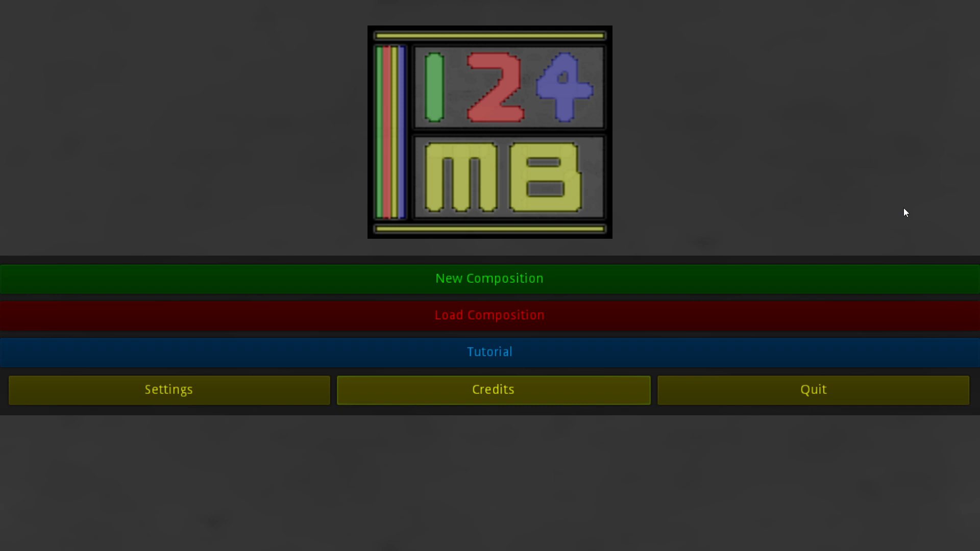
Step: Start a new composition, move the blue endline to about the 19th column, and place a Clap box near the start of the grid
{"action": "left_click", "coordinate": [842, 280]}
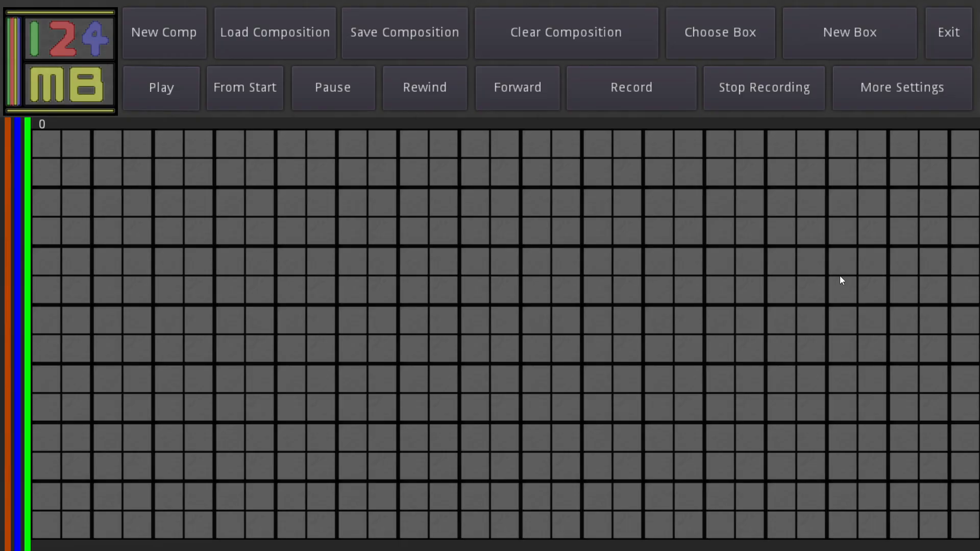
{"action": "left_click_drag", "start_coordinate": [18, 289], "coordinate": [613, 258]}
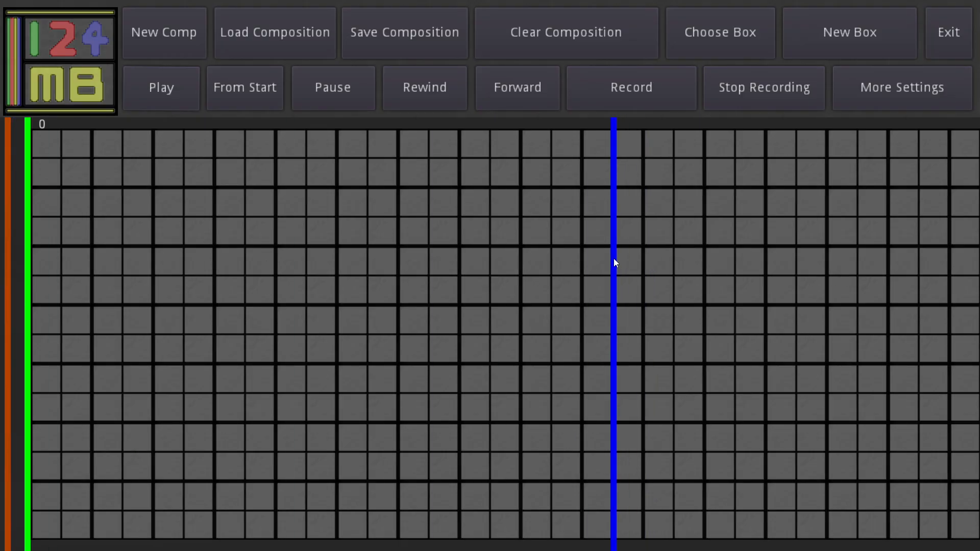
{"action": "left_click", "coordinate": [734, 33]}
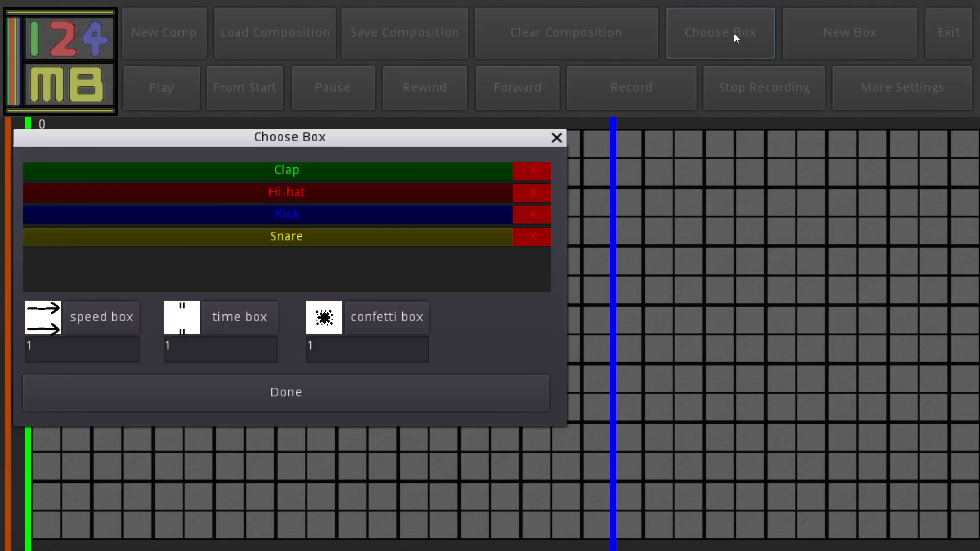
{"action": "left_click", "coordinate": [258, 388]}
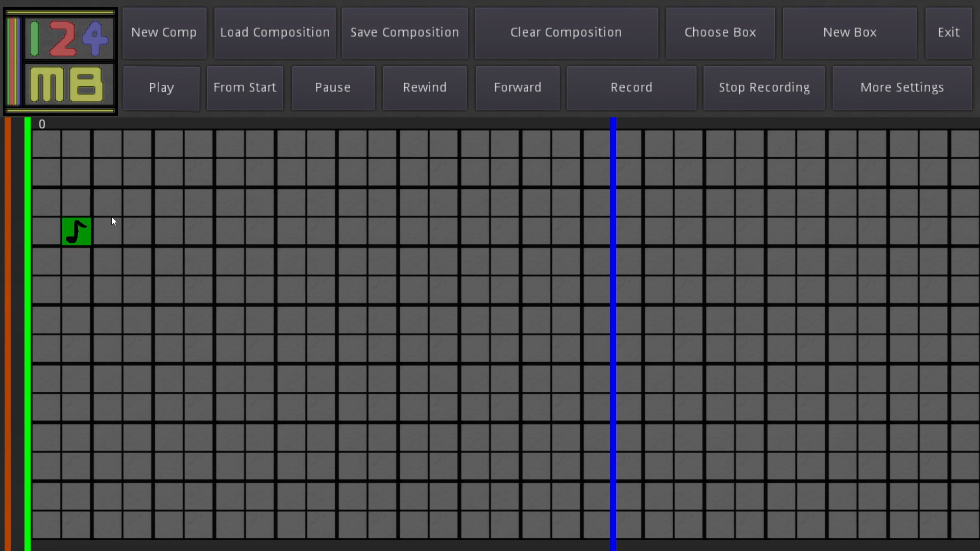
Step: Look at the options for creating a custom box, including browsing for its sound file, and leave without adding one
{"action": "left_click", "coordinate": [819, 33]}
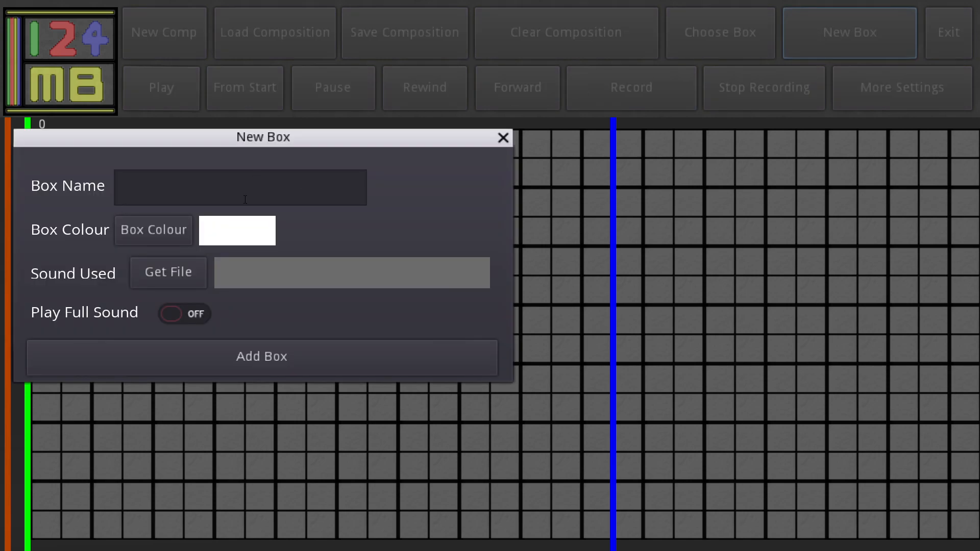
{"action": "left_click_drag", "start_coordinate": [137, 145], "coordinate": [487, 78]}
{"action": "left_click", "coordinate": [508, 206]}
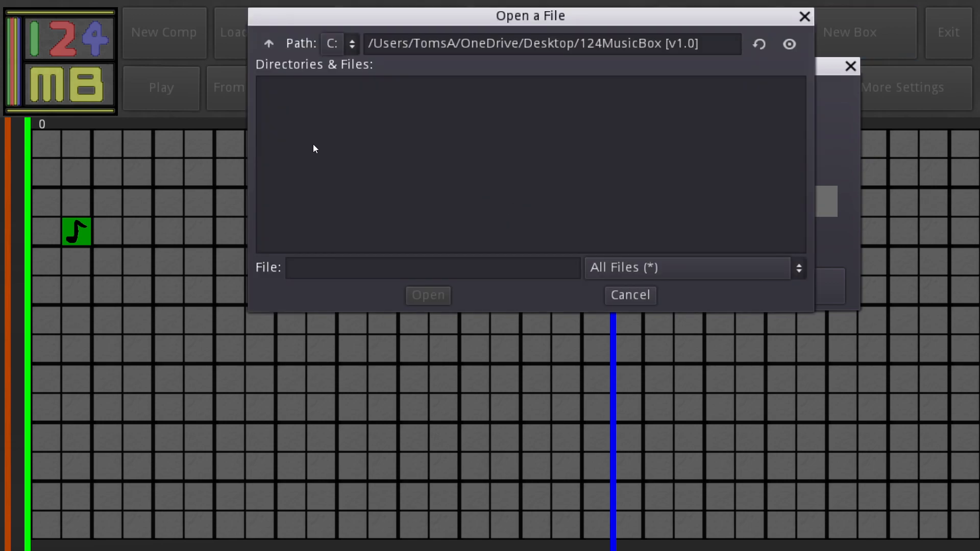
{"action": "left_click", "coordinate": [802, 17]}
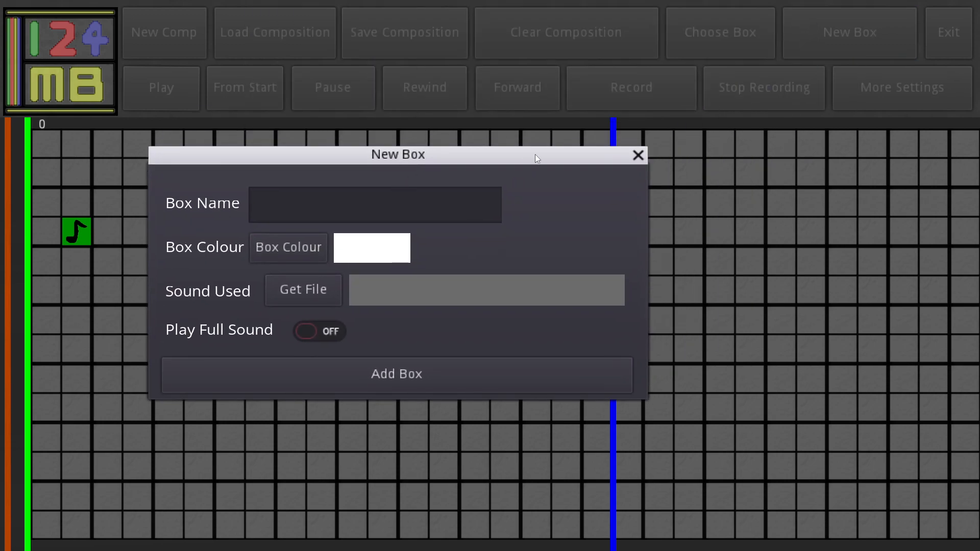
{"action": "left_click", "coordinate": [637, 156]}
Step: Look through the available sound boxes and special boxes, and exit the composition to return to the start screen
{"action": "mouse_move", "coordinate": [26, 210]}
{"action": "left_mouse_down"}
{"action": "mouse_move", "coordinate": [166, 198]}
{"action": "mouse_move", "coordinate": [105, 210]}
{"action": "mouse_move", "coordinate": [26, 194]}
{"action": "left_mouse_up"}
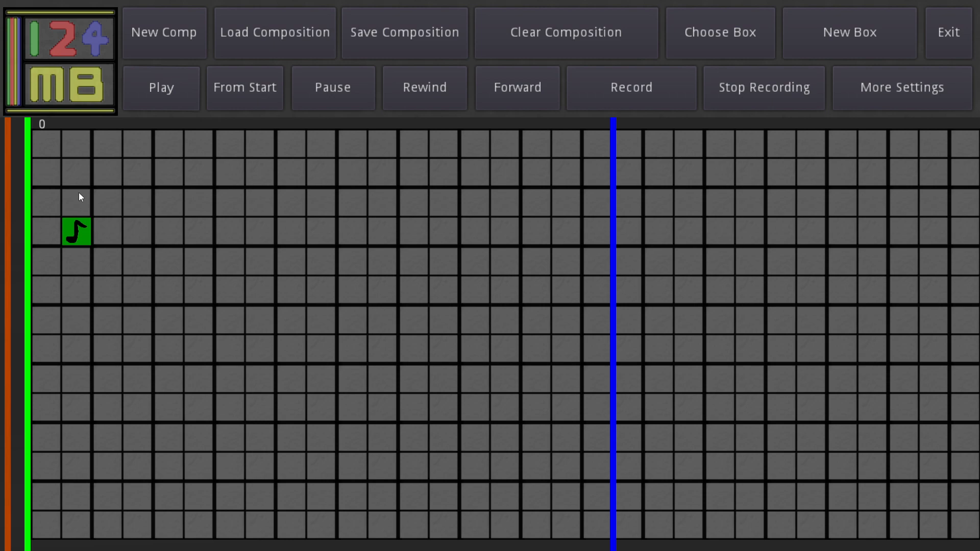
{"action": "left_click", "coordinate": [717, 45]}
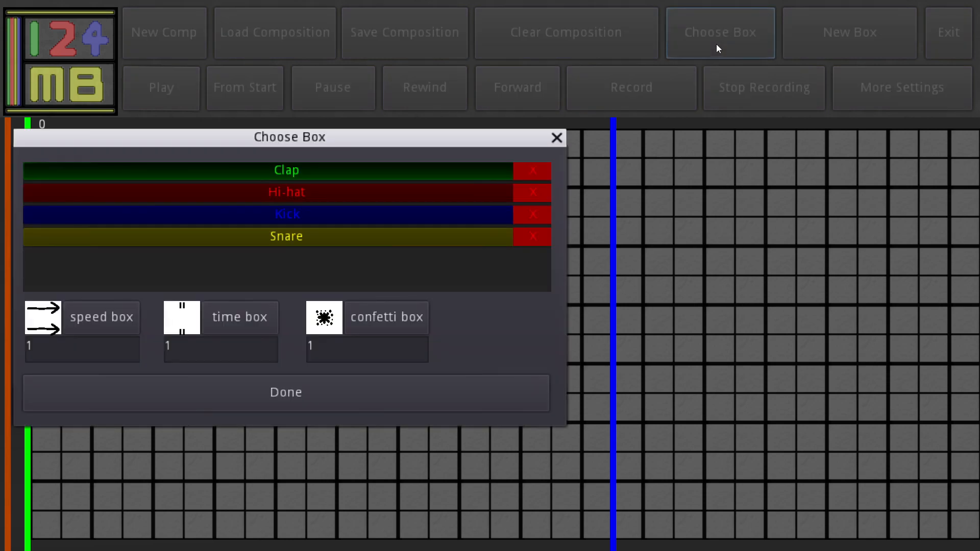
{"action": "left_click_drag", "start_coordinate": [355, 138], "coordinate": [460, 63]}
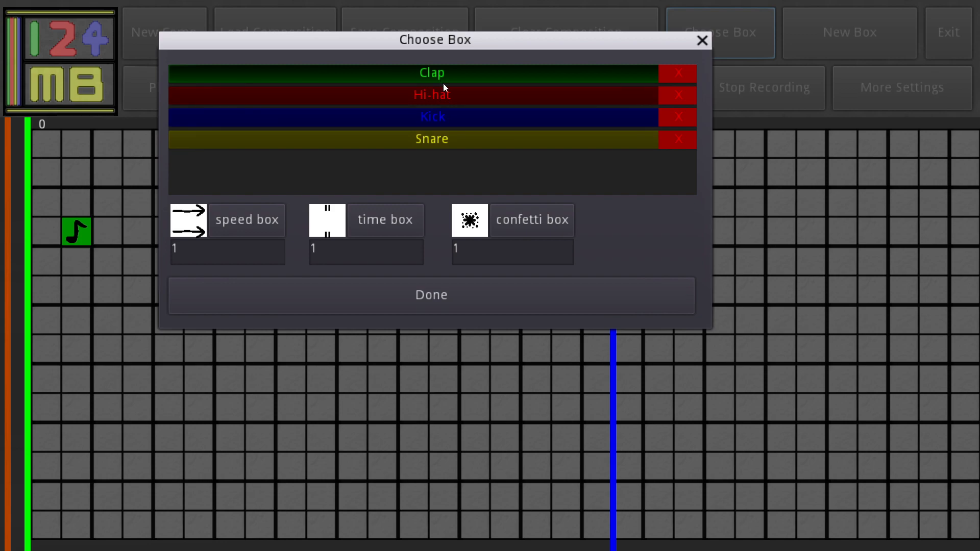
{"action": "left_click", "coordinate": [702, 40]}
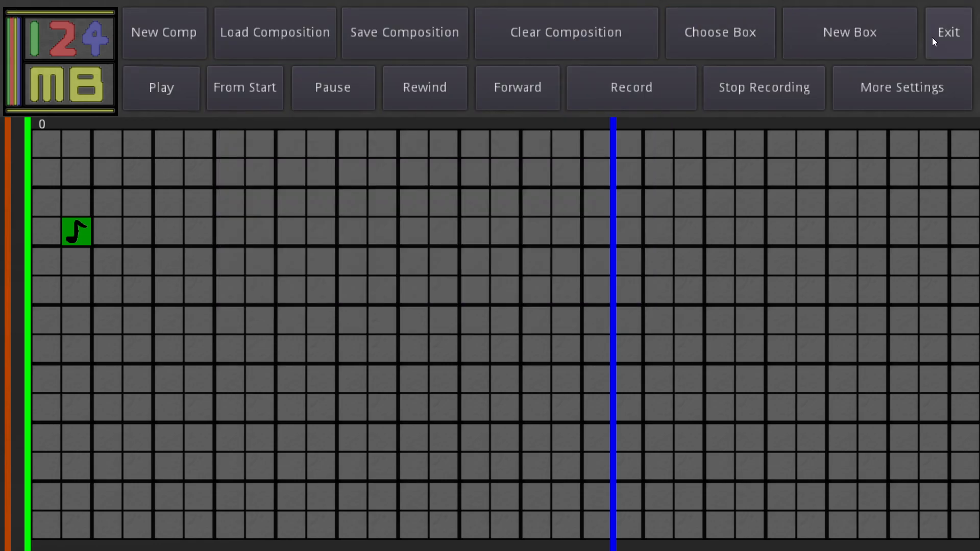
{"action": "left_click", "coordinate": [932, 37]}
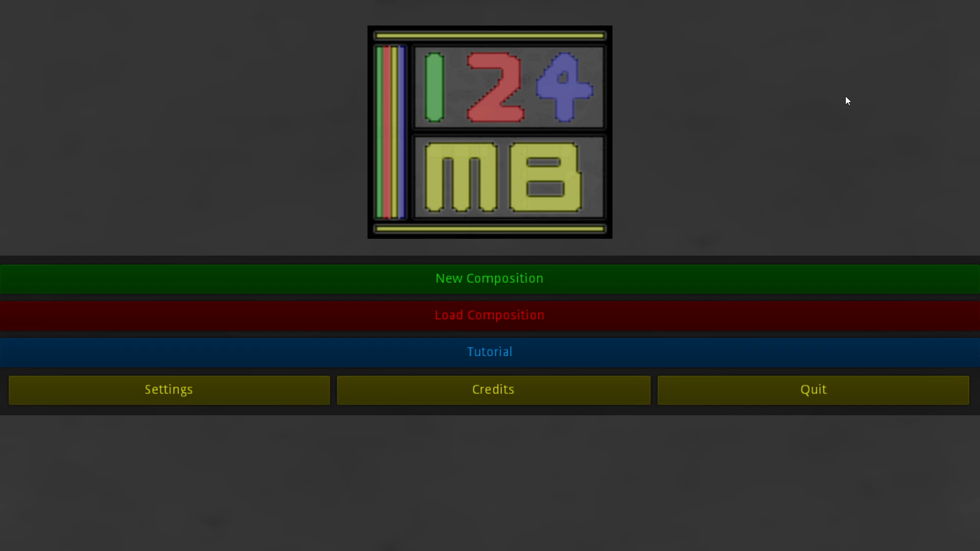
Step: Start another new composition, review the boxes available to choose from, and exit to the start screen
{"action": "left_click", "coordinate": [595, 280]}
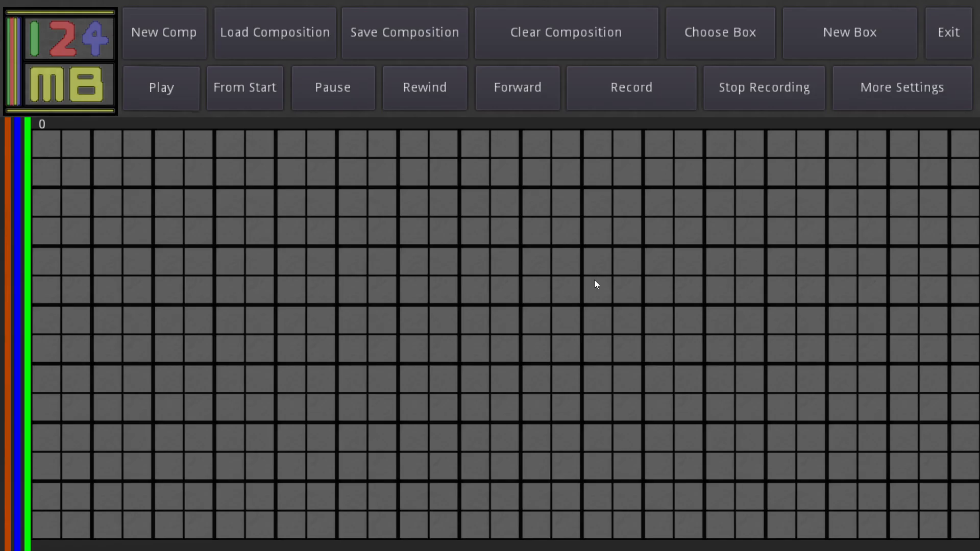
{"action": "left_click", "coordinate": [711, 40]}
{"action": "left_click_drag", "start_coordinate": [390, 136], "coordinate": [609, 80]}
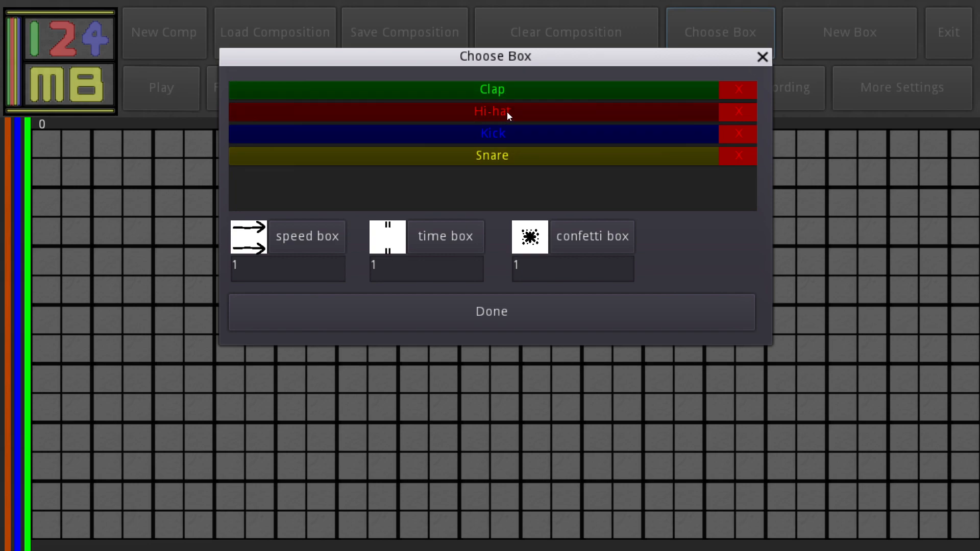
{"action": "left_click_drag", "start_coordinate": [770, 58], "coordinate": [653, 100]}
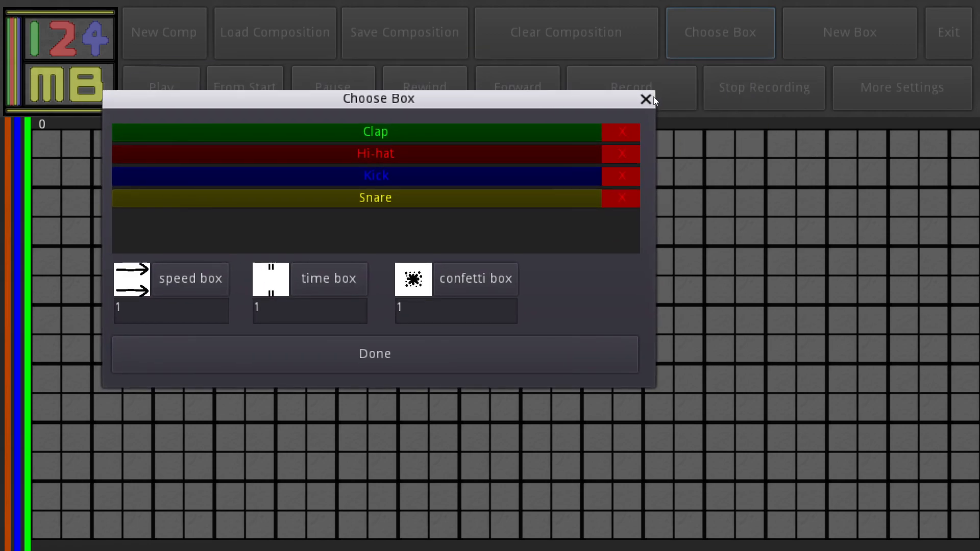
{"action": "left_click", "coordinate": [653, 99]}
{"action": "left_click_drag", "start_coordinate": [21, 238], "coordinate": [676, 180]}
{"action": "left_click", "coordinate": [932, 44]}
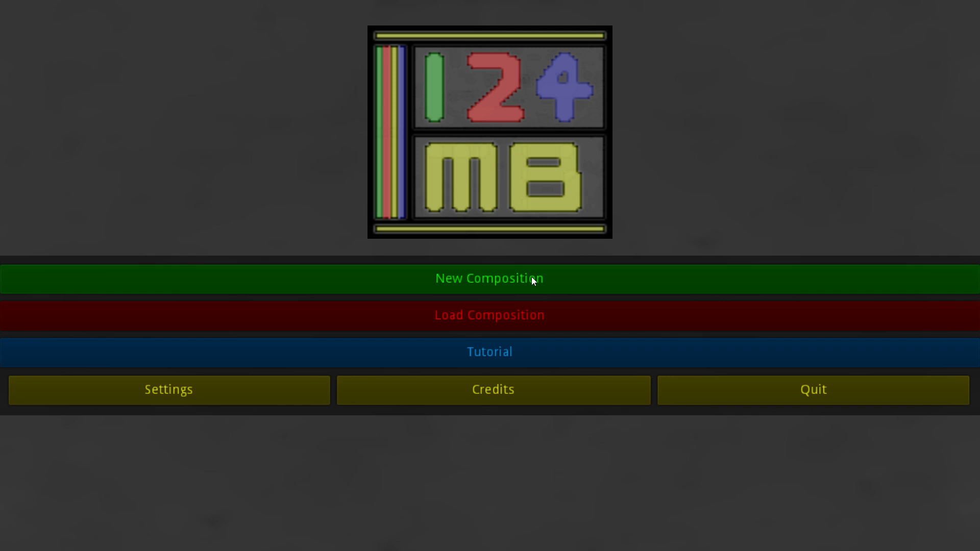
Step: Browse the Songs folder for saved compositions and leave without loading one
{"action": "left_click", "coordinate": [529, 319]}
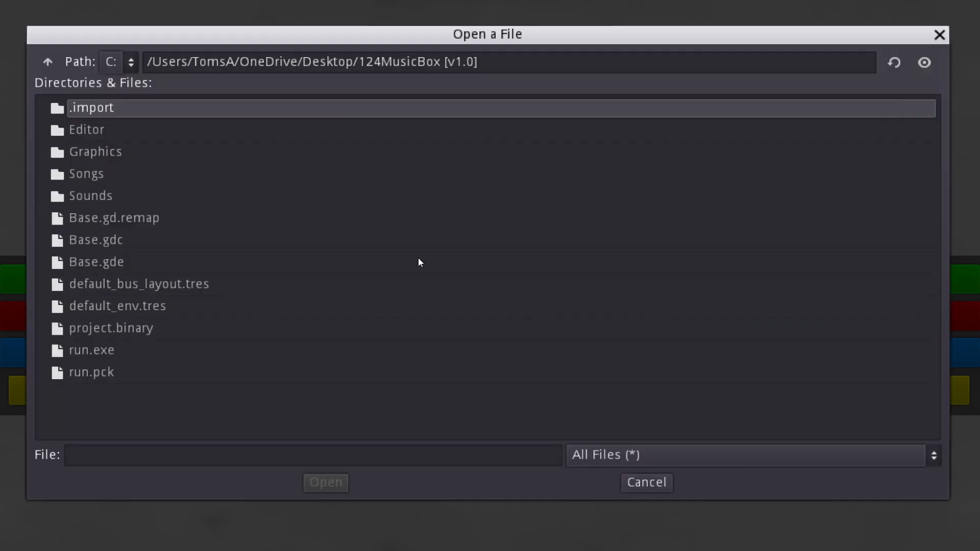
{"action": "double_click", "coordinate": [83, 164]}
{"action": "scroll", "coordinate": [148, 234], "scroll_direction": "down", "scroll_amount": 1}
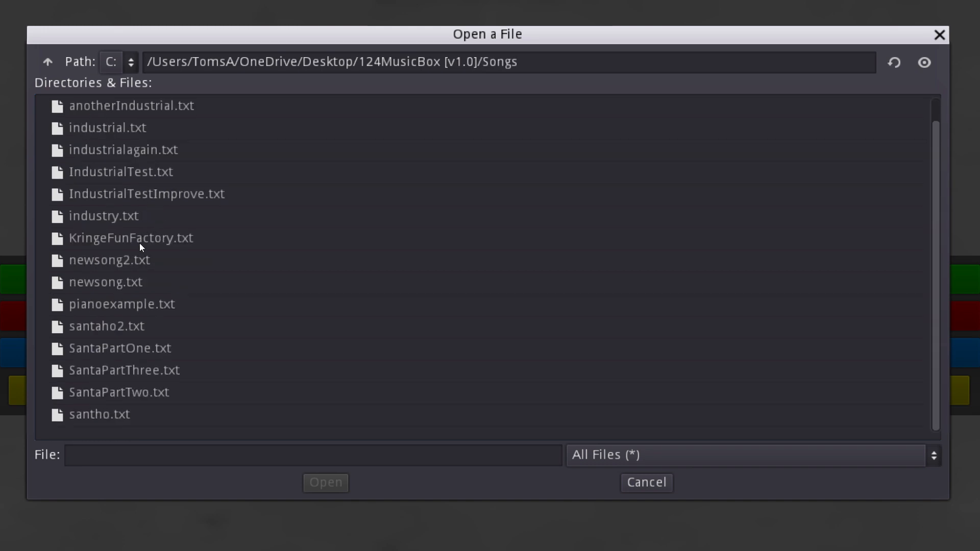
{"action": "left_click", "coordinate": [937, 38]}
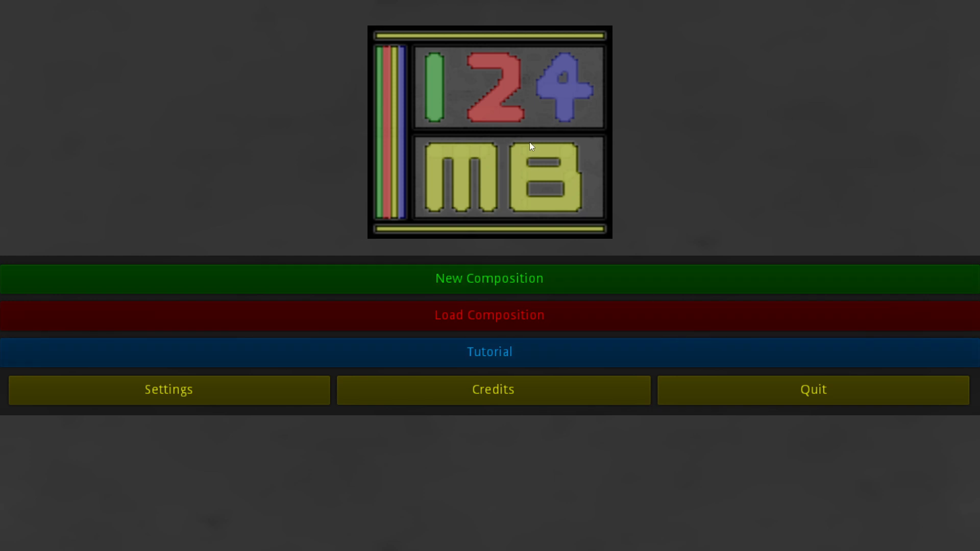
Step: Review the resolution, sound and hotkey settings and close them without changes
{"action": "left_click", "coordinate": [158, 397]}
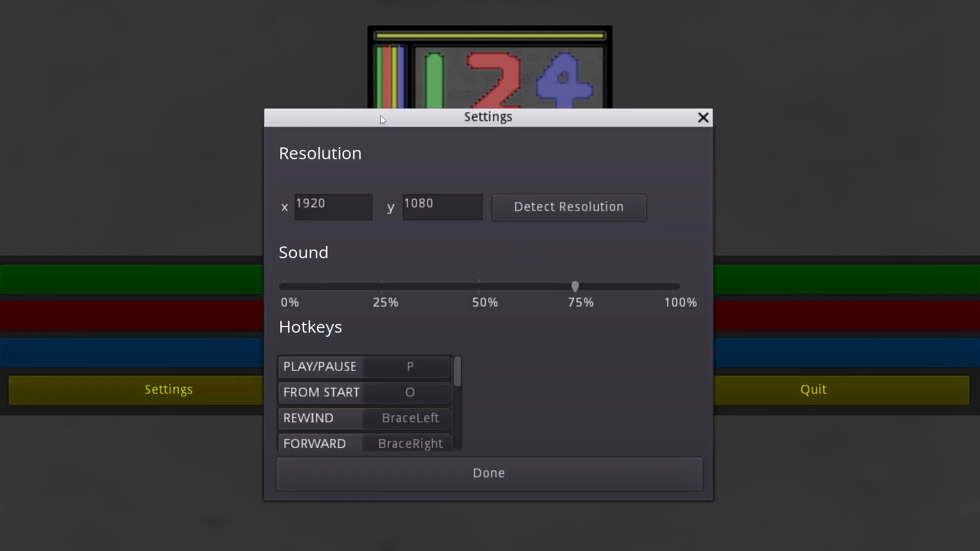
{"action": "left_click_drag", "start_coordinate": [400, 63], "coordinate": [329, 90]}
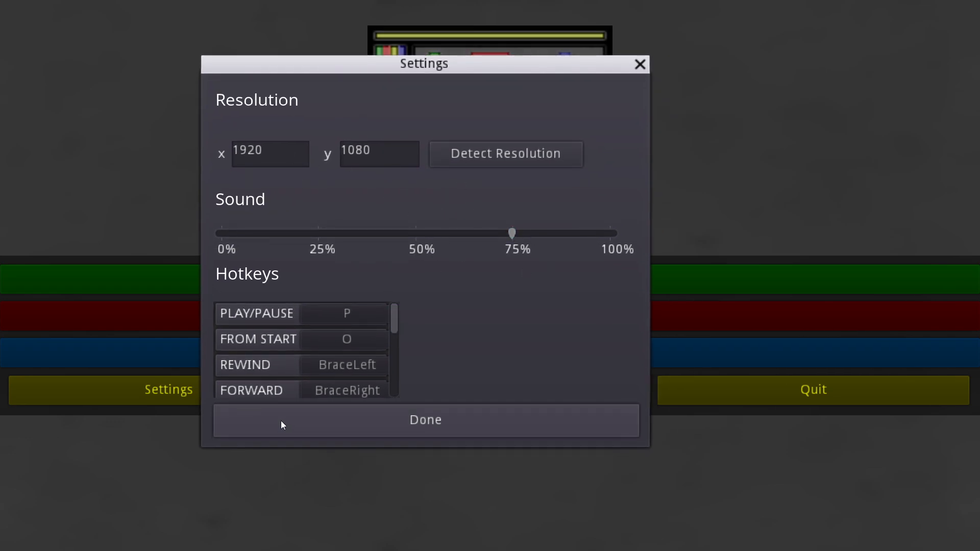
{"action": "scroll", "coordinate": [361, 343], "scroll_direction": "down", "scroll_amount": 6}
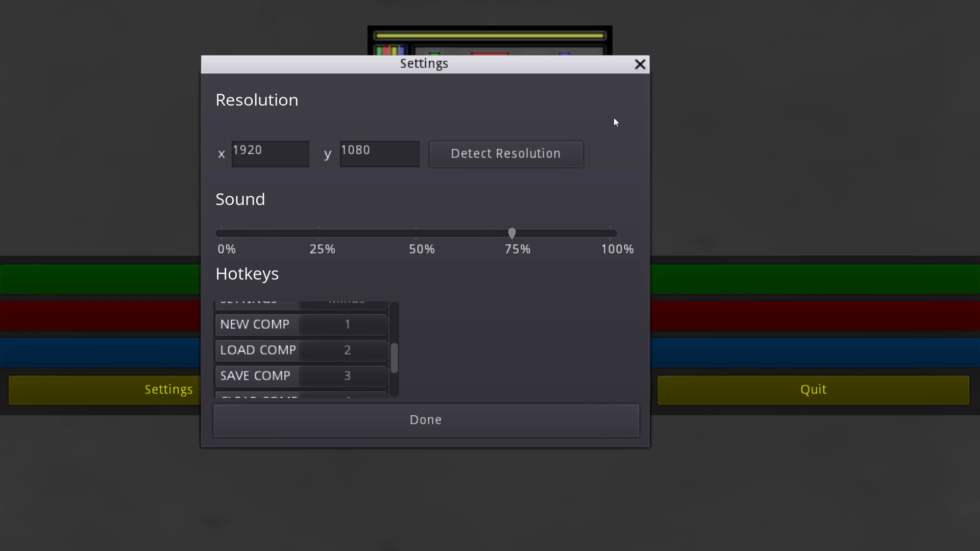
{"action": "left_click", "coordinate": [639, 63]}
Step: View the credits, check the source of the sounds entry, and close them
{"action": "left_click", "coordinate": [448, 395]}
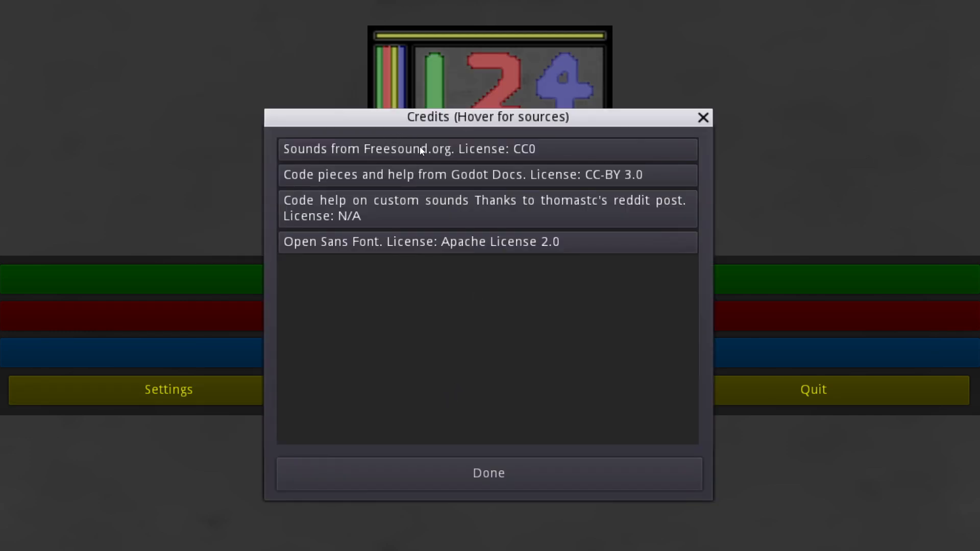
{"action": "mouse_move", "coordinate": [420, 147]}
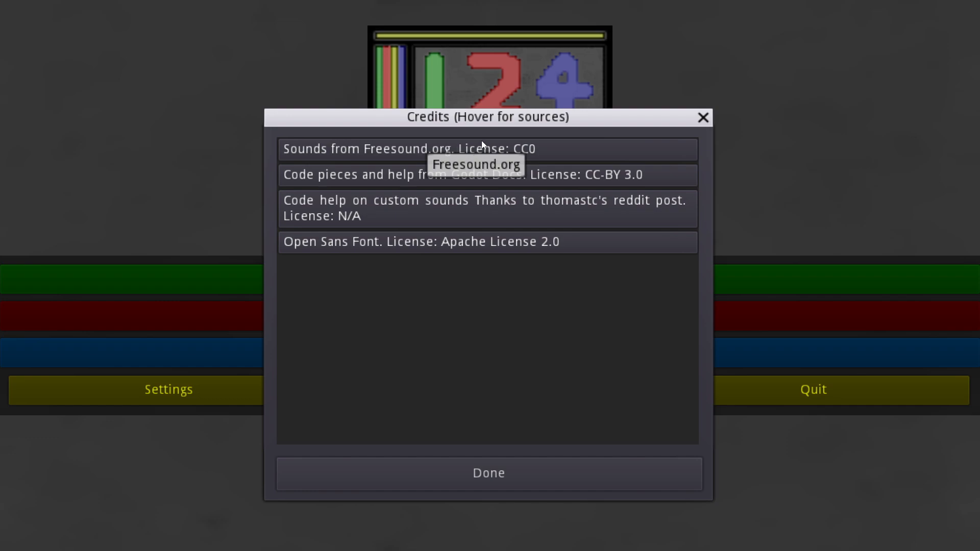
{"action": "left_click", "coordinate": [703, 118]}
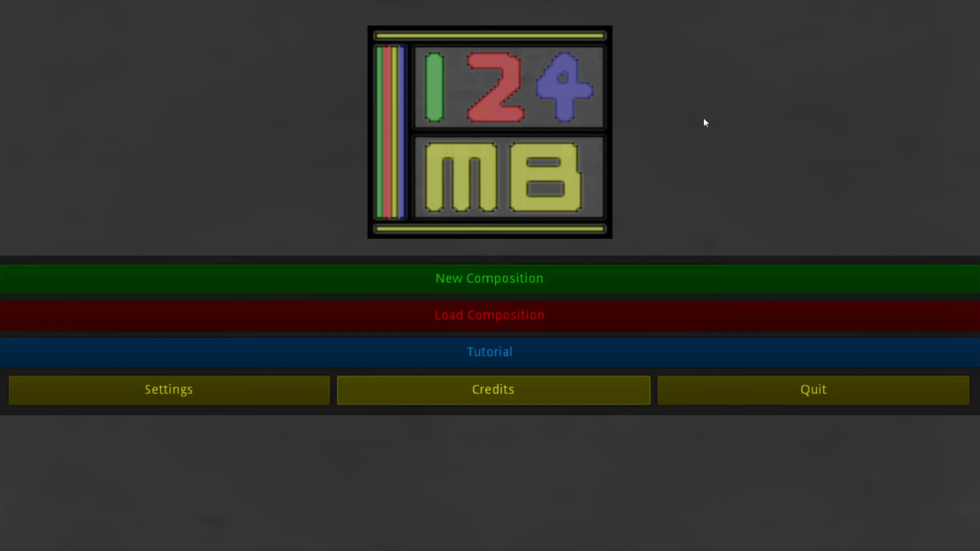
Step: Start the interactive tutorial, read its introduction, and continue to the second task
{"action": "left_click", "coordinate": [487, 346]}
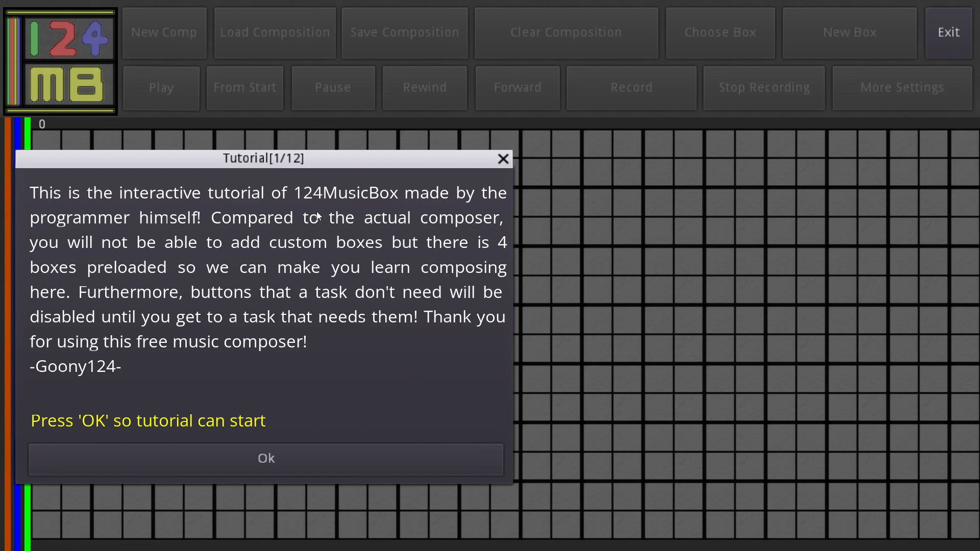
{"action": "left_click_drag", "start_coordinate": [294, 165], "coordinate": [598, 162]}
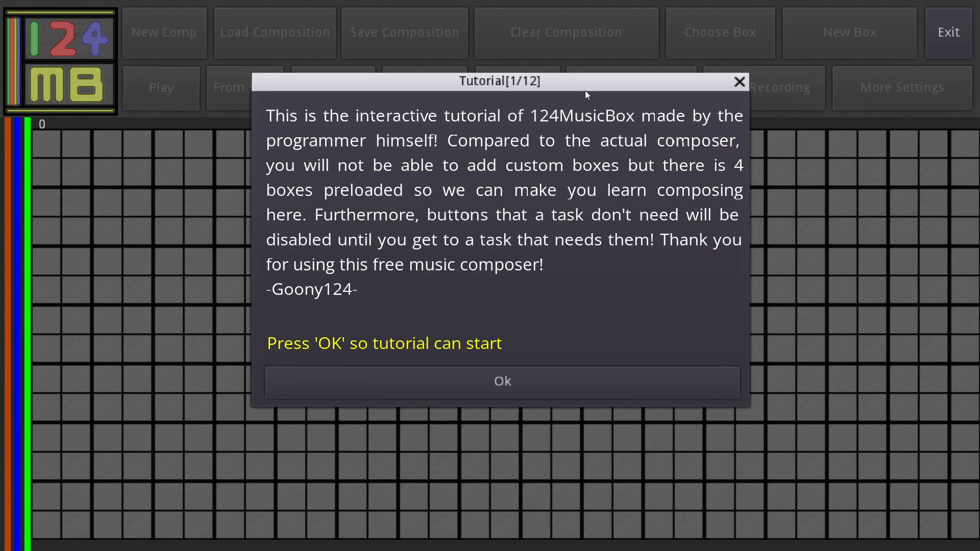
{"action": "left_click_drag", "start_coordinate": [429, 82], "coordinate": [244, 111]}
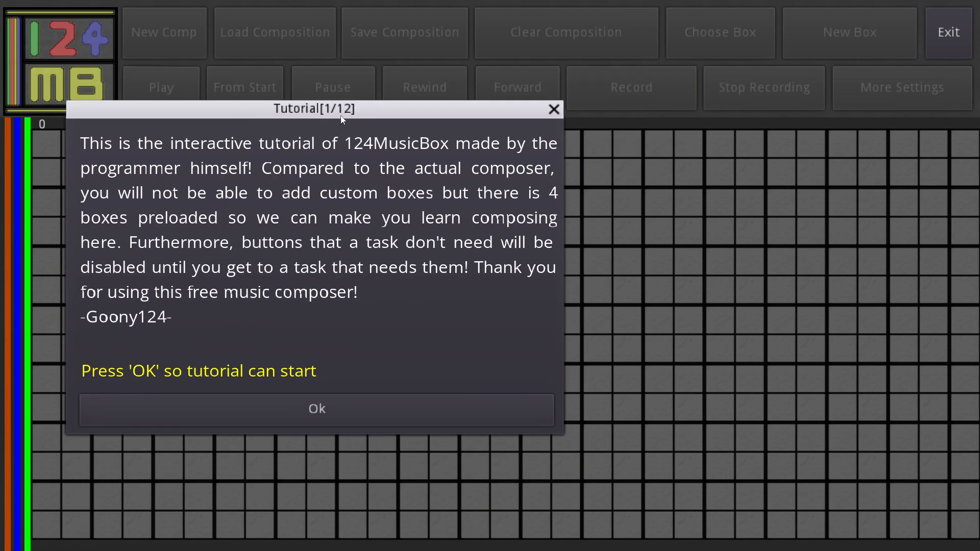
{"action": "left_click_drag", "start_coordinate": [409, 117], "coordinate": [659, 161]}
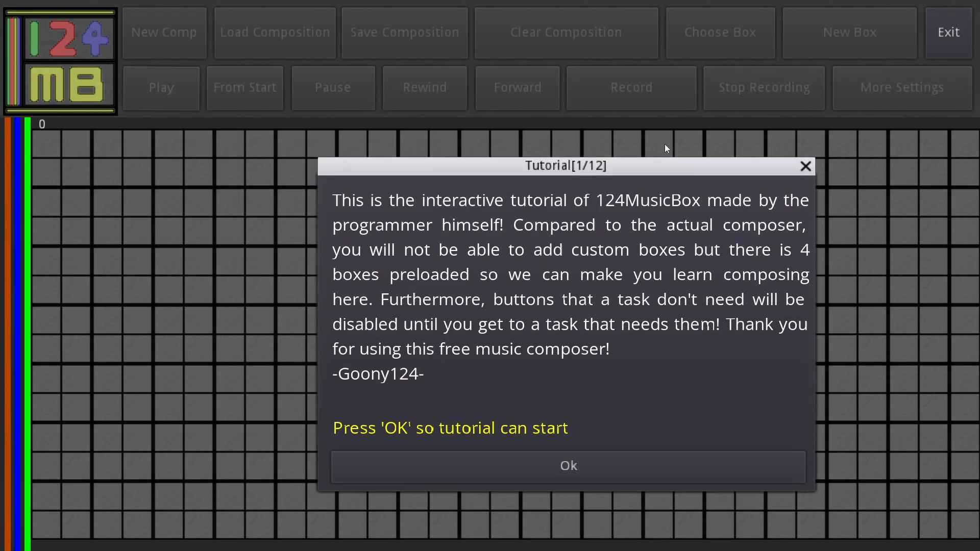
{"action": "left_click_drag", "start_coordinate": [728, 76], "coordinate": [644, 210]}
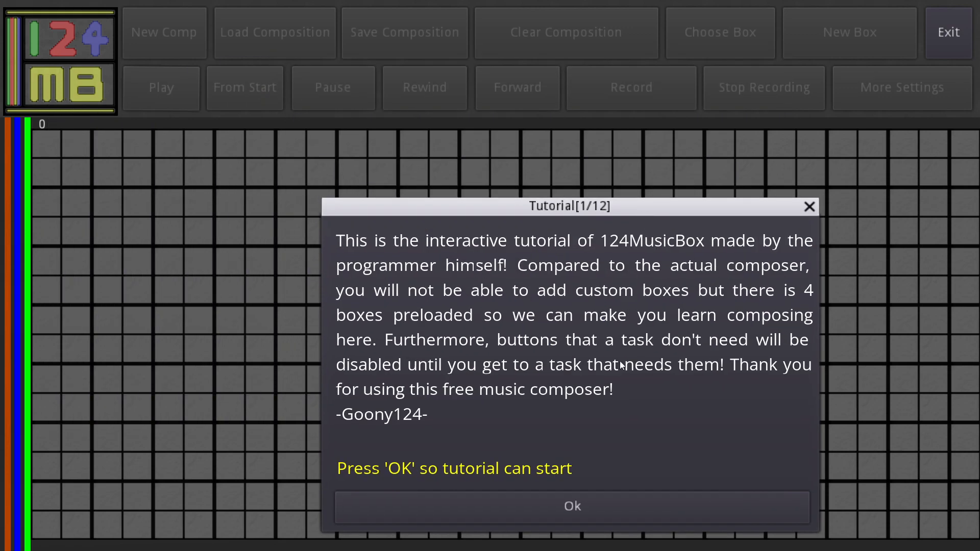
{"action": "left_click", "coordinate": [576, 515]}
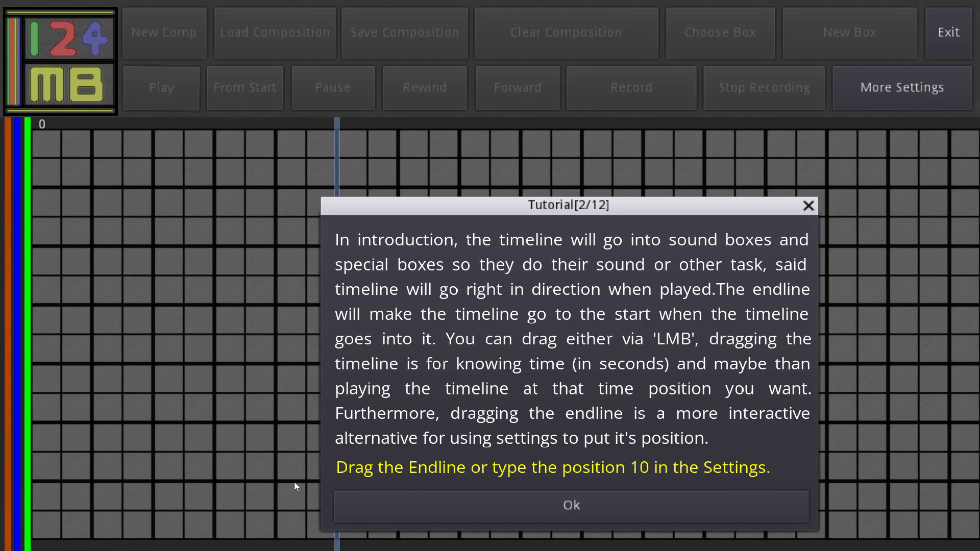
Step: Dismiss the second task's instructions and move the blue endline to the marked position 10
{"action": "left_click", "coordinate": [521, 513]}
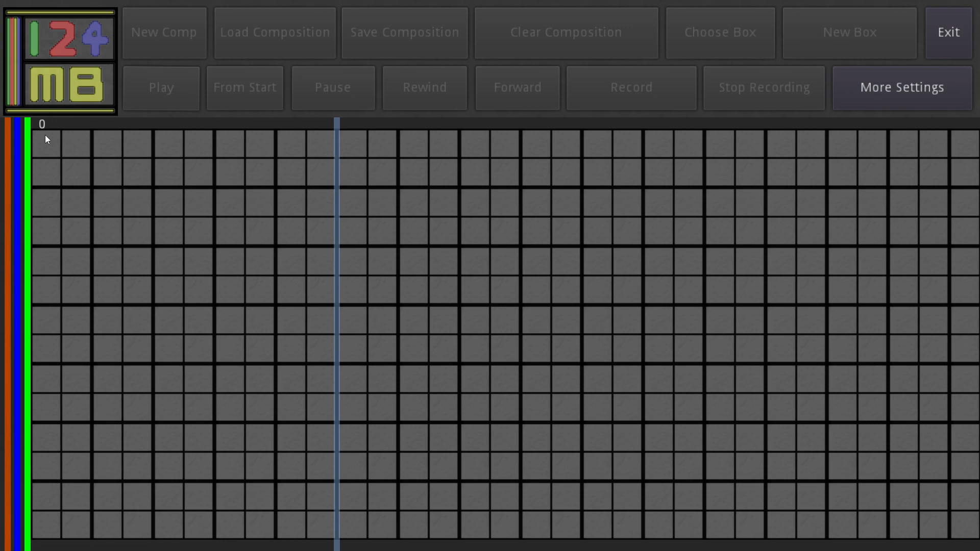
{"action": "left_click_drag", "start_coordinate": [29, 149], "coordinate": [113, 158]}
{"action": "left_click", "coordinate": [222, 92]}
{"action": "left_click_drag", "start_coordinate": [18, 146], "coordinate": [336, 149]}
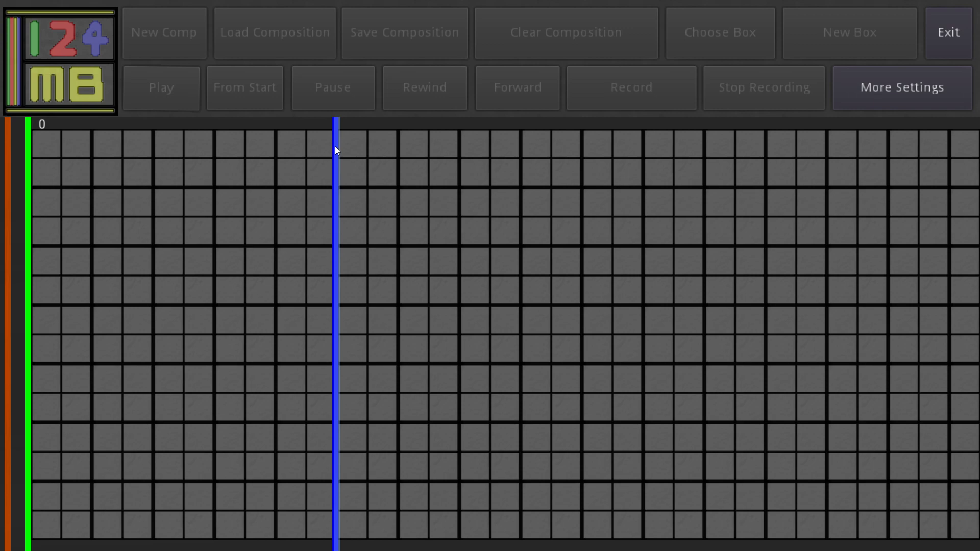
Step: Move the blue endline off the marked position and set the Endline Position to 10 in the additional settings
{"action": "mouse_move", "coordinate": [334, 146]}
{"action": "left_mouse_down"}
{"action": "mouse_move", "coordinate": [113, 169]}
{"action": "mouse_move", "coordinate": [22, 157]}
{"action": "mouse_move", "coordinate": [61, 154]}
{"action": "mouse_move", "coordinate": [49, 171]}
{"action": "mouse_move", "coordinate": [53, 147]}
{"action": "mouse_move", "coordinate": [111, 154]}
{"action": "mouse_move", "coordinate": [128, 167]}
{"action": "mouse_move", "coordinate": [306, 164]}
{"action": "left_mouse_up"}
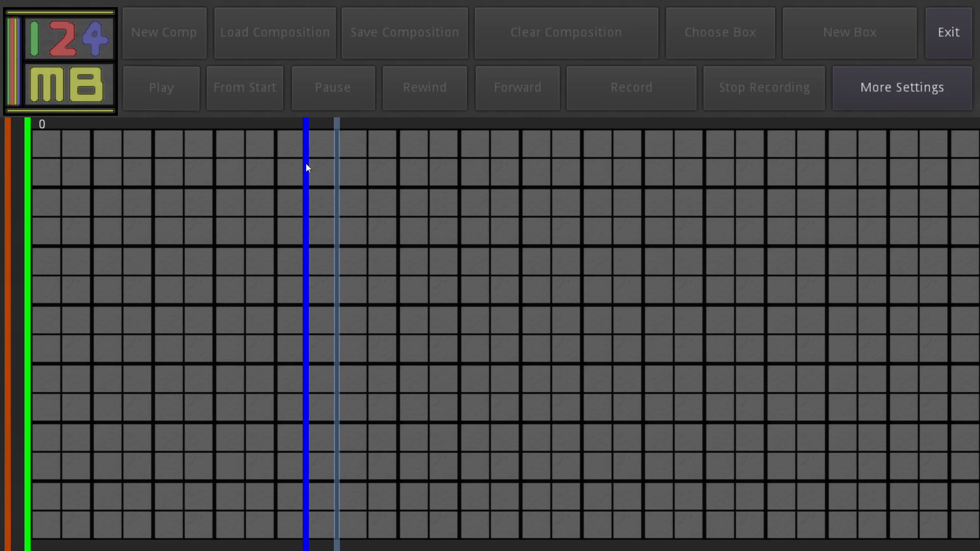
{"action": "mouse_move", "coordinate": [2, 169]}
{"action": "left_mouse_down"}
{"action": "mouse_move", "coordinate": [11, 169]}
{"action": "mouse_move", "coordinate": [9, 138]}
{"action": "mouse_move", "coordinate": [304, 149]}
{"action": "mouse_move", "coordinate": [1, 149]}
{"action": "mouse_move", "coordinate": [242, 157]}
{"action": "mouse_move", "coordinate": [30, 142]}
{"action": "mouse_move", "coordinate": [118, 164]}
{"action": "mouse_move", "coordinate": [153, 148]}
{"action": "mouse_move", "coordinate": [152, 162]}
{"action": "mouse_move", "coordinate": [72, 171]}
{"action": "mouse_move", "coordinate": [214, 185]}
{"action": "mouse_move", "coordinate": [74, 158]}
{"action": "mouse_move", "coordinate": [262, 172]}
{"action": "mouse_move", "coordinate": [248, 143]}
{"action": "mouse_move", "coordinate": [205, 140]}
{"action": "mouse_move", "coordinate": [266, 148]}
{"action": "mouse_move", "coordinate": [10, 163]}
{"action": "mouse_move", "coordinate": [21, 169]}
{"action": "left_mouse_up"}
{"action": "mouse_move", "coordinate": [300, 147]}
{"action": "left_mouse_down"}
{"action": "mouse_move", "coordinate": [45, 179]}
{"action": "mouse_move", "coordinate": [234, 148]}
{"action": "mouse_move", "coordinate": [75, 160]}
{"action": "mouse_move", "coordinate": [350, 146]}
{"action": "mouse_move", "coordinate": [339, 149]}
{"action": "mouse_move", "coordinate": [211, 161]}
{"action": "mouse_move", "coordinate": [704, 95]}
{"action": "left_mouse_up"}
{"action": "left_click", "coordinate": [969, 87]}
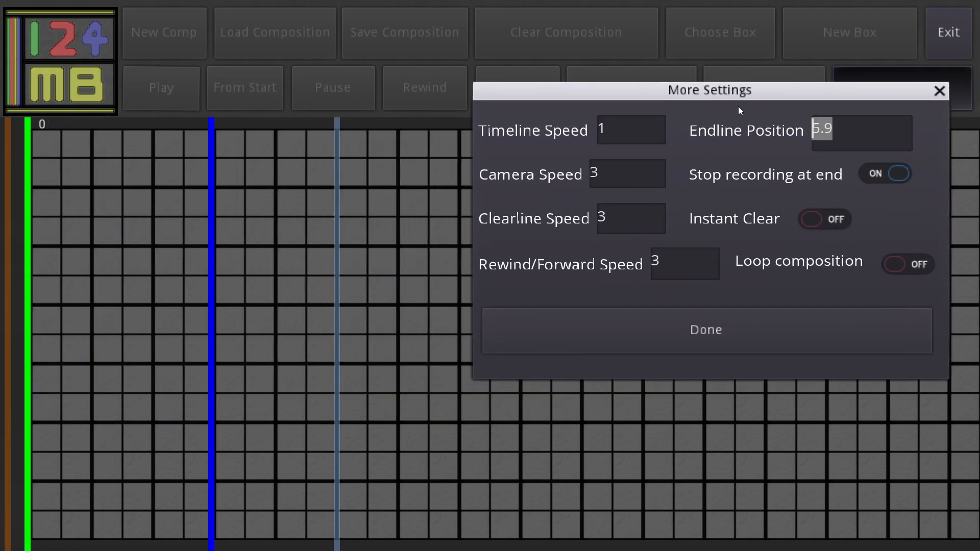
{"action": "type", "text": "10"}
{"action": "left_click", "coordinate": [712, 343]}
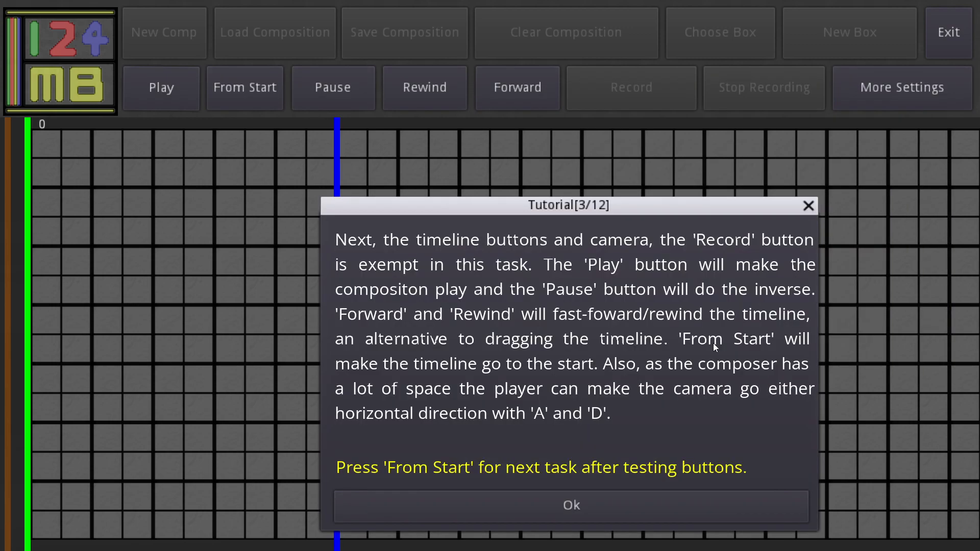
Step: Dismiss the third task's instructions and test fast-forwarding, rewinding, playing and pausing the timeline
{"action": "left_click_drag", "start_coordinate": [552, 206], "coordinate": [537, 76]}
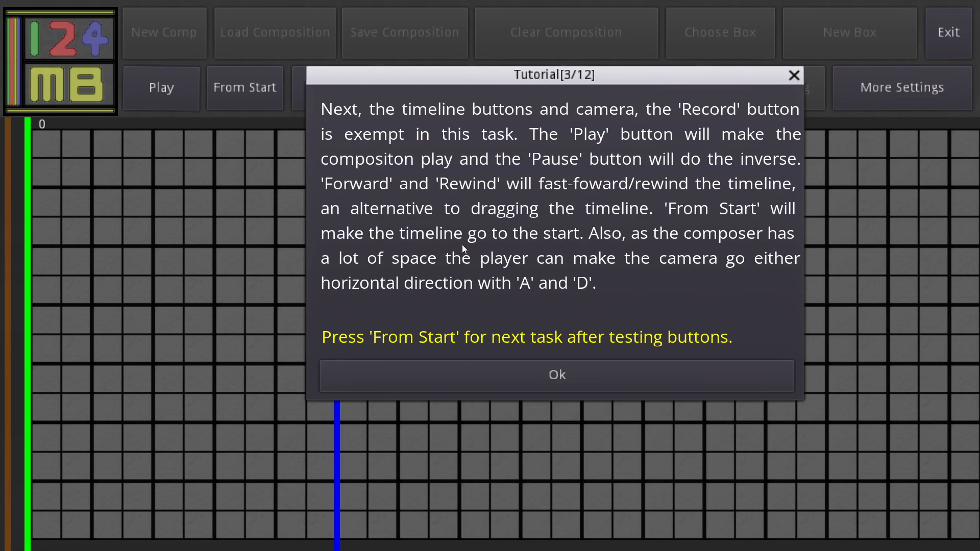
{"action": "left_click", "coordinate": [499, 389]}
{"action": "left_click", "coordinate": [507, 87]}
{"action": "left_click", "coordinate": [410, 87]}
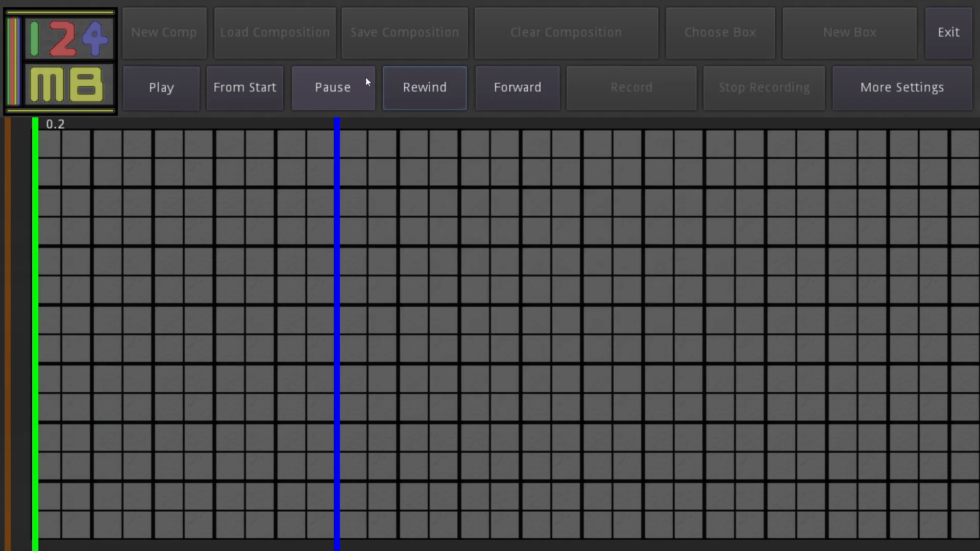
{"action": "left_click", "coordinate": [305, 89]}
{"action": "left_click", "coordinate": [160, 87]}
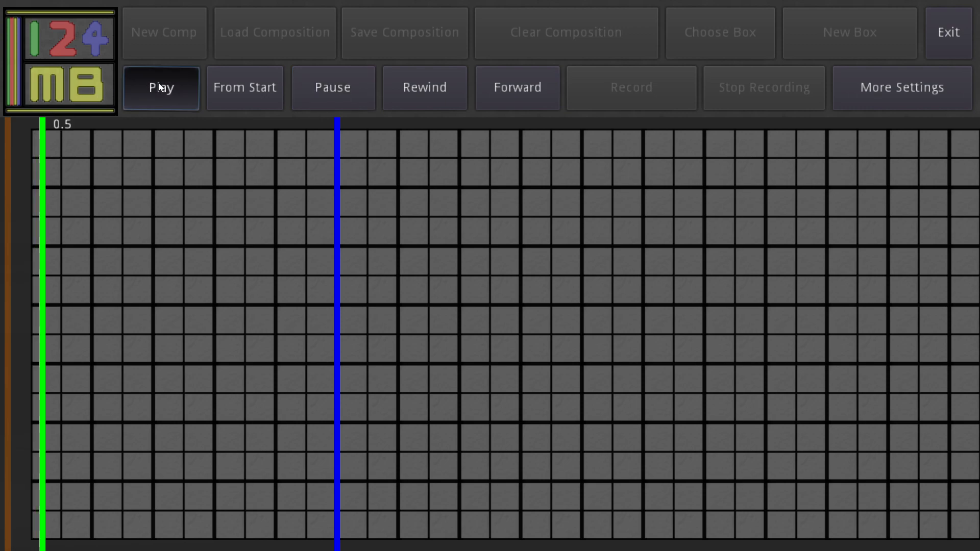
{"action": "left_click", "coordinate": [341, 88]}
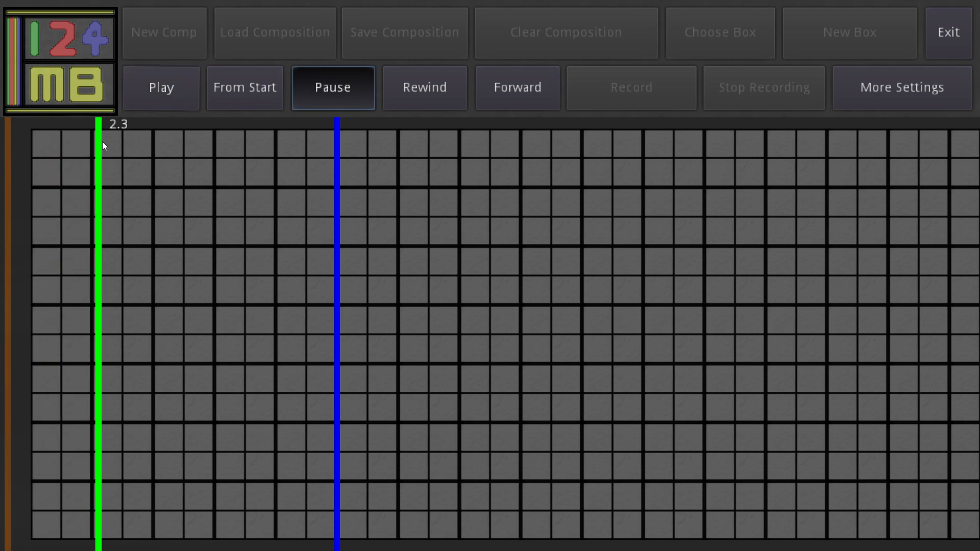
Step: Move the green timeline to about 9.7, back to about 0.1, and forward to about 3.8, checking the additional settings in between
{"action": "left_click_drag", "start_coordinate": [102, 137], "coordinate": [325, 163]}
{"action": "left_click", "coordinate": [969, 108]}
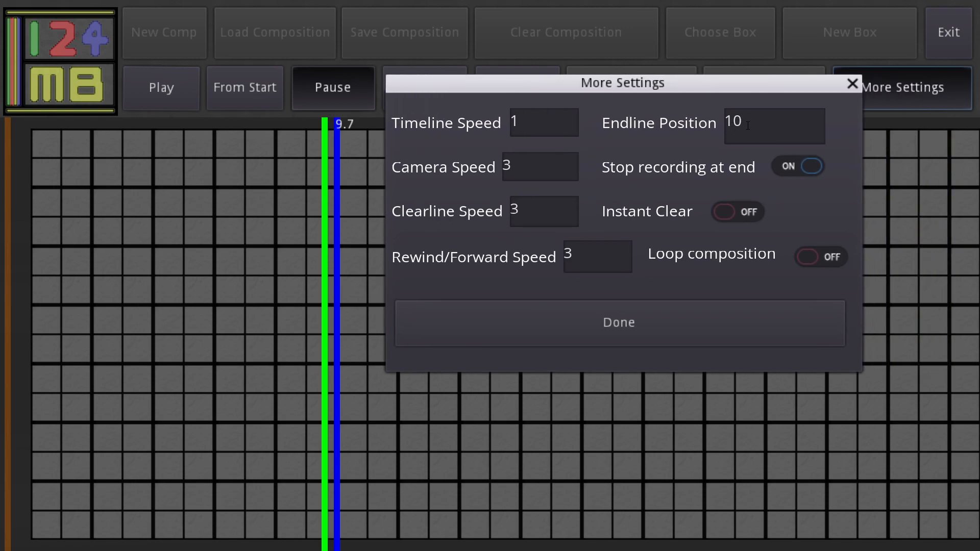
{"action": "left_click", "coordinate": [852, 83]}
{"action": "mouse_move", "coordinate": [322, 154]}
{"action": "left_mouse_down"}
{"action": "mouse_move", "coordinate": [331, 156]}
{"action": "mouse_move", "coordinate": [32, 155]}
{"action": "left_mouse_up"}
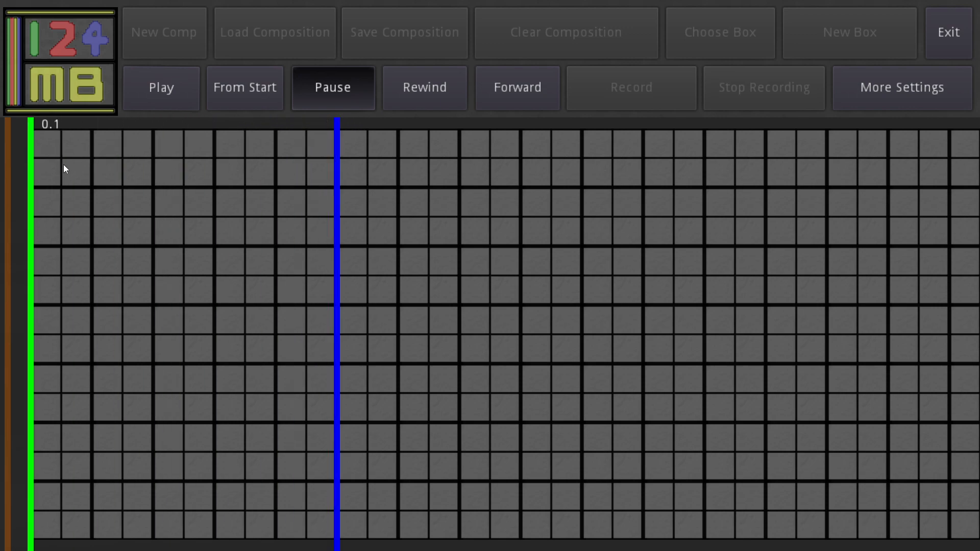
{"action": "left_click_drag", "start_coordinate": [35, 160], "coordinate": [143, 164]}
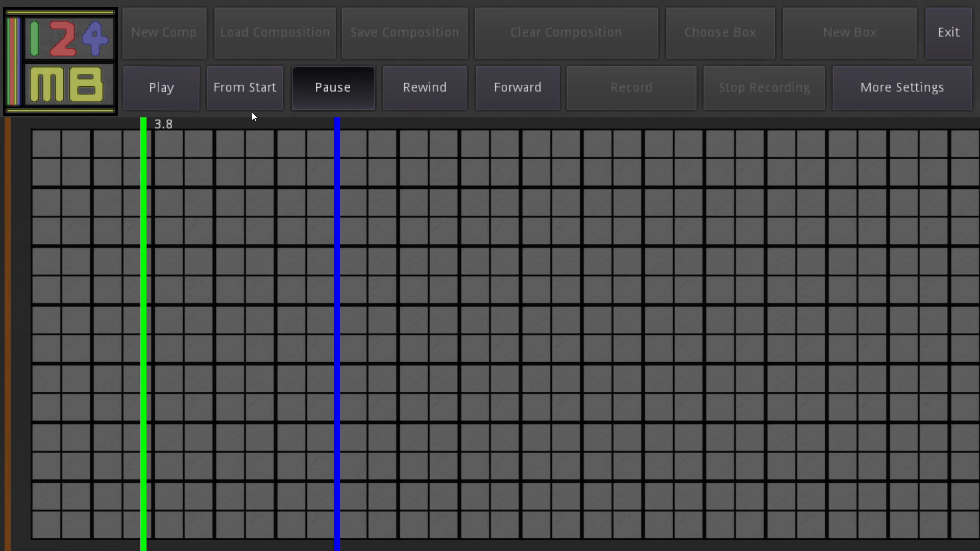
Step: Set the timeline speed to 2, move the timeline close to the endline, and return it to the start
{"action": "left_click", "coordinate": [917, 90]}
{"action": "key", "text": "BackSpace"}
{"action": "type", "text": "2"}
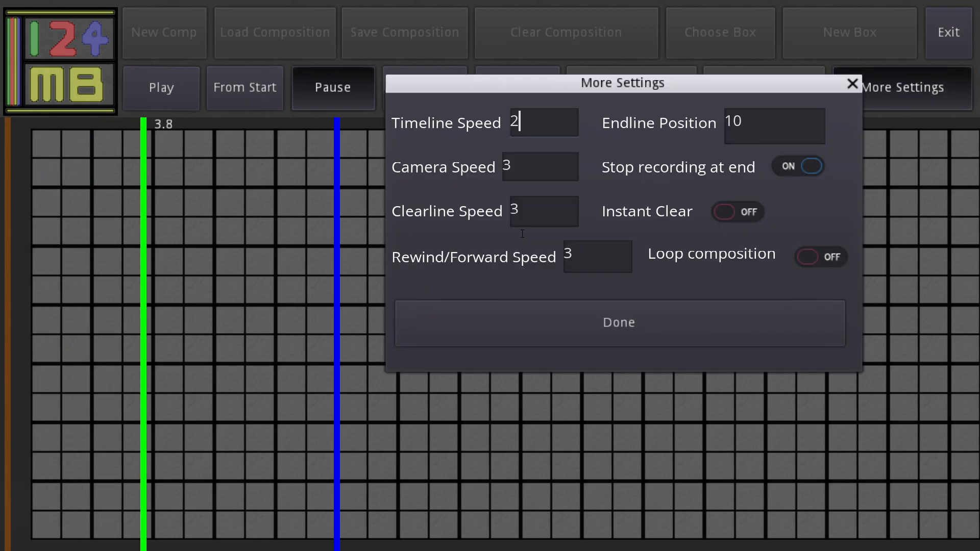
{"action": "left_click", "coordinate": [553, 343]}
{"action": "mouse_move", "coordinate": [144, 228]}
{"action": "left_mouse_down"}
{"action": "mouse_move", "coordinate": [240, 223]}
{"action": "mouse_move", "coordinate": [263, 214]}
{"action": "mouse_move", "coordinate": [262, 203]}
{"action": "mouse_move", "coordinate": [324, 200]}
{"action": "left_mouse_up"}
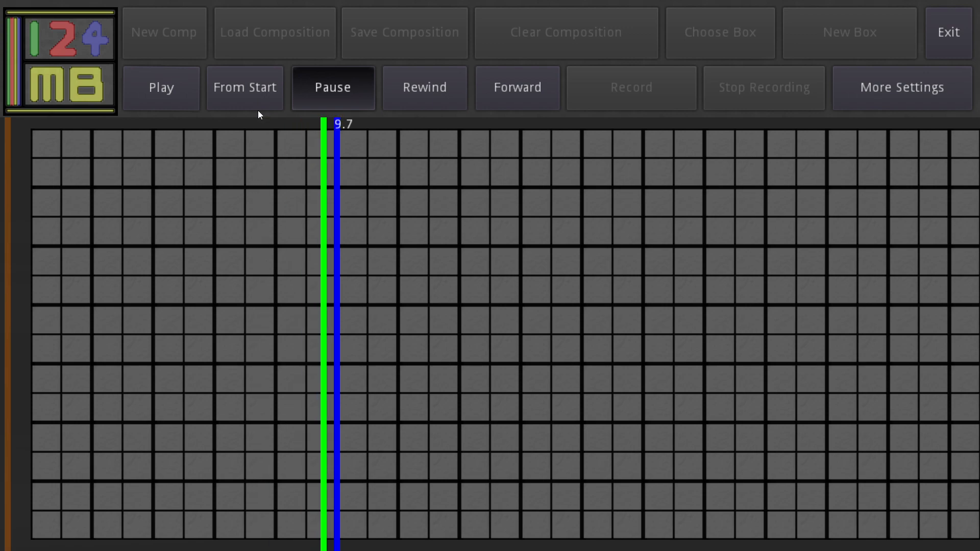
{"action": "left_click", "coordinate": [246, 91]}
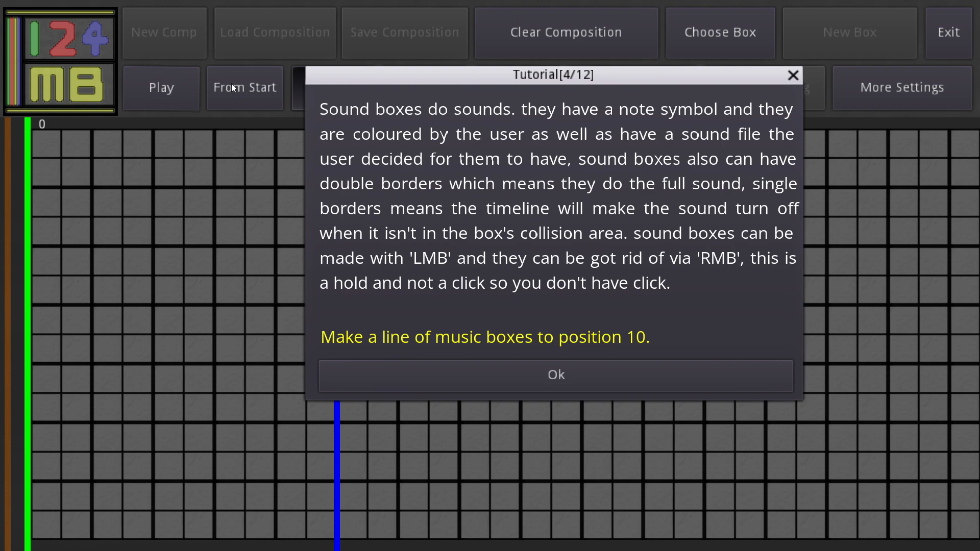
Step: Dismiss the fourth task's instructions, move the timeline to about 4.3 seconds, and return it to the start
{"action": "left_click", "coordinate": [415, 375]}
{"action": "mouse_move", "coordinate": [23, 303]}
{"action": "left_mouse_down"}
{"action": "mouse_move", "coordinate": [129, 276]}
{"action": "mouse_move", "coordinate": [77, 262]}
{"action": "mouse_move", "coordinate": [94, 261]}
{"action": "mouse_move", "coordinate": [85, 197]}
{"action": "left_mouse_up"}
{"action": "mouse_move", "coordinate": [82, 125]}
{"action": "left_mouse_down"}
{"action": "mouse_move", "coordinate": [93, 144]}
{"action": "mouse_move", "coordinate": [94, 126]}
{"action": "mouse_move", "coordinate": [301, 144]}
{"action": "left_mouse_up"}
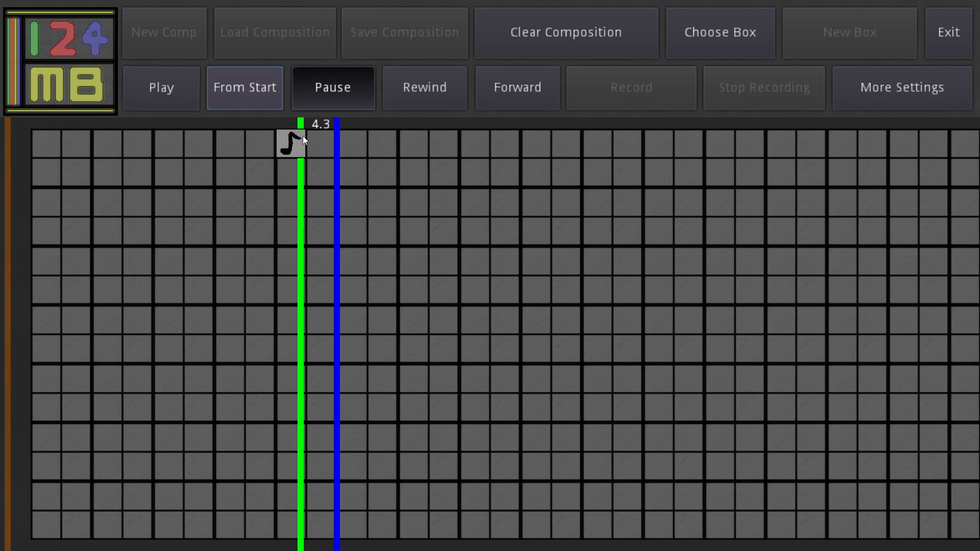
{"action": "mouse_move", "coordinate": [301, 142]}
{"action": "left_mouse_down"}
{"action": "mouse_move", "coordinate": [91, 146]}
{"action": "mouse_move", "coordinate": [59, 130]}
{"action": "left_mouse_up"}
{"action": "left_click", "coordinate": [207, 94]}
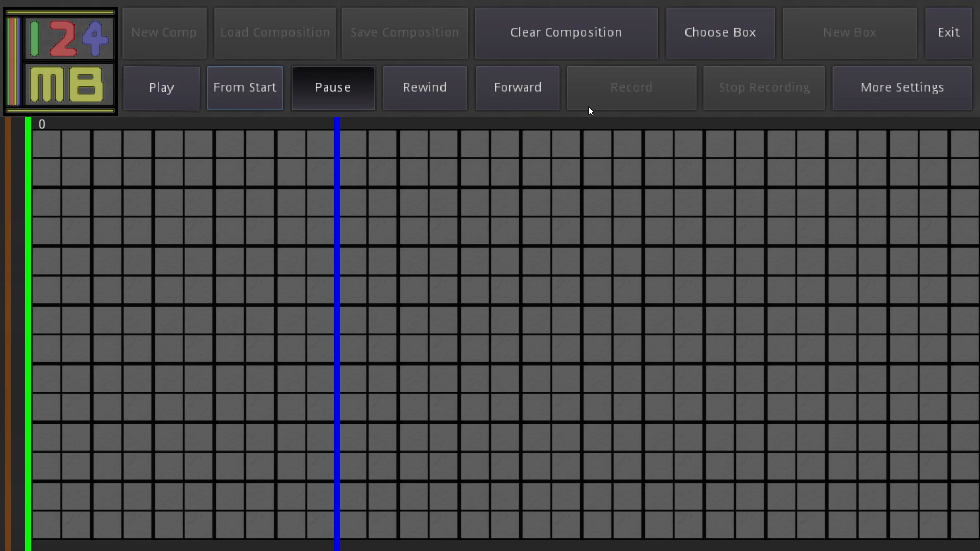
Step: Choose the Clap box and draw a row of Clap boxes up to position 10 twice, clearing the composition each time
{"action": "left_click", "coordinate": [757, 38]}
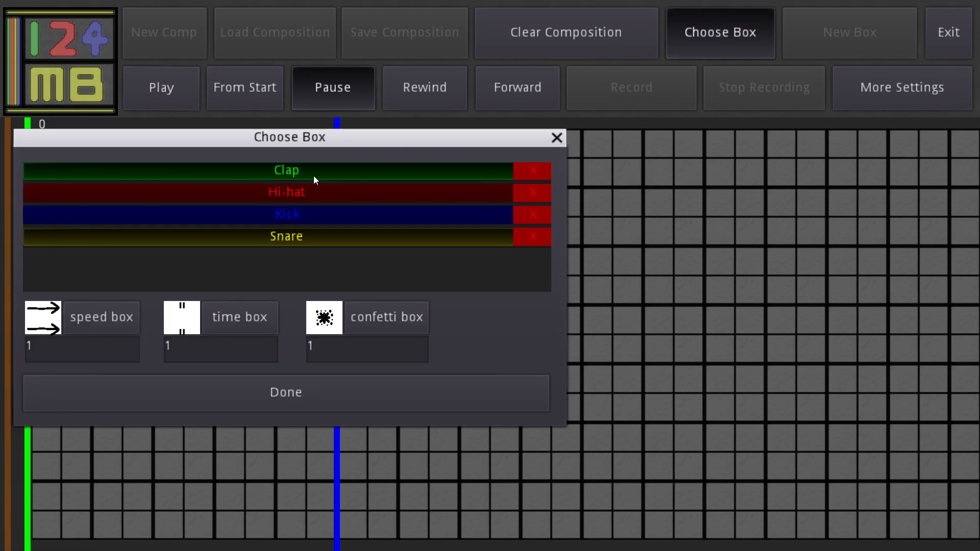
{"action": "left_click", "coordinate": [323, 383]}
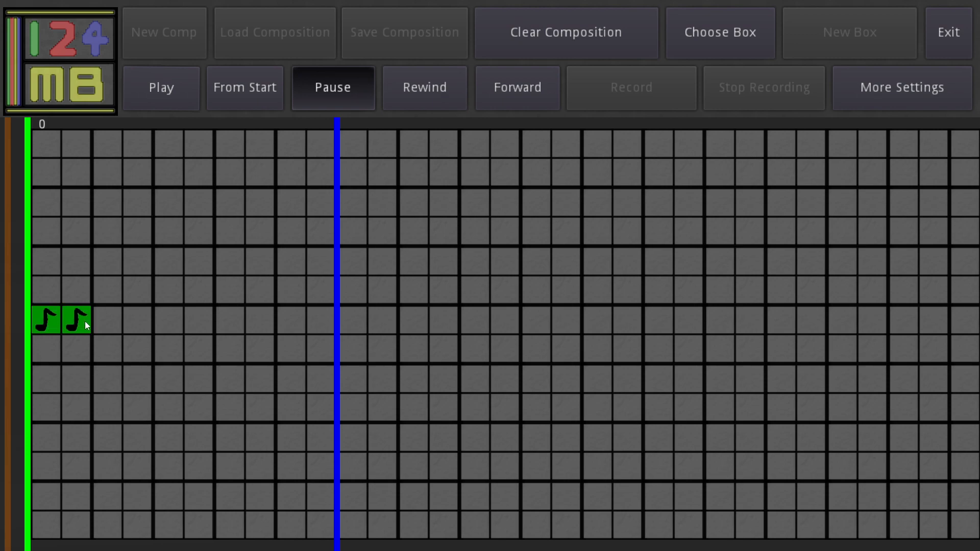
{"action": "left_click_drag", "start_coordinate": [102, 324], "coordinate": [259, 319]}
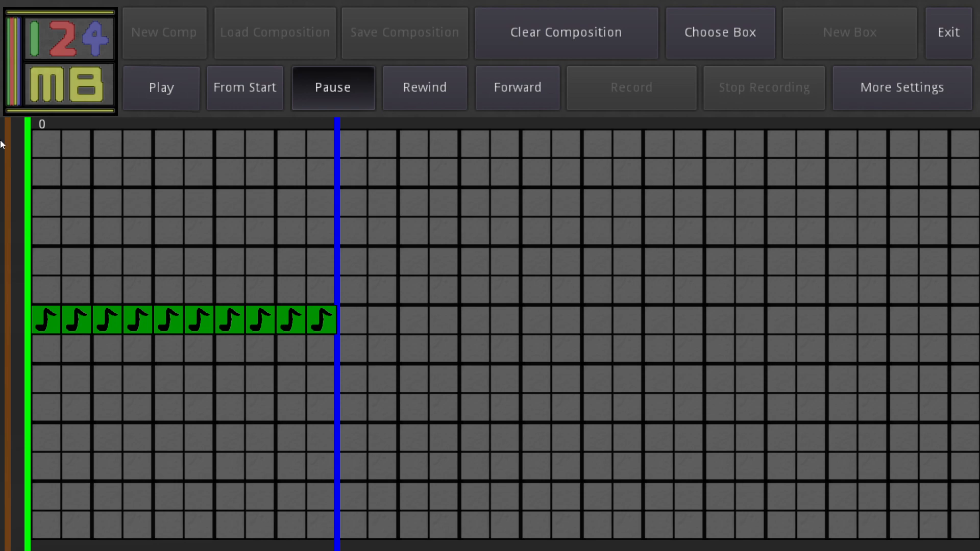
{"action": "left_click", "coordinate": [531, 51]}
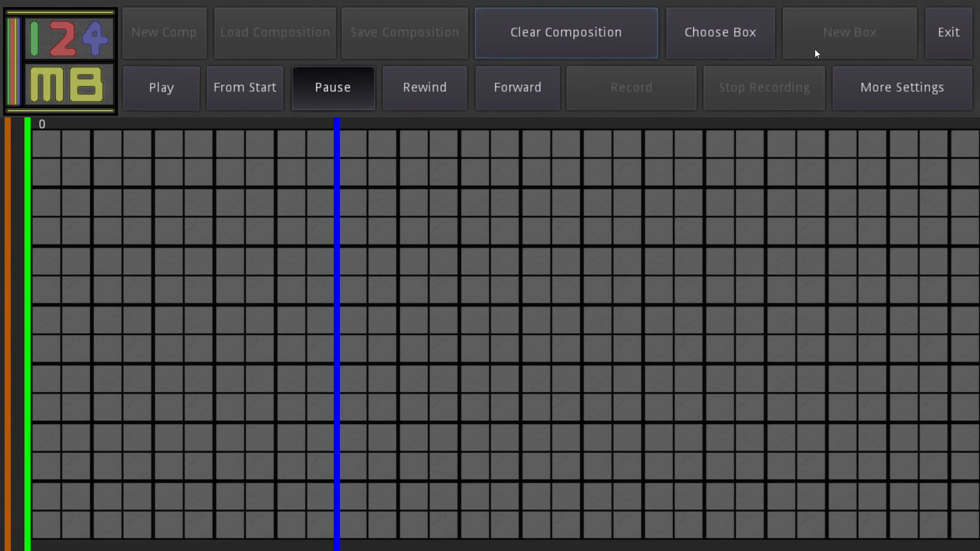
{"action": "left_click_drag", "start_coordinate": [60, 321], "coordinate": [320, 320]}
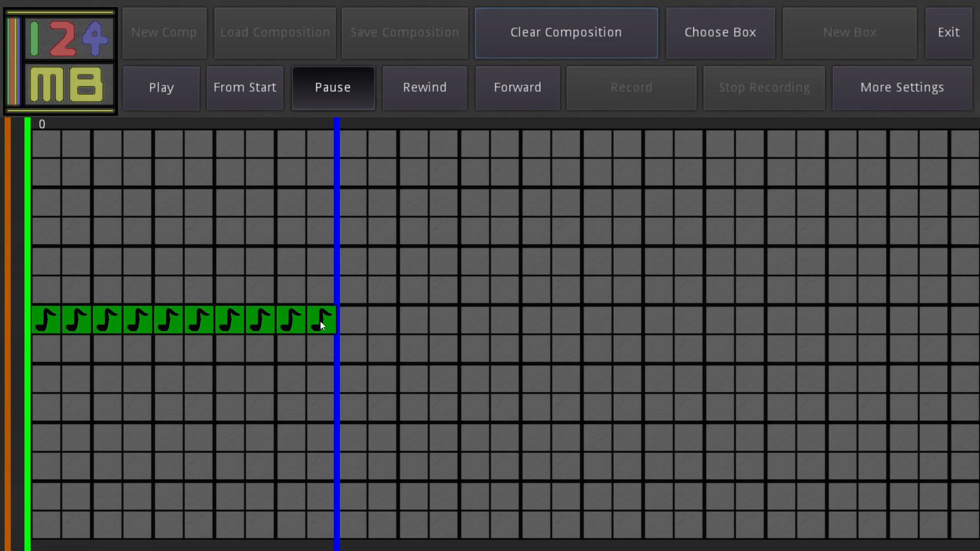
{"action": "left_click", "coordinate": [509, 32]}
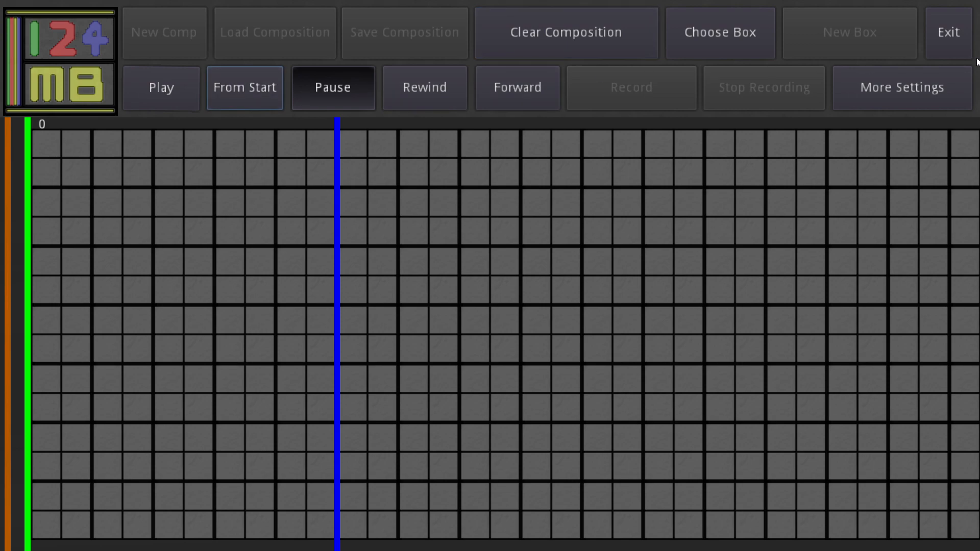
Step: Exit the composer, restart the interactive tutorial at its second task, and move the endline to position 10
{"action": "left_click", "coordinate": [949, 34]}
{"action": "left_click", "coordinate": [503, 347]}
{"action": "left_click", "coordinate": [353, 469]}
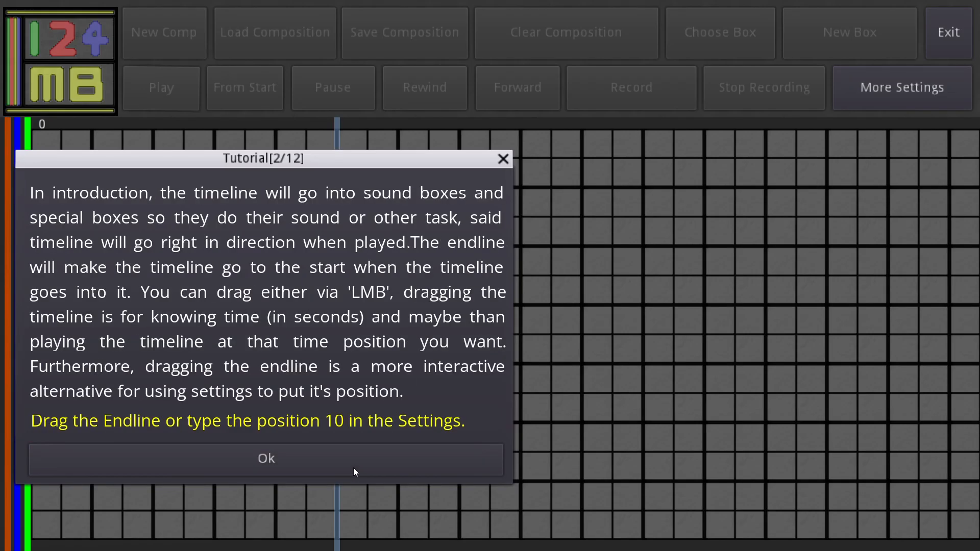
{"action": "left_click", "coordinate": [353, 468]}
{"action": "mouse_move", "coordinate": [23, 356]}
{"action": "left_mouse_down"}
{"action": "mouse_move", "coordinate": [350, 334]}
{"action": "mouse_move", "coordinate": [338, 331]}
{"action": "left_mouse_up"}
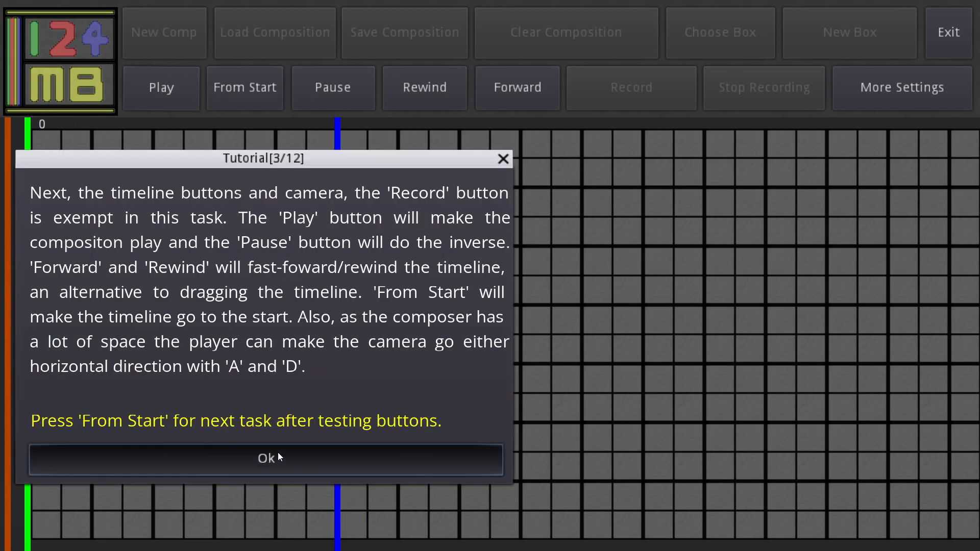
Step: Complete the third task by sending the timeline to the start, and draw a row of Hi-hat boxes up to position 10
{"action": "left_click", "coordinate": [277, 453]}
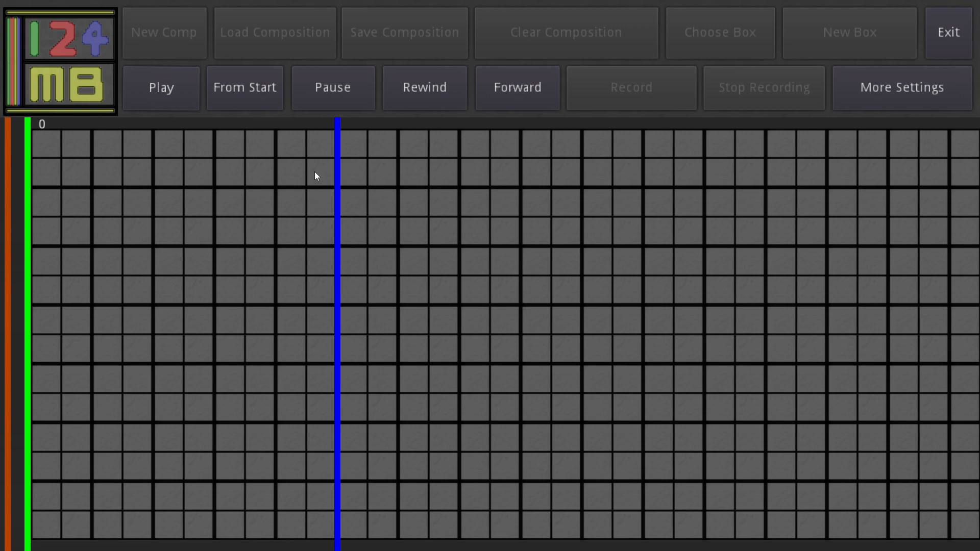
{"action": "left_click", "coordinate": [264, 102]}
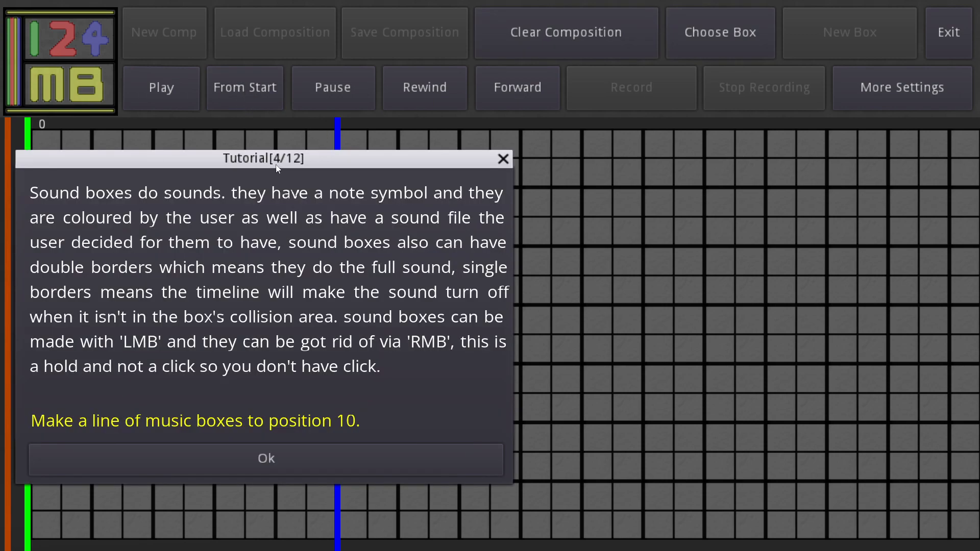
{"action": "left_click", "coordinate": [323, 454]}
{"action": "left_click_drag", "start_coordinate": [48, 320], "coordinate": [305, 314]}
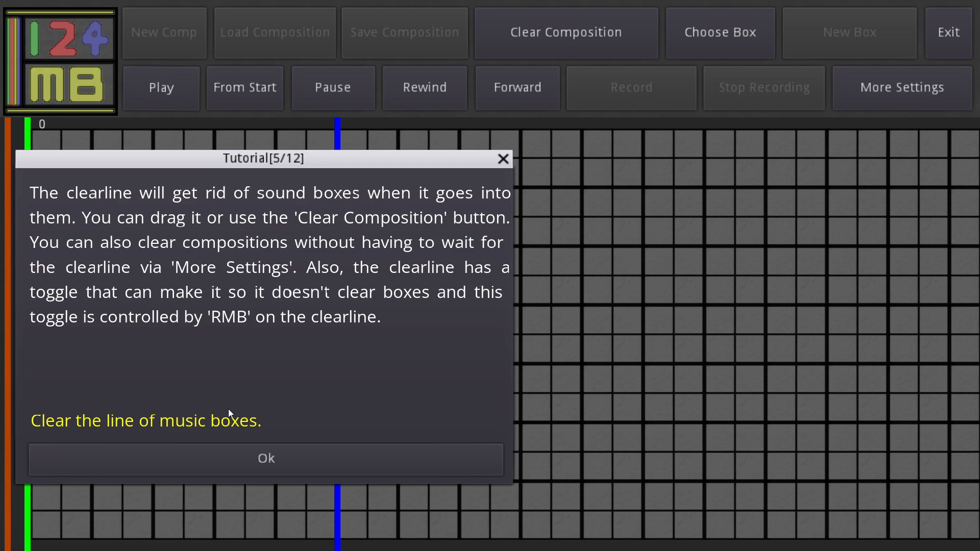
Step: Dismiss the fifth task's instructions, open and close the additional settings, and clear all music boxes from the composition
{"action": "left_click", "coordinate": [234, 460]}
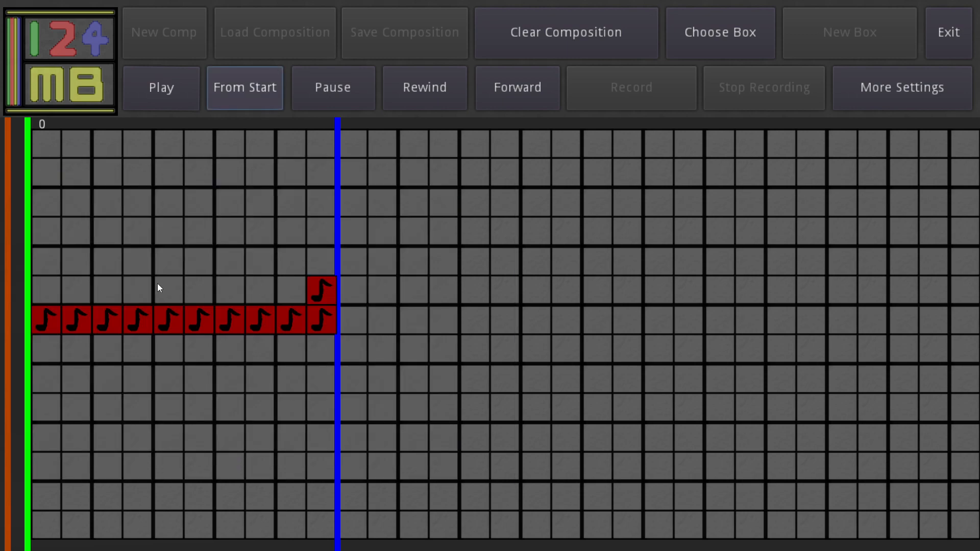
{"action": "left_click", "coordinate": [944, 87]}
{"action": "left_click", "coordinate": [473, 148]}
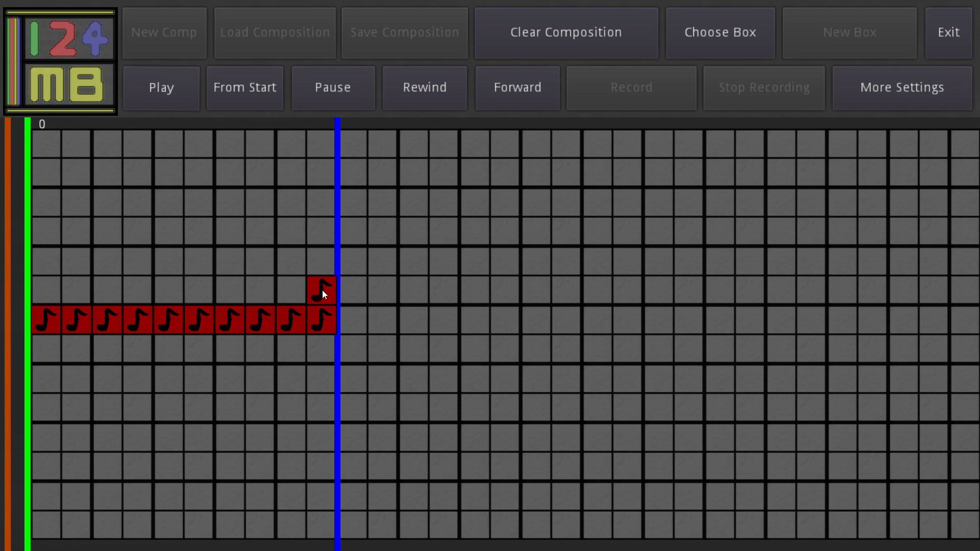
{"action": "left_click", "coordinate": [543, 34]}
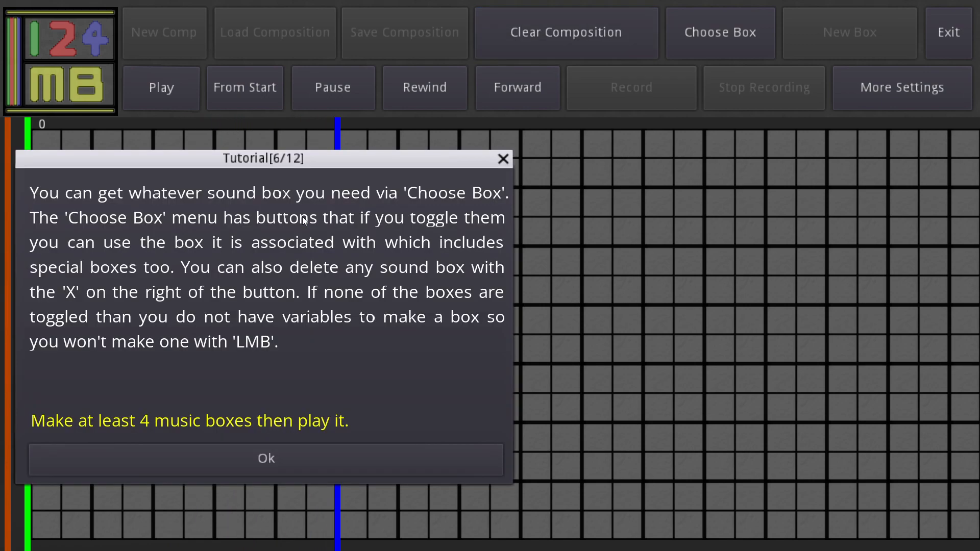
Step: Dismiss the sixth task's instructions and place two adjacent Clap boxes followed by a diagonal of Kick boxes
{"action": "left_click", "coordinate": [220, 458]}
{"action": "left_click", "coordinate": [693, 40]}
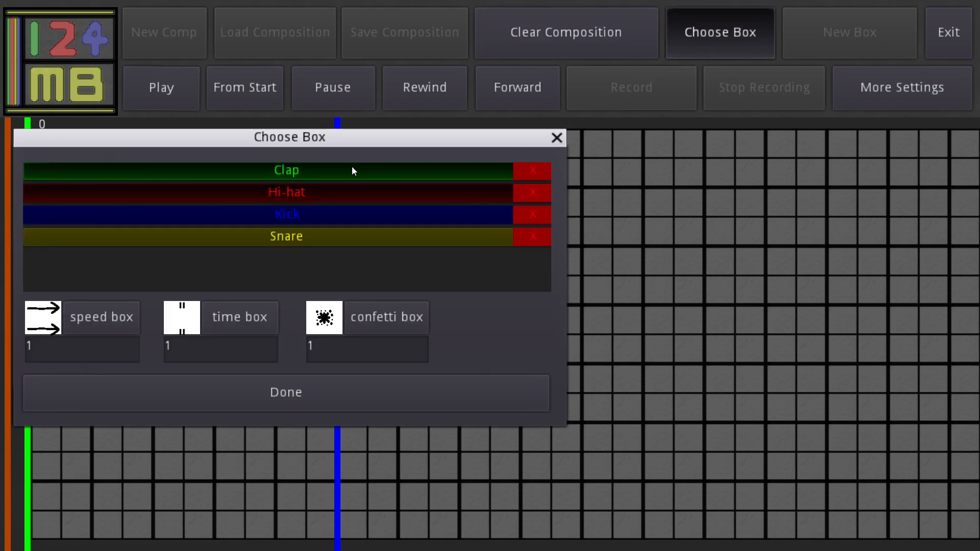
{"action": "left_click", "coordinate": [332, 405]}
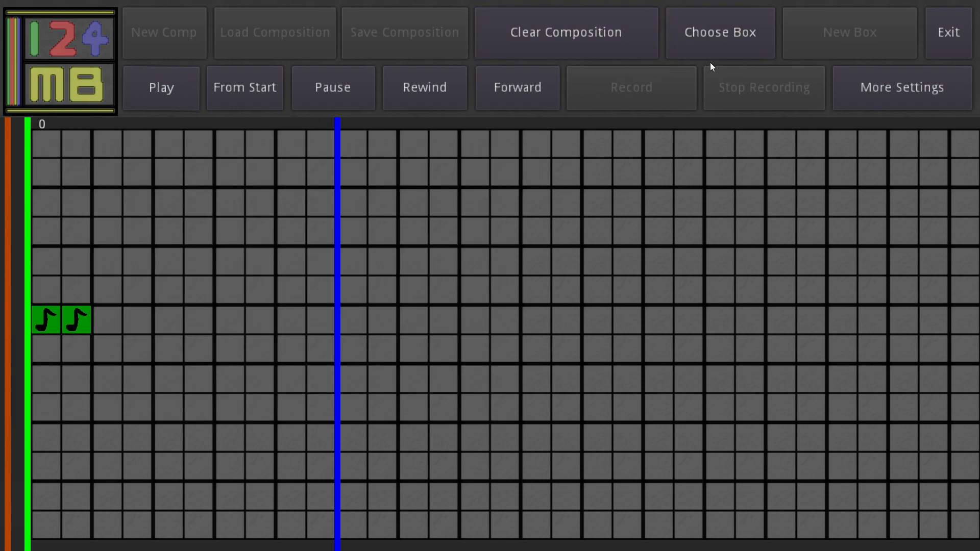
{"action": "left_click", "coordinate": [695, 31]}
{"action": "left_click", "coordinate": [274, 400]}
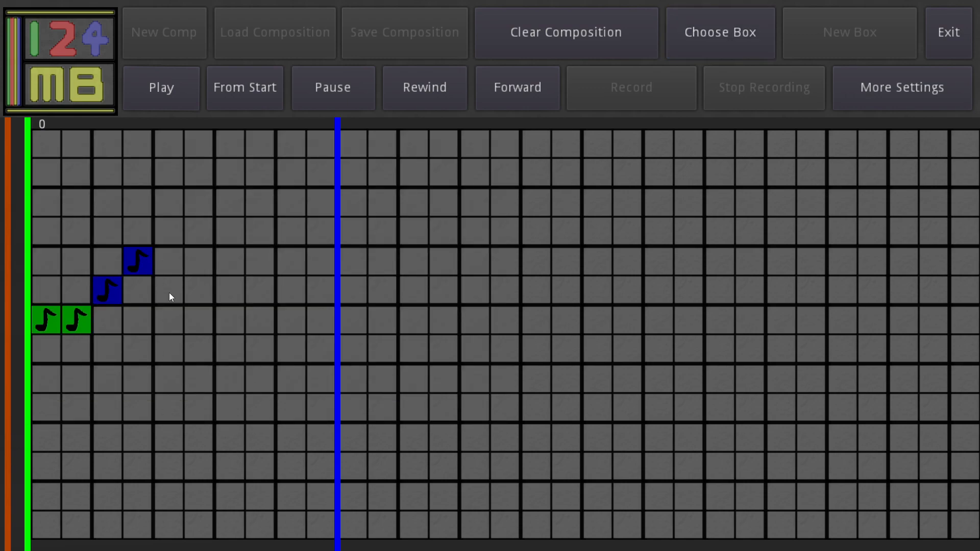
Step: Make Hi-hat the active box and place pairs of boxes in columns 1–2 and 6–7 of the fourth row
{"action": "left_click", "coordinate": [708, 20]}
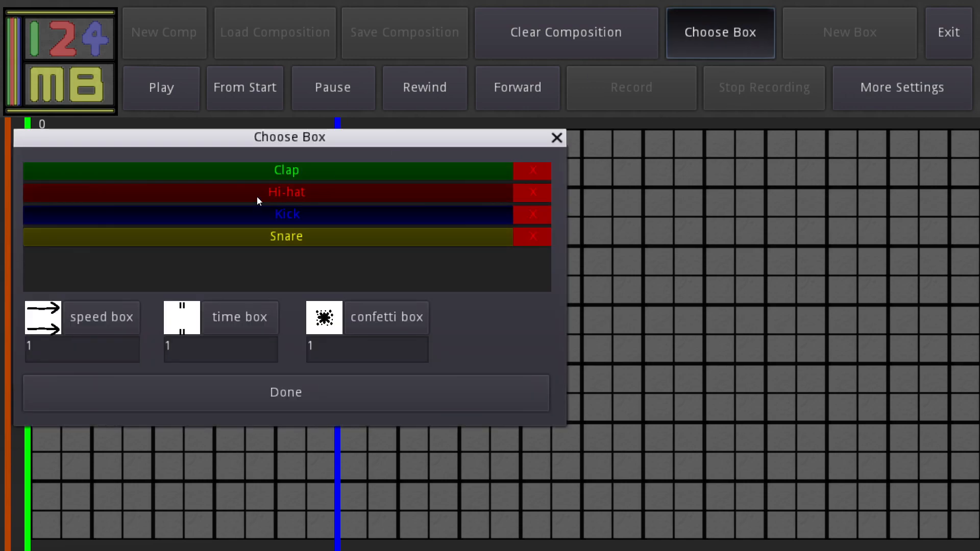
{"action": "left_click", "coordinate": [246, 402]}
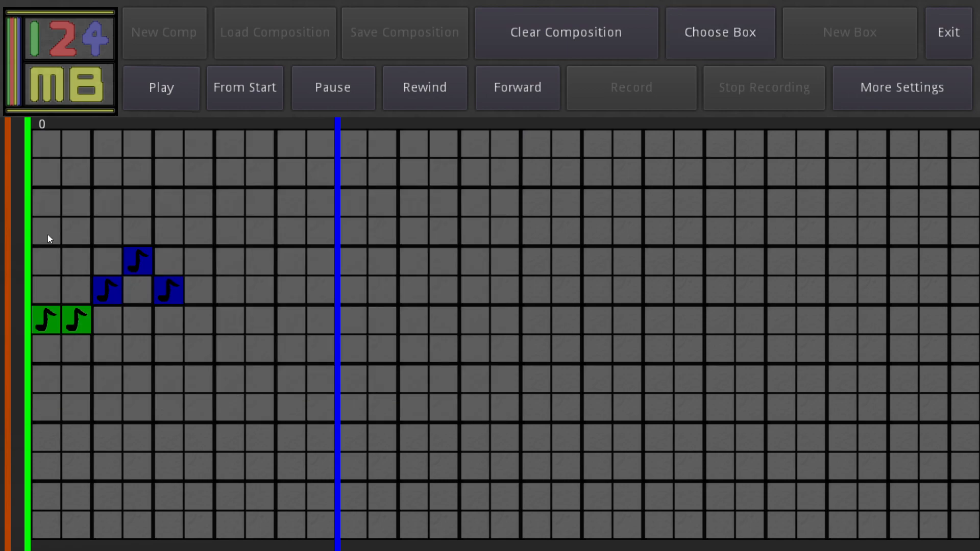
{"action": "left_click", "coordinate": [711, 32]}
{"action": "left_click_drag", "start_coordinate": [343, 135], "coordinate": [684, 45]}
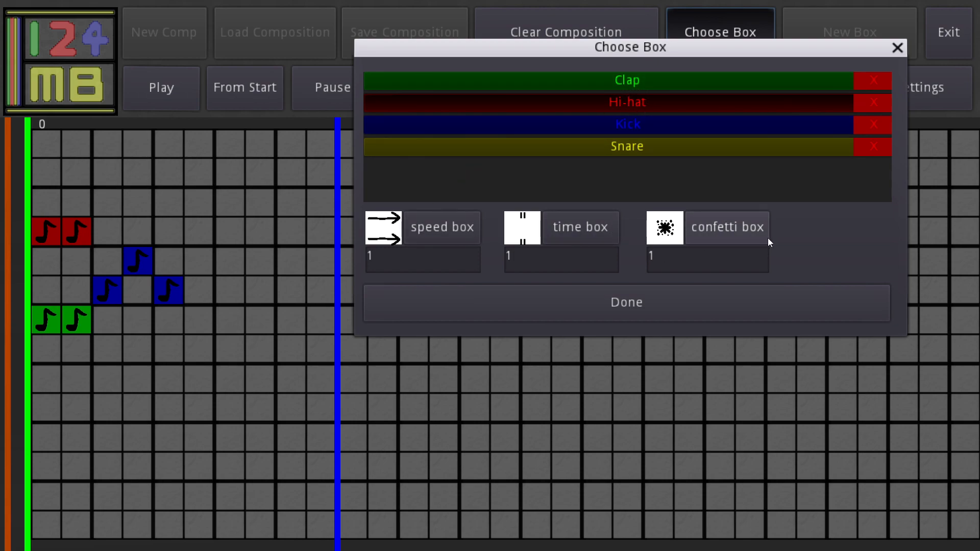
{"action": "left_click_drag", "start_coordinate": [897, 50], "coordinate": [702, 152]}
{"action": "left_click", "coordinate": [702, 150]}
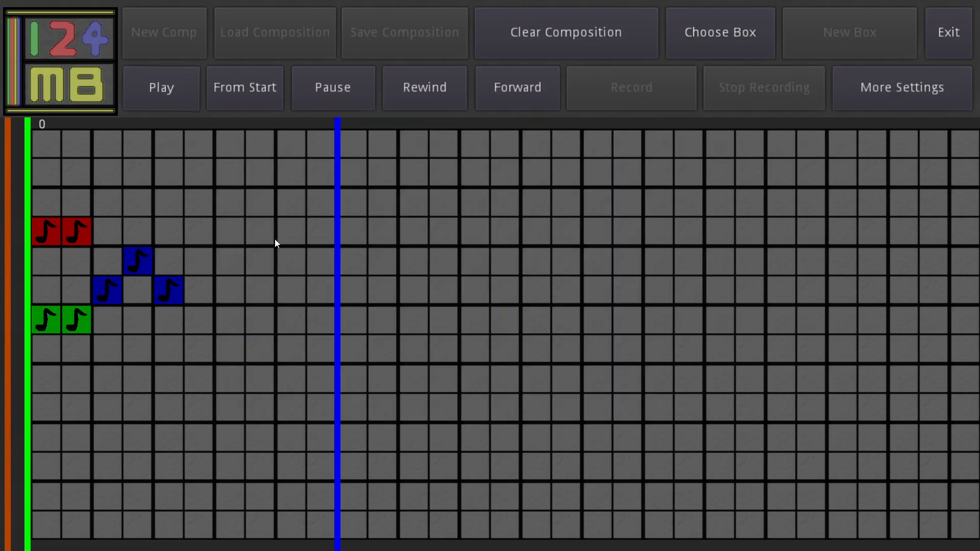
Step: Make Clap the active box, and reopen and close the box chooser
{"action": "left_click", "coordinate": [721, 38]}
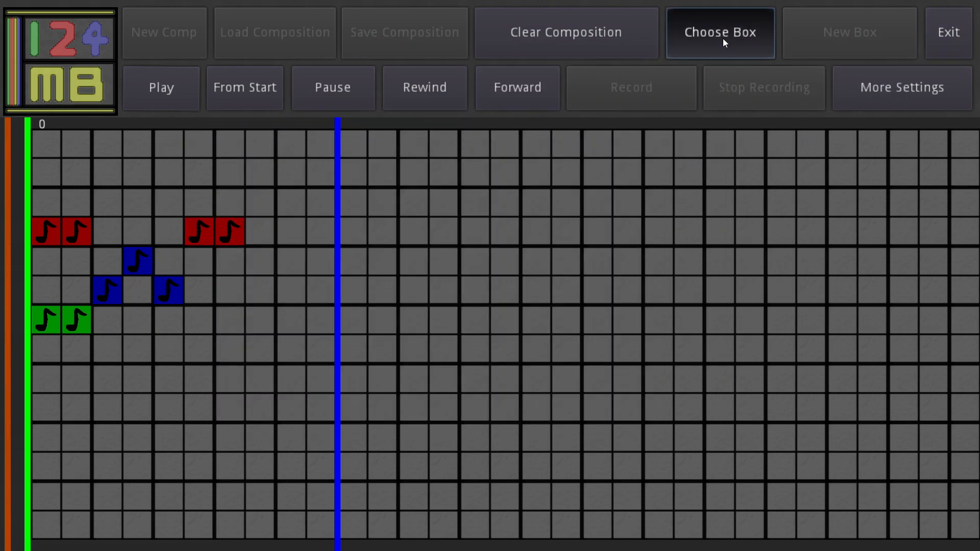
{"action": "left_click", "coordinate": [438, 183]}
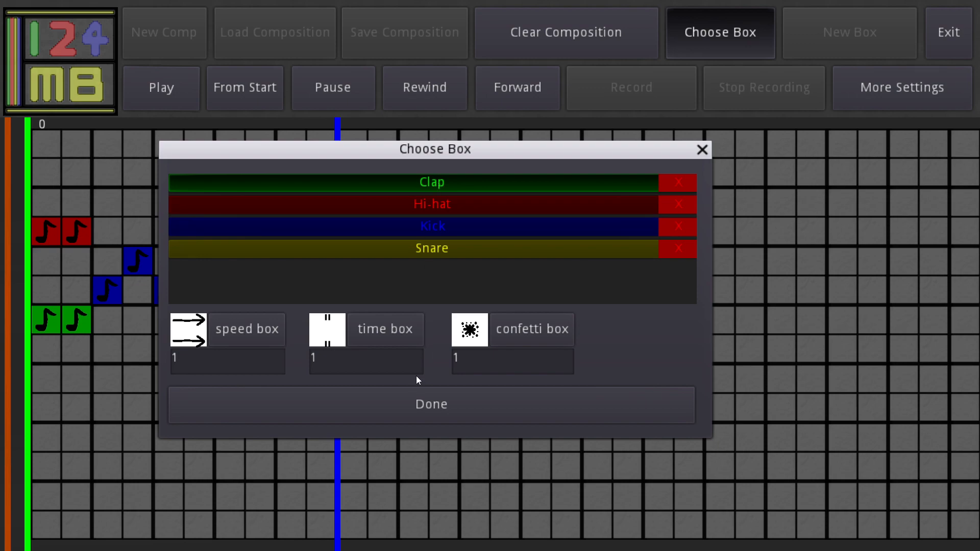
{"action": "left_click", "coordinate": [400, 404]}
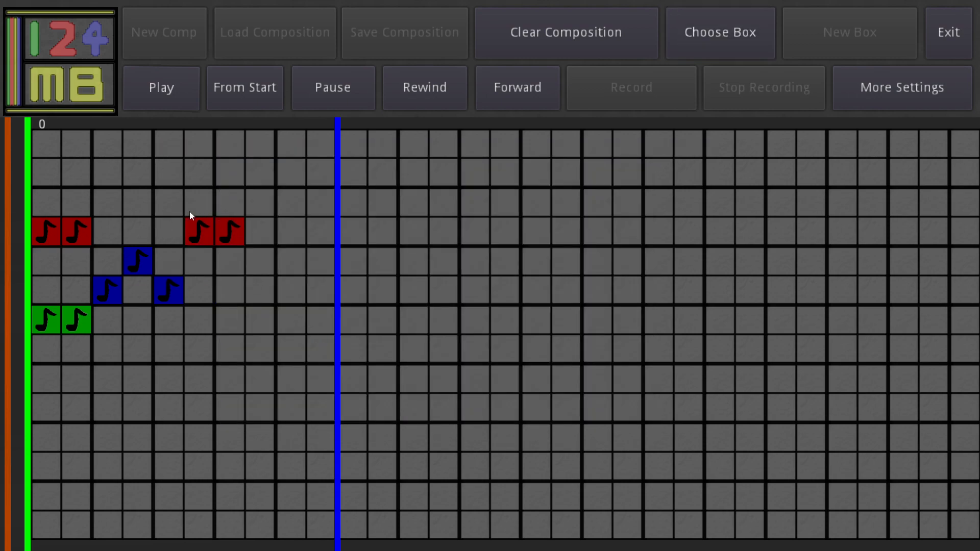
{"action": "left_click", "coordinate": [715, 37]}
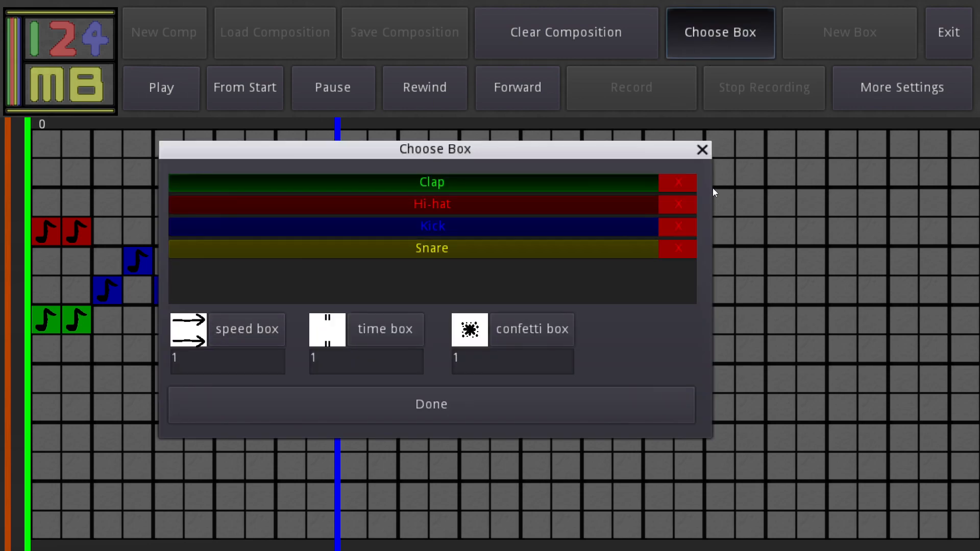
{"action": "left_click", "coordinate": [702, 149]}
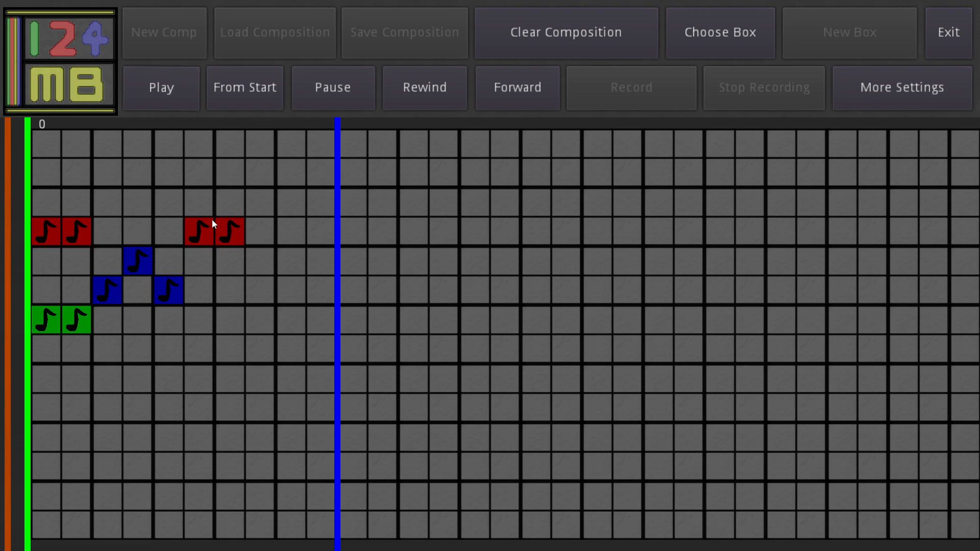
Step: Make Snare the active box and play the composition to complete the sixth task
{"action": "left_click", "coordinate": [734, 27]}
{"action": "left_click", "coordinate": [405, 407]}
{"action": "left_click", "coordinate": [161, 93]}
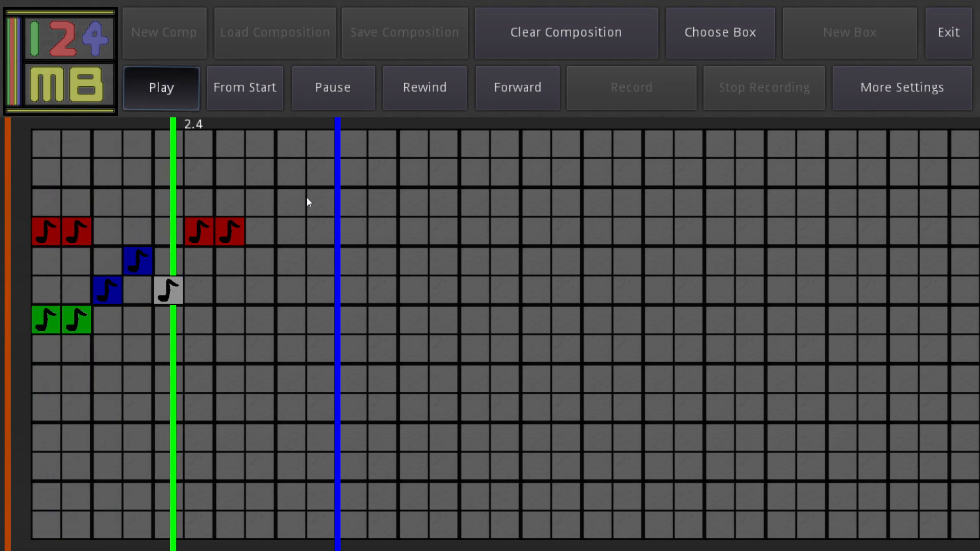
Step: Dismiss the seventh task's instructions, and play the composition with two Clap boxes added in columns 8 and 9 of the seventh row
{"action": "left_click", "coordinate": [709, 27]}
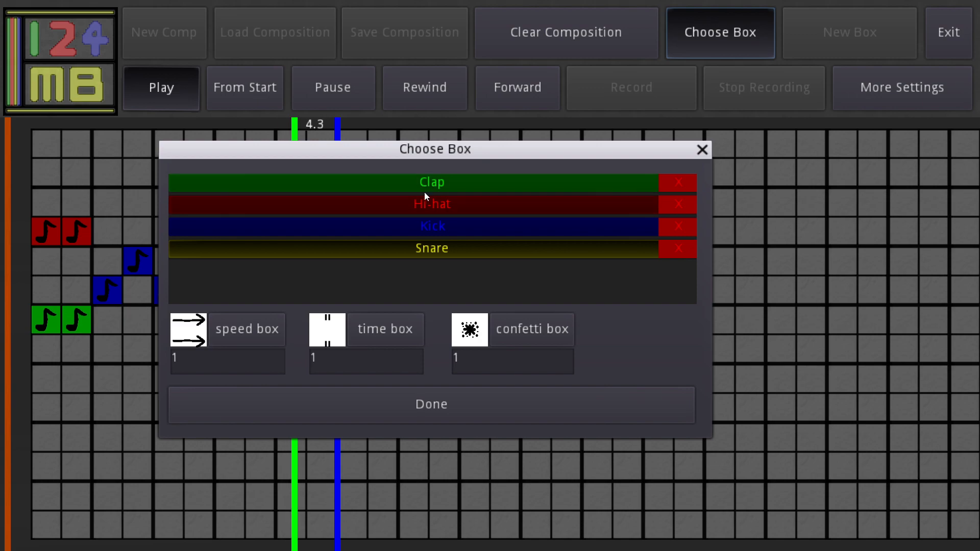
{"action": "left_click", "coordinate": [354, 401]}
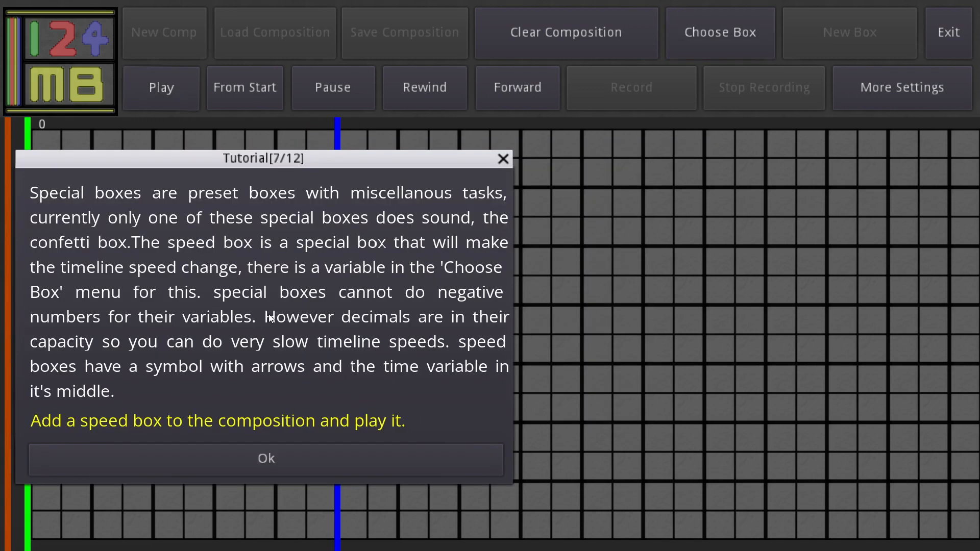
{"action": "left_click", "coordinate": [313, 459]}
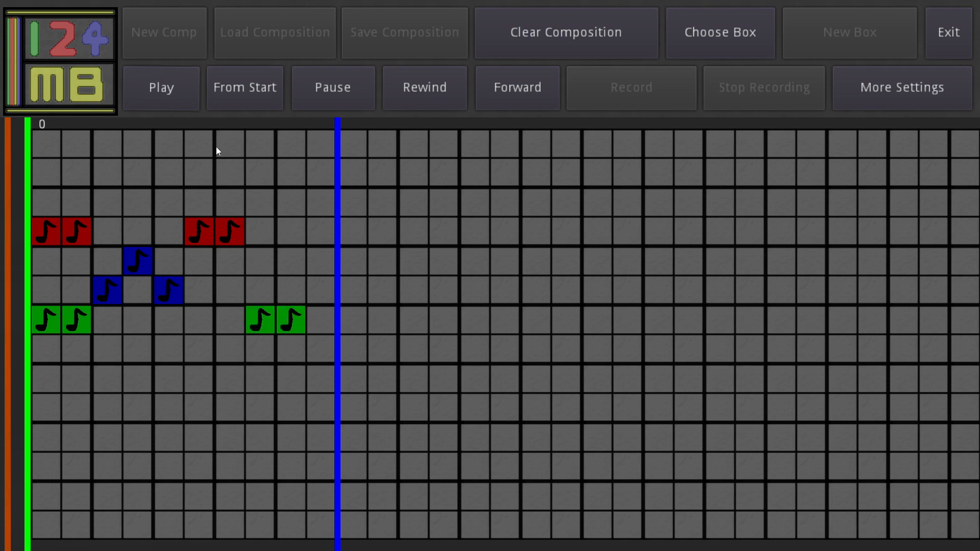
{"action": "key", "text": "space"}
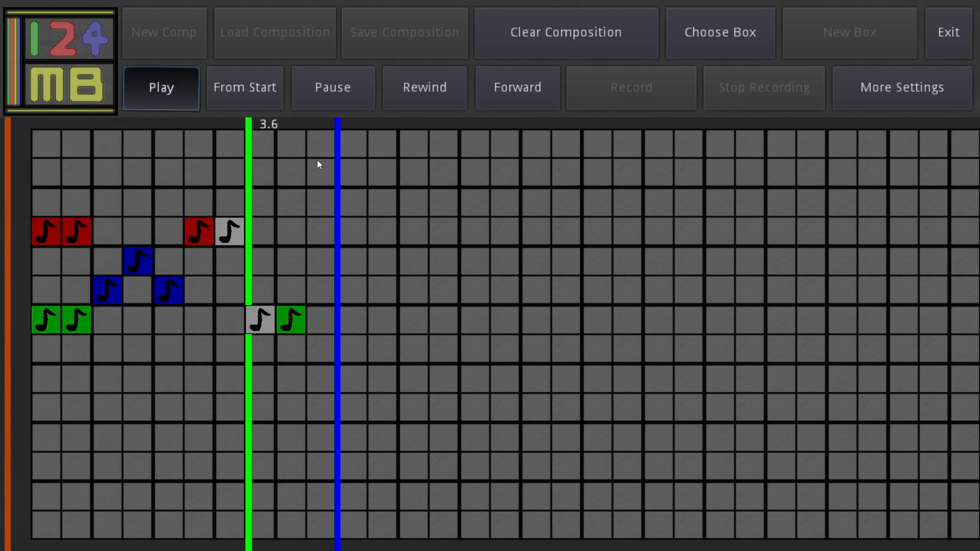
Step: Add a Hi-hat box in the fourth row just before the endline, and open and close the additional settings
{"action": "left_click", "coordinate": [707, 63]}
{"action": "left_click", "coordinate": [357, 183]}
{"action": "left_click", "coordinate": [370, 403]}
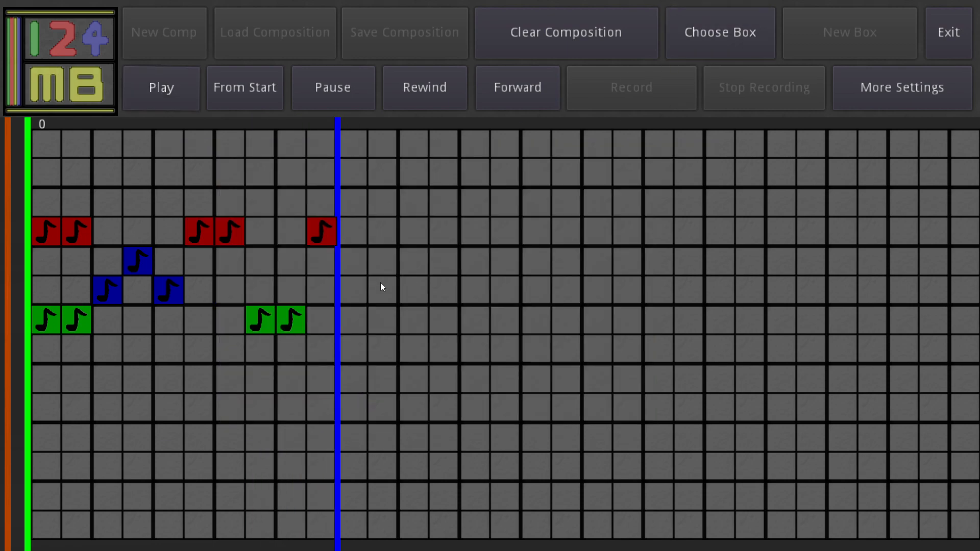
{"action": "left_click", "coordinate": [868, 96]}
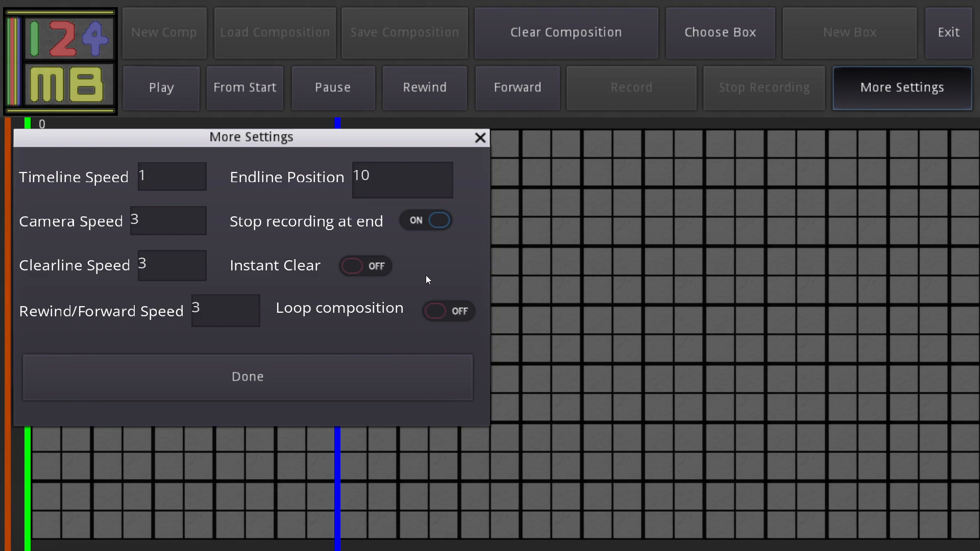
{"action": "left_click", "coordinate": [638, 109]}
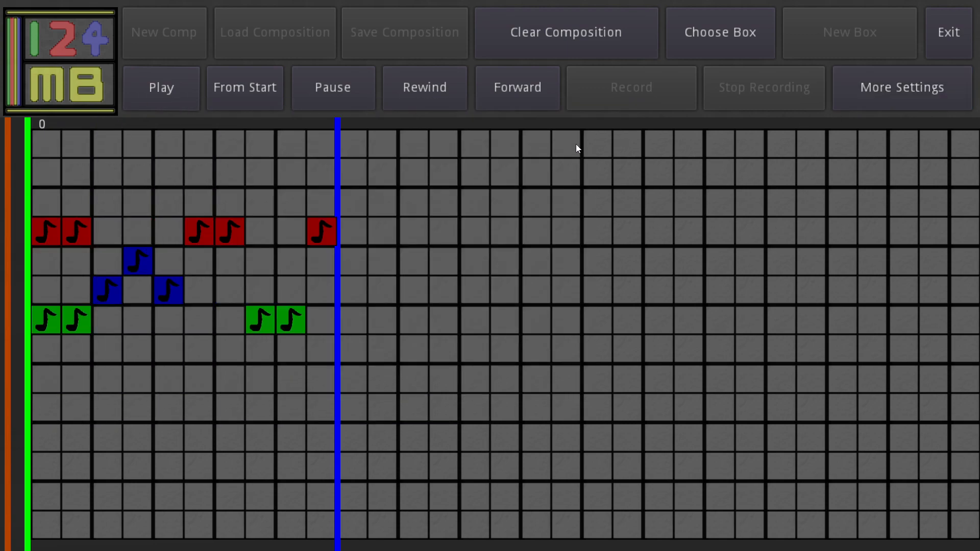
Step: Choose a speed box with value 2 and place it in the first column of the tenth row
{"action": "left_click", "coordinate": [709, 36]}
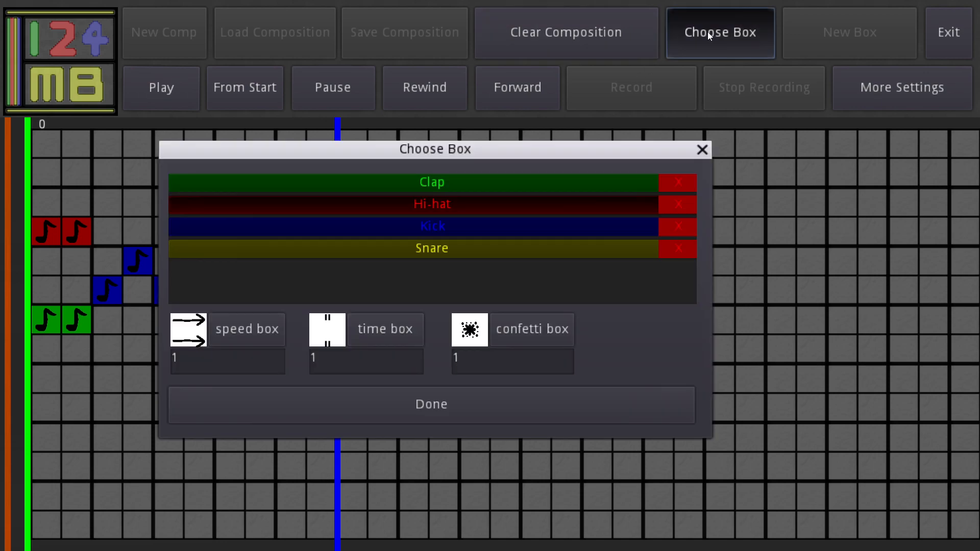
{"action": "left_click", "coordinate": [192, 356]}
{"action": "key", "text": "BackSpace"}
{"action": "type", "text": "2"}
{"action": "left_click", "coordinate": [240, 331]}
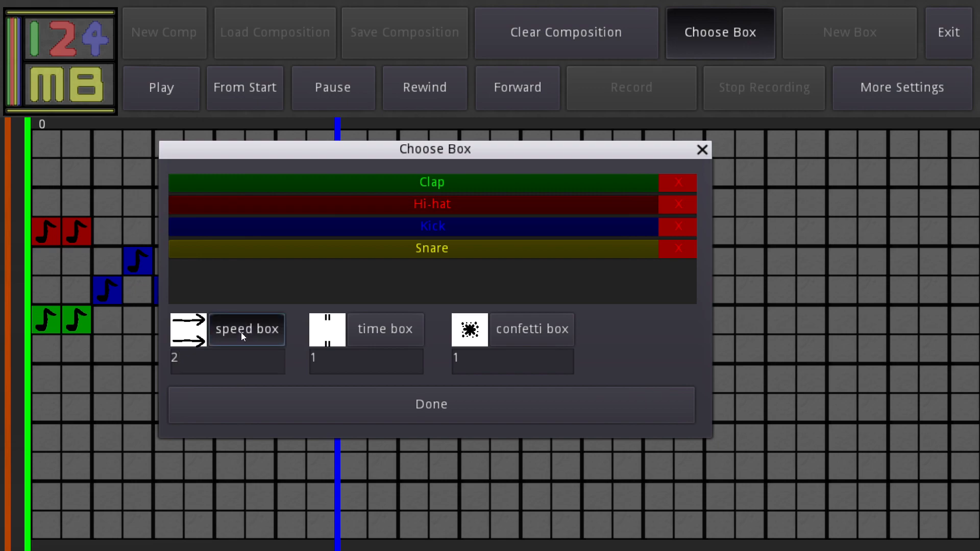
{"action": "key", "text": "Tab"}
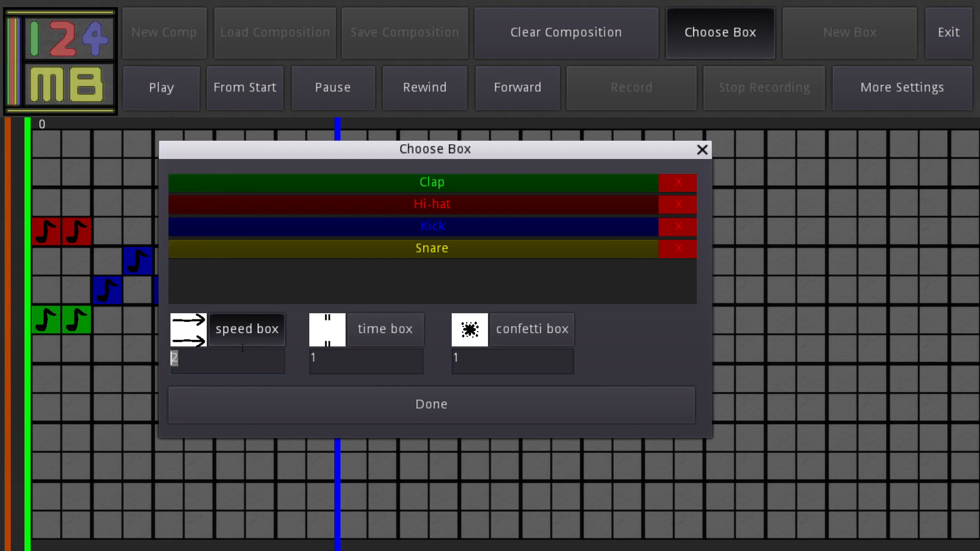
{"action": "left_click", "coordinate": [209, 418]}
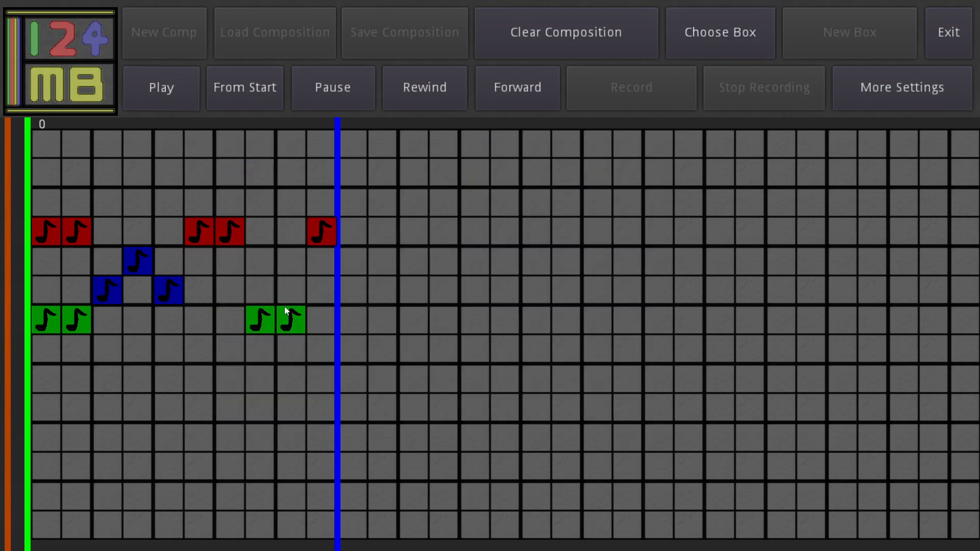
Step: Play the composition with the speed box from the start, and check the additional settings
{"action": "left_click", "coordinate": [187, 79]}
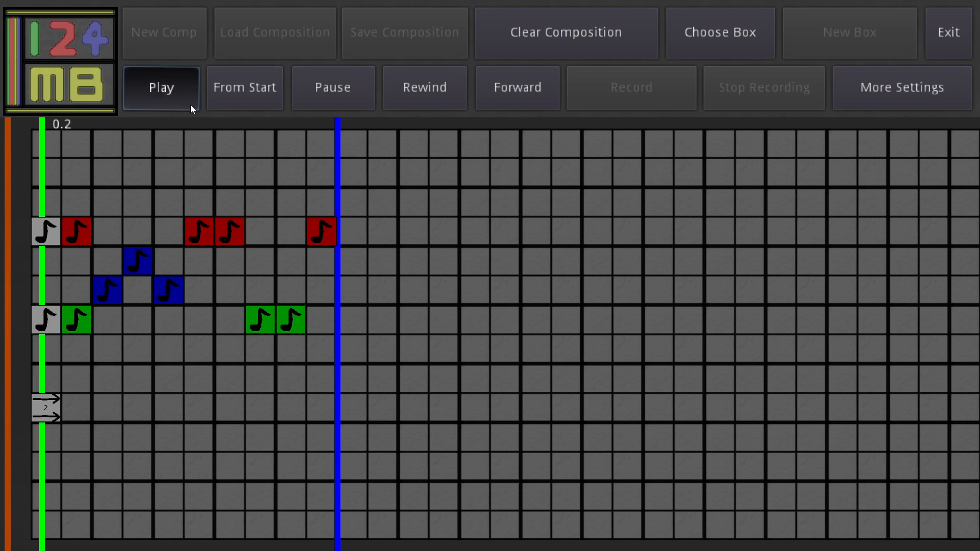
{"action": "left_click", "coordinate": [239, 87]}
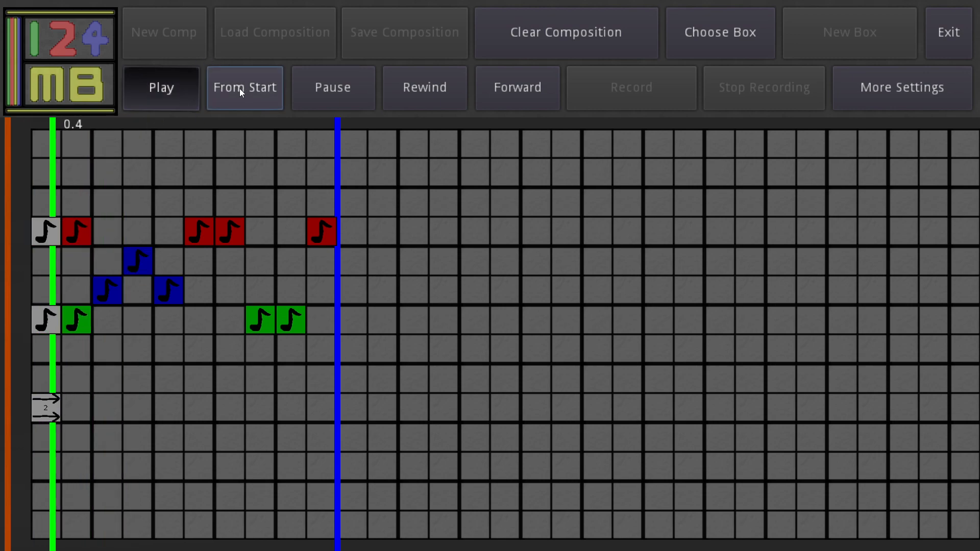
{"action": "left_click", "coordinate": [882, 91]}
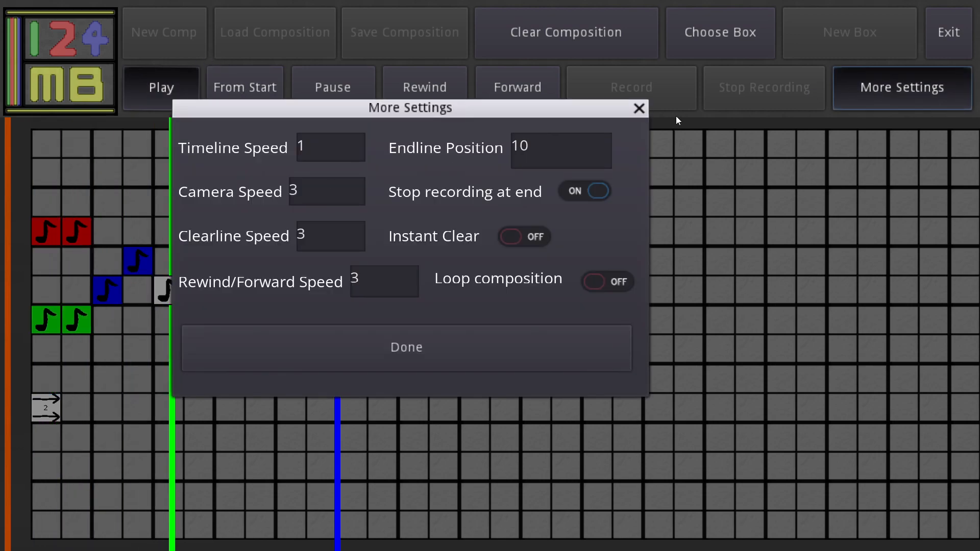
{"action": "left_click", "coordinate": [639, 107]}
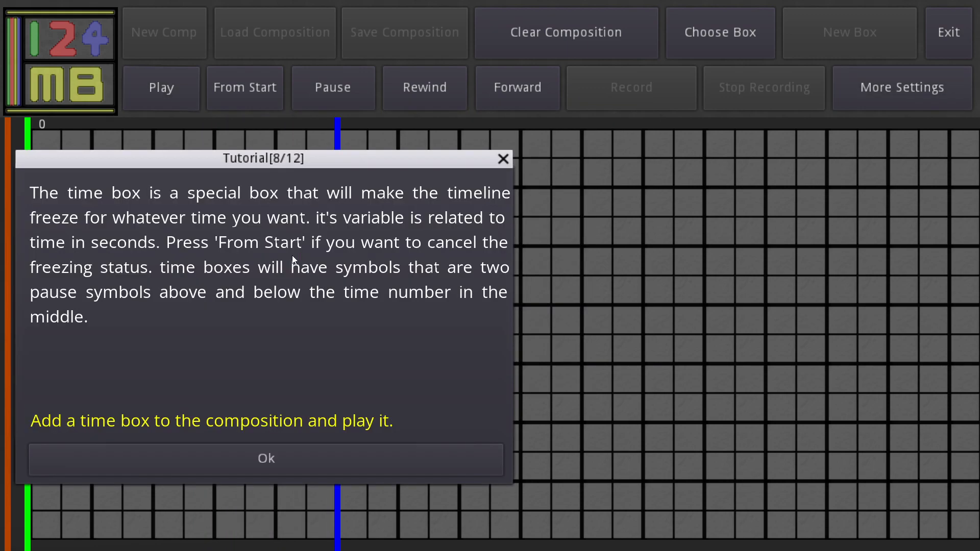
Step: Dismiss the eighth task's instructions, and play the composition briefly with the speed box moved to the second column, returning the timeline to the start
{"action": "left_click", "coordinate": [230, 449]}
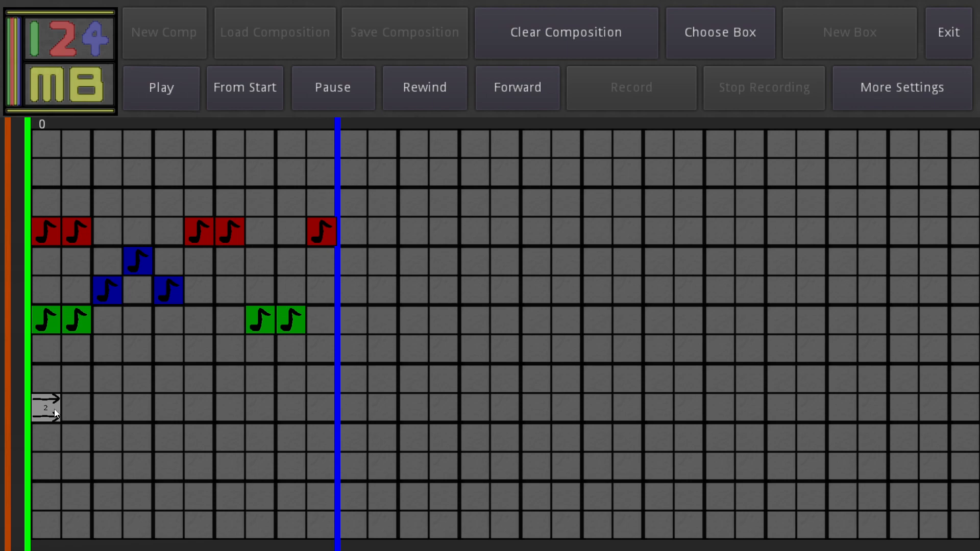
{"action": "left_click", "coordinate": [167, 80]}
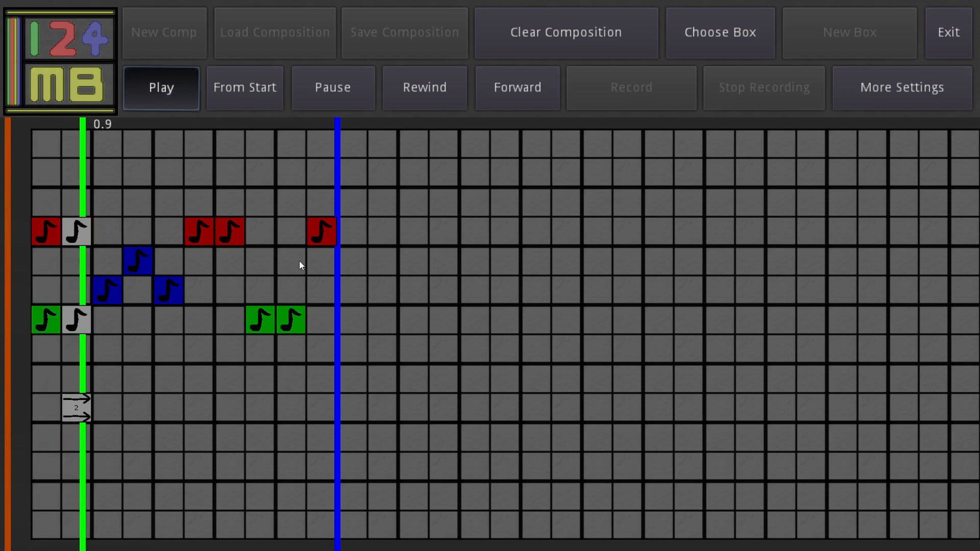
{"action": "left_click", "coordinate": [332, 76]}
{"action": "left_click", "coordinate": [263, 72]}
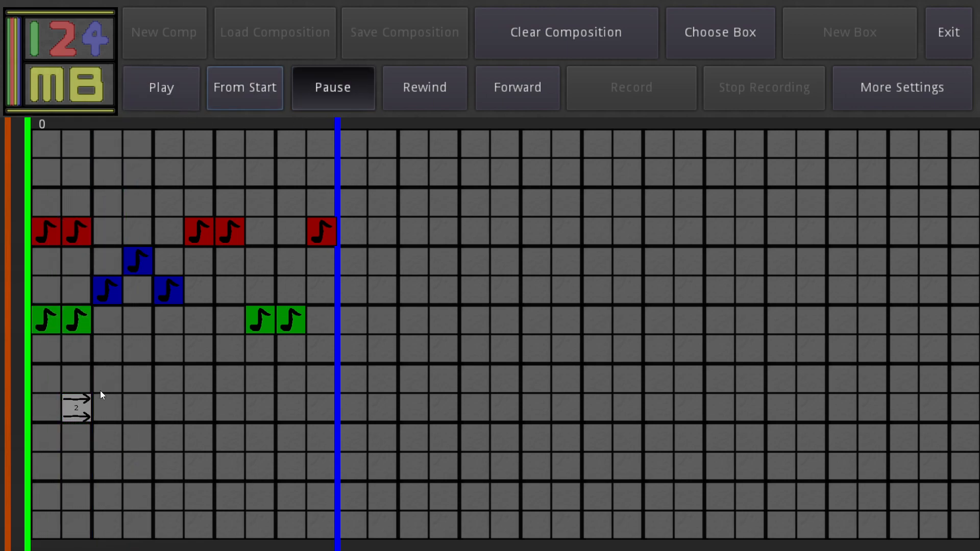
Step: Set the timeline speed to 3 and relocate the speed box to the first column of the ninth row
{"action": "left_click", "coordinate": [907, 89]}
{"action": "left_click", "coordinate": [312, 149]}
{"action": "type", "text": "2"}
{"action": "left_click", "coordinate": [313, 334]}
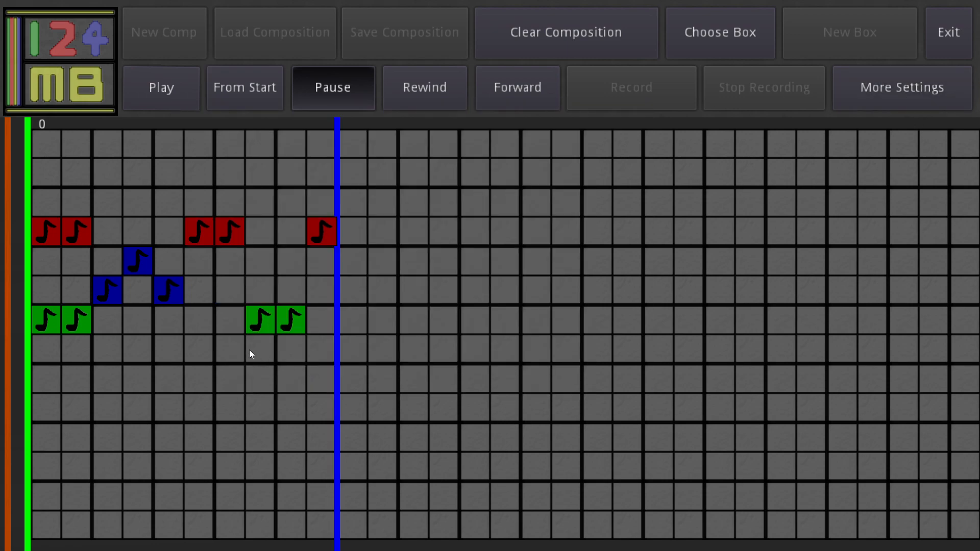
{"action": "left_click", "coordinate": [834, 100]}
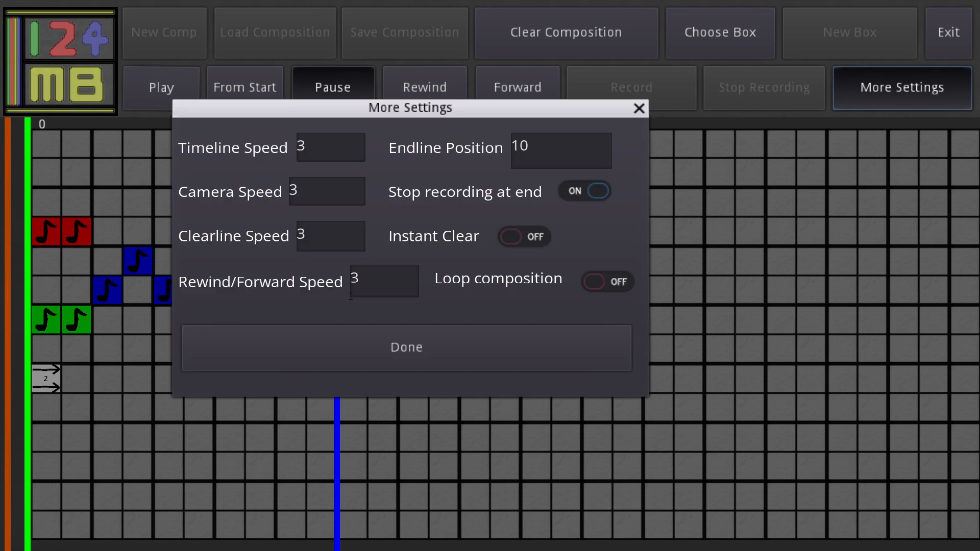
{"action": "left_click", "coordinate": [638, 109]}
Step: Set the timeline speed to 1 in the additional settings
{"action": "left_click", "coordinate": [873, 87]}
{"action": "left_click", "coordinate": [311, 148]}
{"action": "type", "text": "1"}
{"action": "left_click", "coordinate": [370, 363]}
Step: Replace the speed box in the ninth row with one of value 4 and play the composition
{"action": "left_click", "coordinate": [695, 52]}
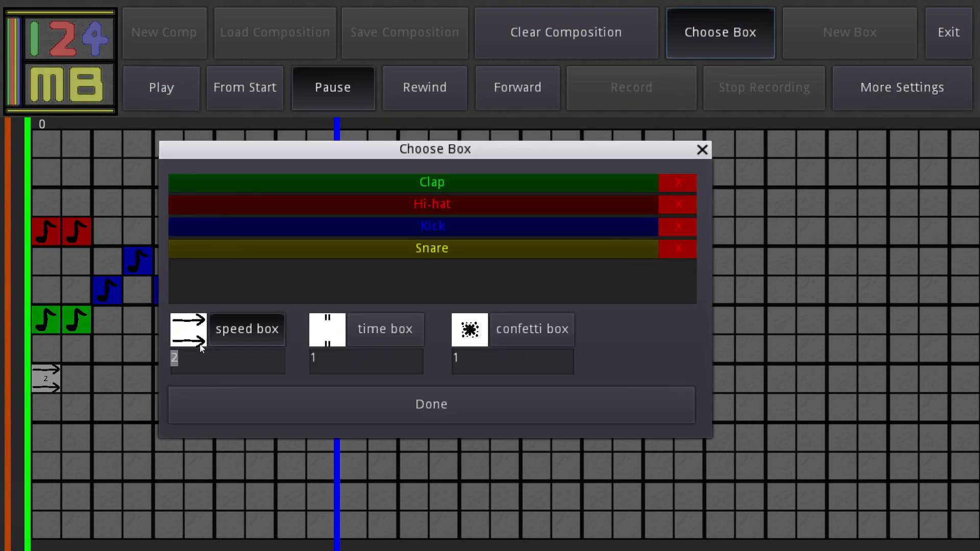
{"action": "type", "text": "2"}
{"action": "left_click", "coordinate": [264, 331]}
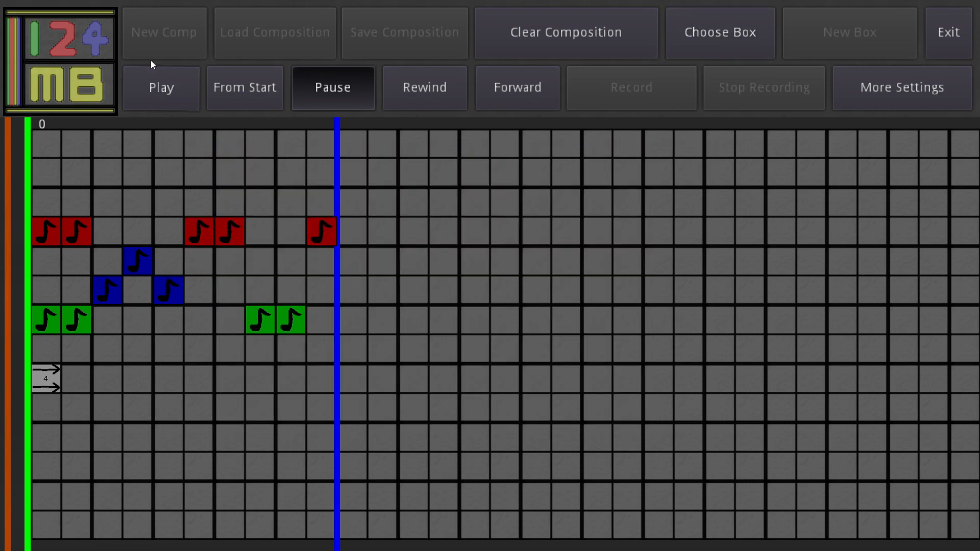
{"action": "left_click", "coordinate": [152, 82]}
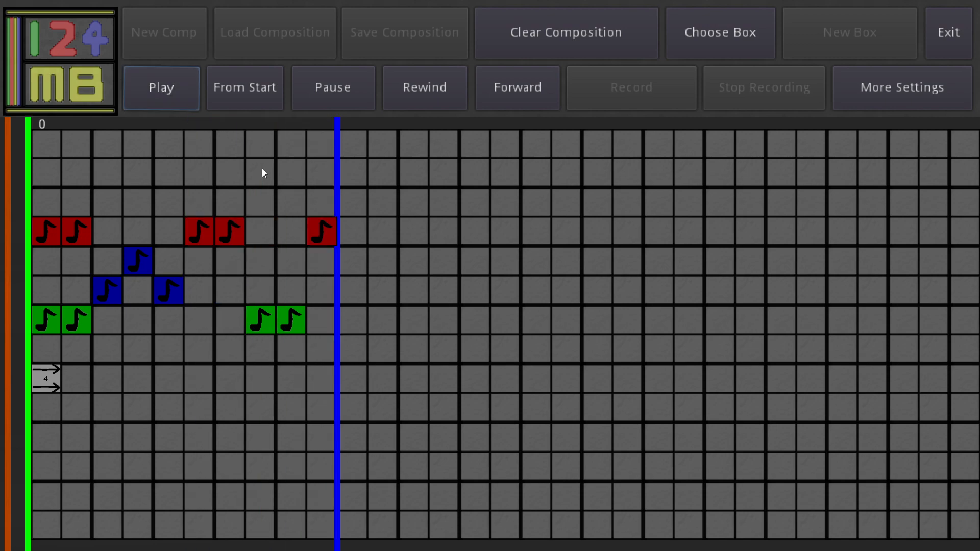
Step: Choose the time box with a value of 1 as the box to place, and play the composition
{"action": "left_click", "coordinate": [671, 44]}
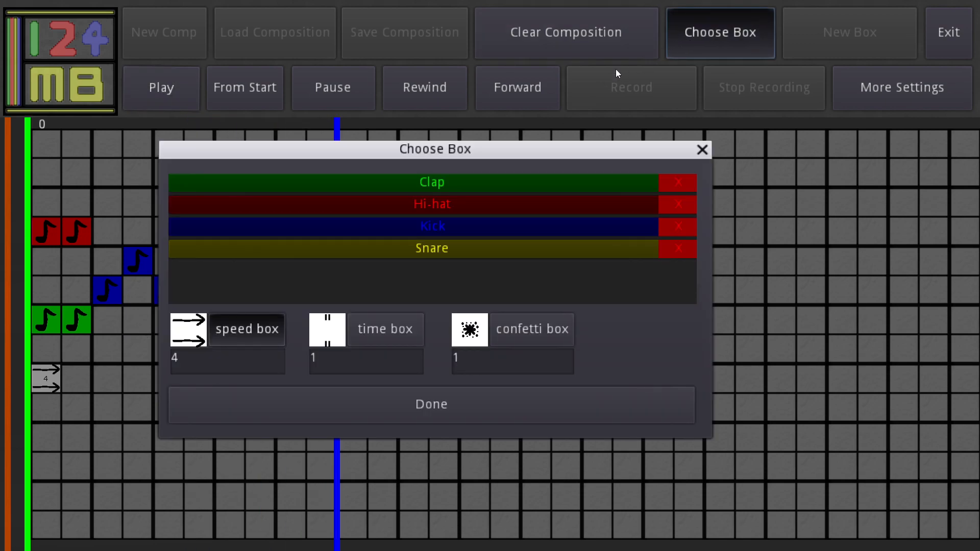
{"action": "left_click", "coordinate": [367, 333]}
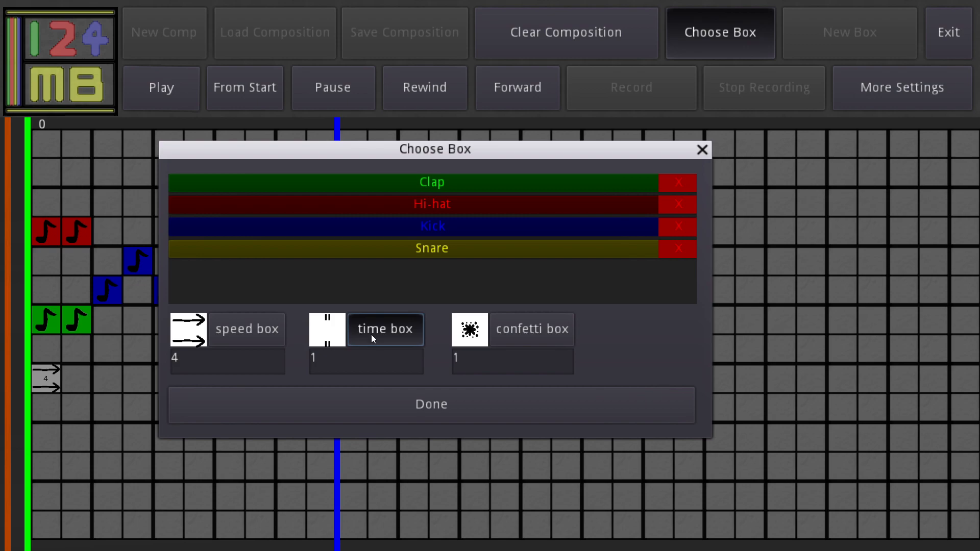
{"action": "double_click", "coordinate": [313, 358]}
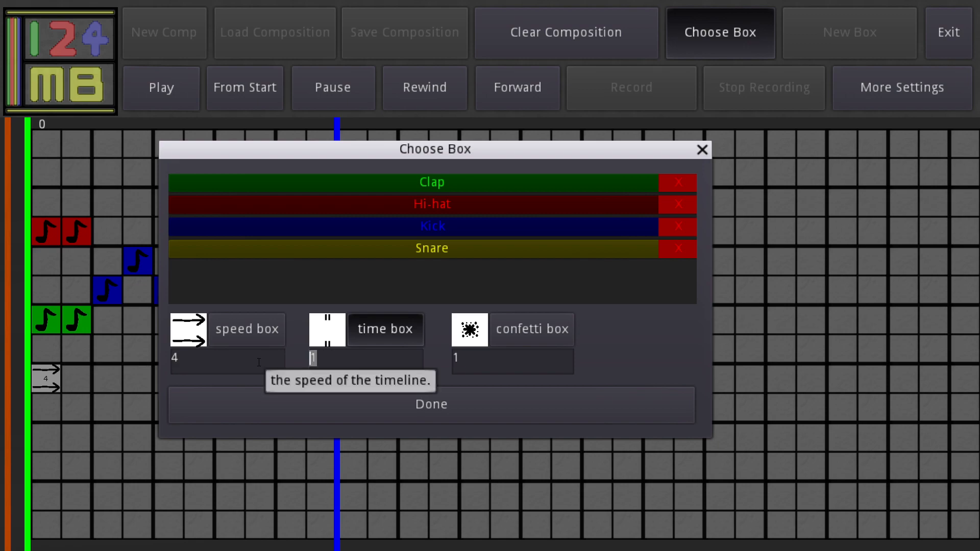
{"action": "key", "text": "Right"}
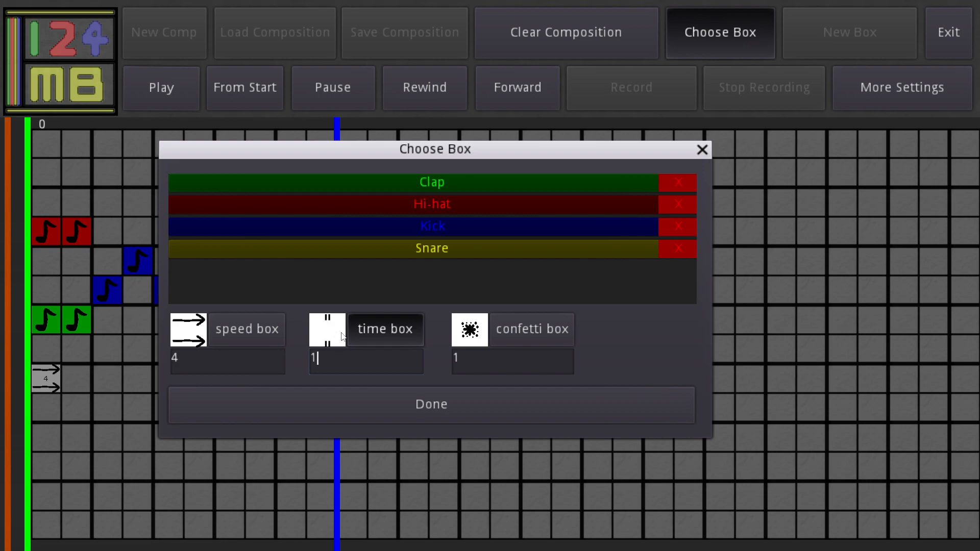
{"action": "left_click", "coordinate": [340, 398]}
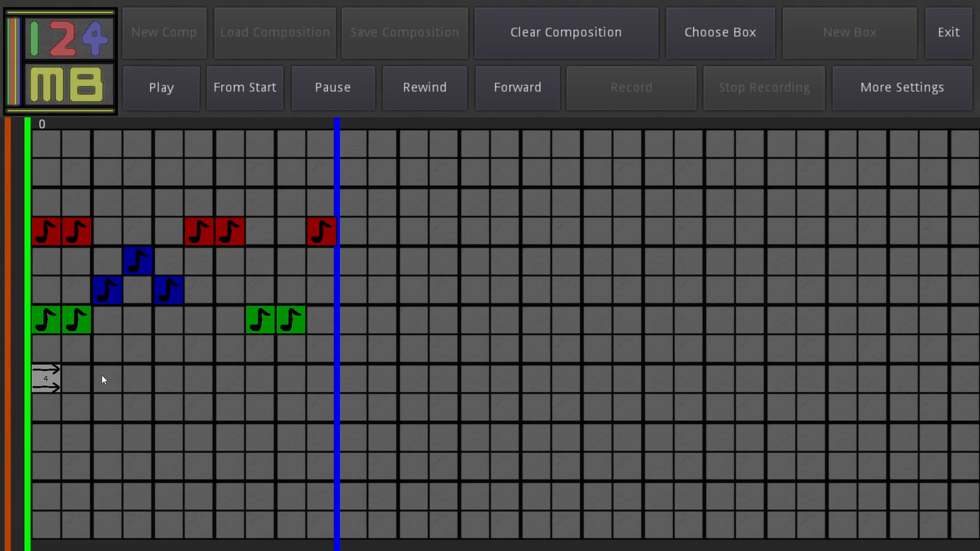
{"action": "left_click", "coordinate": [161, 84]}
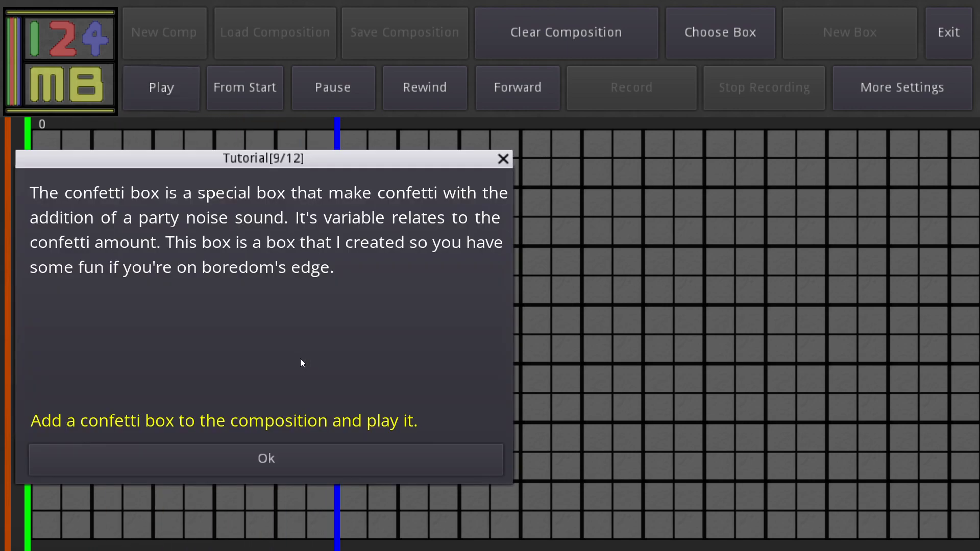
Step: Dismiss the ninth task's instructions and remove the speed box from the ninth row
{"action": "left_click", "coordinate": [259, 462]}
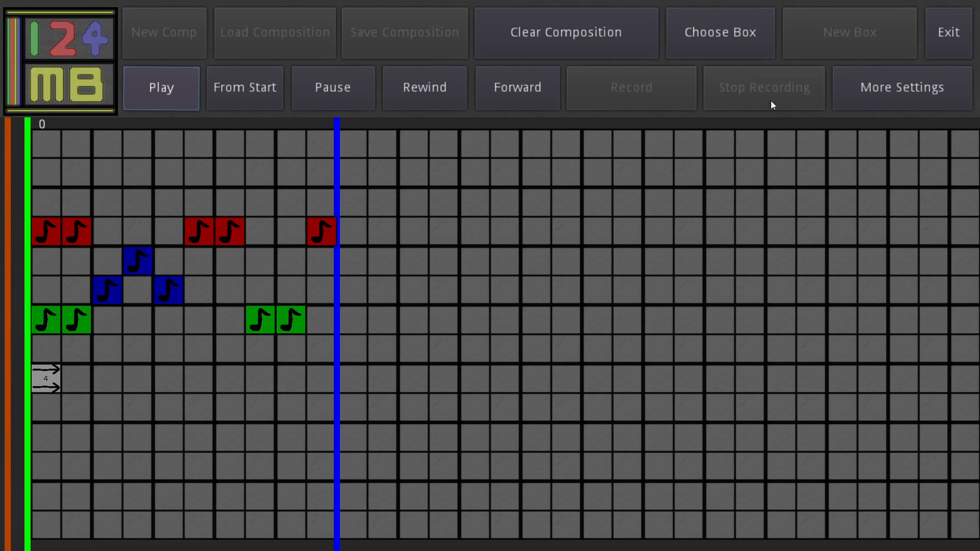
{"action": "left_click", "coordinate": [722, 30]}
{"action": "left_click", "coordinate": [705, 149]}
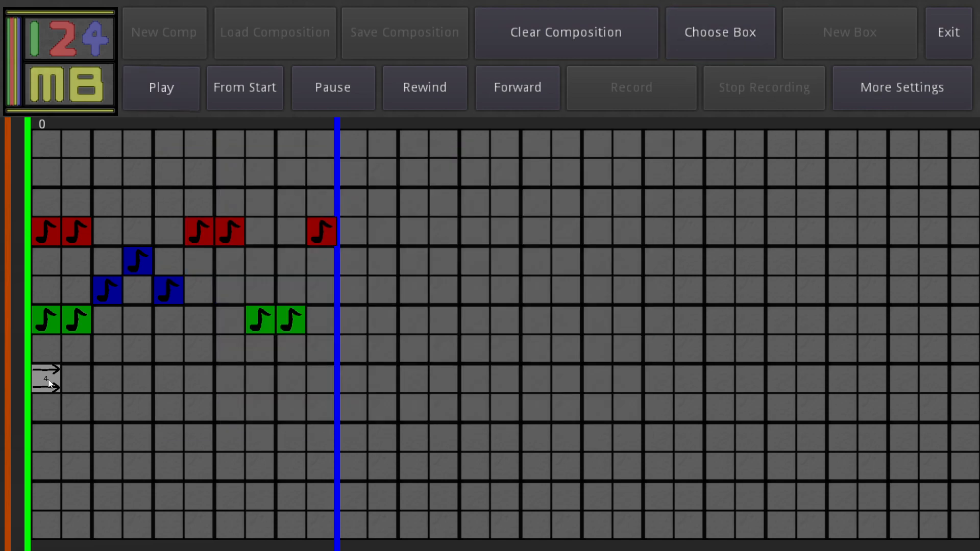
Step: Set the timeline speed to 2 in the additional settings
{"action": "left_click", "coordinate": [836, 93]}
{"action": "double_click", "coordinate": [336, 138]}
{"action": "type", "text": "2"}
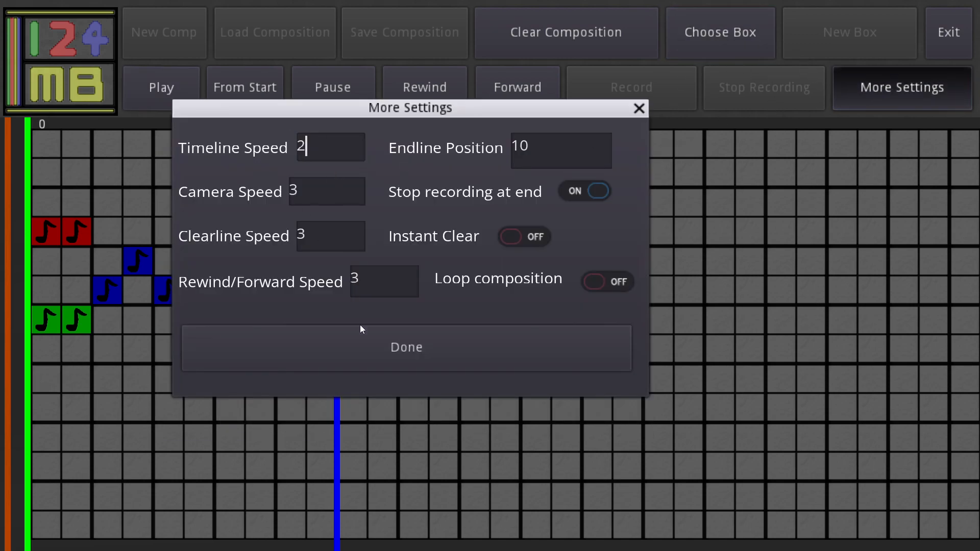
{"action": "left_click", "coordinate": [357, 360]}
Step: Choose the confetti box as the box to place in the composition
{"action": "left_click", "coordinate": [711, 50]}
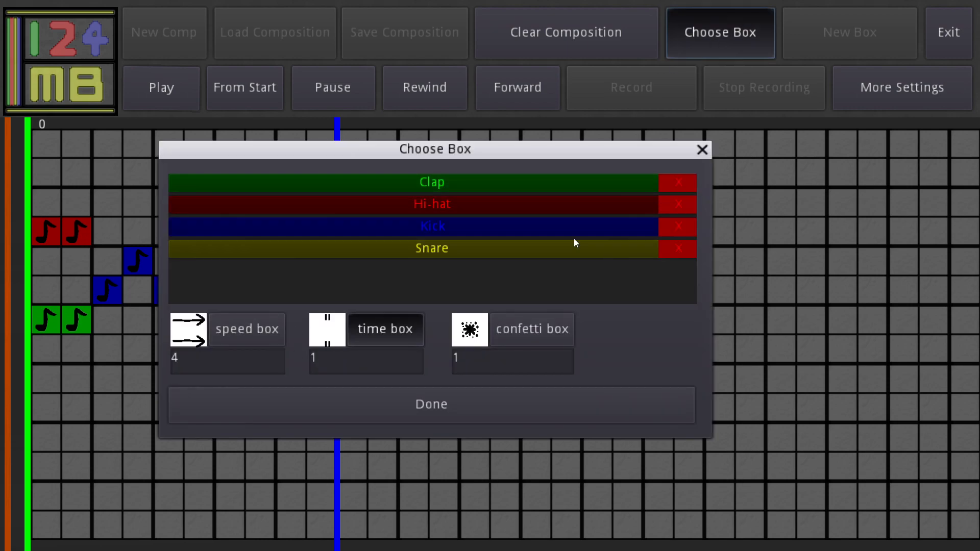
{"action": "left_click_drag", "start_coordinate": [443, 148], "coordinate": [454, 66]}
{"action": "left_click", "coordinate": [535, 247]}
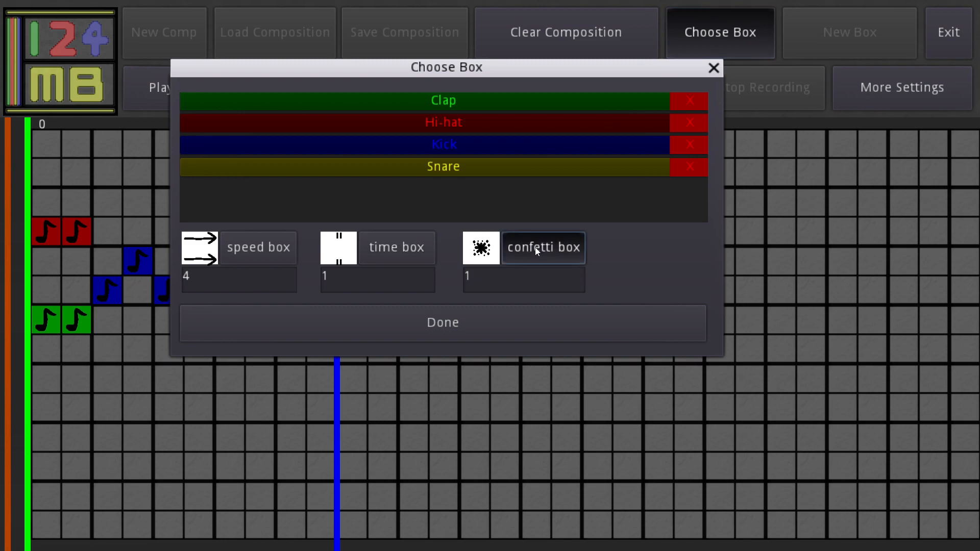
{"action": "left_click", "coordinate": [512, 317]}
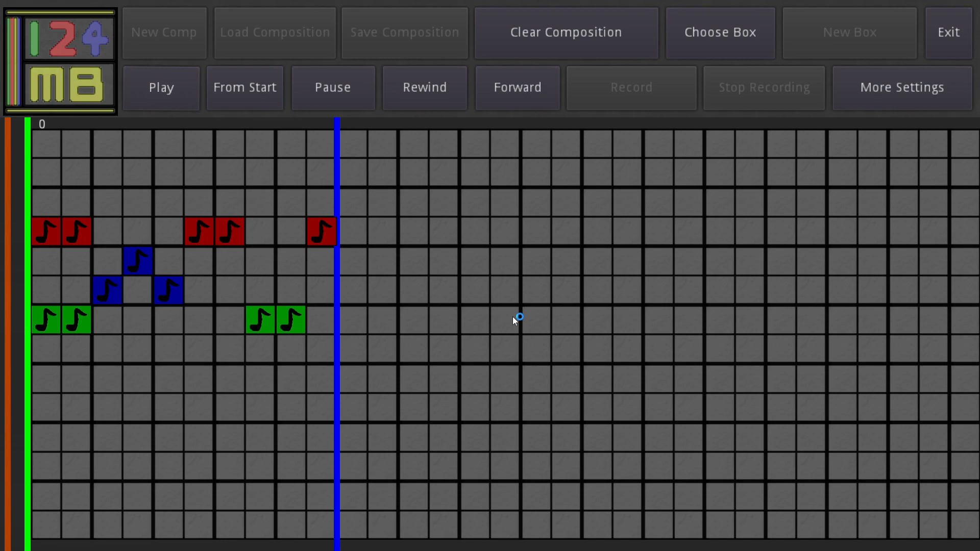
{"action": "left_click", "coordinate": [898, 100]}
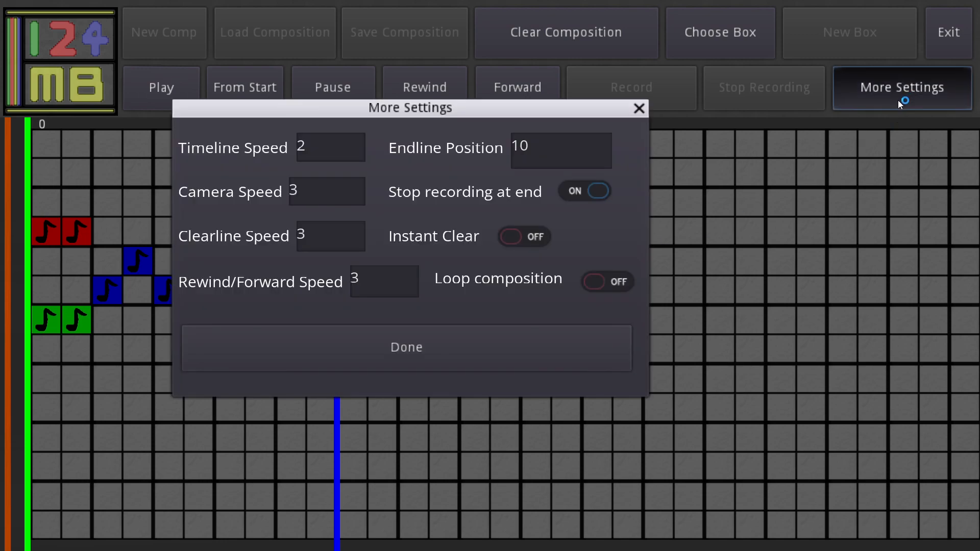
{"action": "left_click", "coordinate": [639, 106]}
Step: Place a confetti box with a value of 100 in the fifth column of the ninth row and play the composition
{"action": "left_click", "coordinate": [695, 50]}
{"action": "left_click", "coordinate": [524, 276]}
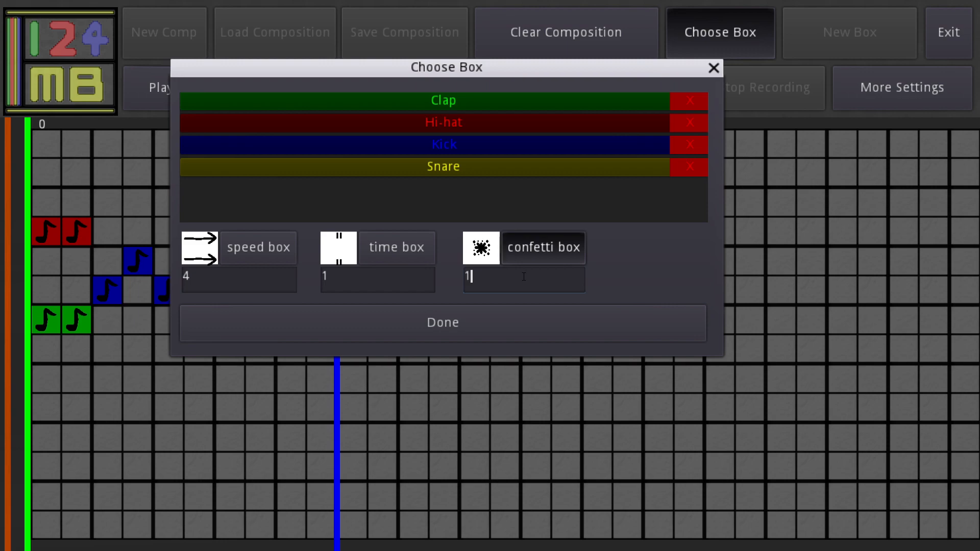
{"action": "type", "text": "00"}
{"action": "left_click", "coordinate": [503, 321]}
{"action": "left_click", "coordinate": [180, 360]}
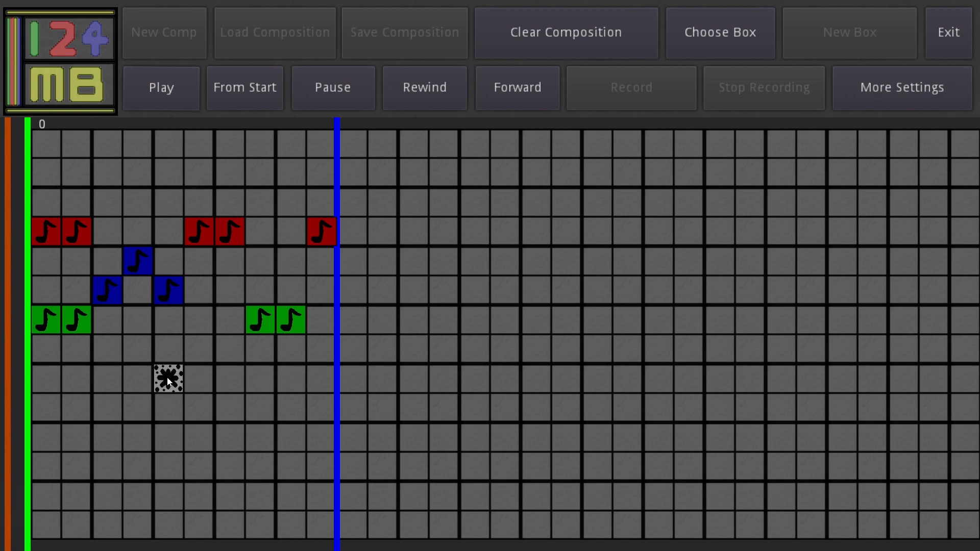
{"action": "left_click", "coordinate": [184, 90]}
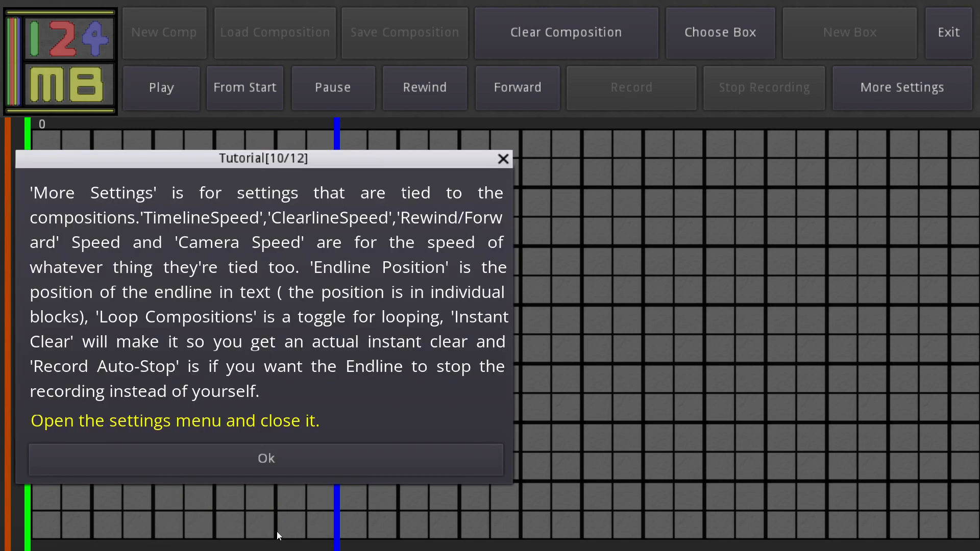
Step: Dismiss the tenth task's instructions and set the confetti box's value to 1000
{"action": "left_click", "coordinate": [293, 471]}
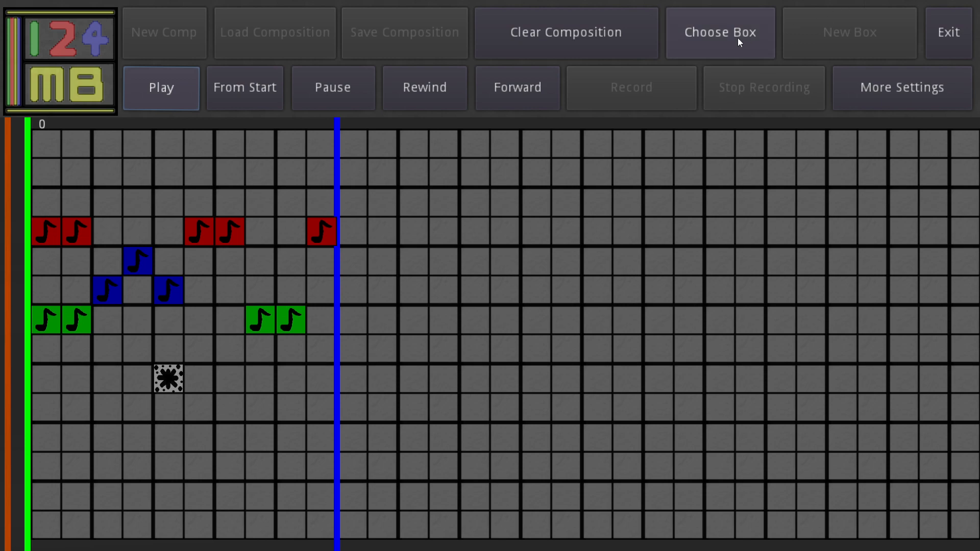
{"action": "left_click", "coordinate": [714, 43]}
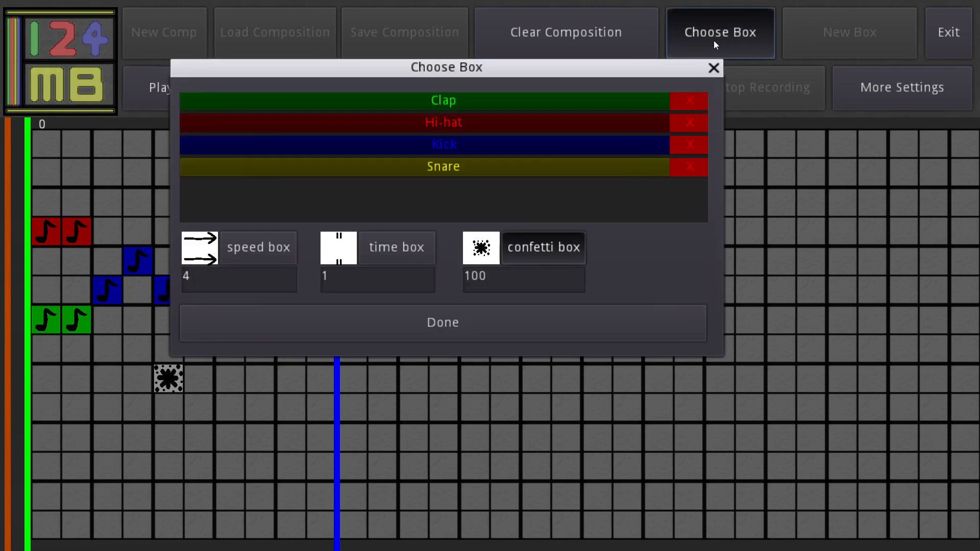
{"action": "left_click_drag", "start_coordinate": [503, 282], "coordinate": [466, 276]}
{"action": "left_click", "coordinate": [489, 279]}
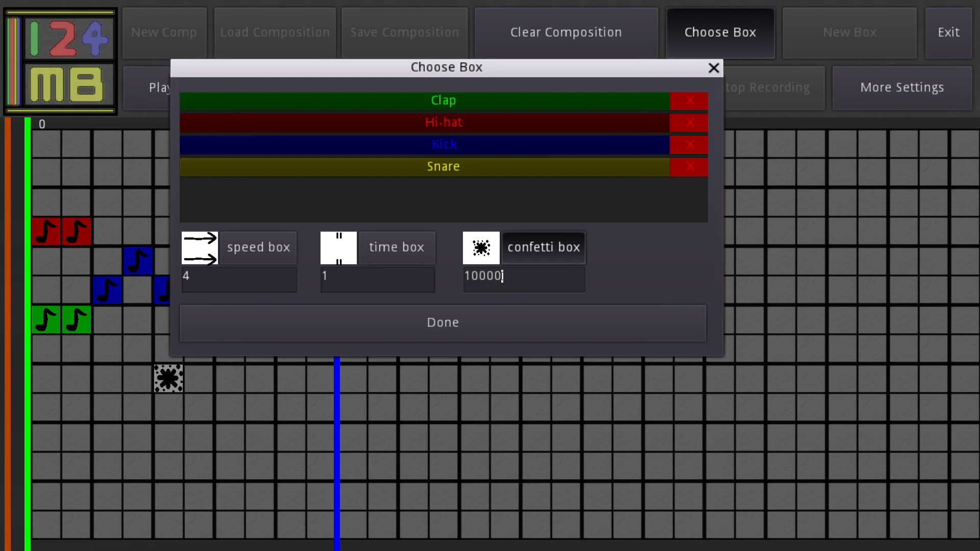
{"action": "key", "text": "BackSpace"}
{"action": "left_click", "coordinate": [478, 329]}
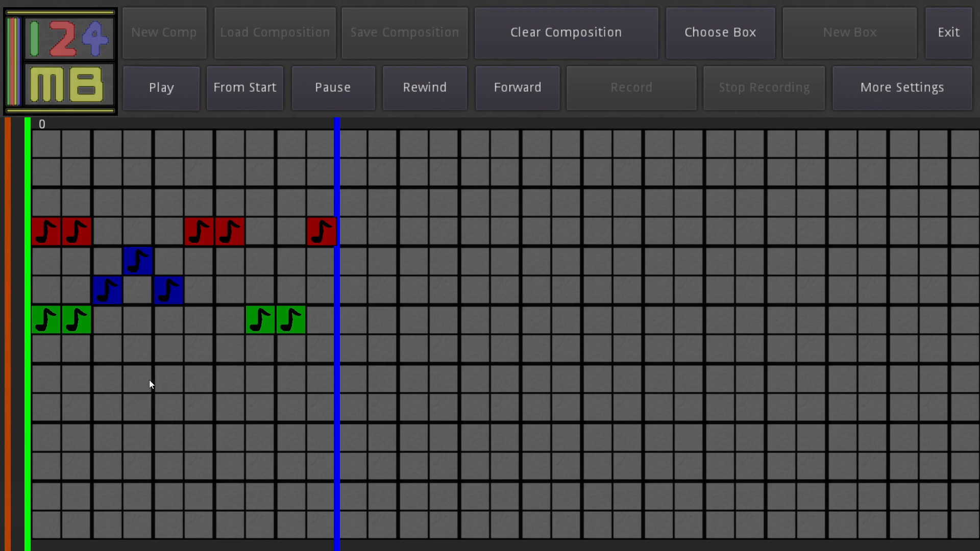
Step: Try out confetti boxes across the first ten columns of the ninth row, and play the composition briefly before pausing it
{"action": "mouse_move", "coordinate": [54, 378]}
{"action": "left_mouse_down"}
{"action": "mouse_move", "coordinate": [168, 394]}
{"action": "mouse_move", "coordinate": [310, 373]}
{"action": "left_mouse_up"}
{"action": "left_click", "coordinate": [165, 417]}
{"action": "mouse_move", "coordinate": [47, 411]}
{"action": "left_mouse_down"}
{"action": "mouse_move", "coordinate": [117, 416]}
{"action": "mouse_move", "coordinate": [35, 418]}
{"action": "left_mouse_up"}
{"action": "left_click_drag", "start_coordinate": [88, 380], "coordinate": [314, 366]}
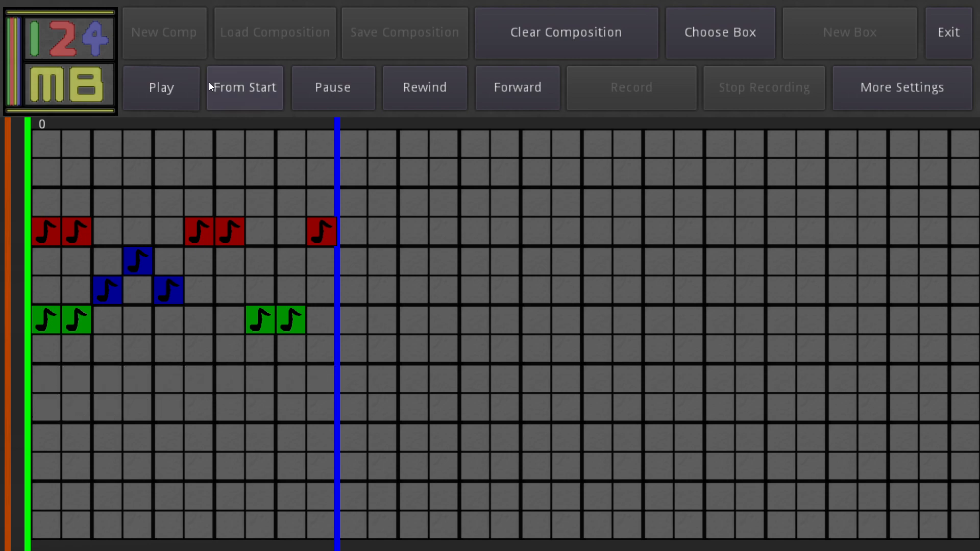
{"action": "left_click", "coordinate": [168, 90]}
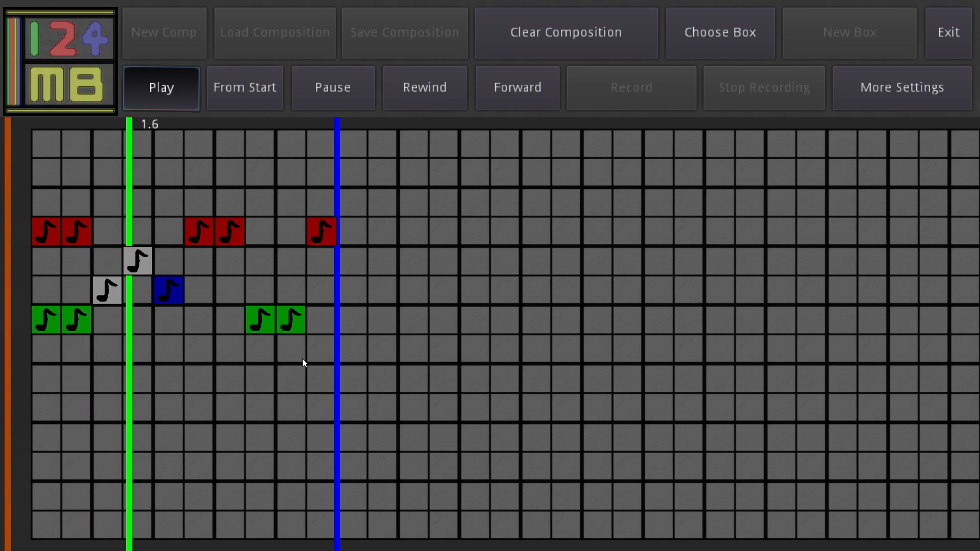
{"action": "left_click", "coordinate": [297, 105]}
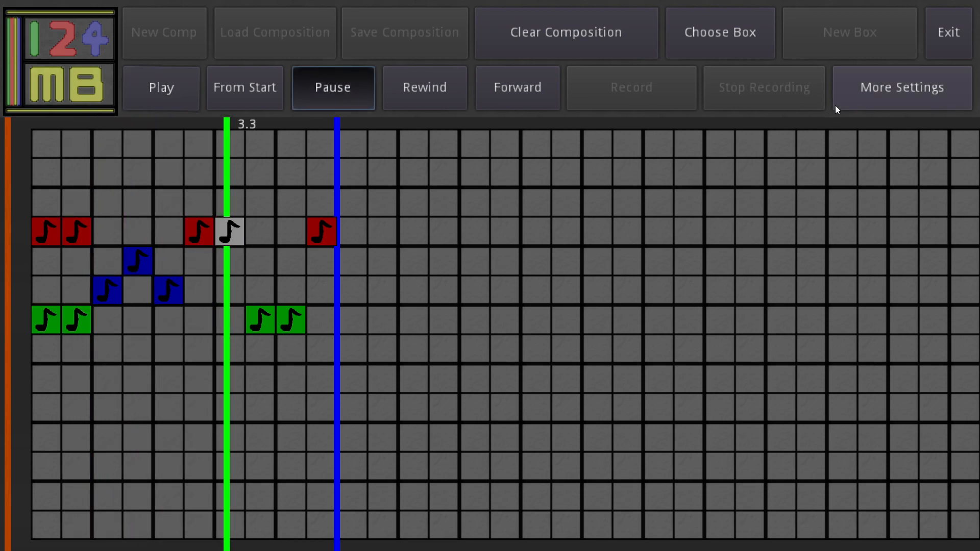
Step: Set the camera speed to 4 and enable looping of the composition in the additional settings
{"action": "left_click", "coordinate": [850, 97]}
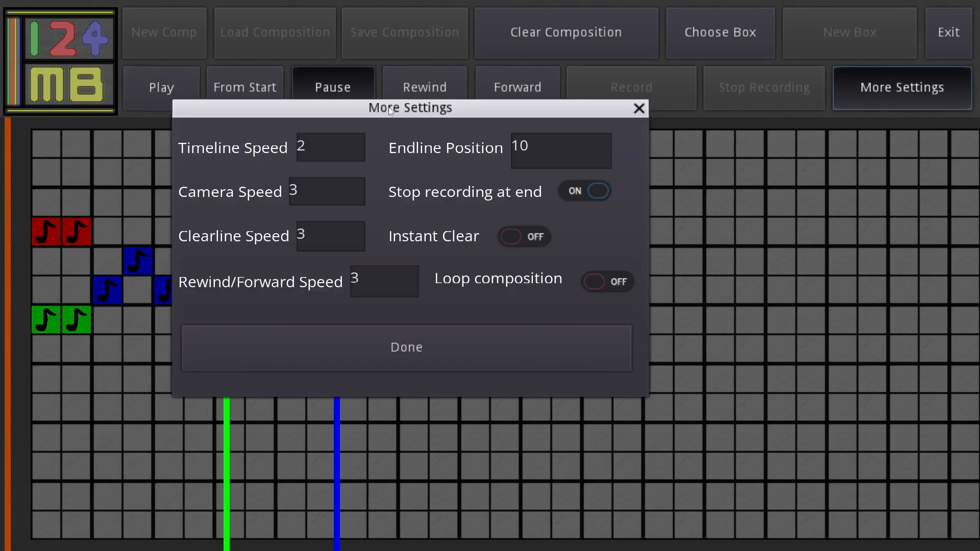
{"action": "left_click_drag", "start_coordinate": [388, 107], "coordinate": [687, 99]}
{"action": "double_click", "coordinate": [619, 142]}
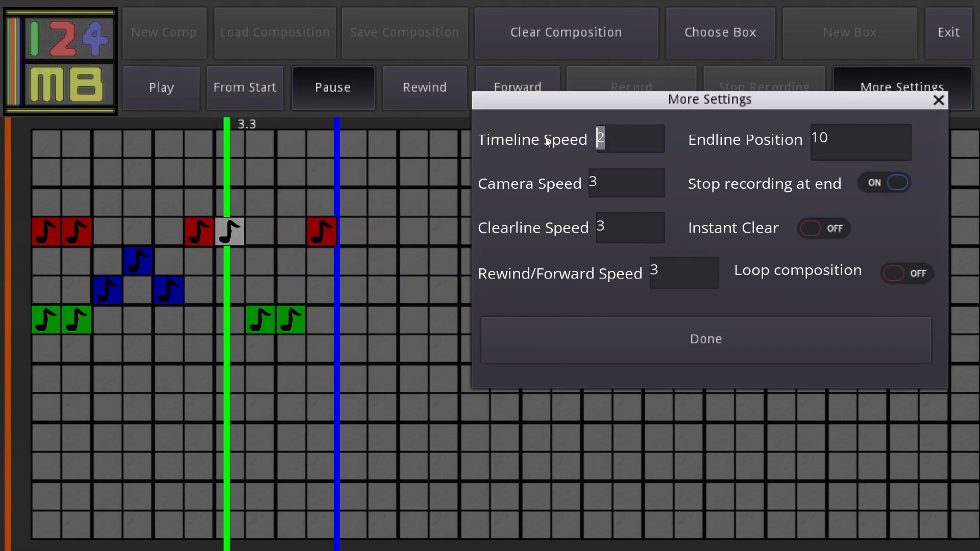
{"action": "double_click", "coordinate": [606, 194]}
{"action": "type", "text": "d"}
{"action": "key", "text": "BackSpace"}
{"action": "type", "text": "4"}
{"action": "left_click", "coordinate": [917, 276]}
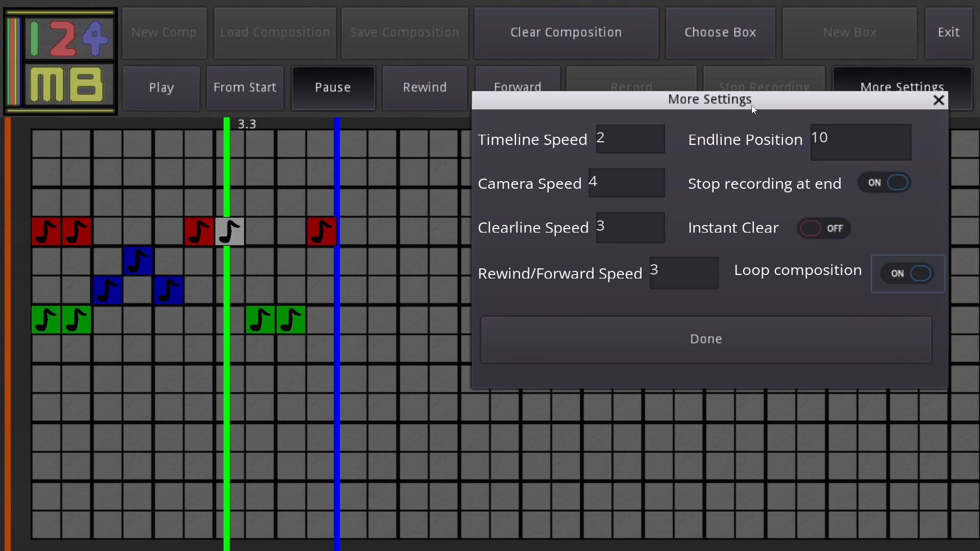
{"action": "left_click_drag", "start_coordinate": [754, 108], "coordinate": [620, 194]}
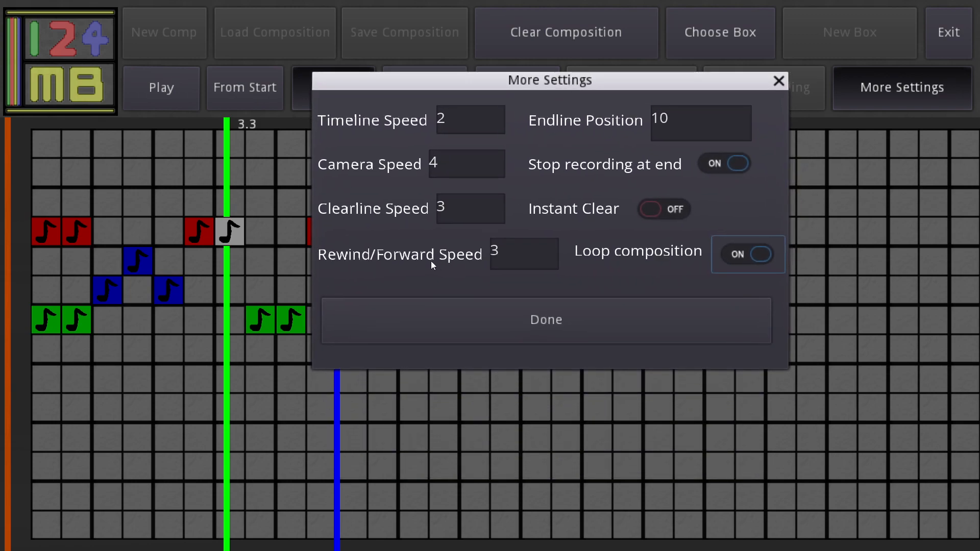
{"action": "left_click", "coordinate": [589, 317]}
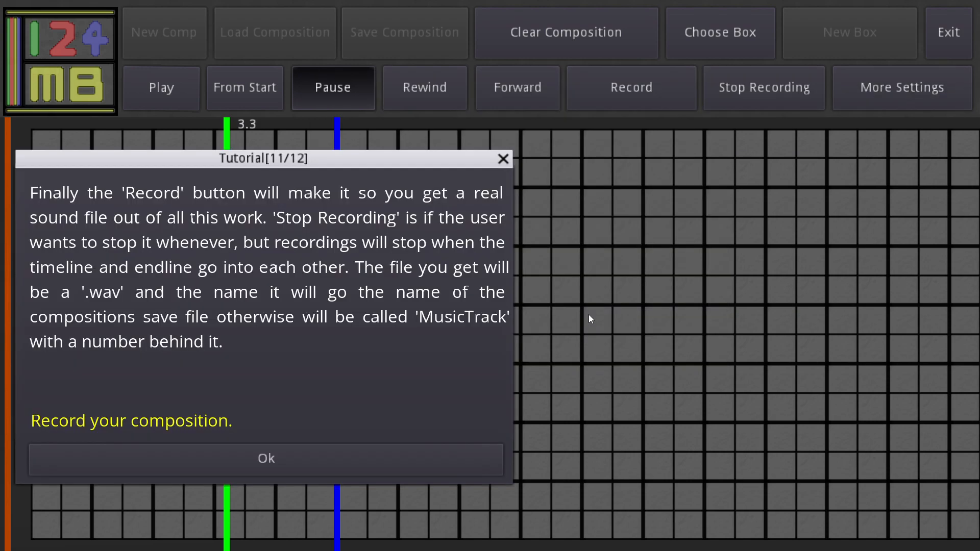
Step: Dismiss the eleventh task's instructions and record the composition from the start of the timeline
{"action": "left_click", "coordinate": [386, 454]}
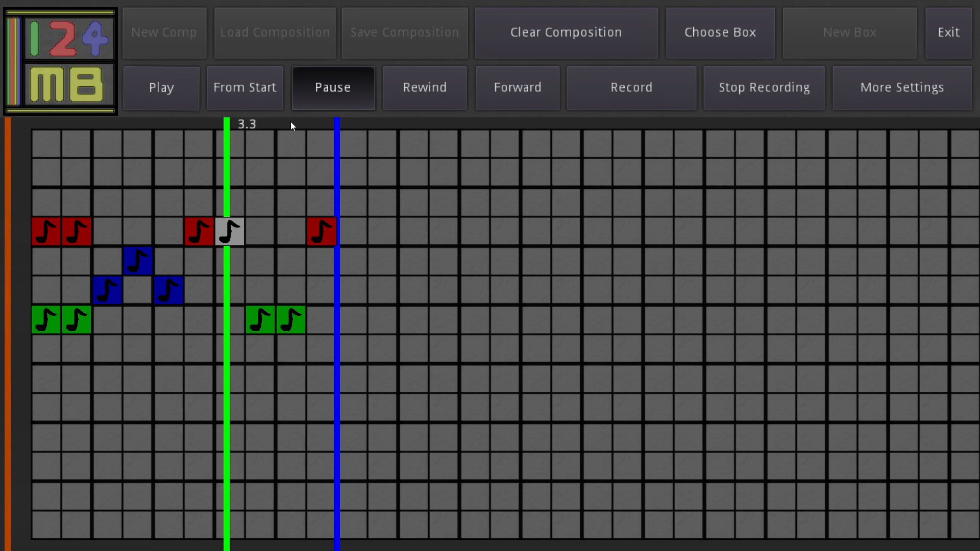
{"action": "left_click", "coordinate": [259, 91]}
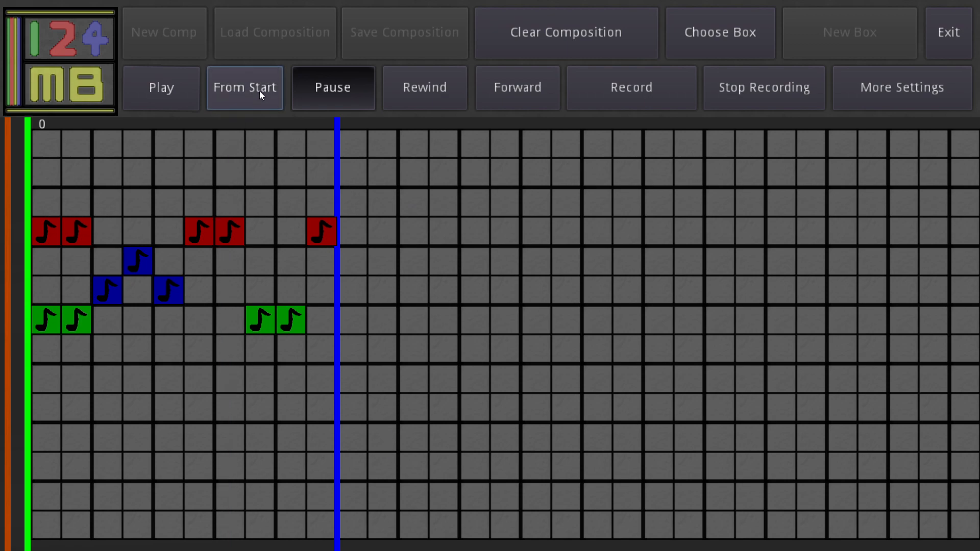
{"action": "left_click", "coordinate": [658, 90]}
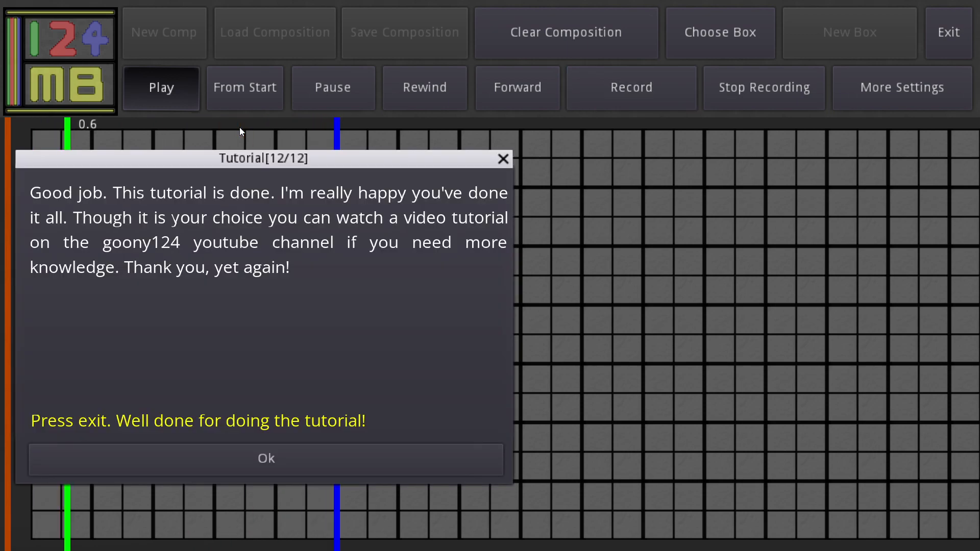
Step: Dismiss the final tutorial message, and pause playback with the timeline returned to the start
{"action": "left_click", "coordinate": [332, 459]}
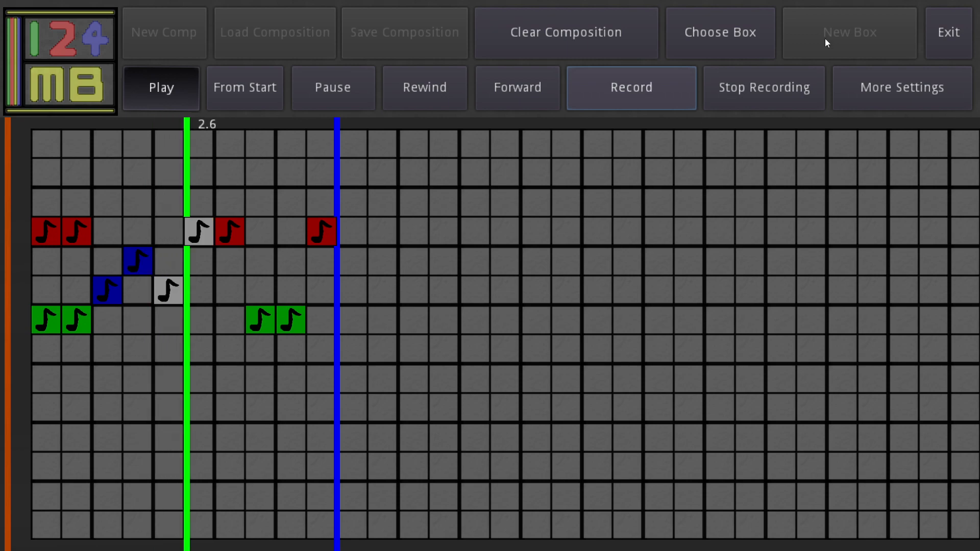
{"action": "left_click", "coordinate": [319, 88]}
{"action": "left_click", "coordinate": [262, 94]}
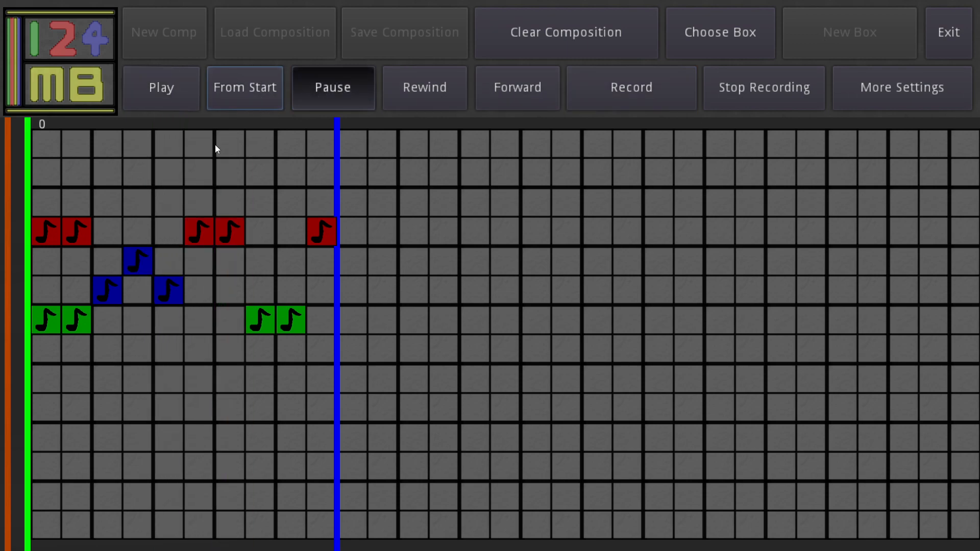
Step: Exit the tutorial and start a new composition
{"action": "left_click", "coordinate": [955, 40]}
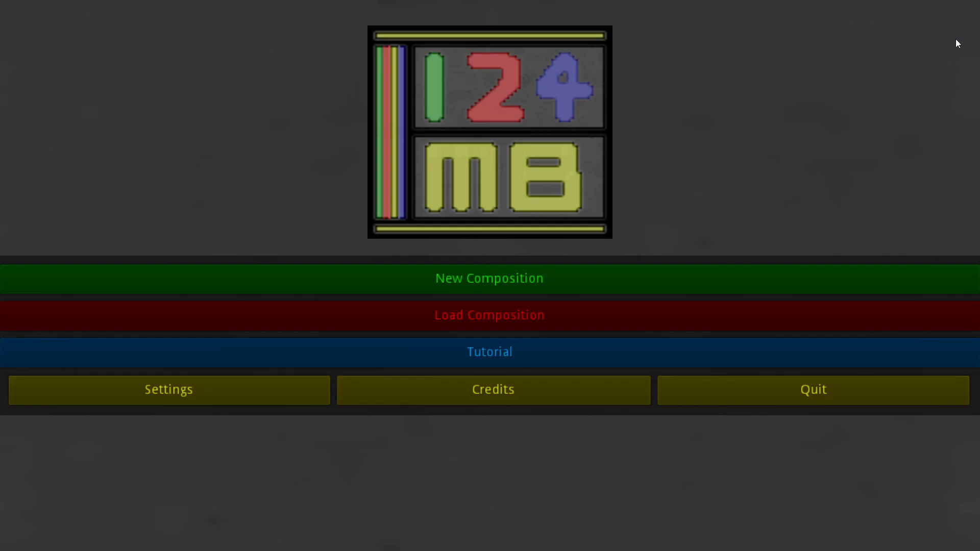
{"action": "left_click", "coordinate": [498, 282]}
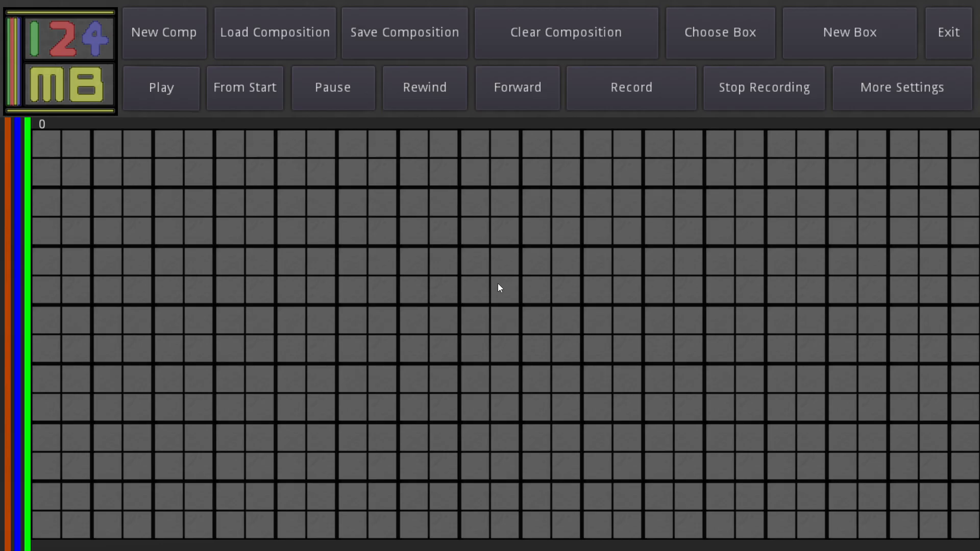
Step: Set the endline position to 20 in the additional settings
{"action": "left_click", "coordinate": [931, 80]}
{"action": "left_click_drag", "start_coordinate": [399, 137], "coordinate": [817, 109]}
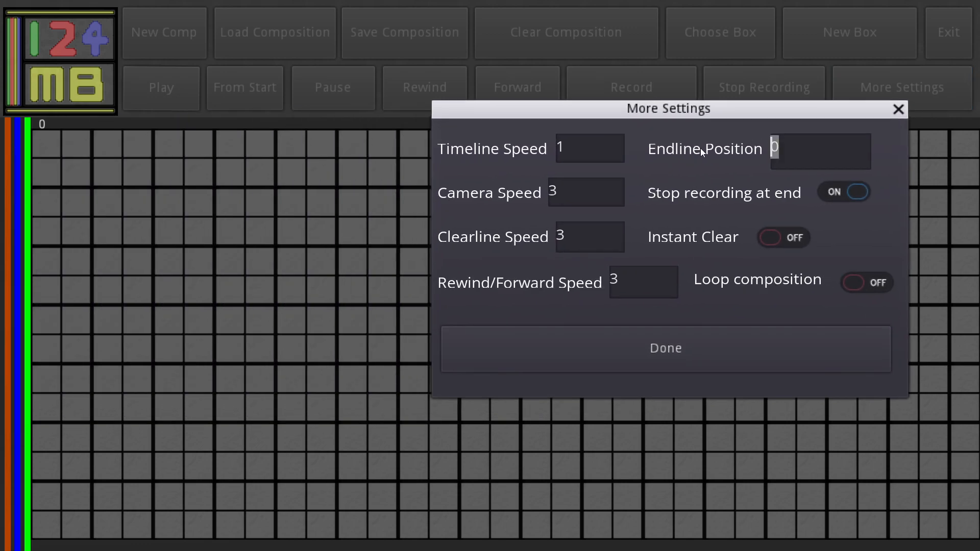
{"action": "key", "text": "BackSpace"}
{"action": "type", "text": "20"}
{"action": "left_click", "coordinate": [684, 331]}
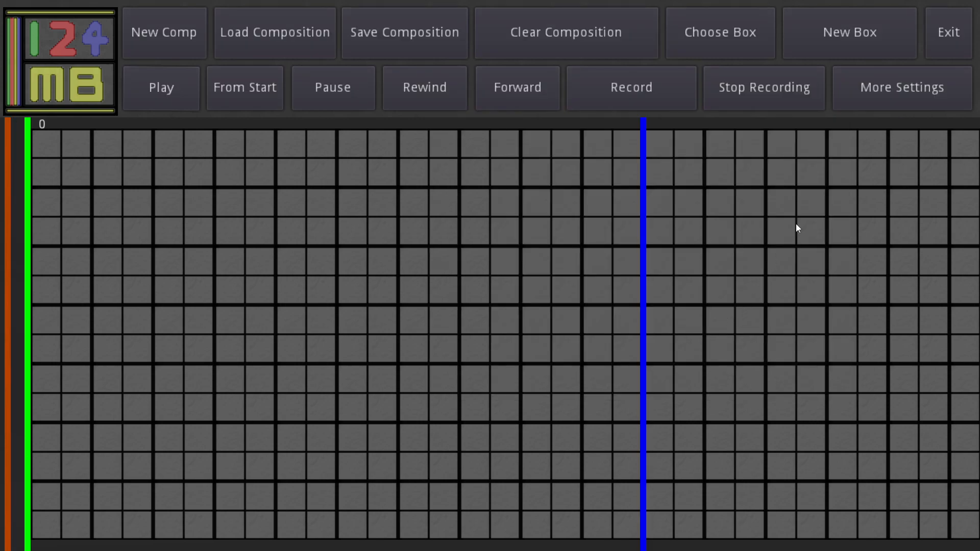
{"action": "left_click", "coordinate": [868, 87]}
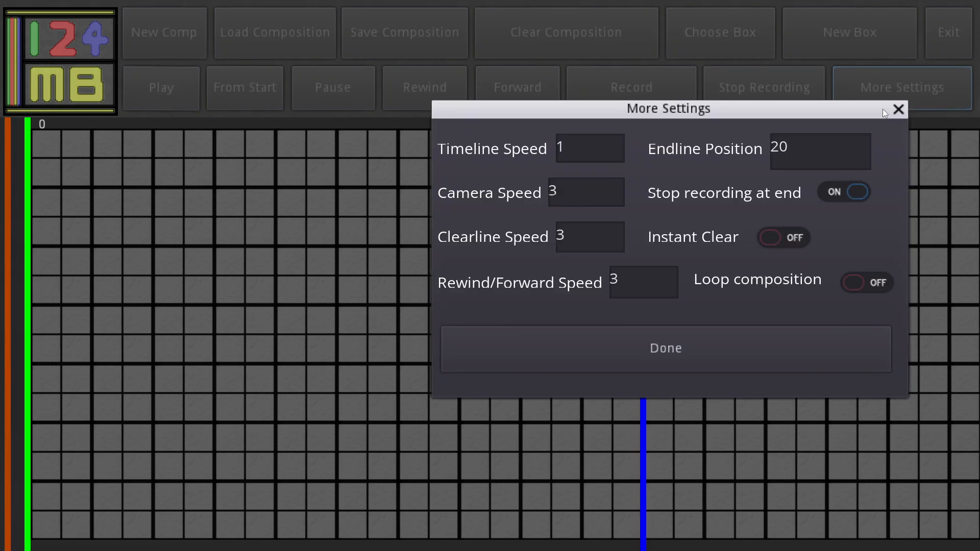
{"action": "left_click", "coordinate": [897, 109]}
Step: Choose the confetti box with an amount of 1000 and fill the seventh row with it up to the endline
{"action": "left_click", "coordinate": [721, 34]}
{"action": "left_click", "coordinate": [356, 340]}
{"action": "type", "text": "000"}
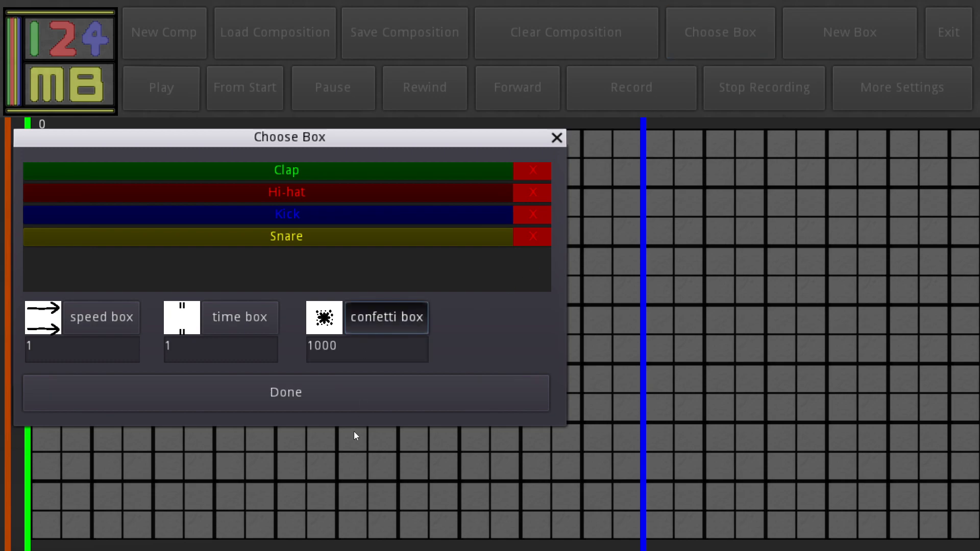
{"action": "left_click", "coordinate": [326, 406]}
{"action": "mouse_move", "coordinate": [63, 325]}
{"action": "left_mouse_down"}
{"action": "mouse_move", "coordinate": [612, 326]}
{"action": "mouse_move", "coordinate": [587, 322]}
{"action": "left_mouse_up"}
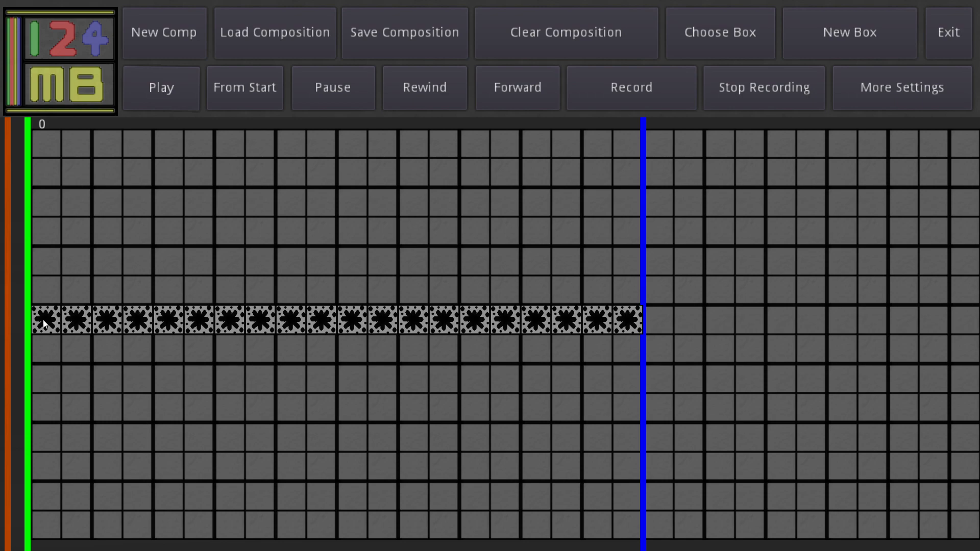
Step: Play the opening of the composition, pause it and return the timeline to the start
{"action": "left_click", "coordinate": [162, 86]}
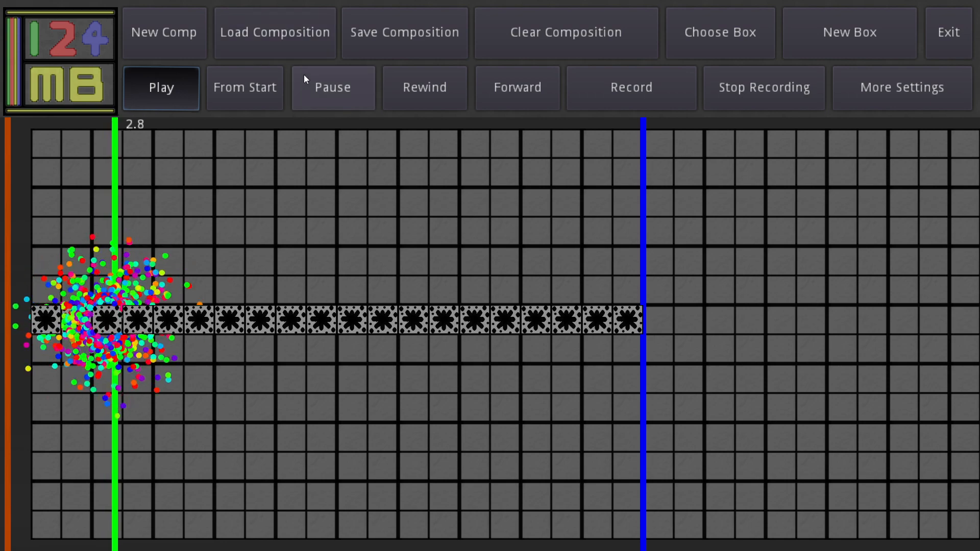
{"action": "left_click", "coordinate": [315, 87]}
{"action": "left_click", "coordinate": [258, 87]}
Step: Set the timeline speed to 10 and play the composition
{"action": "left_click", "coordinate": [920, 94]}
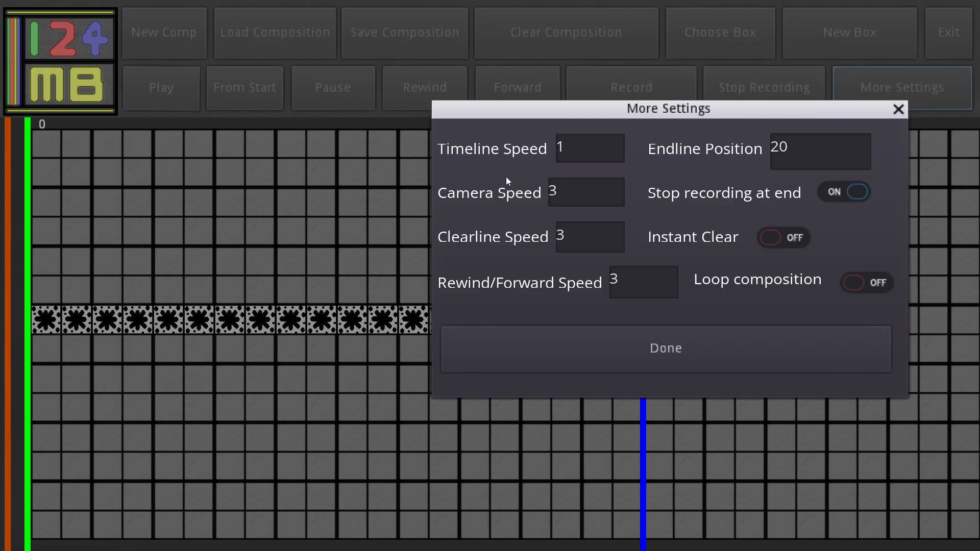
{"action": "double_click", "coordinate": [574, 148]}
{"action": "type", "text": "5"}
{"action": "key", "text": "ctrl+a"}
{"action": "type", "text": "10"}
{"action": "left_click", "coordinate": [573, 349]}
{"action": "left_click", "coordinate": [136, 94]}
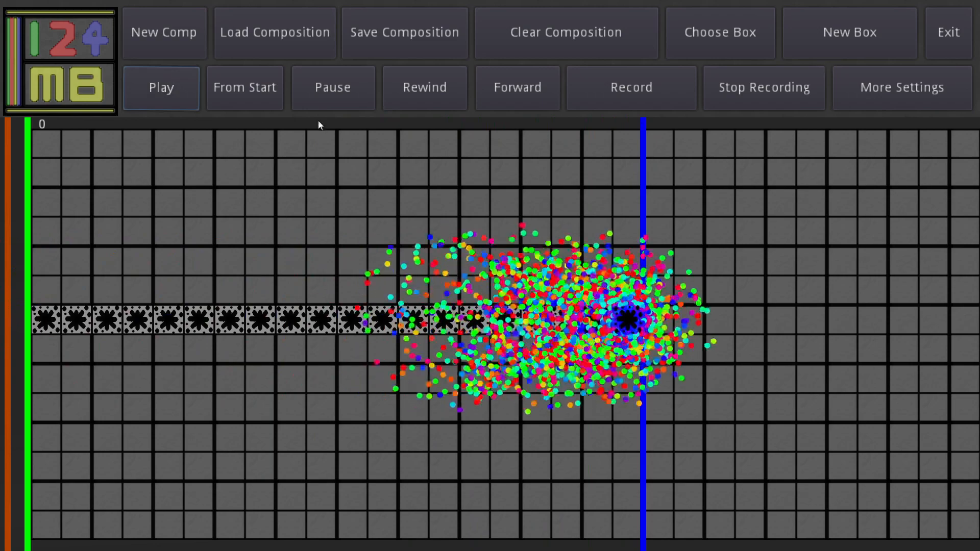
Step: Fill every row up to the endline with confetti boxes and shift the endline slightly further along the timeline
{"action": "left_click", "coordinate": [749, 35]}
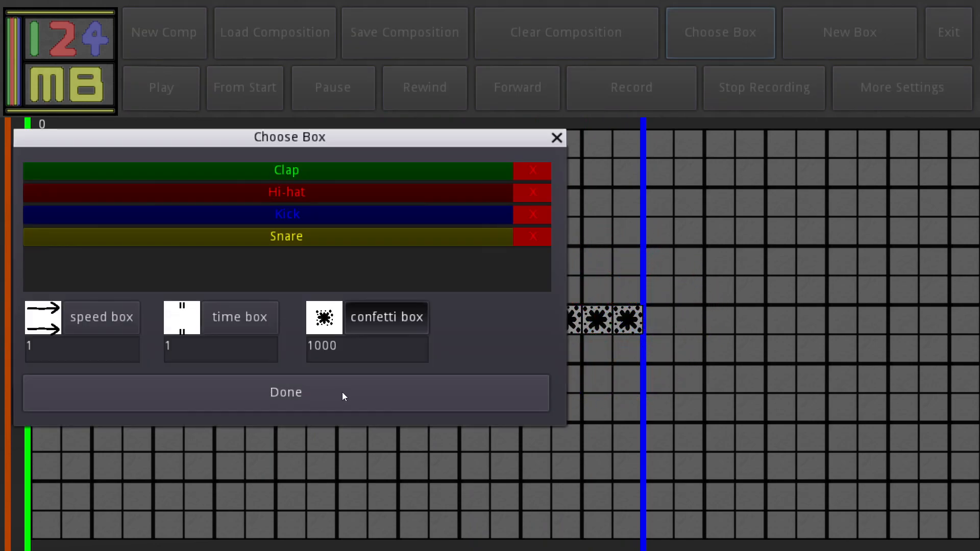
{"action": "left_click", "coordinate": [342, 397]}
{"action": "mouse_move", "coordinate": [32, 295]}
{"action": "left_mouse_down"}
{"action": "mouse_move", "coordinate": [600, 296]}
{"action": "mouse_move", "coordinate": [619, 265]}
{"action": "mouse_move", "coordinate": [39, 262]}
{"action": "mouse_move", "coordinate": [52, 365]}
{"action": "mouse_move", "coordinate": [245, 343]}
{"action": "mouse_move", "coordinate": [422, 344]}
{"action": "mouse_move", "coordinate": [605, 350]}
{"action": "mouse_move", "coordinate": [629, 382]}
{"action": "mouse_move", "coordinate": [60, 372]}
{"action": "mouse_move", "coordinate": [46, 230]}
{"action": "mouse_move", "coordinate": [503, 233]}
{"action": "mouse_move", "coordinate": [627, 201]}
{"action": "mouse_move", "coordinate": [600, 138]}
{"action": "mouse_move", "coordinate": [42, 142]}
{"action": "mouse_move", "coordinate": [158, 212]}
{"action": "mouse_move", "coordinate": [638, 225]}
{"action": "mouse_move", "coordinate": [633, 189]}
{"action": "mouse_move", "coordinate": [648, 203]}
{"action": "mouse_move", "coordinate": [583, 182]}
{"action": "mouse_move", "coordinate": [102, 169]}
{"action": "mouse_move", "coordinate": [576, 186]}
{"action": "mouse_move", "coordinate": [621, 379]}
{"action": "mouse_move", "coordinate": [627, 504]}
{"action": "mouse_move", "coordinate": [574, 526]}
{"action": "mouse_move", "coordinate": [67, 525]}
{"action": "mouse_move", "coordinate": [44, 439]}
{"action": "mouse_move", "coordinate": [48, 402]}
{"action": "mouse_move", "coordinate": [581, 408]}
{"action": "mouse_move", "coordinate": [594, 416]}
{"action": "mouse_move", "coordinate": [597, 479]}
{"action": "mouse_move", "coordinate": [62, 479]}
{"action": "mouse_move", "coordinate": [190, 494]}
{"action": "mouse_move", "coordinate": [343, 469]}
{"action": "mouse_move", "coordinate": [357, 487]}
{"action": "mouse_move", "coordinate": [584, 469]}
{"action": "mouse_move", "coordinate": [434, 441]}
{"action": "mouse_move", "coordinate": [89, 452]}
{"action": "left_mouse_up"}
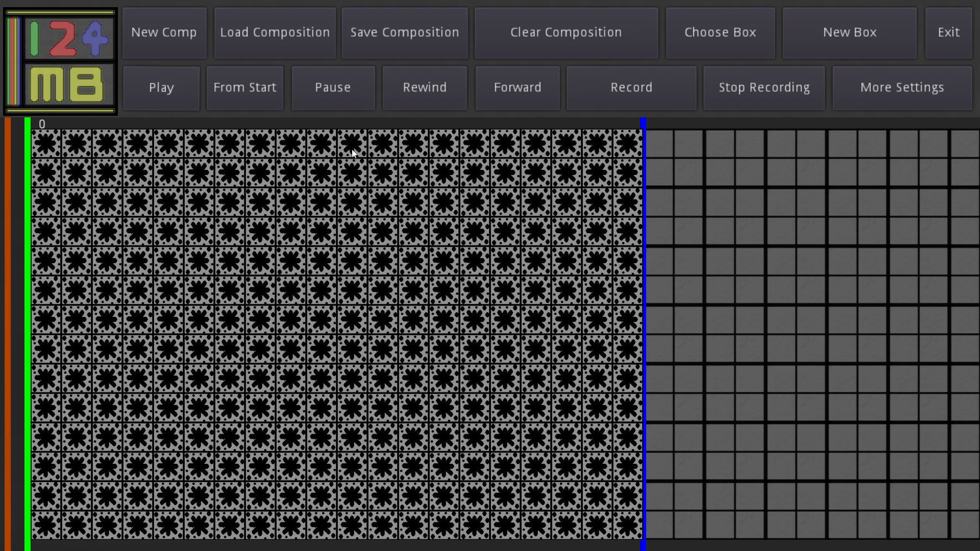
{"action": "left_click_drag", "start_coordinate": [645, 125], "coordinate": [648, 126]}
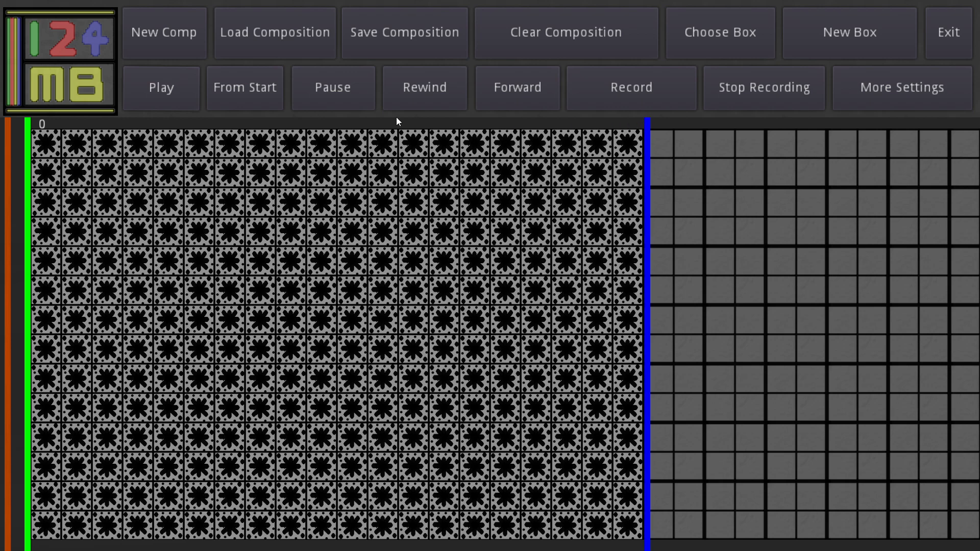
Step: Play the filled composition, and erase all confetti boxes by hand and with the clearline
{"action": "left_click", "coordinate": [165, 88]}
{"action": "mouse_move", "coordinate": [45, 138]}
{"action": "left_mouse_down"}
{"action": "mouse_move", "coordinate": [154, 323]}
{"action": "mouse_move", "coordinate": [441, 521]}
{"action": "mouse_move", "coordinate": [626, 526]}
{"action": "mouse_move", "coordinate": [612, 320]}
{"action": "mouse_move", "coordinate": [617, 169]}
{"action": "mouse_move", "coordinate": [621, 266]}
{"action": "mouse_move", "coordinate": [568, 211]}
{"action": "left_mouse_up"}
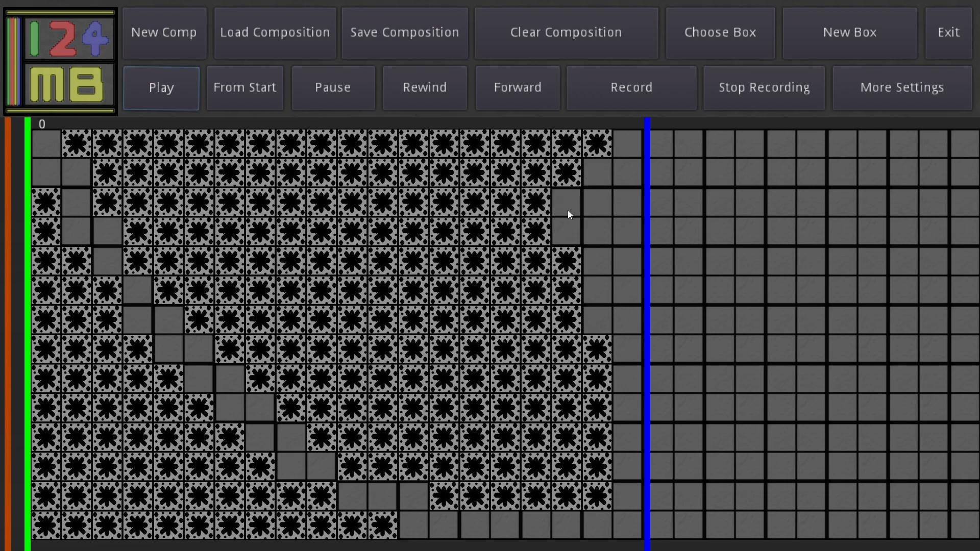
{"action": "left_click_drag", "start_coordinate": [6, 159], "coordinate": [14, 205]}
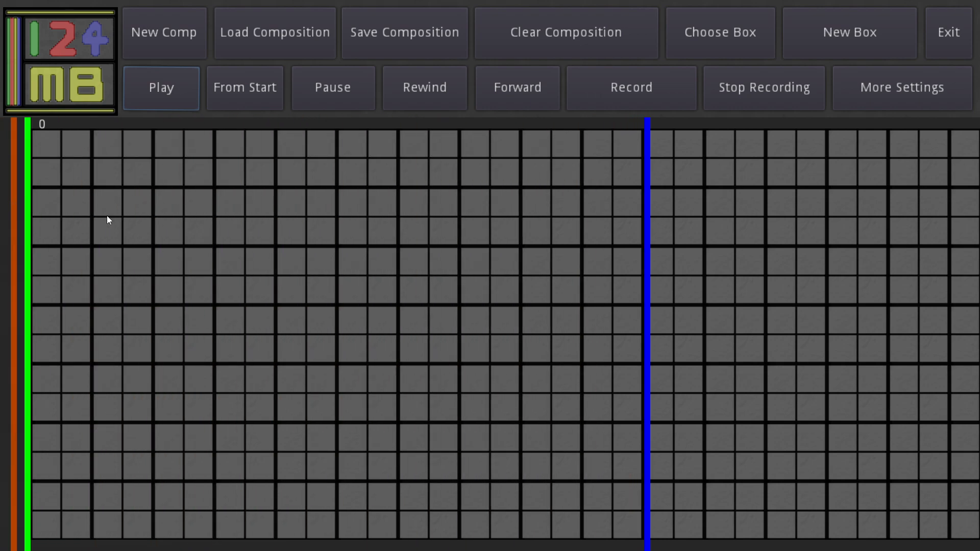
Step: Draw confetti boxes along the sixth row from the second to the twelfth column and try the clearline on them
{"action": "left_click_drag", "start_coordinate": [65, 291], "coordinate": [384, 288]}
{"action": "mouse_move", "coordinate": [10, 259]}
{"action": "left_mouse_down"}
{"action": "mouse_move", "coordinate": [411, 243]}
{"action": "mouse_move", "coordinate": [30, 236]}
{"action": "mouse_move", "coordinate": [446, 219]}
{"action": "mouse_move", "coordinate": [211, 220]}
{"action": "mouse_move", "coordinate": [278, 231]}
{"action": "mouse_move", "coordinate": [276, 204]}
{"action": "mouse_move", "coordinate": [211, 199]}
{"action": "mouse_move", "coordinate": [236, 199]}
{"action": "mouse_move", "coordinate": [2, 206]}
{"action": "mouse_move", "coordinate": [15, 207]}
{"action": "left_mouse_up"}
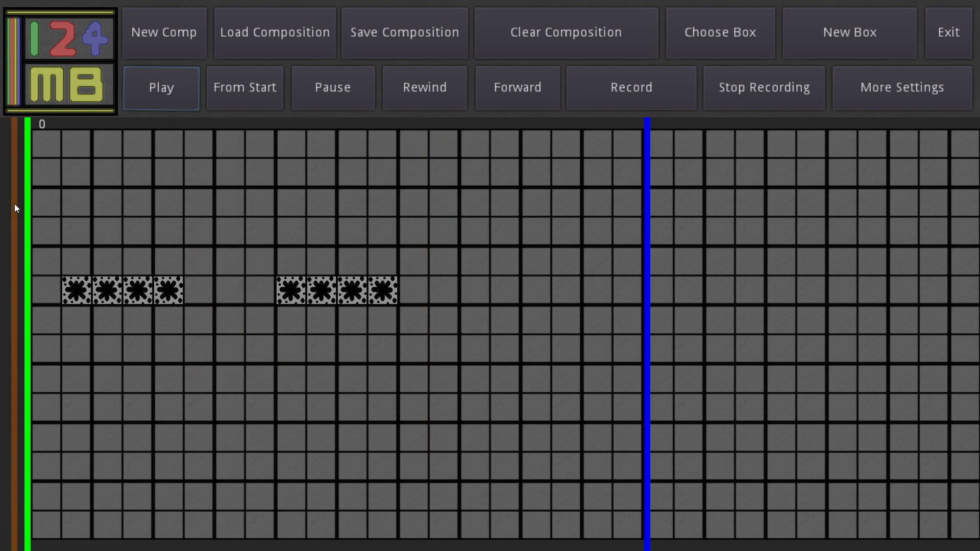
Step: Enable Instant Clear in the additional settings and clear the composition
{"action": "left_click", "coordinate": [916, 94]}
{"action": "left_click", "coordinate": [795, 237]}
{"action": "left_click", "coordinate": [767, 350]}
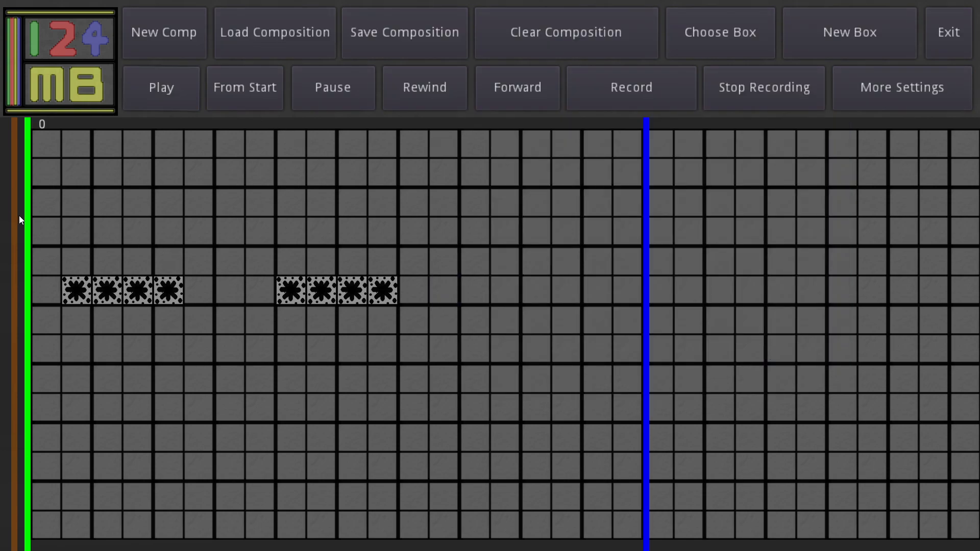
{"action": "left_click", "coordinate": [533, 32]}
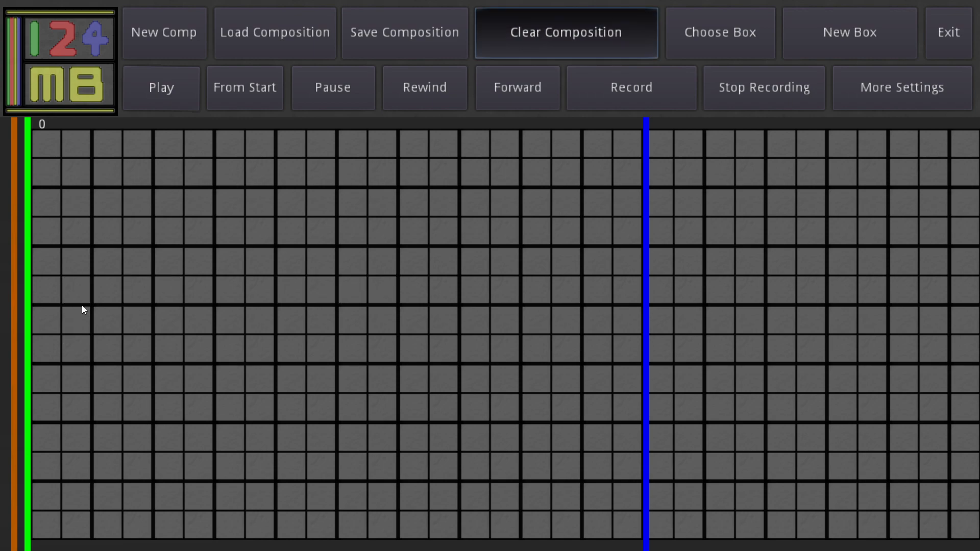
Step: Draw six adjacent confetti boxes in the sixth row, starting at the fourth column, and check the list of available boxes
{"action": "left_click_drag", "start_coordinate": [136, 289], "coordinate": [284, 289]}
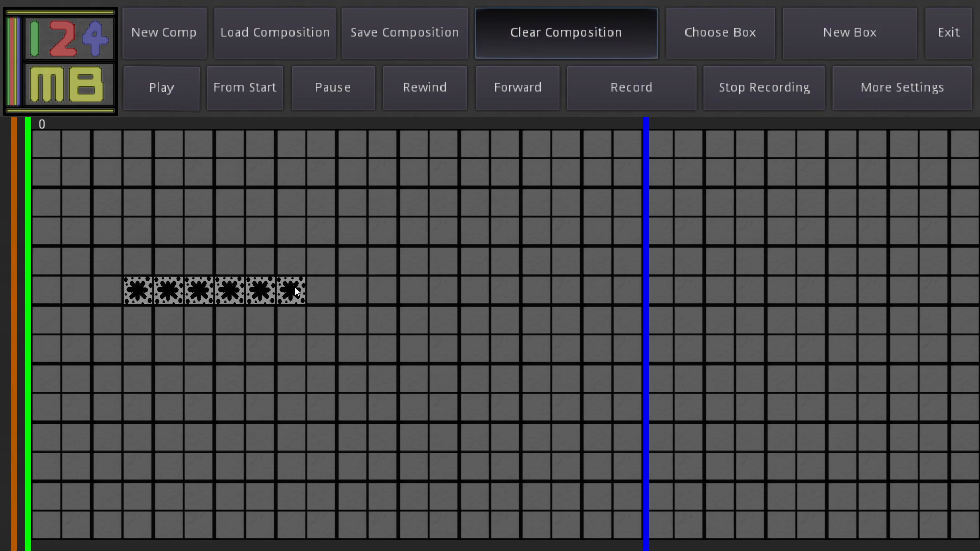
{"action": "left_click", "coordinate": [761, 41]}
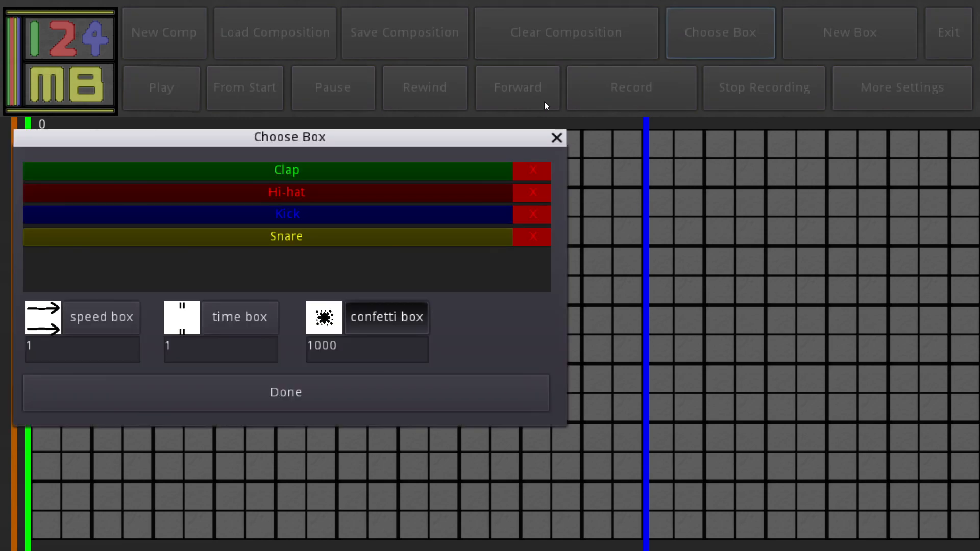
{"action": "left_click", "coordinate": [556, 137]}
Step: Start a new box and name it Snare
{"action": "left_click", "coordinate": [863, 32]}
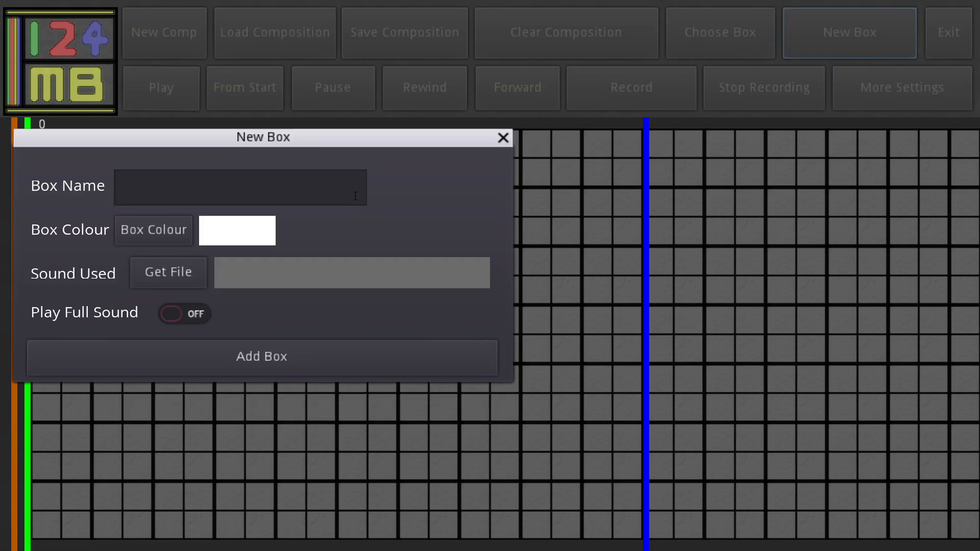
{"action": "left_click_drag", "start_coordinate": [270, 153], "coordinate": [673, 129]}
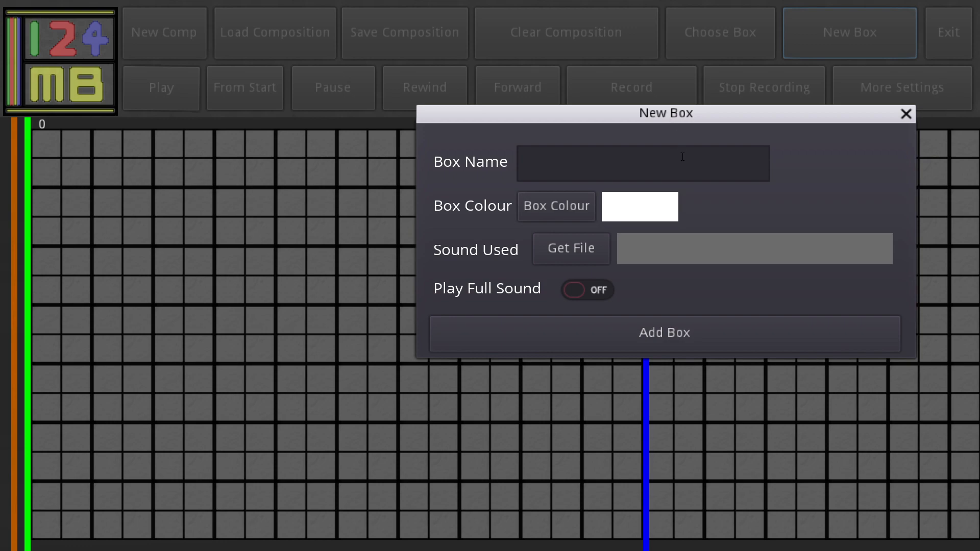
{"action": "left_click_drag", "start_coordinate": [553, 110], "coordinate": [389, 78]}
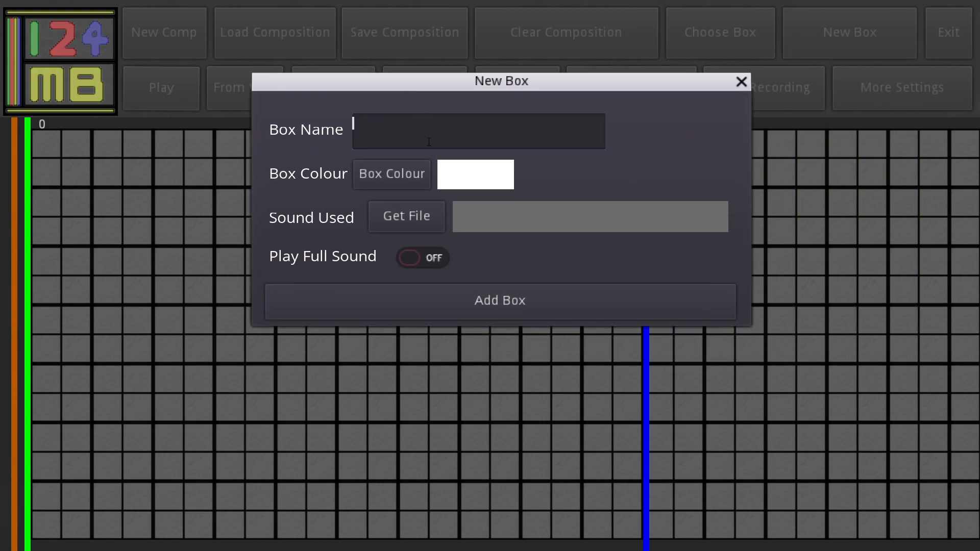
{"action": "type", "text": "Sanre"}
{"action": "key", "text": "BackSpace"}
{"action": "key", "text": "BackSpace"}
{"action": "key", "text": "BackSpace"}
{"action": "key", "text": "BackSpace"}
{"action": "type", "text": "nare"}
Step: Set the new box's colour to orange, ffb500
{"action": "left_click", "coordinate": [391, 174]}
{"action": "left_click_drag", "start_coordinate": [350, 148], "coordinate": [400, 6]}
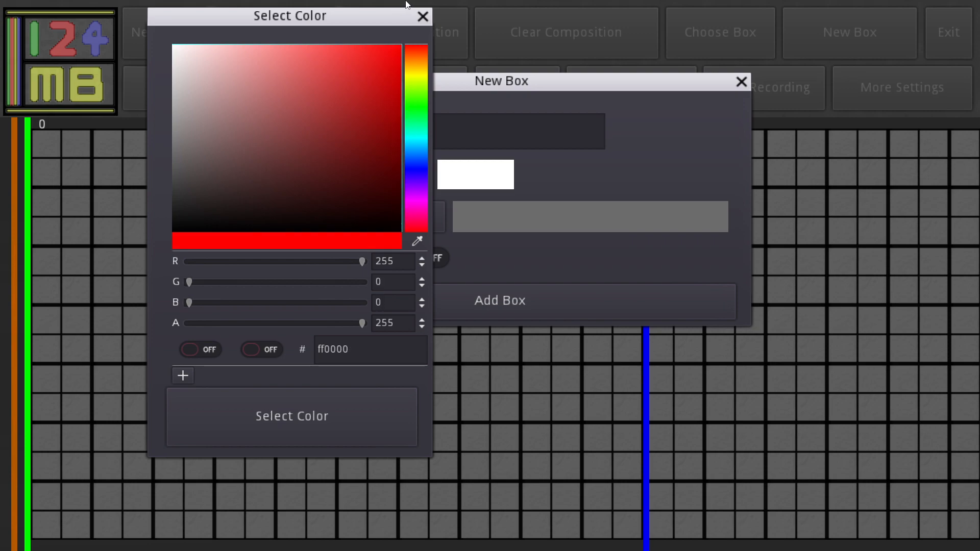
{"action": "left_click_drag", "start_coordinate": [342, 17], "coordinate": [456, 73]}
{"action": "left_click", "coordinate": [524, 124]}
{"action": "left_click_drag", "start_coordinate": [396, 180], "coordinate": [579, 64]}
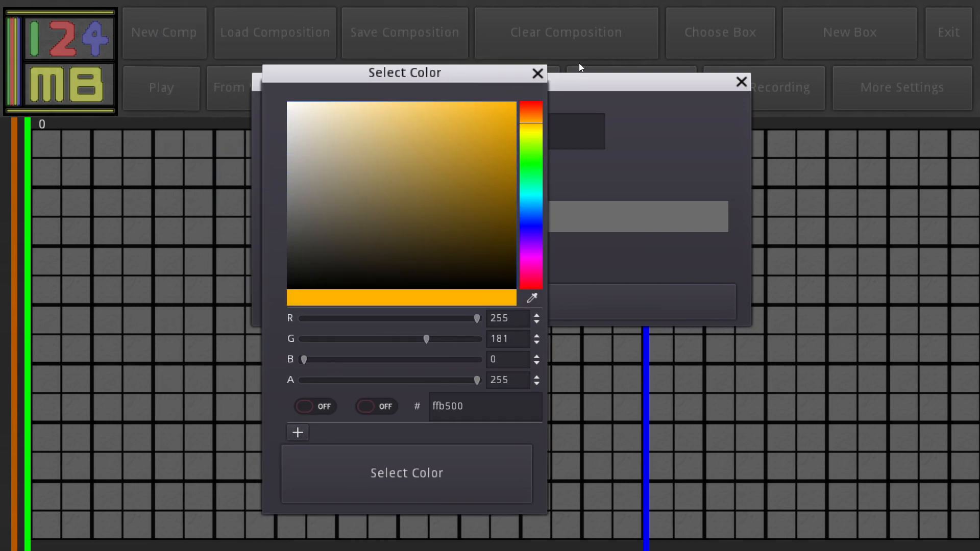
{"action": "left_click", "coordinate": [407, 499]}
Step: Turn on Play Full Sound and browse for the sound in 124MusicBox [v1.0]/Sounds/Custom/ChristmasSounds
{"action": "left_click", "coordinate": [420, 253]}
{"action": "left_click", "coordinate": [412, 217]}
{"action": "left_click", "coordinate": [265, 44]}
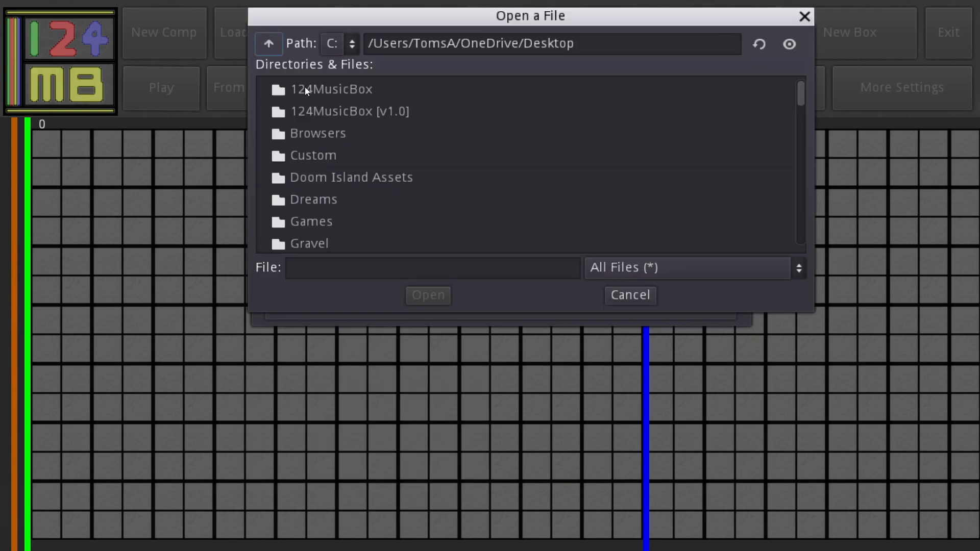
{"action": "double_click", "coordinate": [335, 111]}
{"action": "double_click", "coordinate": [323, 177]}
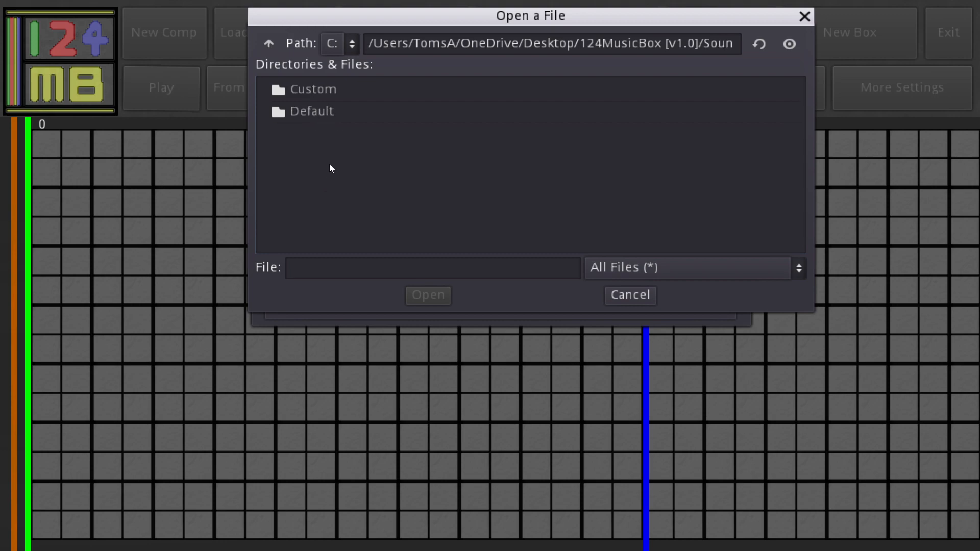
{"action": "double_click", "coordinate": [314, 88]}
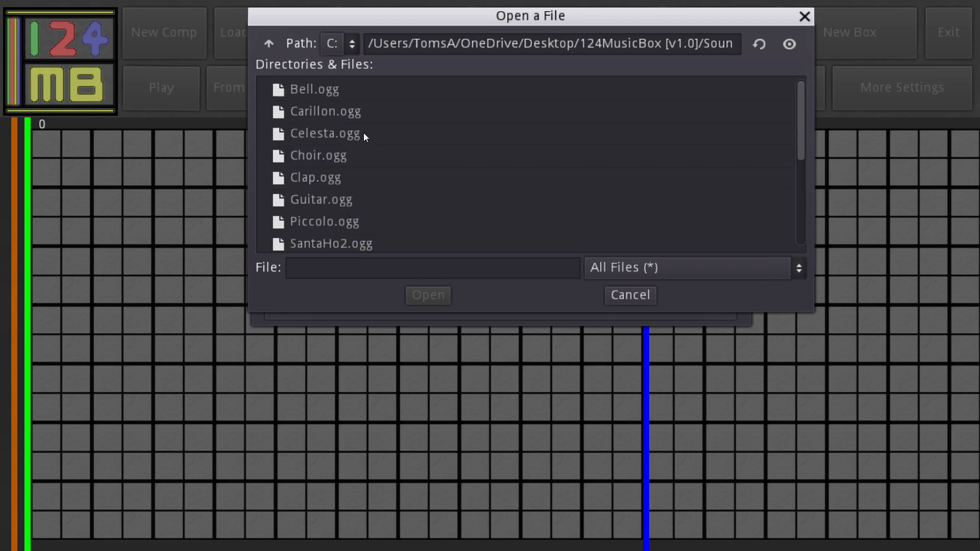
Step: Choose Snare.ogg as the box's sound and add the box
{"action": "scroll", "coordinate": [406, 146], "scroll_direction": "down", "scroll_amount": 7}
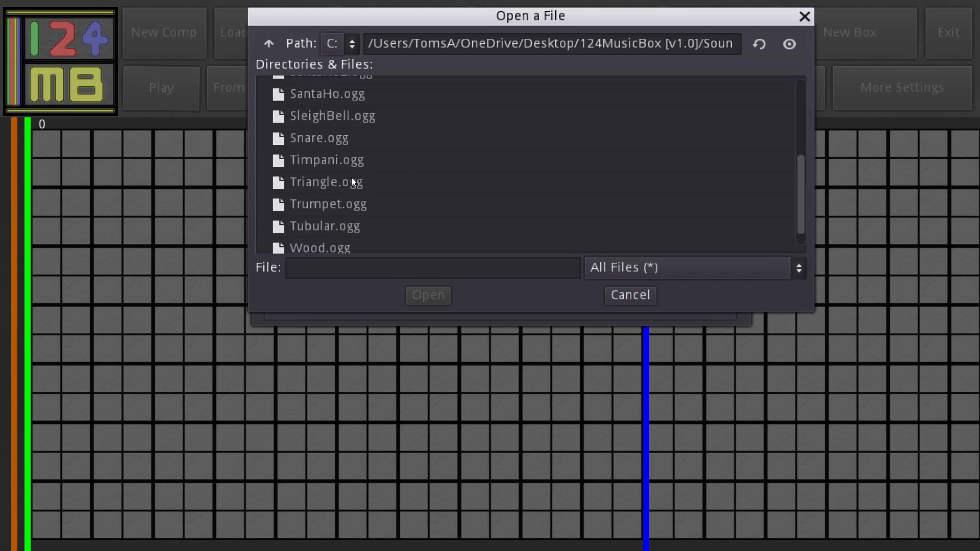
{"action": "scroll", "coordinate": [351, 176], "scroll_direction": "up", "scroll_amount": 3}
{"action": "scroll", "coordinate": [327, 191], "scroll_direction": "up", "scroll_amount": 1}
{"action": "scroll", "coordinate": [326, 192], "scroll_direction": "down", "scroll_amount": 3}
{"action": "left_click", "coordinate": [312, 176]}
{"action": "left_click", "coordinate": [313, 176]}
{"action": "left_click", "coordinate": [456, 303]}
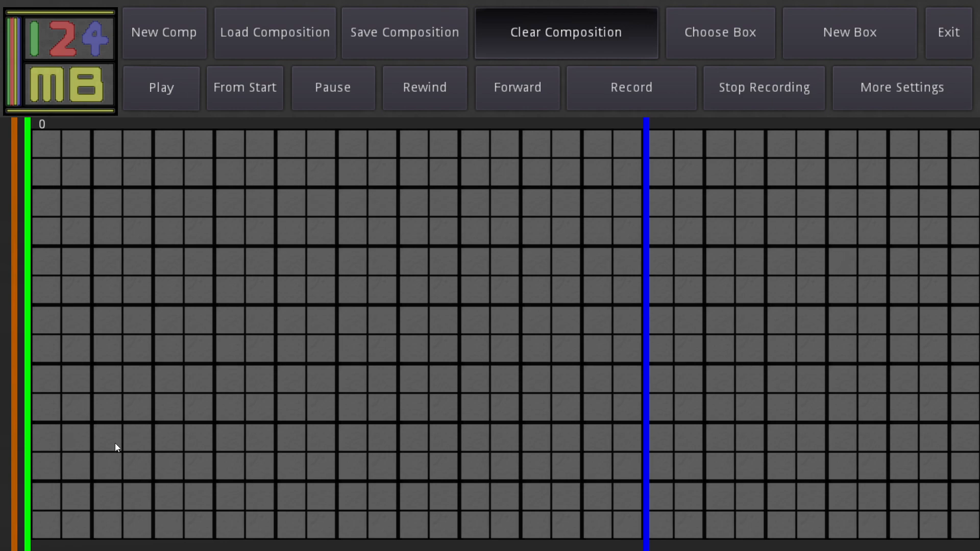
Step: Place a pattern of Snare boxes over the first eight columns of the eleventh and twelfth rows, and clear the composition
{"action": "left_click", "coordinate": [74, 473]}
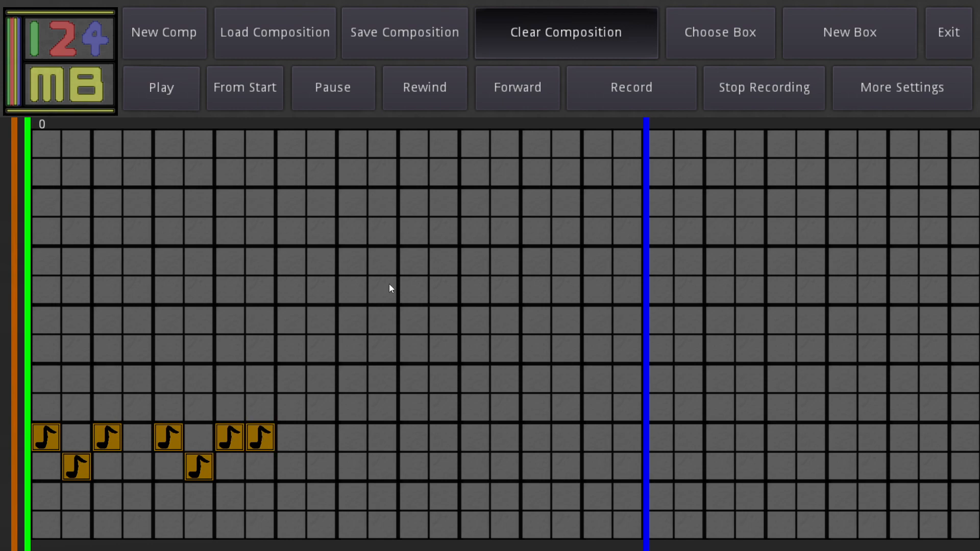
{"action": "left_click", "coordinate": [554, 37]}
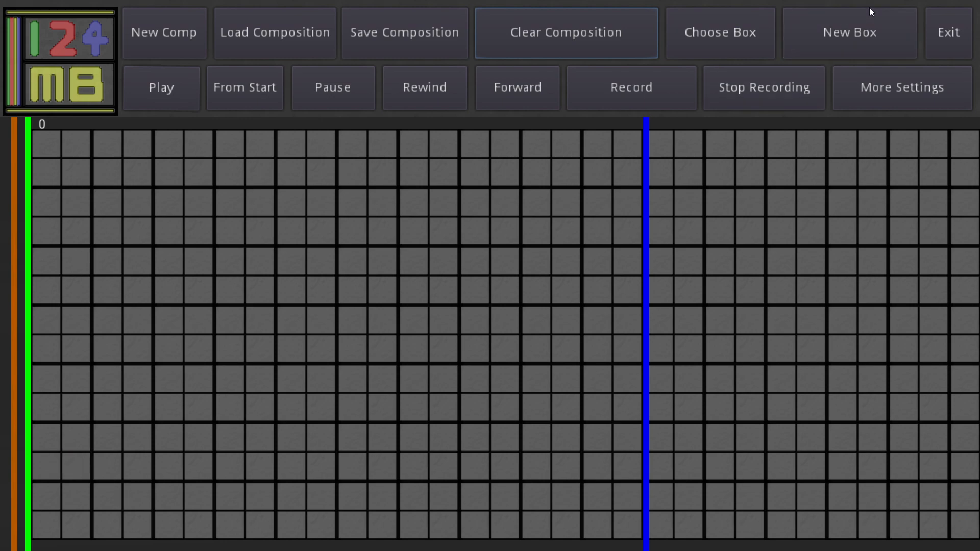
Step: Start another new box and look through the ChristmasSounds files for a sound, leaving without choosing one
{"action": "left_click", "coordinate": [866, 25]}
{"action": "left_click", "coordinate": [391, 220]}
{"action": "scroll", "coordinate": [382, 209], "scroll_direction": "down", "scroll_amount": 3}
{"action": "scroll", "coordinate": [350, 247], "scroll_direction": "up", "scroll_amount": 2}
{"action": "scroll", "coordinate": [343, 227], "scroll_direction": "down", "scroll_amount": 2}
{"action": "scroll", "coordinate": [348, 211], "scroll_direction": "up", "scroll_amount": 4}
{"action": "scroll", "coordinate": [341, 209], "scroll_direction": "down", "scroll_amount": 2}
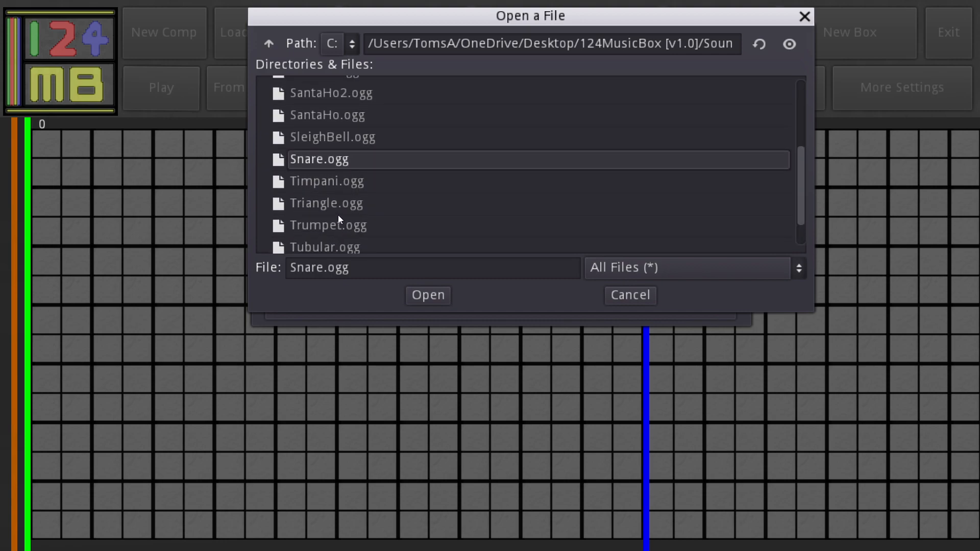
{"action": "scroll", "coordinate": [335, 192], "scroll_direction": "up", "scroll_amount": 6}
{"action": "scroll", "coordinate": [334, 191], "scroll_direction": "down", "scroll_amount": 4}
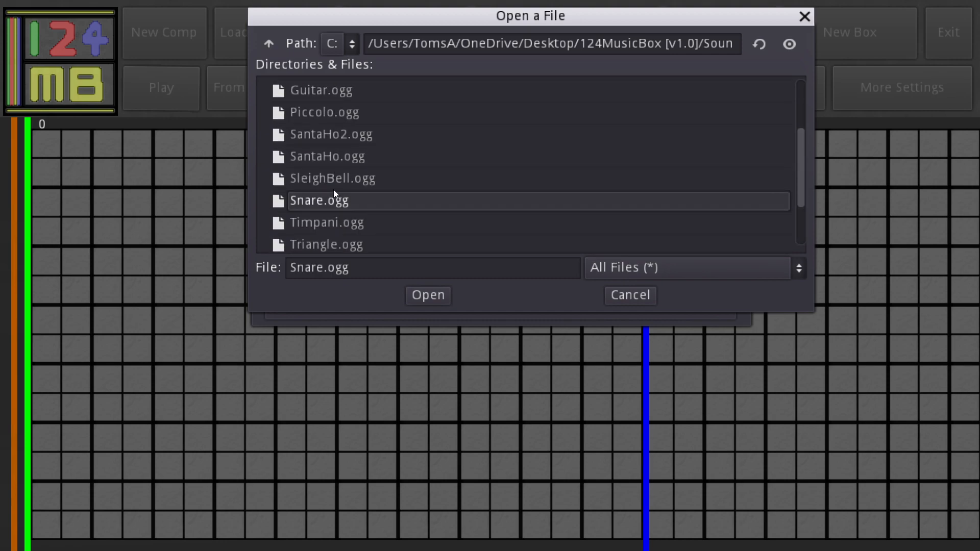
{"action": "scroll", "coordinate": [312, 130], "scroll_direction": "up", "scroll_amount": 5}
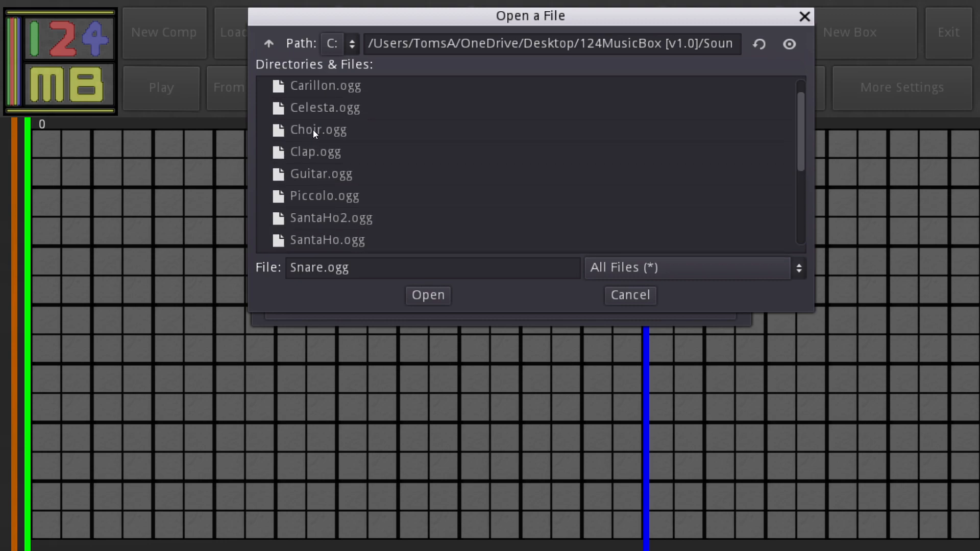
{"action": "scroll", "coordinate": [321, 171], "scroll_direction": "up", "scroll_amount": 1}
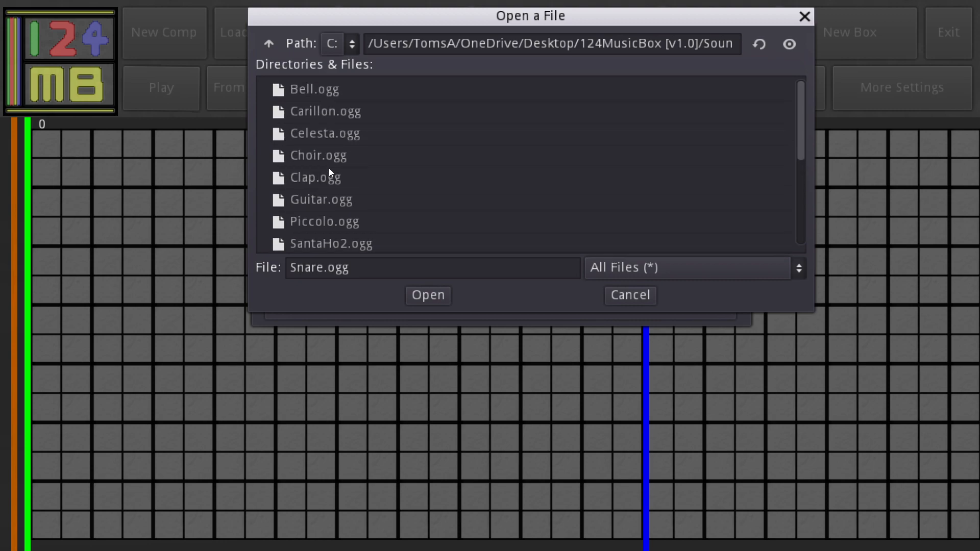
{"action": "left_click", "coordinate": [635, 297]}
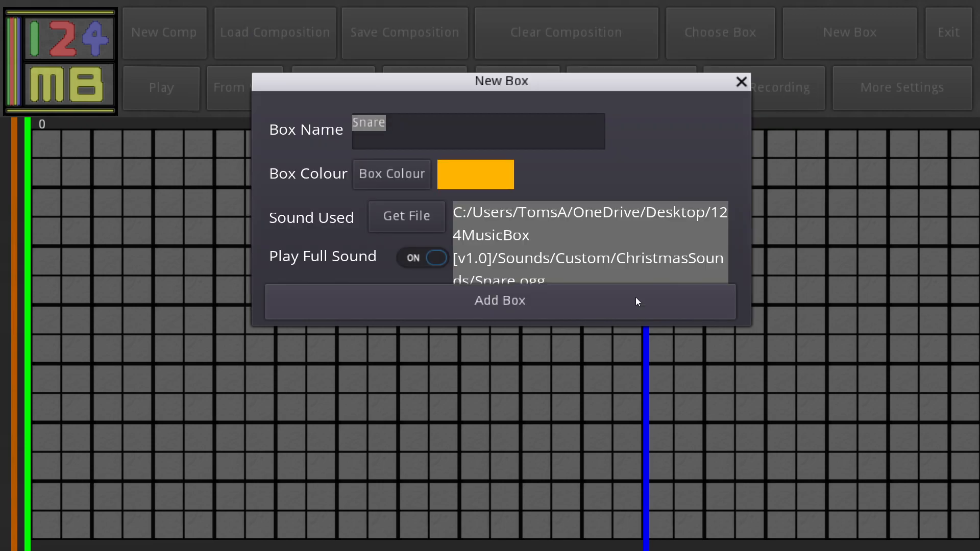
Step: Name the new box Clap, change its colour to bright green, and add the box
{"action": "left_click_drag", "start_coordinate": [401, 130], "coordinate": [323, 136]}
{"action": "type", "text": "Clap"}
{"action": "left_click", "coordinate": [356, 175]}
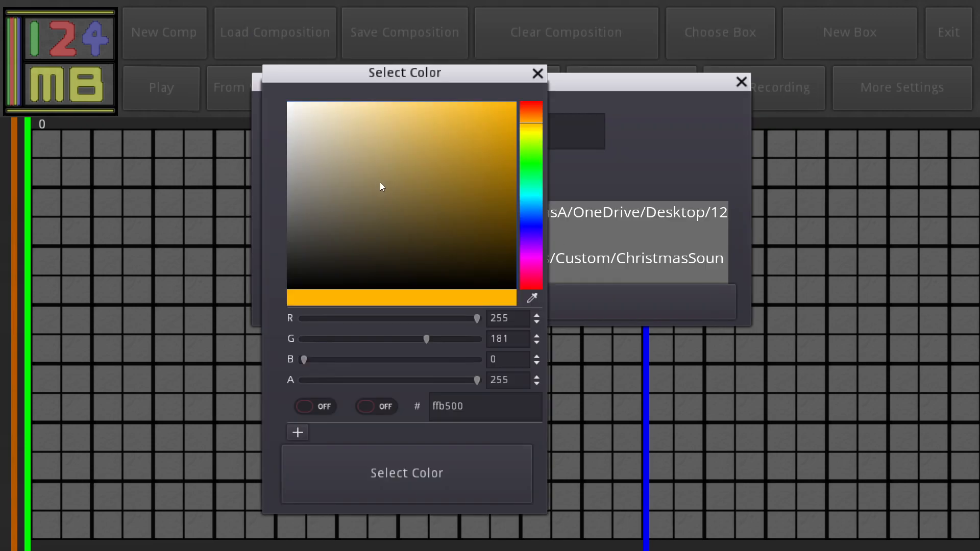
{"action": "left_click", "coordinate": [532, 155]}
{"action": "left_click", "coordinate": [436, 493]}
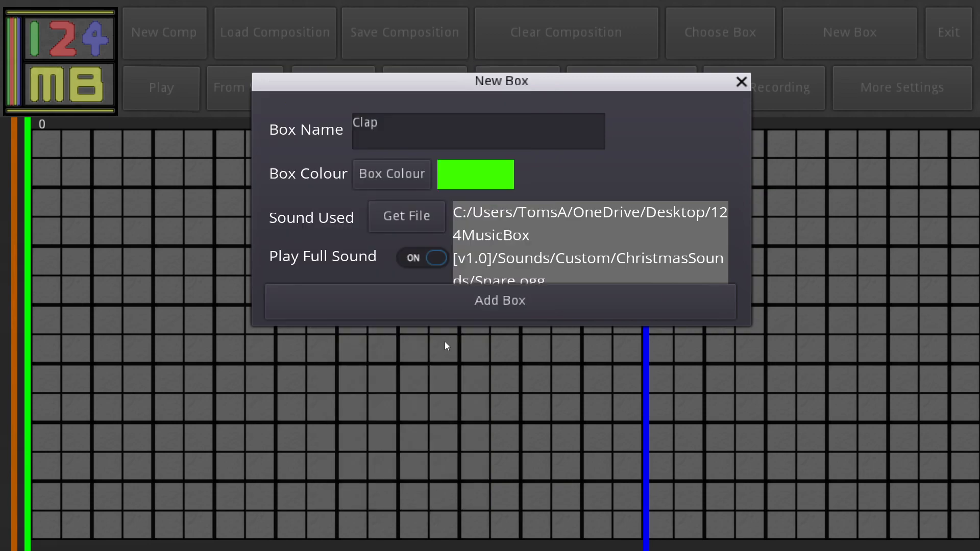
{"action": "left_click", "coordinate": [446, 305]}
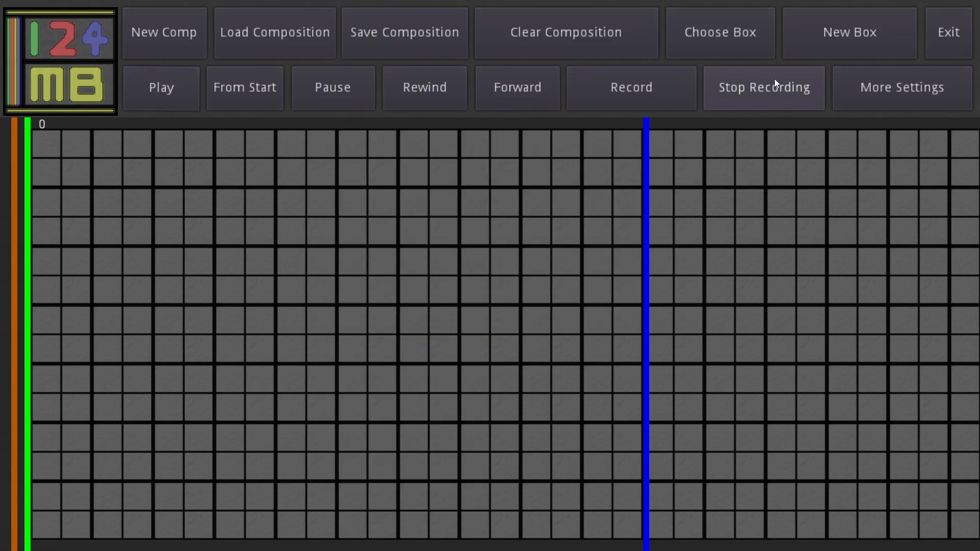
Step: Look through the ChristmasSounds files for another new box without choosing one, and review the list of existing boxes
{"action": "left_click", "coordinate": [852, 31]}
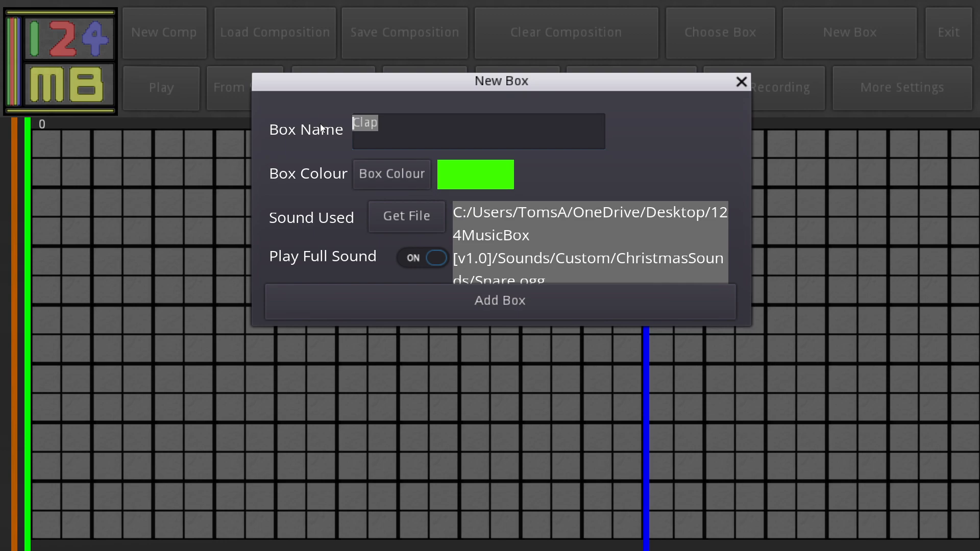
{"action": "left_click", "coordinate": [393, 210]}
{"action": "scroll", "coordinate": [344, 179], "scroll_direction": "down", "scroll_amount": 5}
{"action": "scroll", "coordinate": [338, 145], "scroll_direction": "up", "scroll_amount": 2}
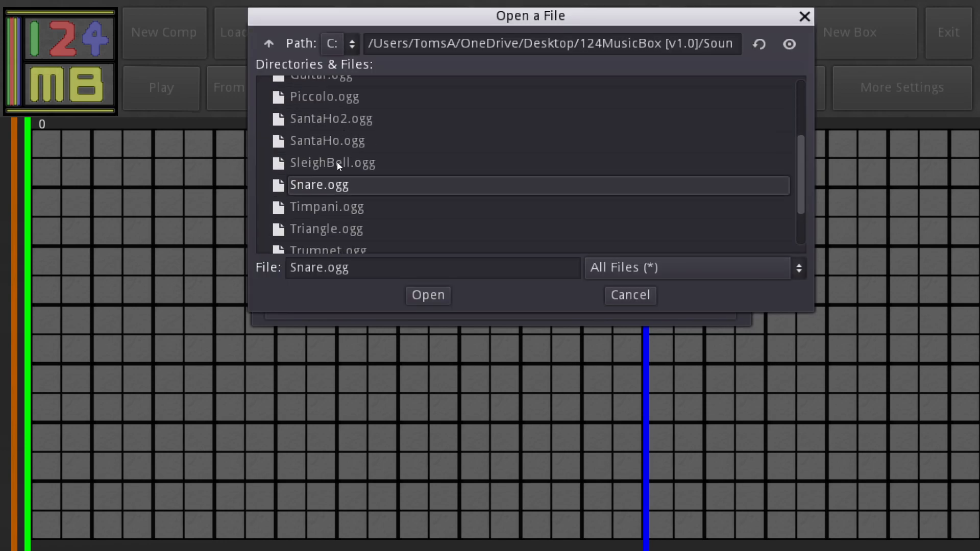
{"action": "left_click", "coordinate": [623, 294]}
{"action": "left_click_drag", "start_coordinate": [444, 82], "coordinate": [340, 134]}
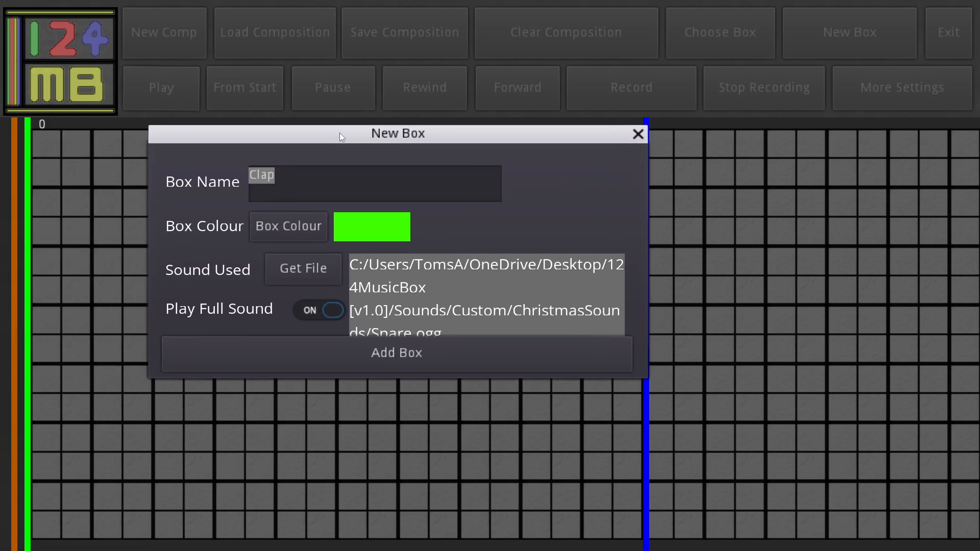
{"action": "left_click", "coordinate": [317, 271]}
{"action": "left_click_drag", "start_coordinate": [351, 11], "coordinate": [448, 126]}
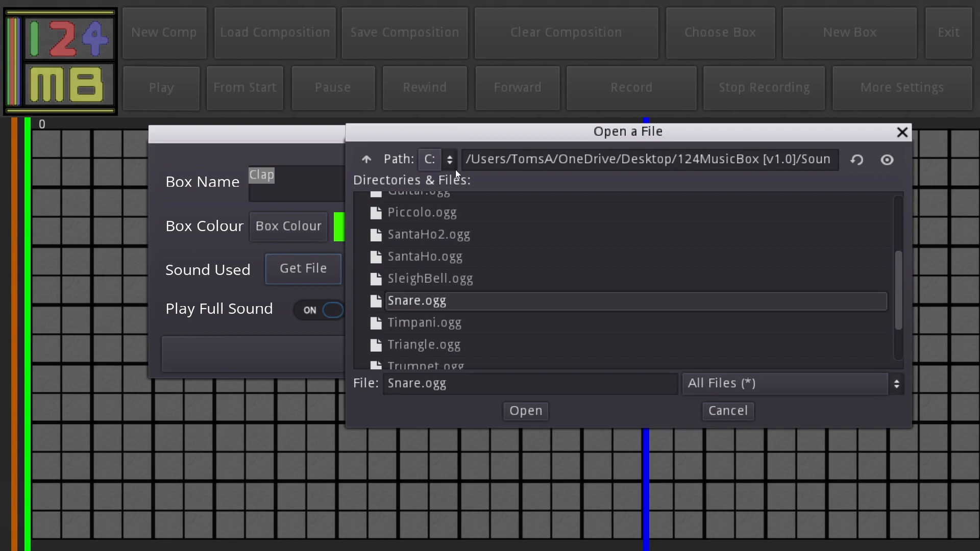
{"action": "scroll", "coordinate": [510, 300], "scroll_direction": "up", "scroll_amount": 1}
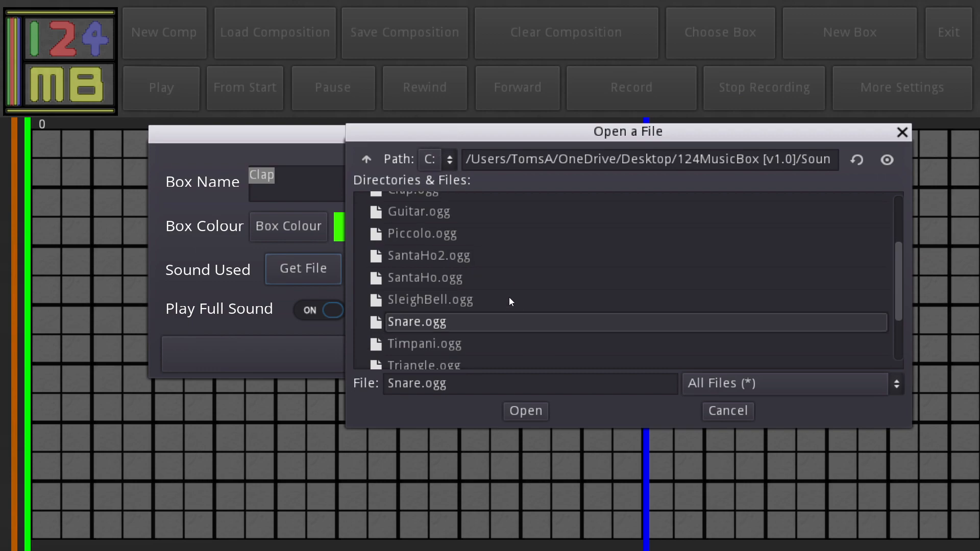
{"action": "scroll", "coordinate": [509, 297], "scroll_direction": "up", "scroll_amount": 3}
{"action": "scroll", "coordinate": [498, 292], "scroll_direction": "down", "scroll_amount": 5}
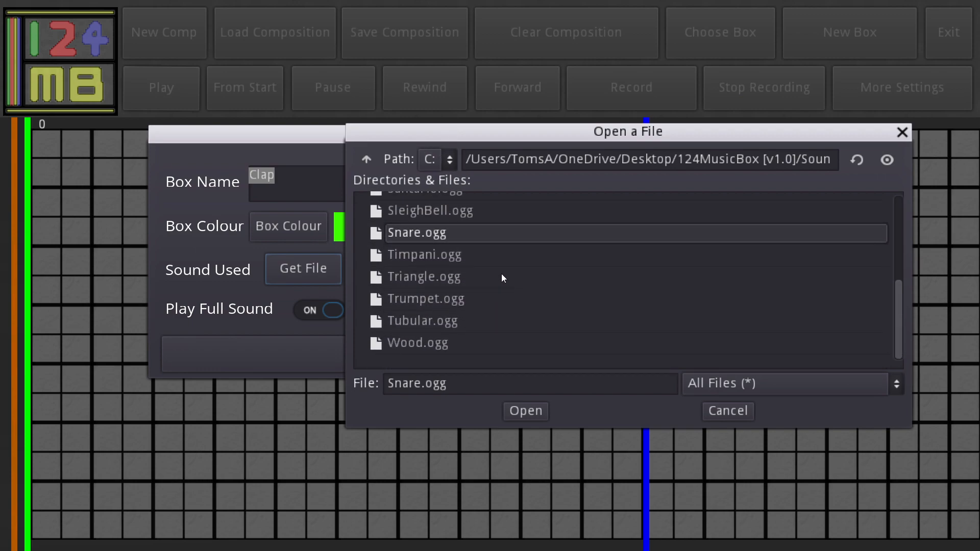
{"action": "scroll", "coordinate": [490, 276], "scroll_direction": "up", "scroll_amount": 5}
{"action": "left_click_drag", "start_coordinate": [494, 133], "coordinate": [434, 75]}
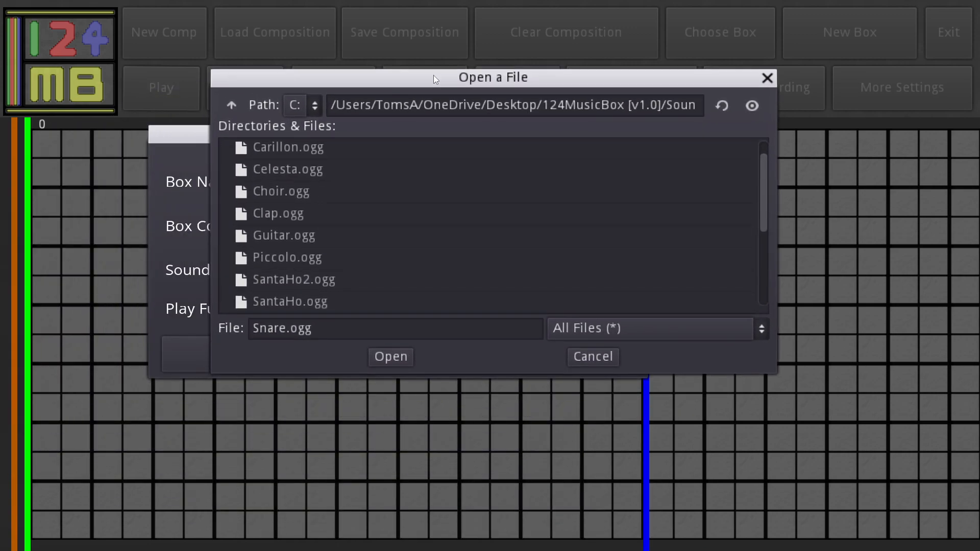
{"action": "scroll", "coordinate": [373, 247], "scroll_direction": "up", "scroll_amount": 1}
{"action": "scroll", "coordinate": [367, 238], "scroll_direction": "down", "scroll_amount": 5}
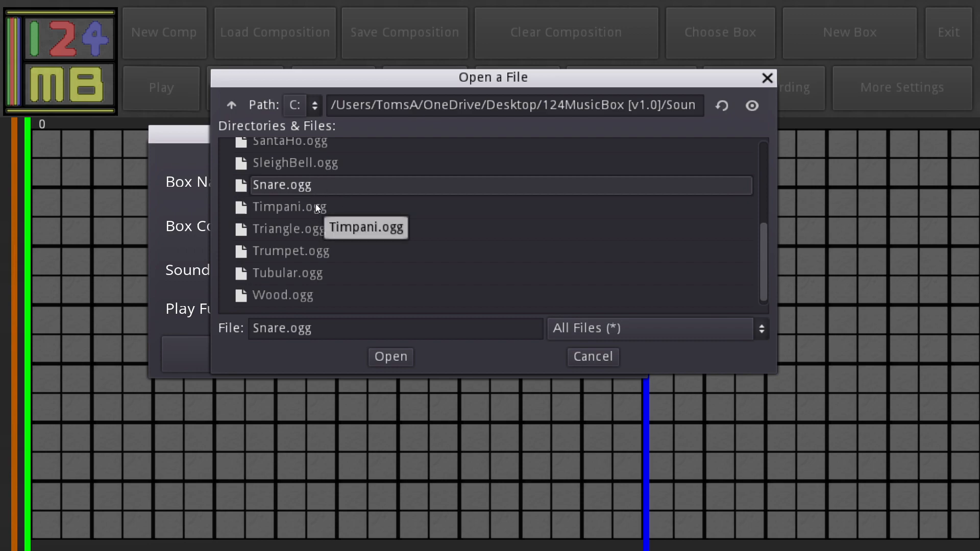
{"action": "left_click_drag", "start_coordinate": [384, 87], "coordinate": [244, 339]}
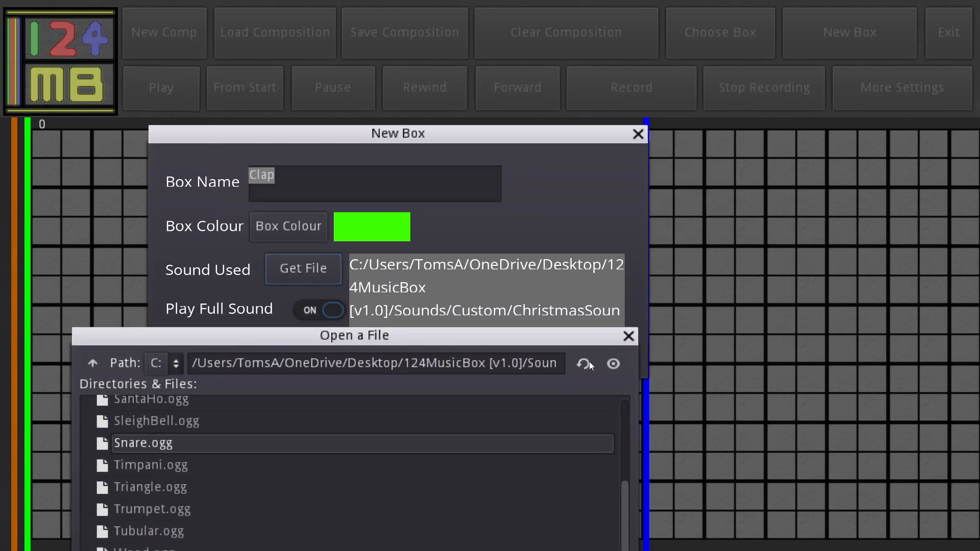
{"action": "left_click_drag", "start_coordinate": [572, 336], "coordinate": [648, 107]}
{"action": "key", "text": "Return"}
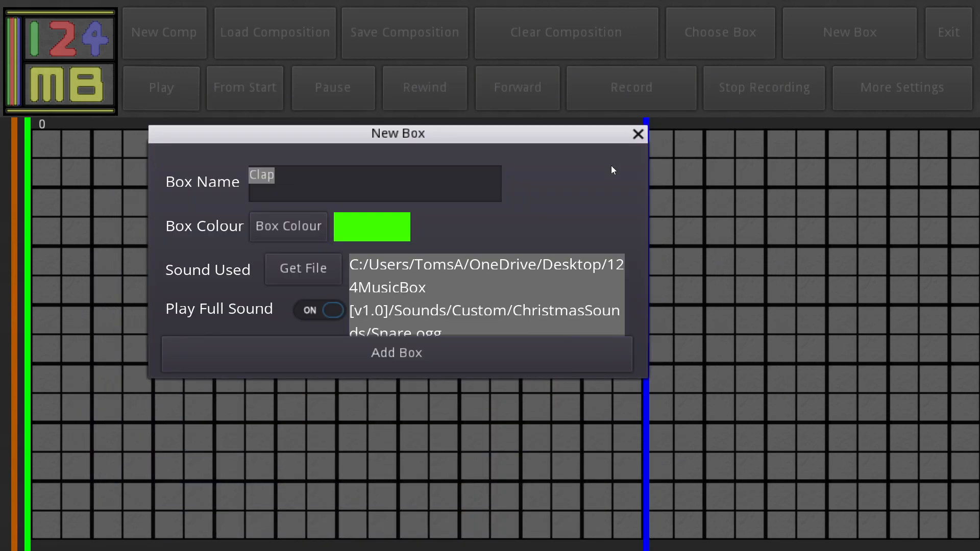
{"action": "left_click", "coordinate": [633, 134]}
{"action": "left_click", "coordinate": [755, 45]}
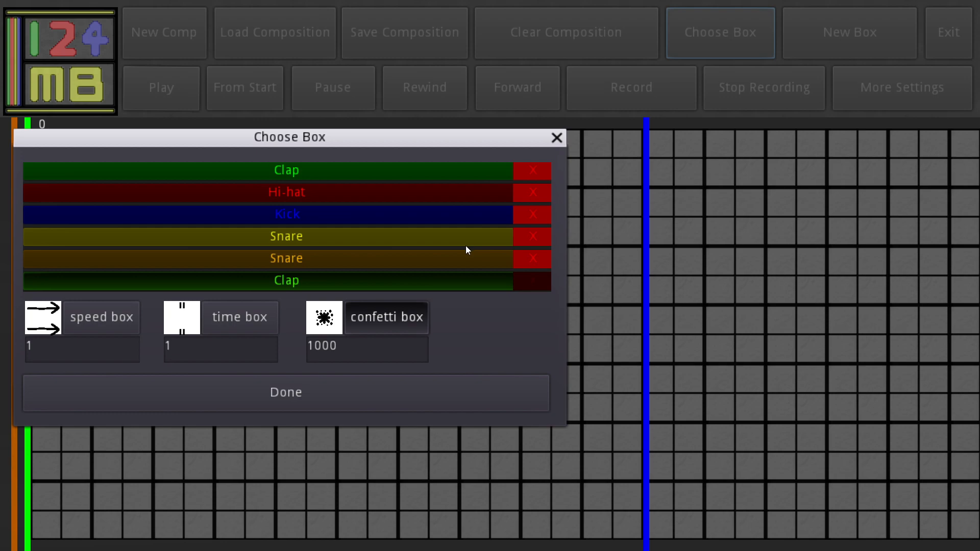
{"action": "left_click", "coordinate": [437, 213]}
Step: Start a new box named Wood and set its colour to pale yellow (fff087)
{"action": "left_click", "coordinate": [867, 33]}
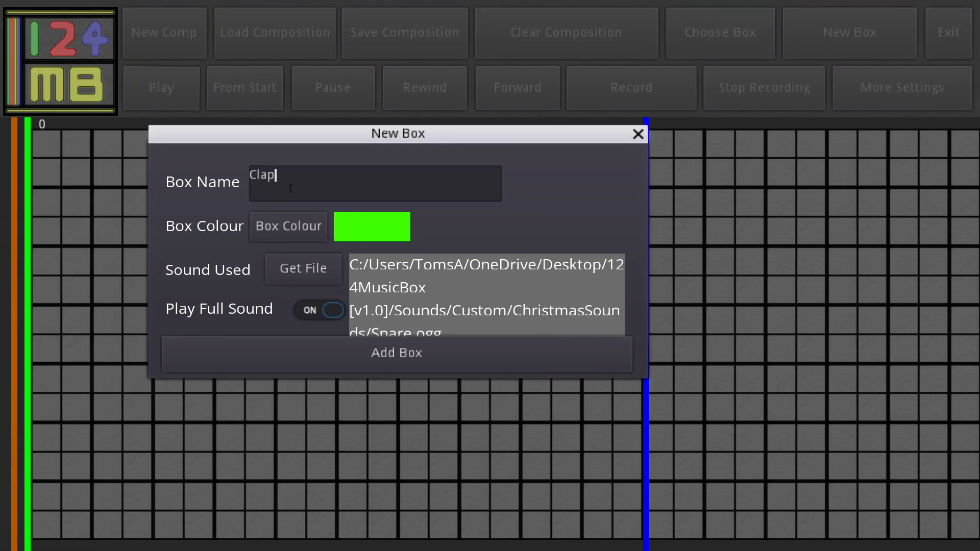
{"action": "key", "text": "BackSpace"}
{"action": "type", "text": "Wood"}
{"action": "left_click", "coordinate": [281, 241]}
{"action": "left_click", "coordinate": [531, 129]}
{"action": "left_click_drag", "start_coordinate": [472, 105], "coordinate": [394, 36]}
{"action": "left_click", "coordinate": [428, 442]}
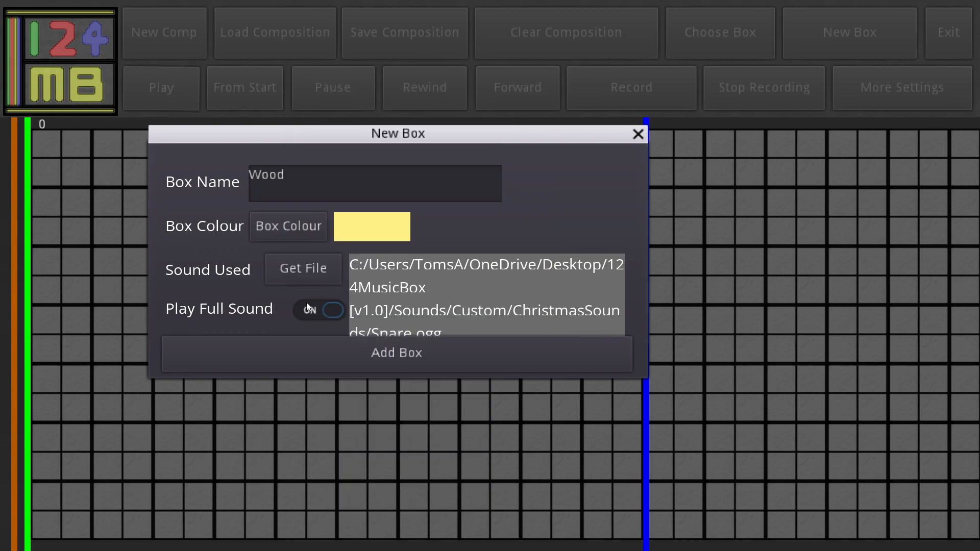
Step: Choose Wood.ogg as the box's sound and add the box
{"action": "left_click", "coordinate": [312, 270]}
{"action": "left_click", "coordinate": [215, 317]}
{"action": "double_click", "coordinate": [213, 313]}
{"action": "left_click", "coordinate": [329, 344]}
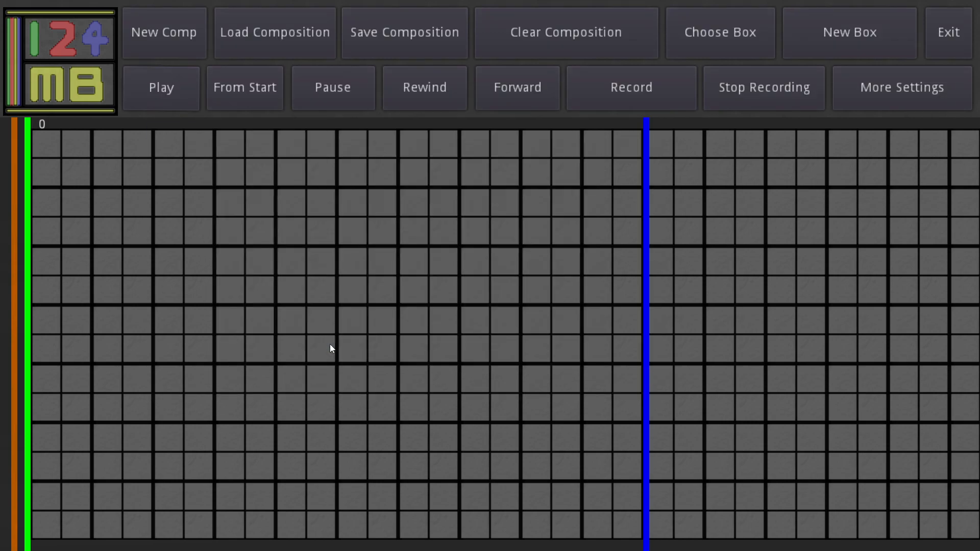
Step: Place the bright green Clap box in the second column of the ninth row, play it, and return to the start
{"action": "left_click", "coordinate": [722, 32]}
{"action": "left_click", "coordinate": [269, 385]}
{"action": "left_click", "coordinate": [77, 376]}
{"action": "left_click", "coordinate": [147, 87]}
{"action": "left_click", "coordinate": [329, 83]}
{"action": "left_click", "coordinate": [255, 94]}
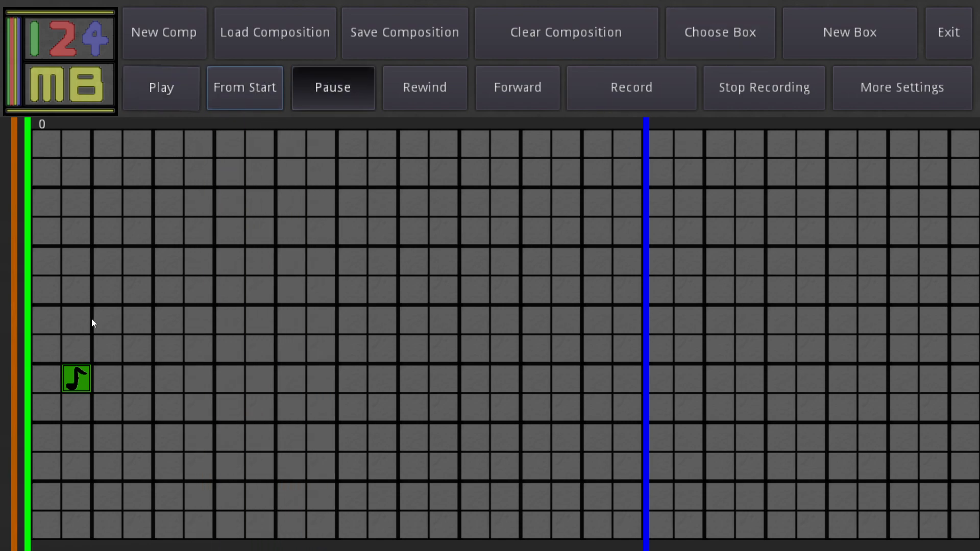
Step: Delete the bright green Clap box listed just above Wood and check the remaining boxes
{"action": "left_click", "coordinate": [705, 36]}
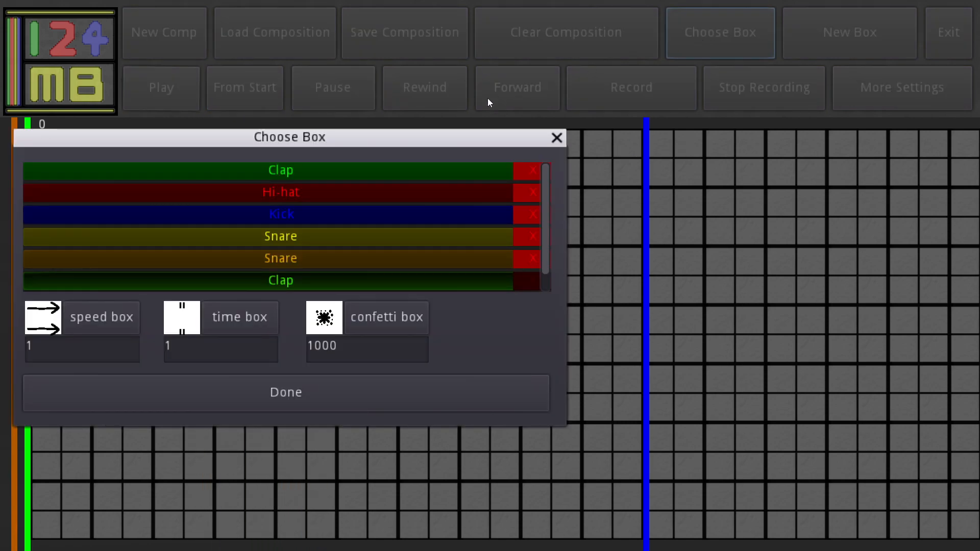
{"action": "scroll", "coordinate": [542, 213], "scroll_direction": "down", "scroll_amount": 1}
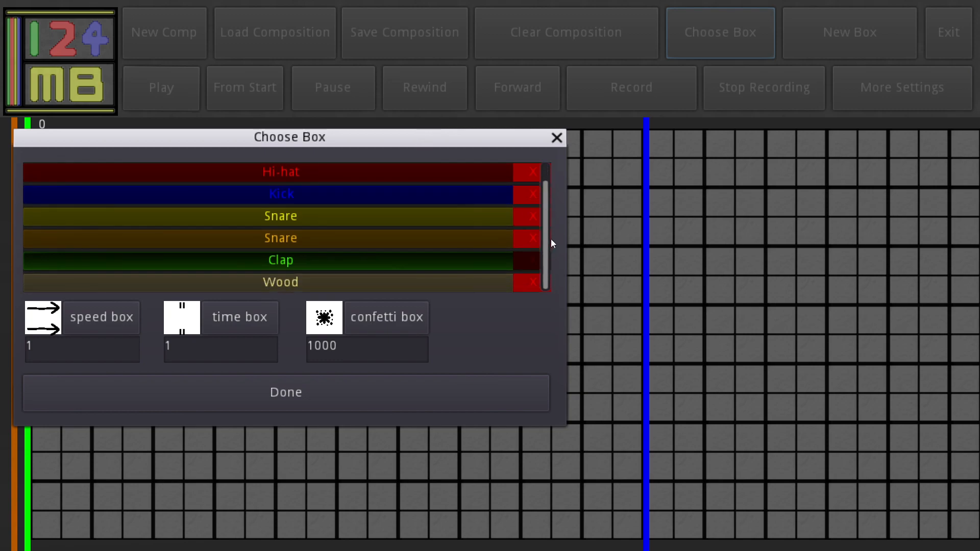
{"action": "left_click", "coordinate": [535, 264]}
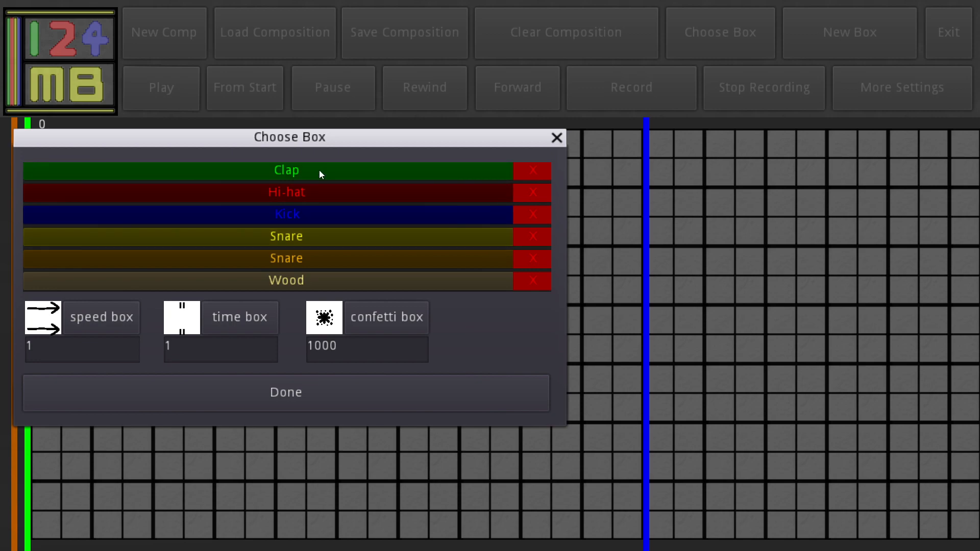
{"action": "left_click", "coordinate": [419, 392]}
{"action": "left_click", "coordinate": [735, 26]}
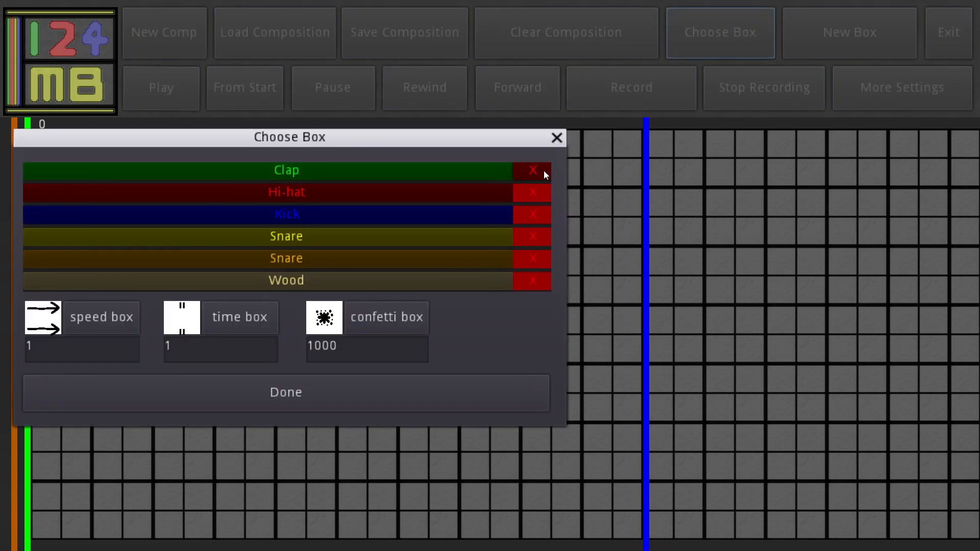
{"action": "left_click", "coordinate": [556, 137]}
Step: Start a new box named RealPersonClap and set its colour to orange (ff8700)
{"action": "left_click", "coordinate": [791, 35]}
{"action": "key", "text": "ctrl+a"}
{"action": "type", "text": "RealPersonClap"}
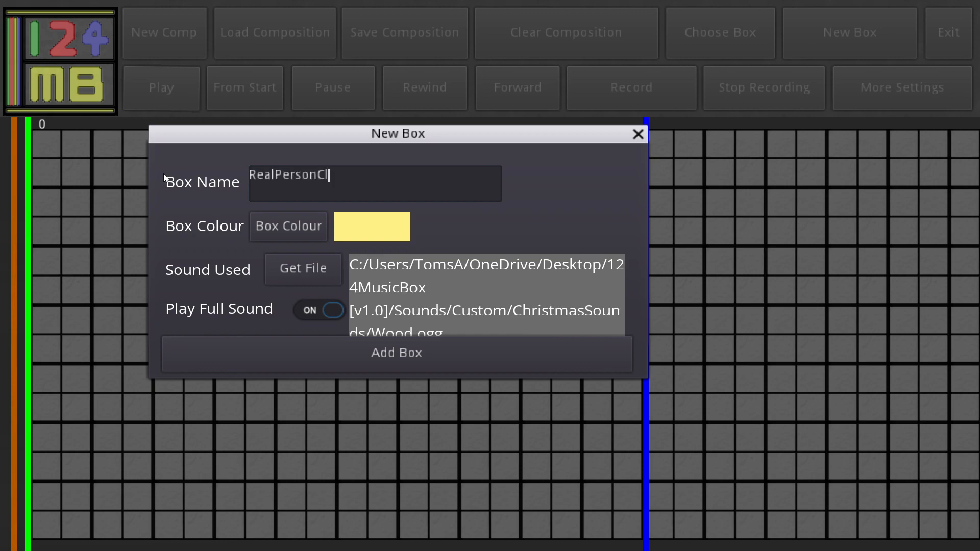
{"action": "left_click", "coordinate": [288, 226]}
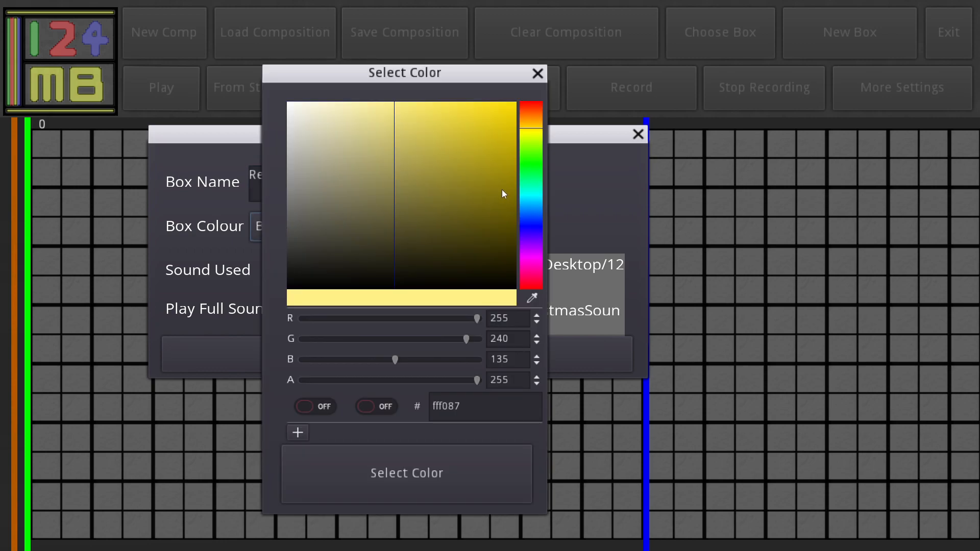
{"action": "left_click_drag", "start_coordinate": [525, 137], "coordinate": [523, 117]}
{"action": "left_click", "coordinate": [515, 104]}
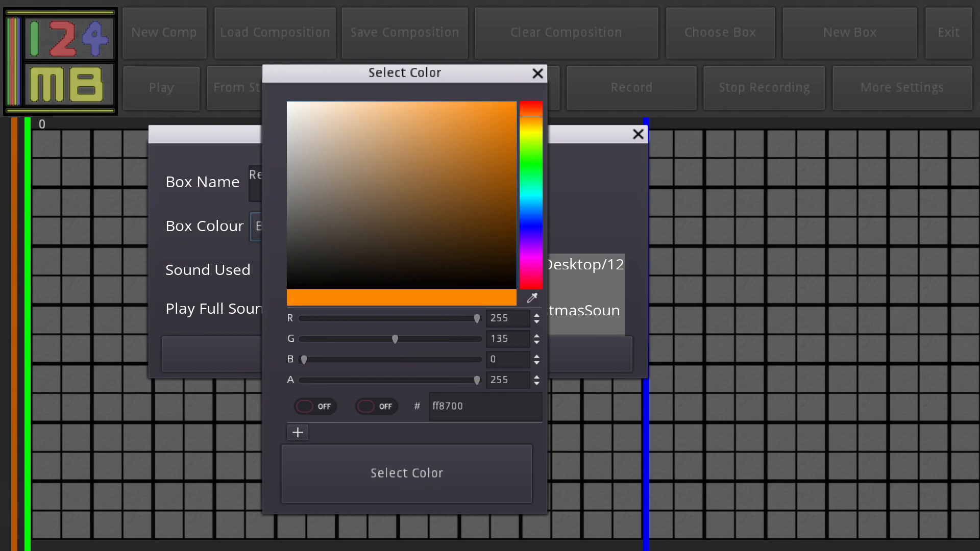
{"action": "left_click", "coordinate": [403, 495]}
Step: Choose Clap.ogg as the box's sound, add the box, and check it in the list of boxes
{"action": "left_click", "coordinate": [302, 267]}
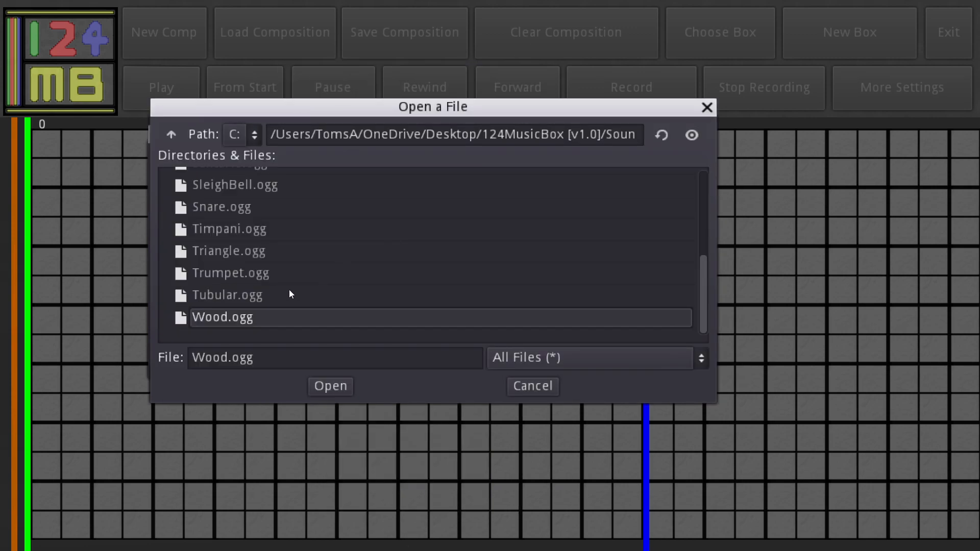
{"action": "scroll", "coordinate": [291, 294], "scroll_direction": "up", "scroll_amount": 5}
{"action": "double_click", "coordinate": [219, 268]}
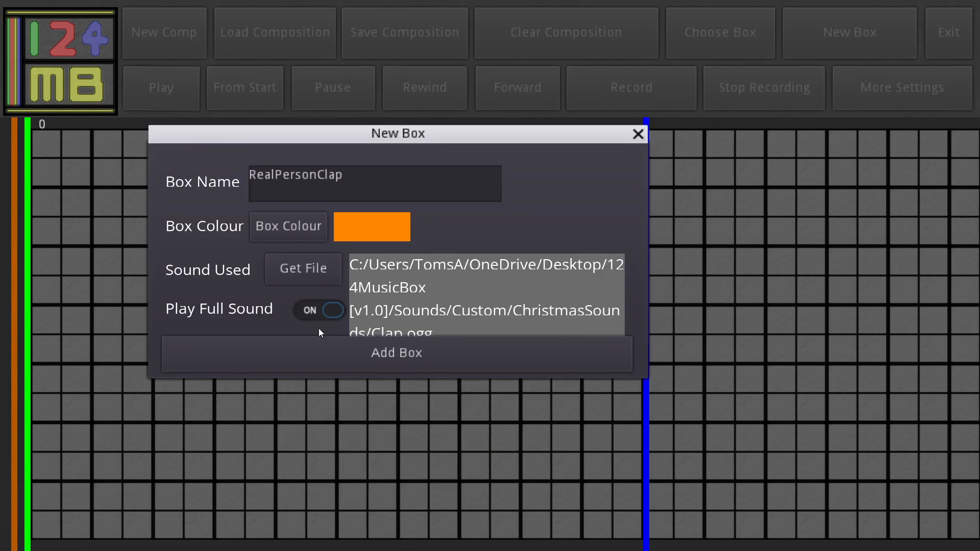
{"action": "left_click", "coordinate": [338, 349]}
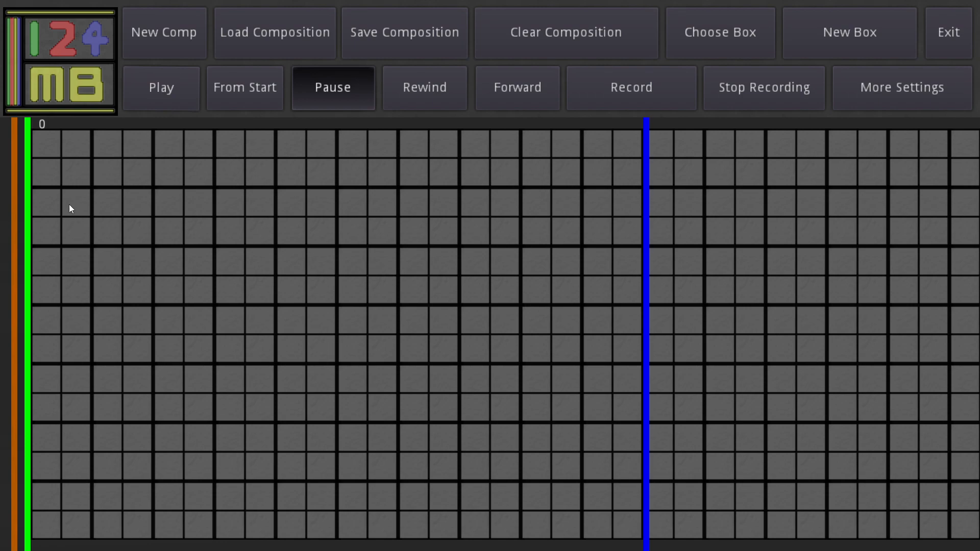
{"action": "left_click", "coordinate": [676, 48]}
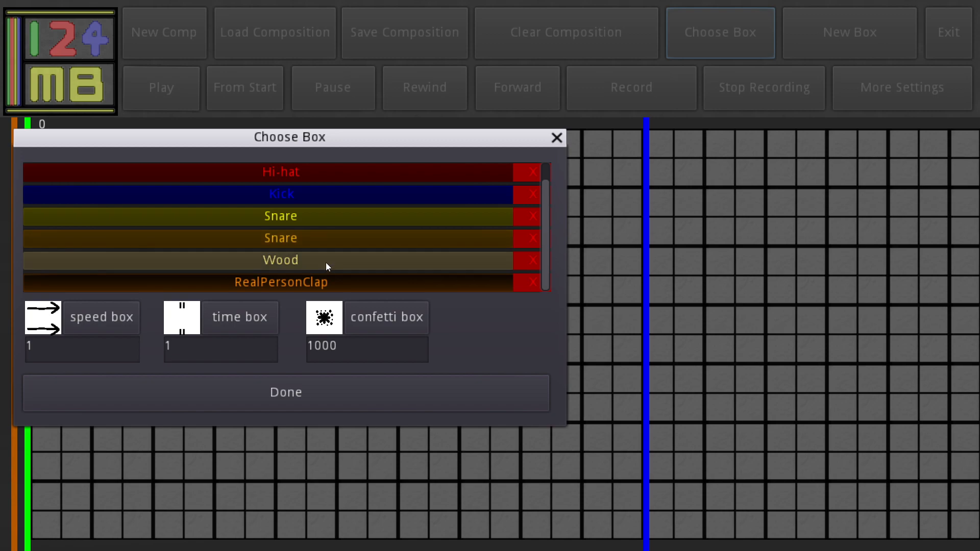
{"action": "left_click", "coordinate": [556, 138]}
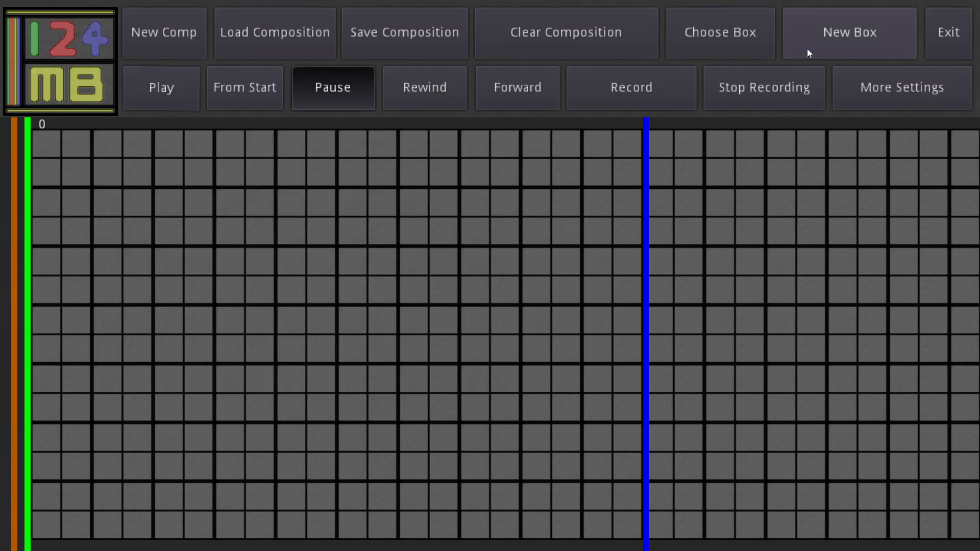
Step: Start a new box named Triangle and set its colour to blue
{"action": "left_click", "coordinate": [803, 51]}
{"action": "left_click_drag", "start_coordinate": [344, 176], "coordinate": [250, 174]}
{"action": "type", "text": "Tr"}
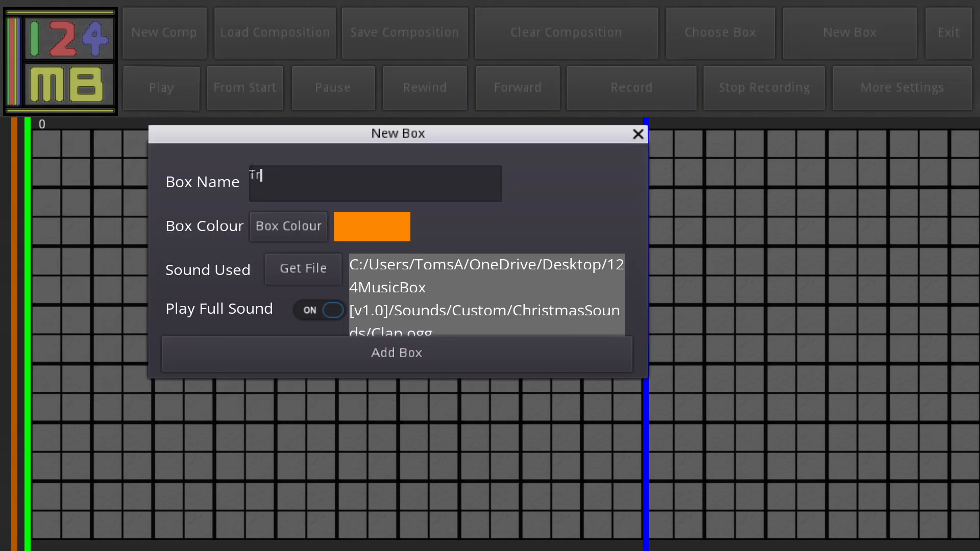
{"action": "type", "text": "iangle"}
{"action": "left_click", "coordinate": [306, 233]}
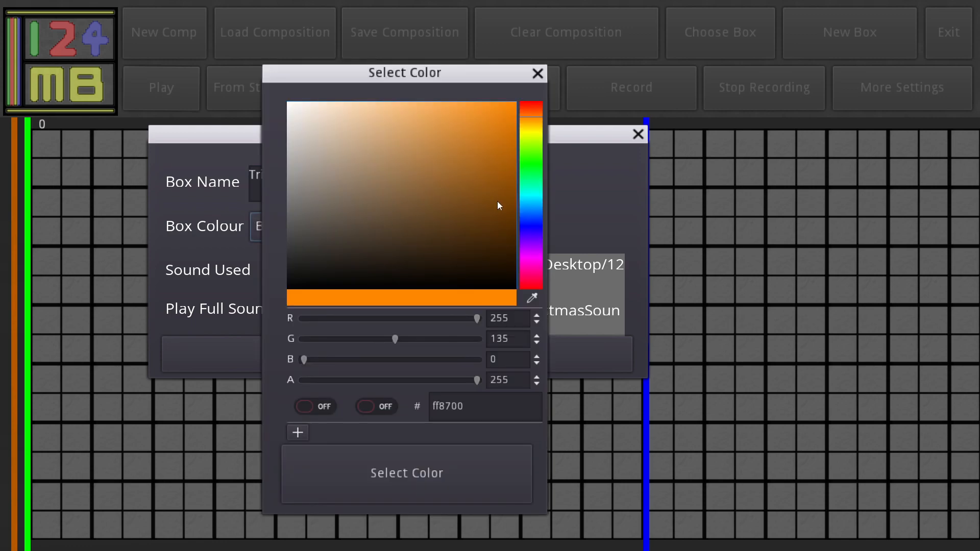
{"action": "left_click", "coordinate": [528, 235]}
{"action": "left_click", "coordinate": [351, 459]}
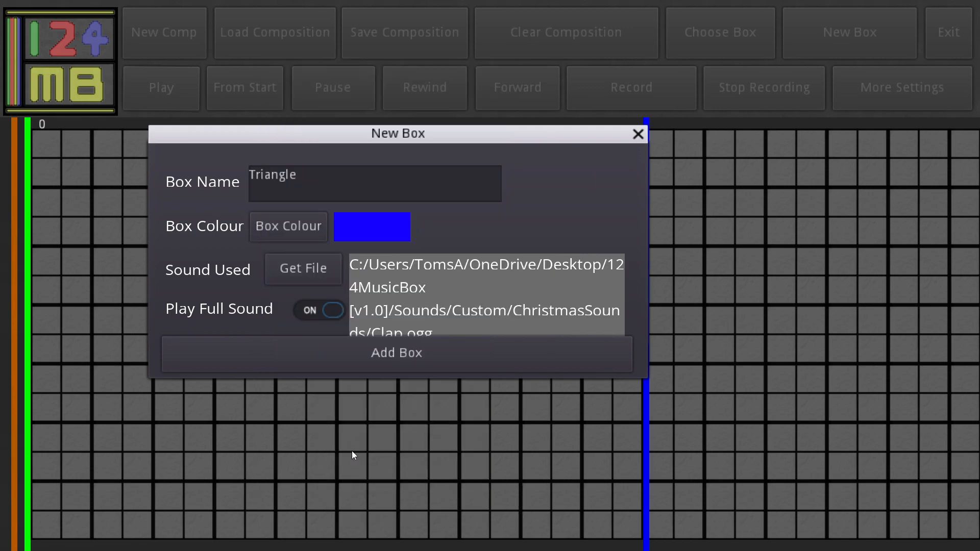
Step: Choose the triangle sound from the ChristmasSounds files and add the box
{"action": "left_click", "coordinate": [286, 262]}
{"action": "scroll", "coordinate": [246, 298], "scroll_direction": "down", "scroll_amount": 3}
{"action": "double_click", "coordinate": [241, 319]}
{"action": "left_click", "coordinate": [318, 353]}
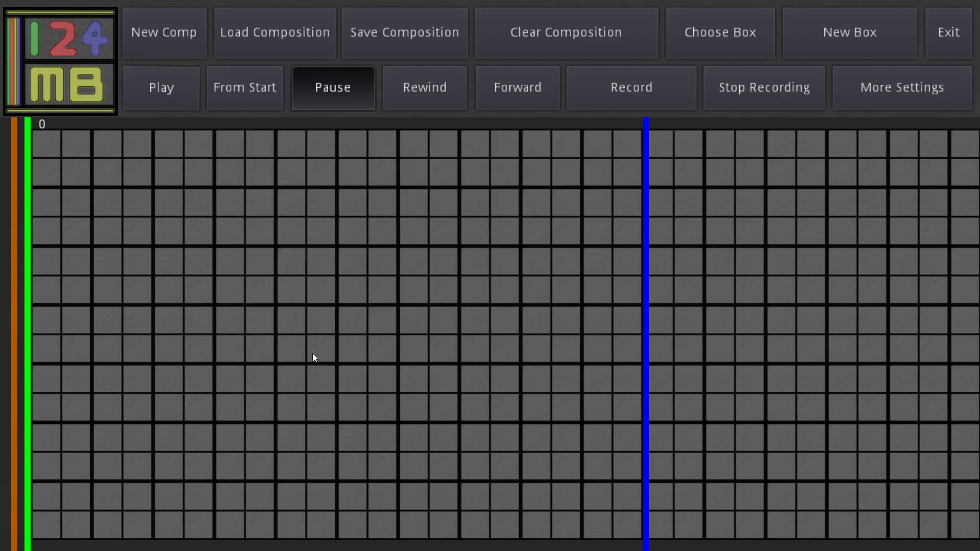
Step: Place a Triangle box in the second column of the eighth row, play it, and return to the start
{"action": "left_click", "coordinate": [707, 35]}
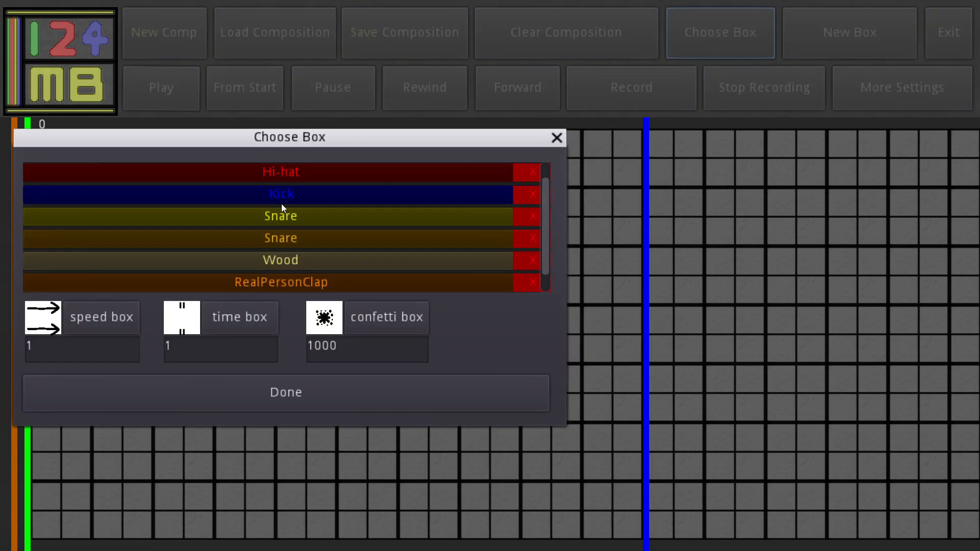
{"action": "left_click_drag", "start_coordinate": [544, 246], "coordinate": [546, 280]}
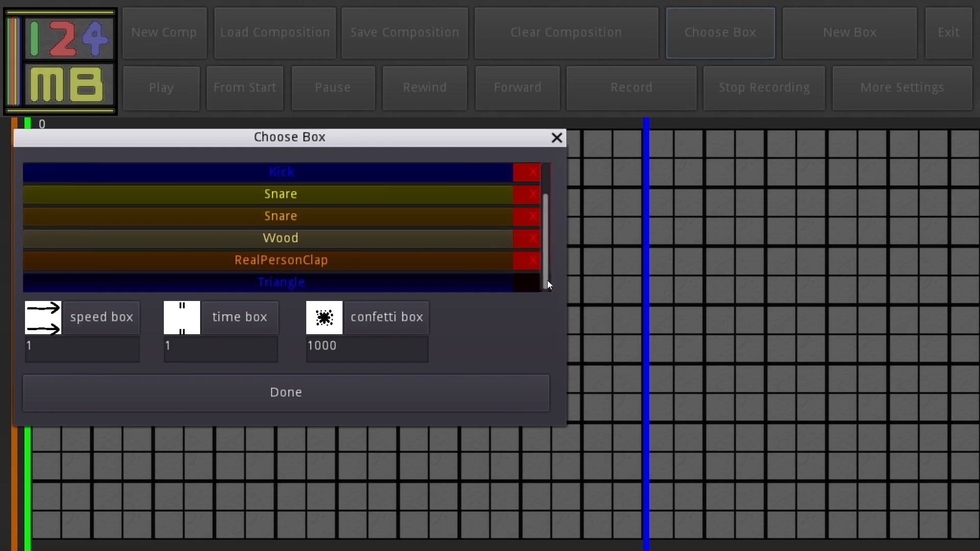
{"action": "left_click", "coordinate": [557, 138]}
{"action": "left_click", "coordinate": [156, 86]}
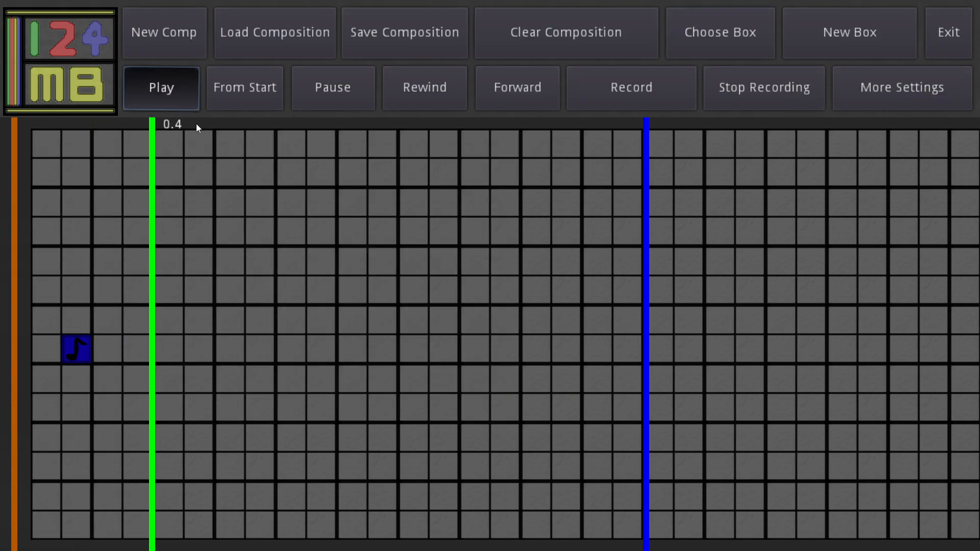
{"action": "left_click", "coordinate": [336, 90]}
{"action": "left_click", "coordinate": [233, 86]}
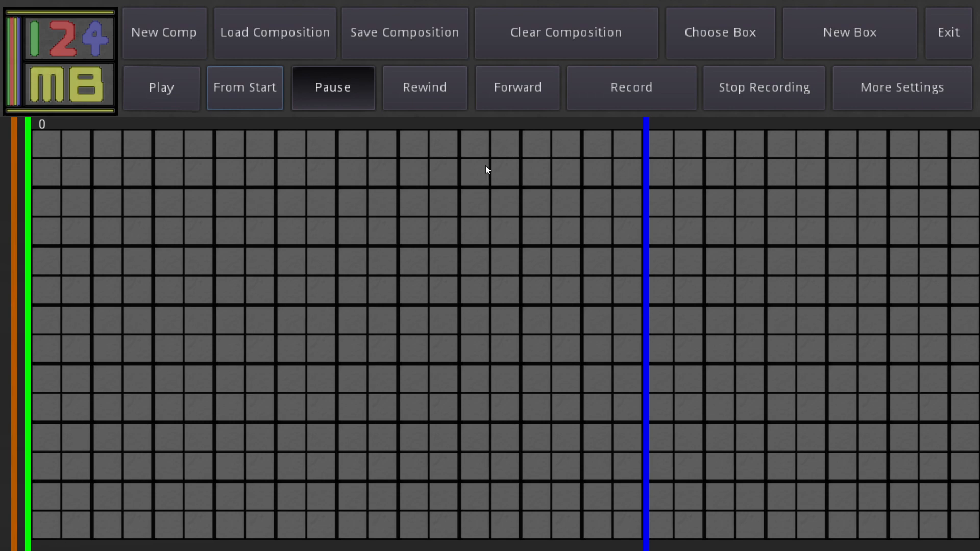
Step: Choose the orange Snare box and place it in the first three columns of the twelfth row
{"action": "left_click", "coordinate": [681, 48]}
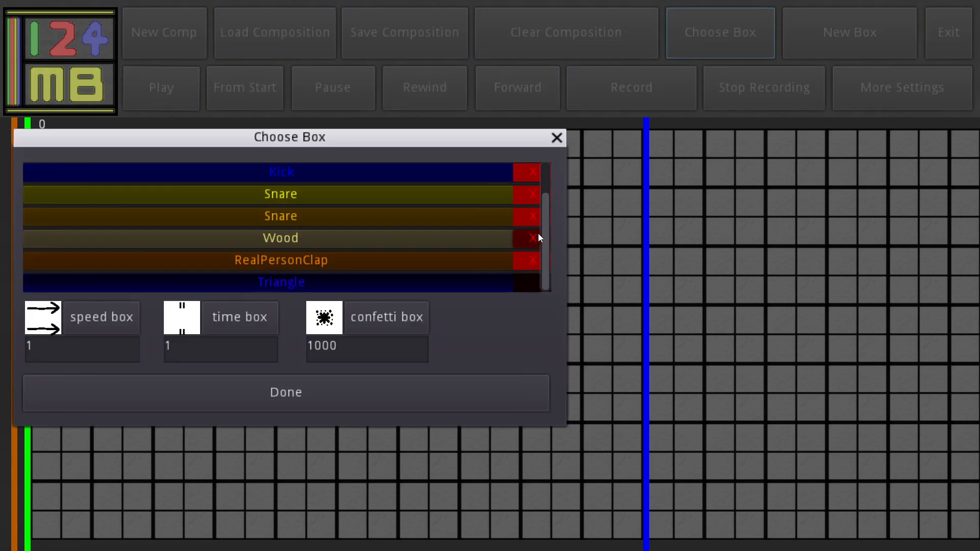
{"action": "left_click", "coordinate": [277, 381]}
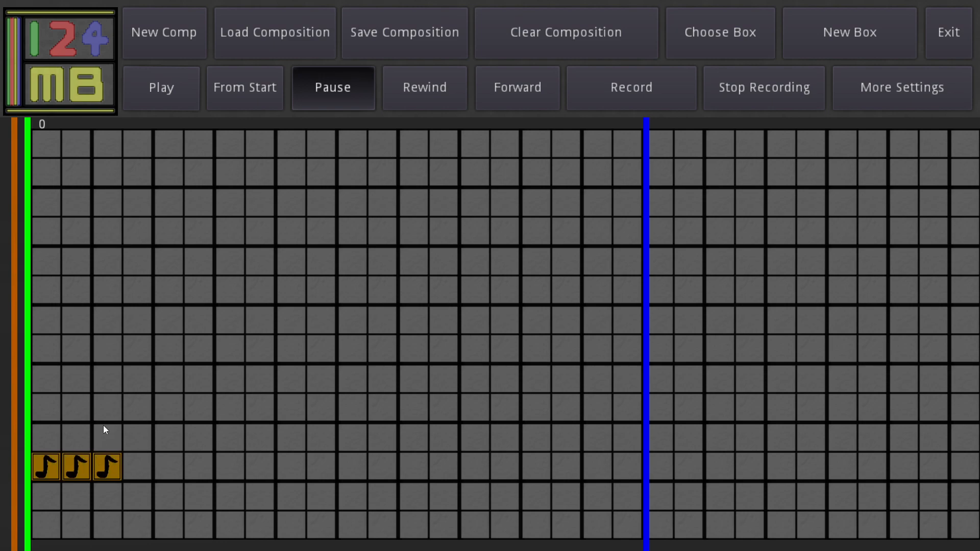
Step: Remove the third orange Snare note from row 12, add two in row 2 at columns 3 and 4, and play
{"action": "left_click_drag", "start_coordinate": [115, 467], "coordinate": [55, 468]}
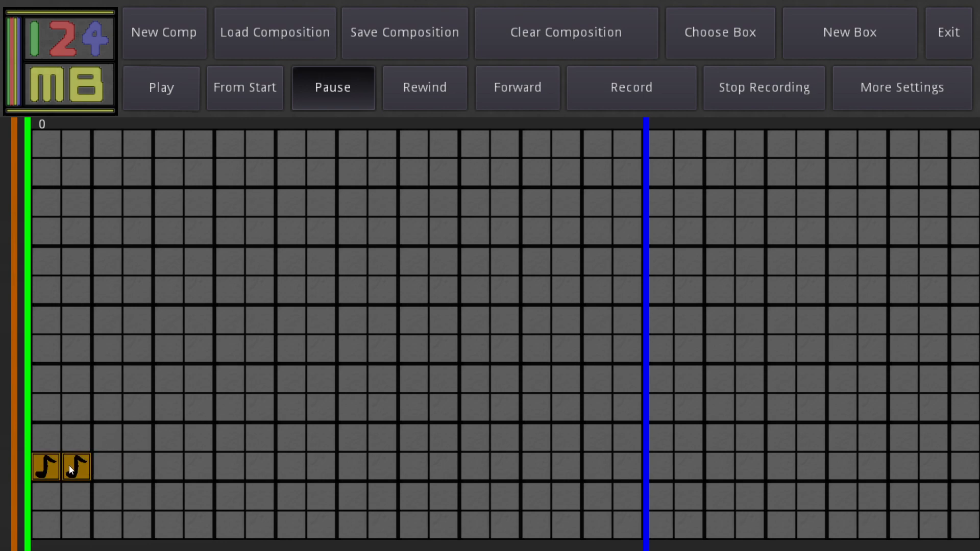
{"action": "left_click", "coordinate": [156, 93]}
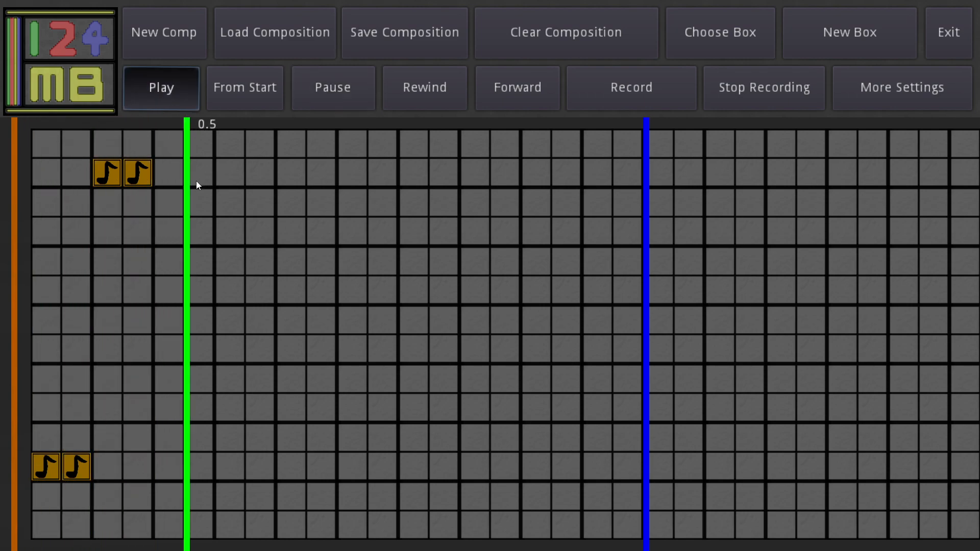
Step: Set the timeline speed to 5 and play the composition
{"action": "left_click", "coordinate": [954, 93]}
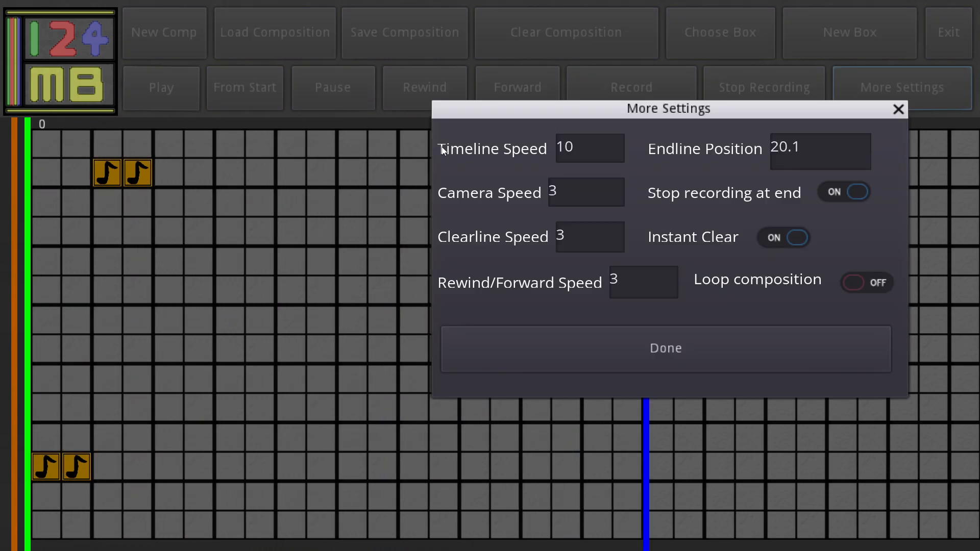
{"action": "type", "text": "5"}
{"action": "left_click", "coordinate": [591, 352]}
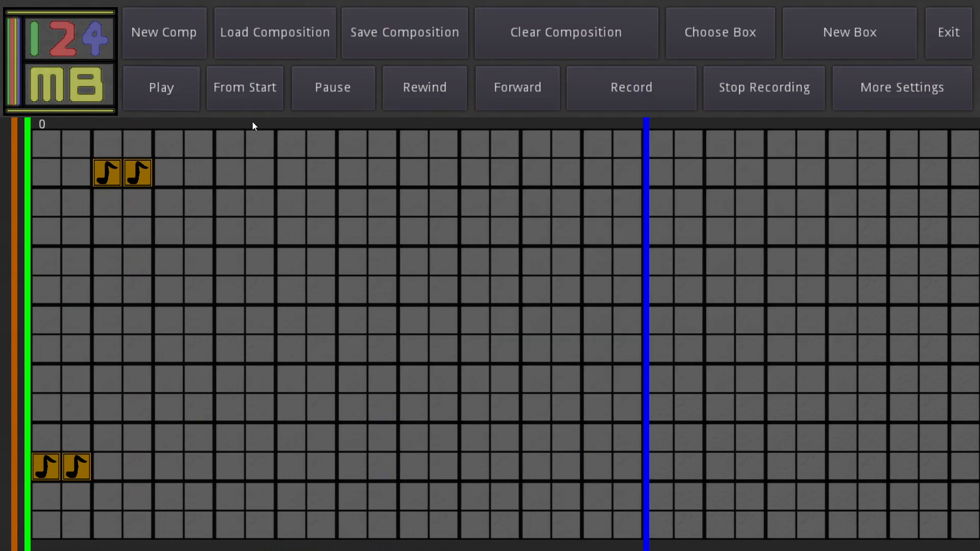
{"action": "left_click", "coordinate": [158, 87]}
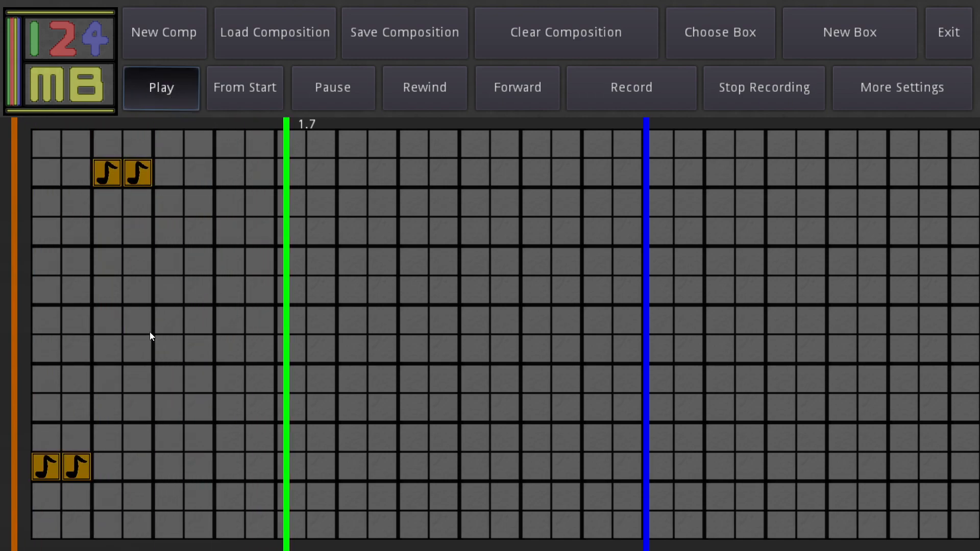
Step: Replace the row 2 Snare pair with pairs in row 4 (columns 3–4, 9–10), row 2 (columns 5–6) and row 9 (columns 7–8), and play
{"action": "left_click", "coordinate": [145, 167]}
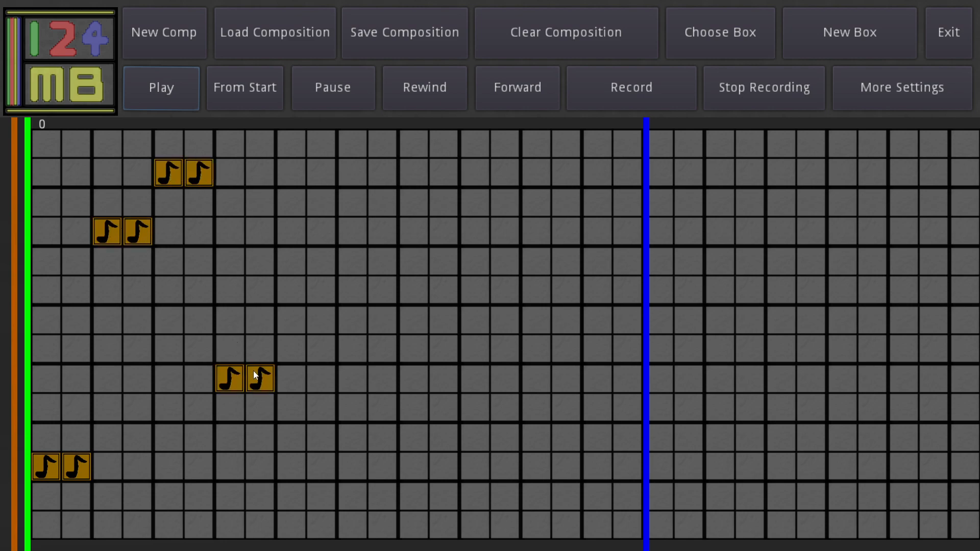
{"action": "left_click", "coordinate": [175, 97]}
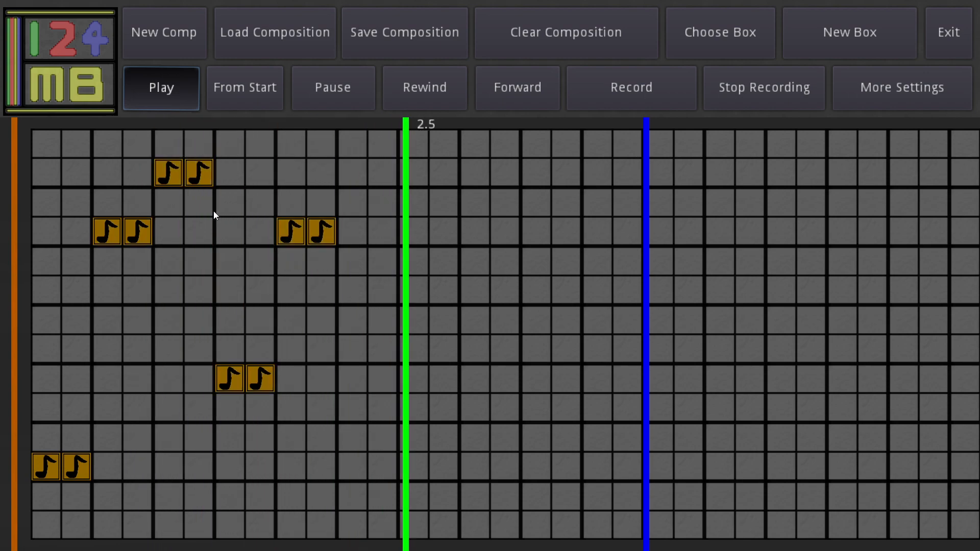
Step: Shift the Snare pair at columns 5–6 from row 2 to row 12, add a pair in row 12 at columns 11–12, and play
{"action": "left_click", "coordinate": [198, 171]}
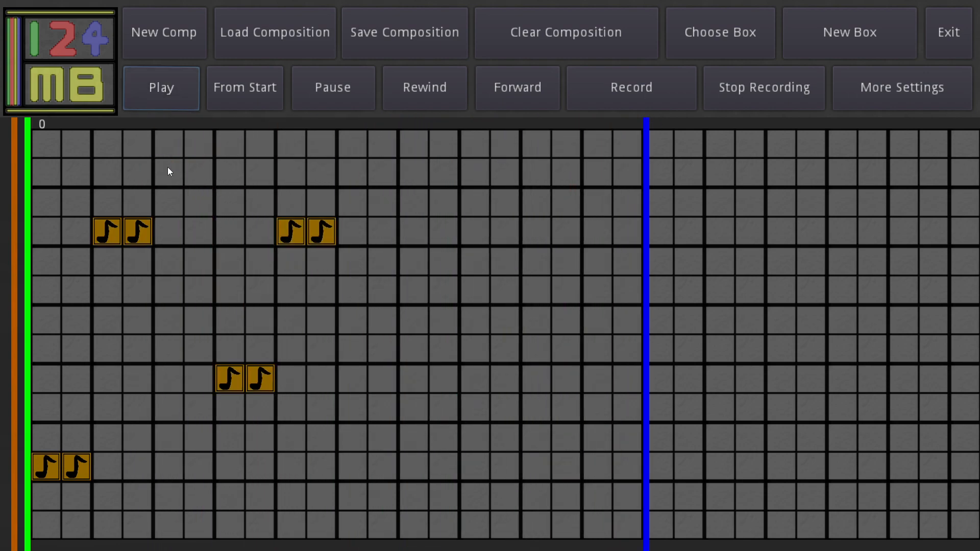
{"action": "left_click", "coordinate": [168, 466]}
{"action": "left_click", "coordinate": [198, 466]}
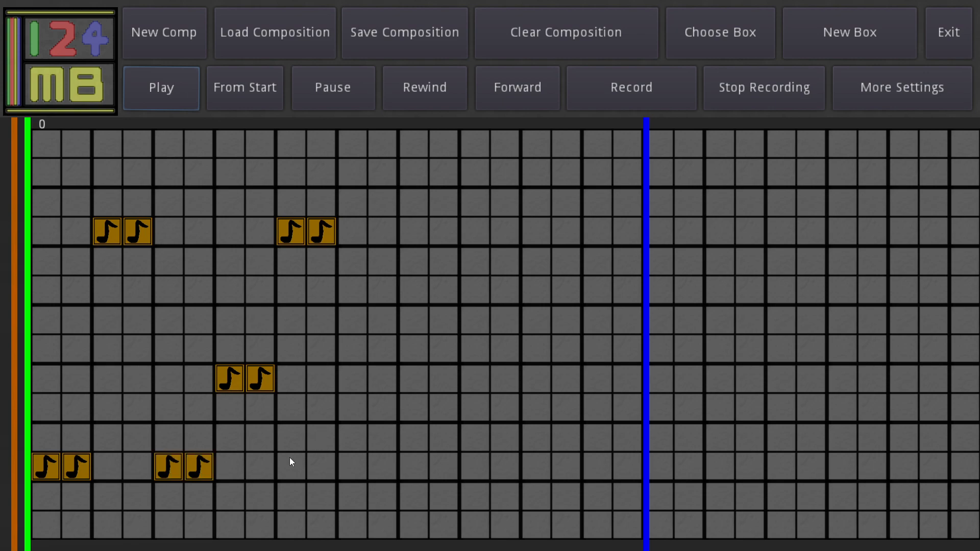
{"action": "left_click", "coordinate": [129, 105]}
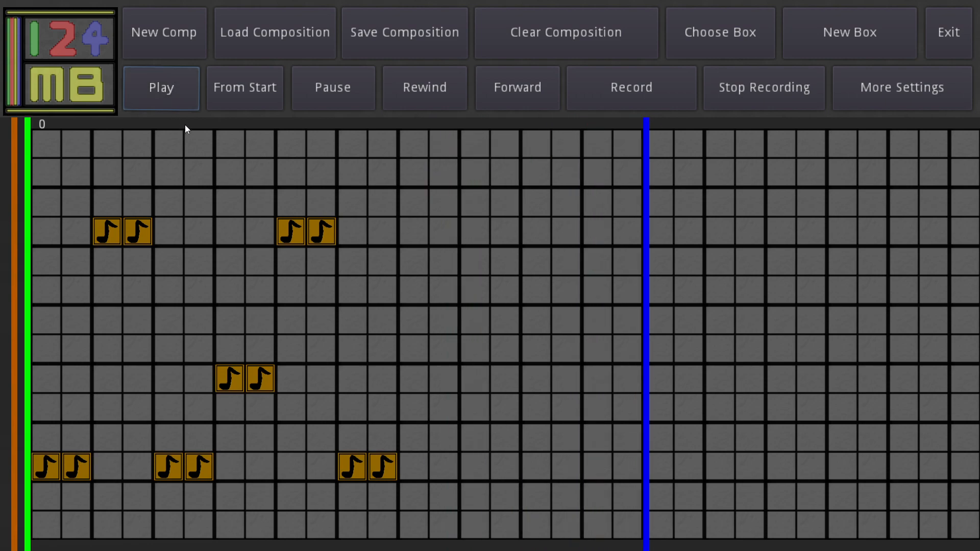
Step: Choose the Wood box, place notes in row 7 at columns 1, 4, 7 and 11, and play the composition
{"action": "left_click", "coordinate": [700, 56]}
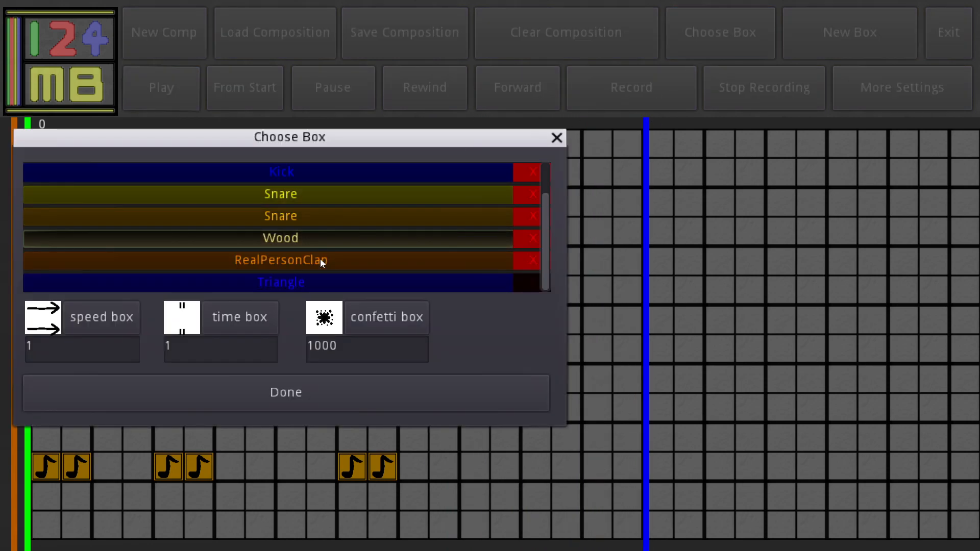
{"action": "left_click", "coordinate": [313, 388]}
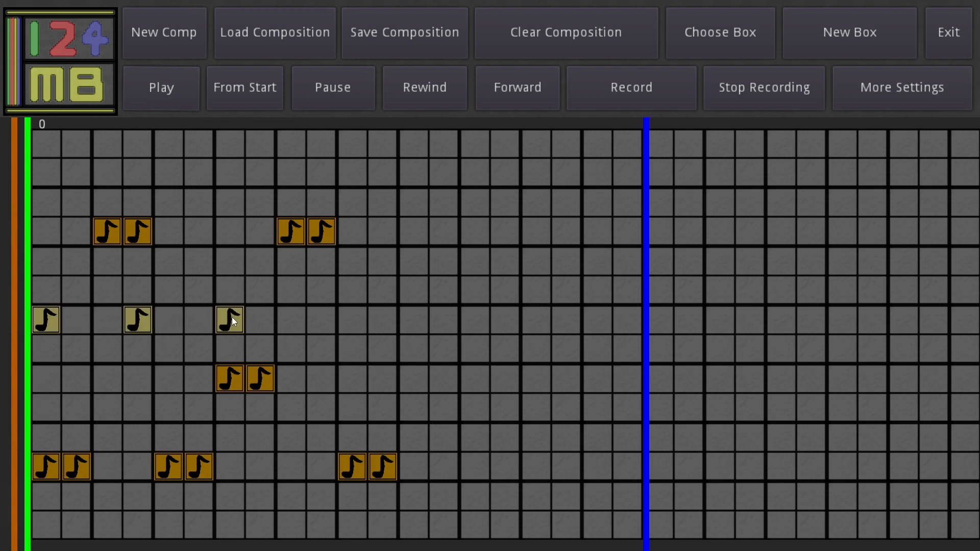
{"action": "left_click", "coordinate": [181, 99]}
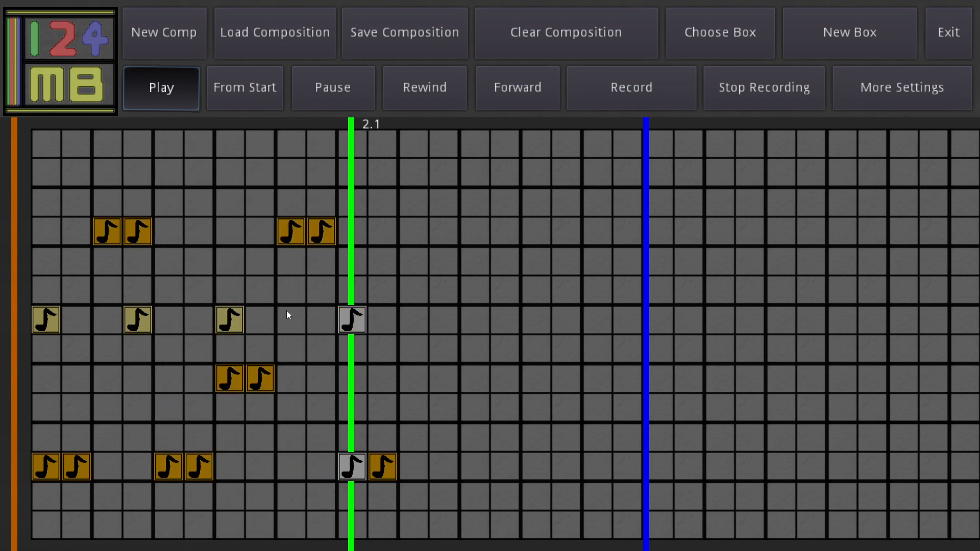
Step: Remove the four Wood notes from row 7
{"action": "left_click", "coordinate": [352, 319]}
{"action": "left_click", "coordinate": [230, 320]}
{"action": "left_click", "coordinate": [138, 319]}
{"action": "left_click", "coordinate": [49, 313]}
Step: Place Wood notes directly before and after every Snare pair except the first one, and play the composition
{"action": "left_click", "coordinate": [88, 228]}
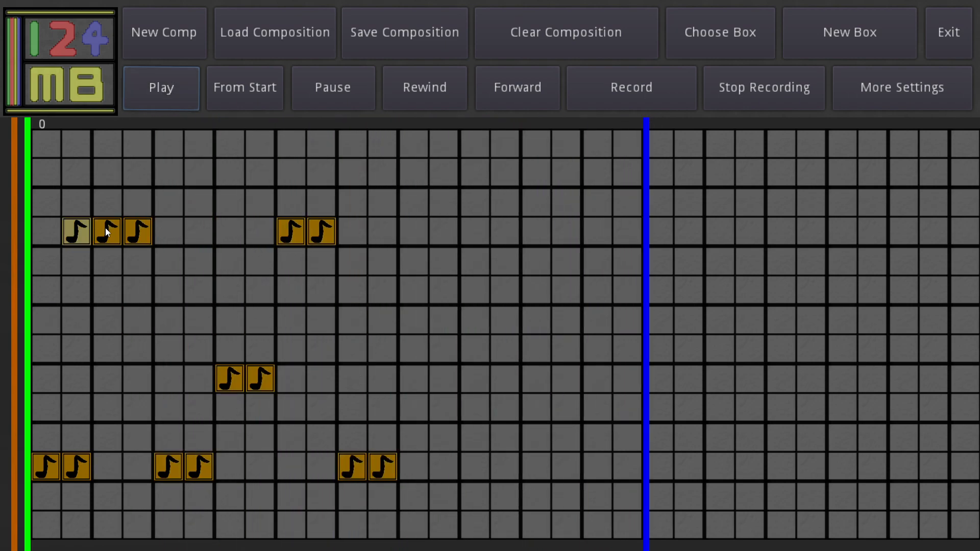
{"action": "left_click", "coordinate": [205, 379]}
{"action": "left_click", "coordinate": [254, 233]}
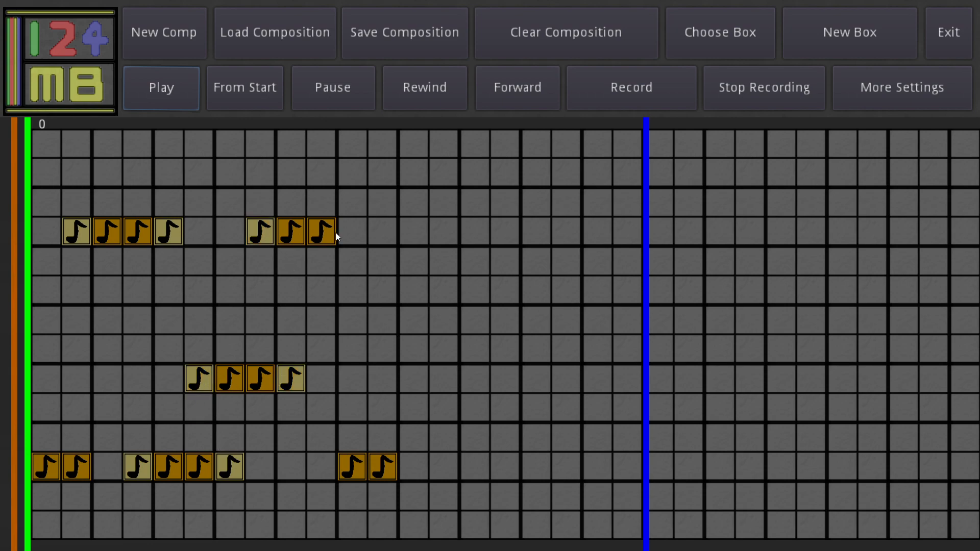
{"action": "left_click", "coordinate": [350, 232]}
{"action": "left_click", "coordinate": [190, 106]}
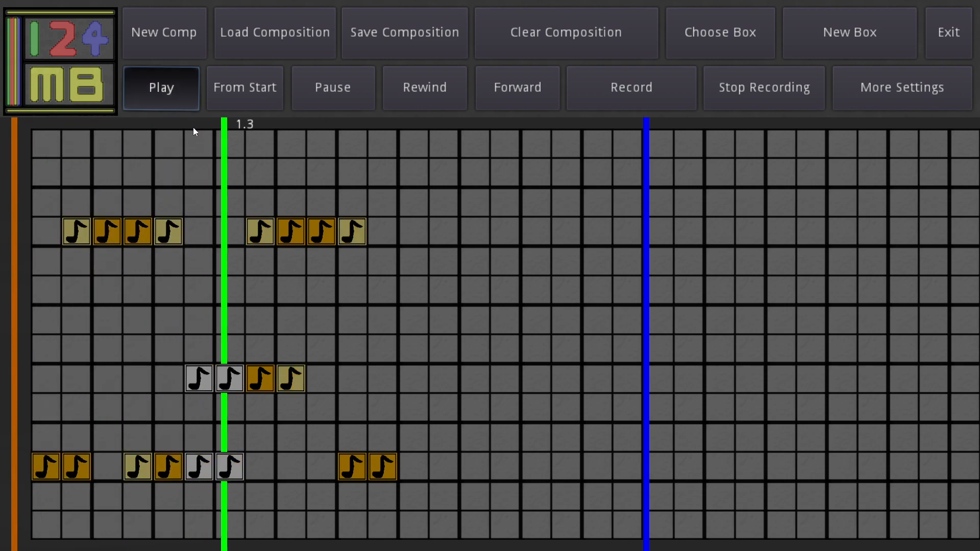
{"action": "left_click", "coordinate": [322, 466]}
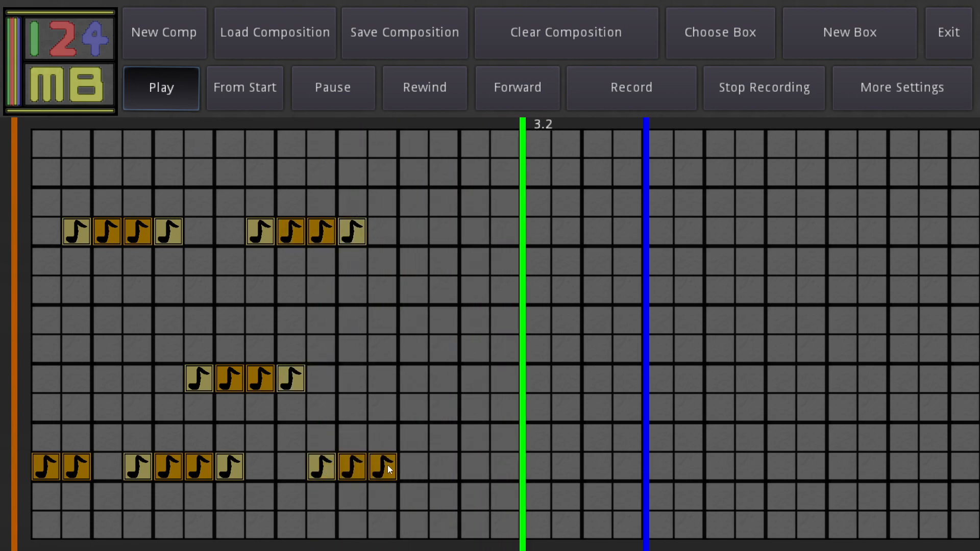
{"action": "left_click", "coordinate": [413, 466]}
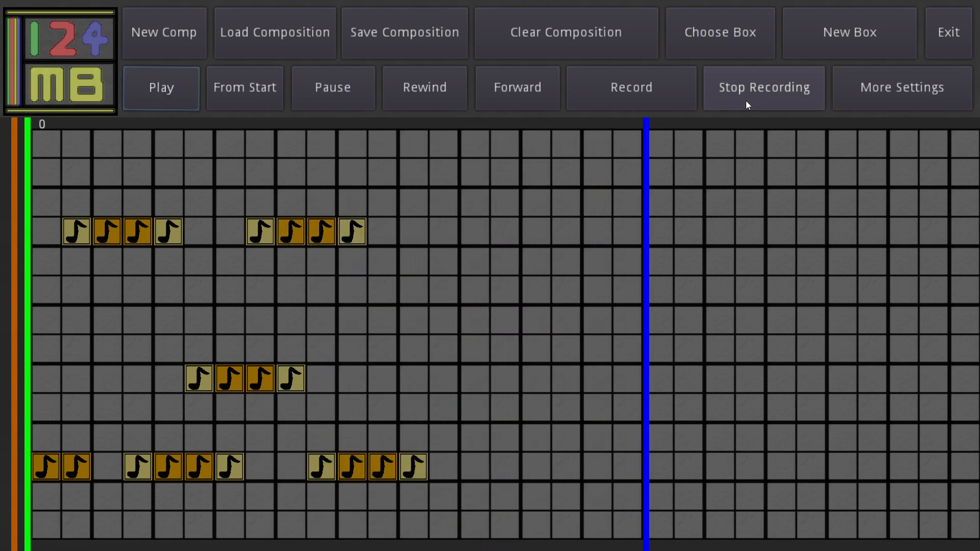
Step: Choose the Triangle box, place notes in row 14 at columns 1, 3, 6 and 7, and play the composition
{"action": "left_click", "coordinate": [745, 47]}
{"action": "left_click", "coordinate": [290, 382]}
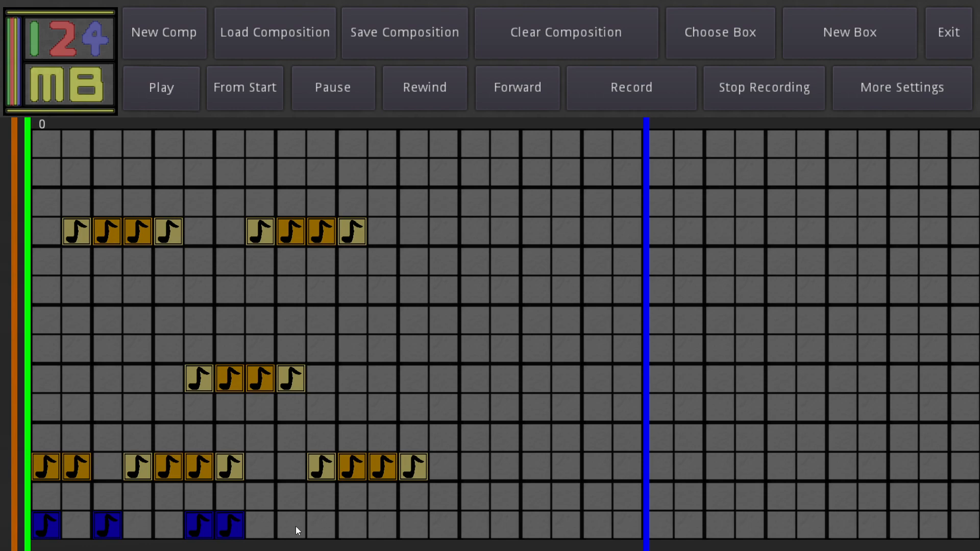
{"action": "left_click", "coordinate": [156, 86]}
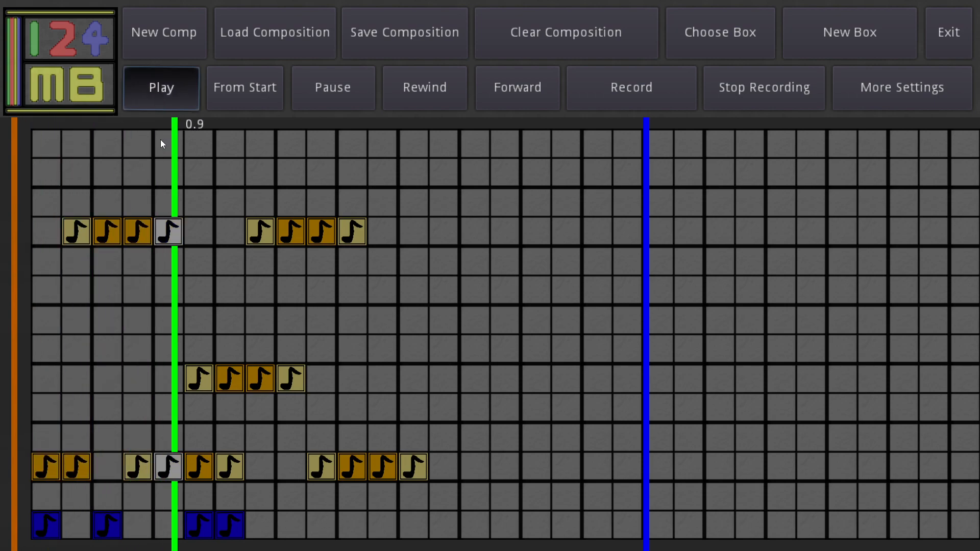
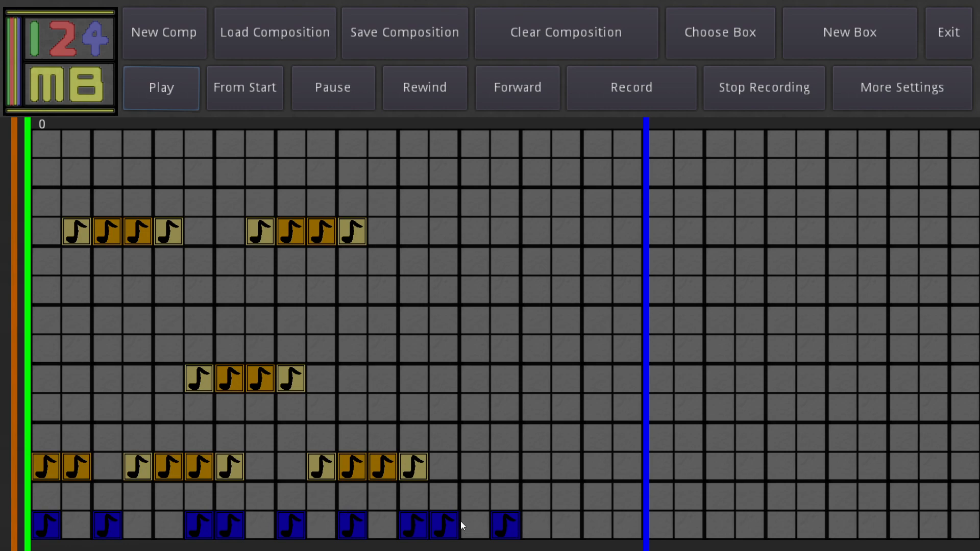
Step: Replace the Triangle notes after column 7 in row 14 with notes at columns 10, 12, 15, 16 and 19, and play
{"action": "left_click", "coordinate": [497, 520]}
{"action": "left_click", "coordinate": [443, 519]}
{"action": "left_click", "coordinate": [414, 520]}
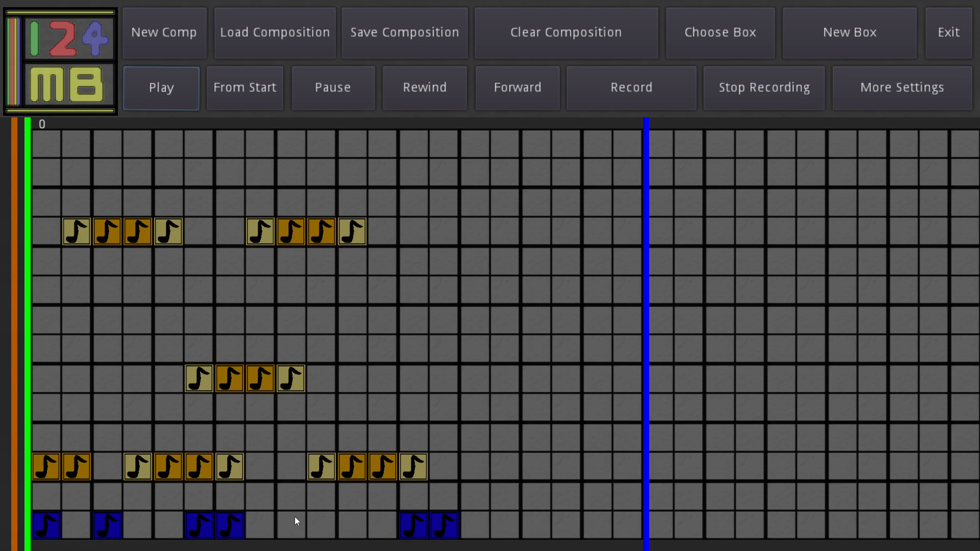
{"action": "left_click", "coordinate": [292, 519]}
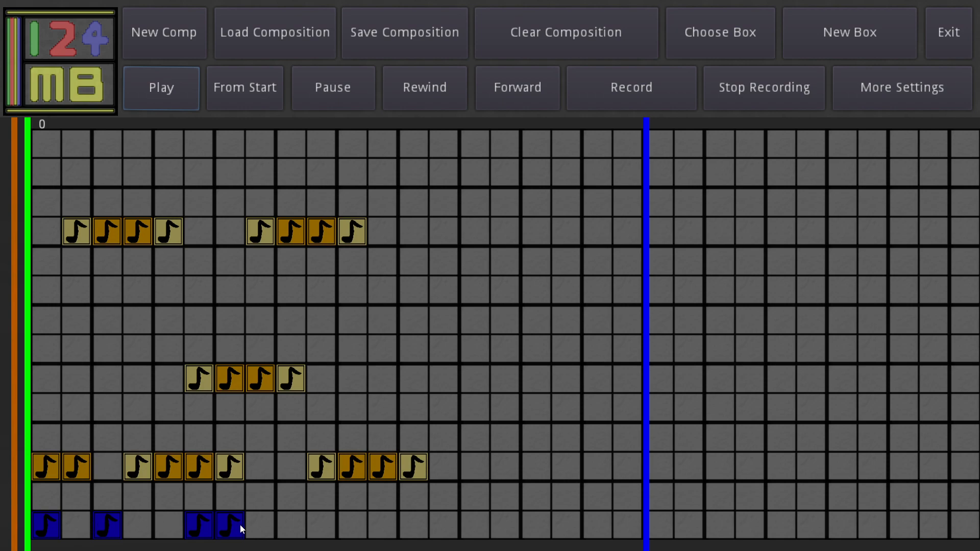
{"action": "left_click", "coordinate": [383, 524]}
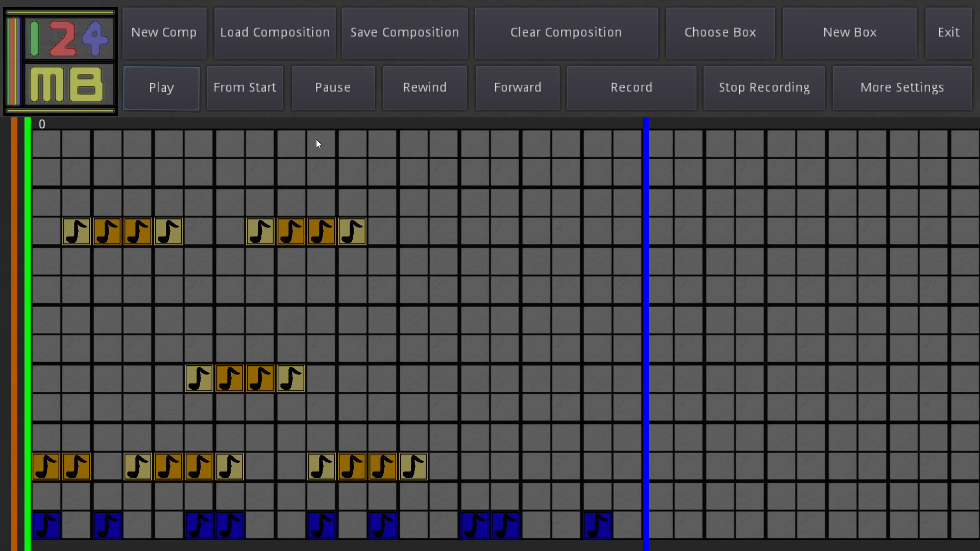
{"action": "left_click", "coordinate": [163, 99]}
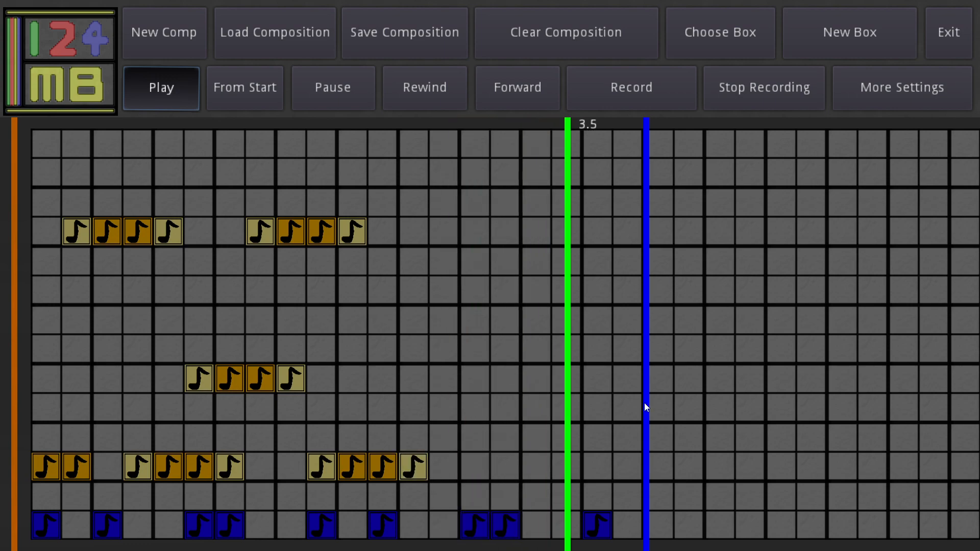
Step: Rearrange the Triangle notes in row 14 to fill every second column from 1 to 19, and play the composition
{"action": "left_click_drag", "start_coordinate": [600, 527], "coordinate": [217, 534]}
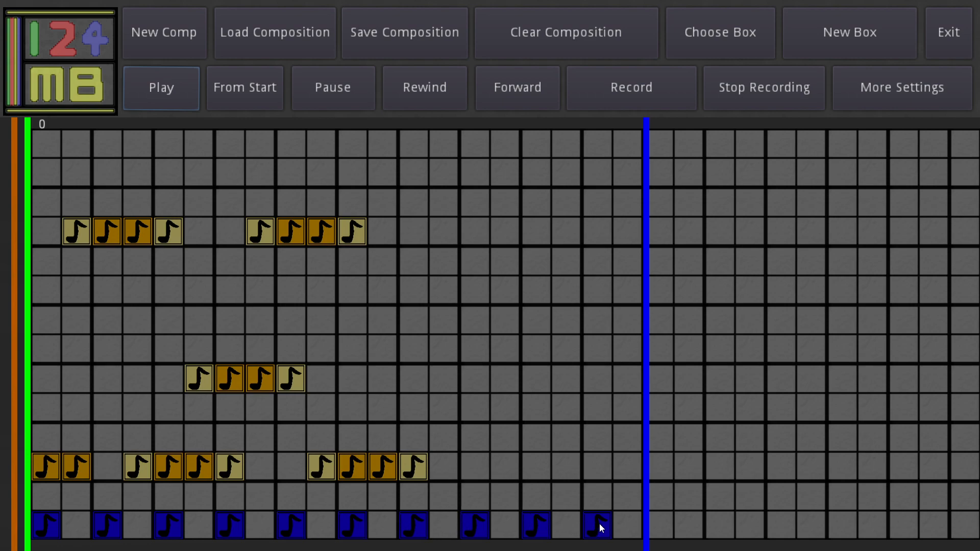
{"action": "left_click", "coordinate": [170, 105]}
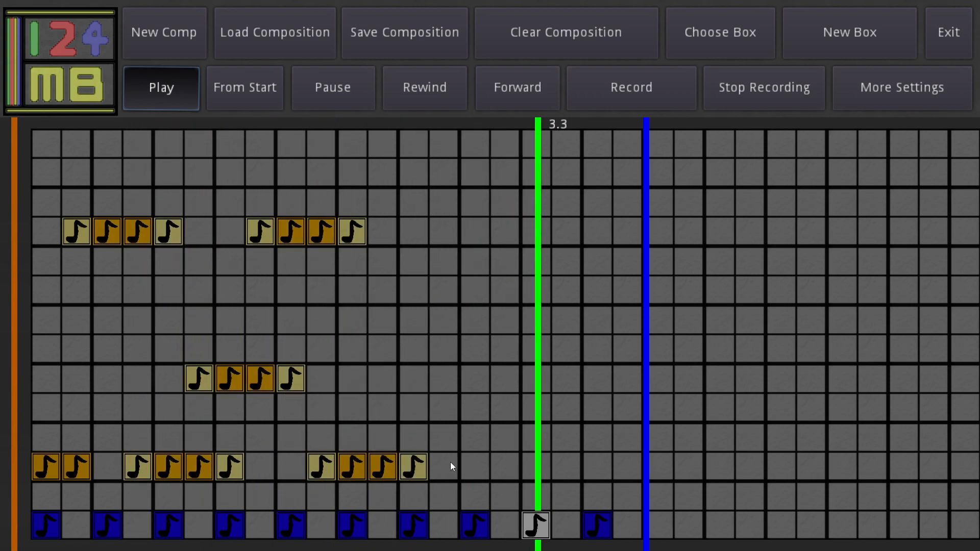
Step: Choose the orange Snare box and place note pairs in row 12 at columns 15–16 and in row 4 at columns 18–19
{"action": "left_click", "coordinate": [720, 24]}
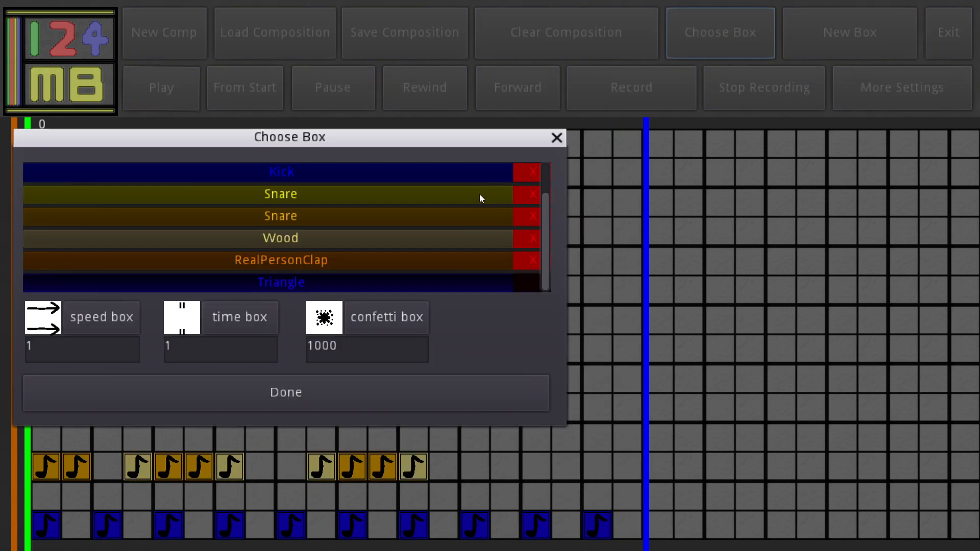
{"action": "left_click", "coordinate": [277, 215]}
{"action": "left_click", "coordinate": [329, 380]}
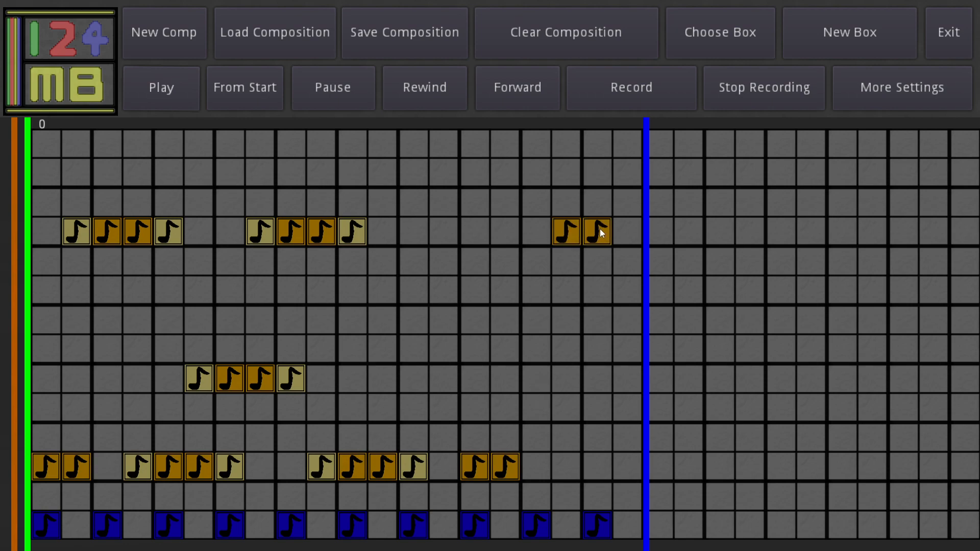
Step: Choose the Wood box, place notes in row 4 at columns 17 and 20, and play the composition
{"action": "left_click", "coordinate": [718, 32]}
{"action": "left_click", "coordinate": [290, 237]}
{"action": "left_click", "coordinate": [356, 380]}
{"action": "left_click", "coordinate": [192, 83]}
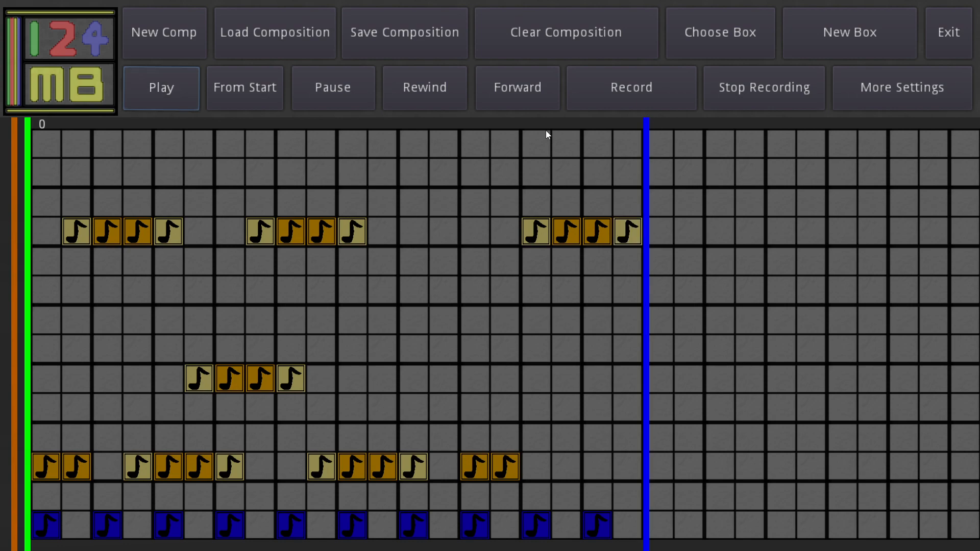
Step: Choose the RealPersonClap box for placing notes
{"action": "left_click", "coordinate": [710, 35]}
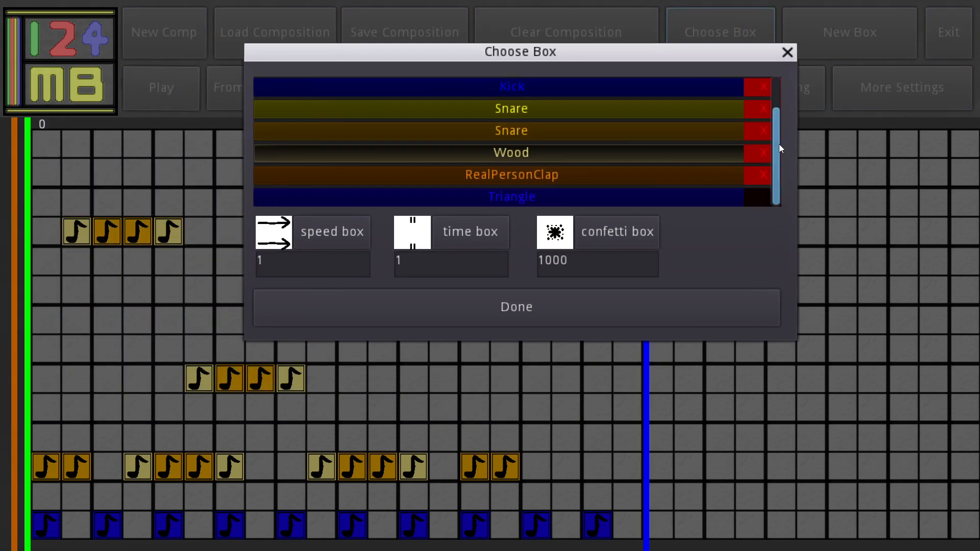
{"action": "left_click_drag", "start_coordinate": [779, 144], "coordinate": [771, 108]}
{"action": "left_click_drag", "start_coordinate": [641, 78], "coordinate": [336, 151]}
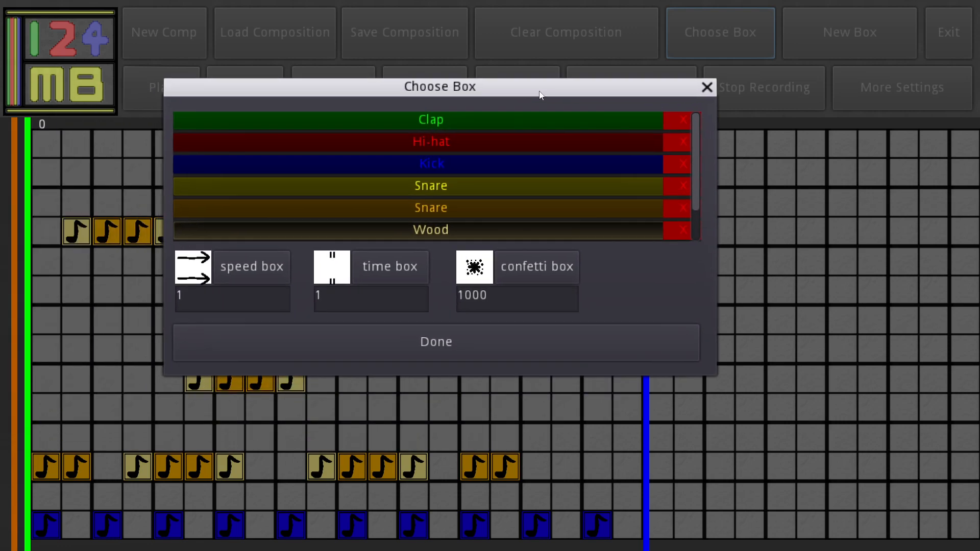
{"action": "left_click_drag", "start_coordinate": [698, 170], "coordinate": [702, 220]}
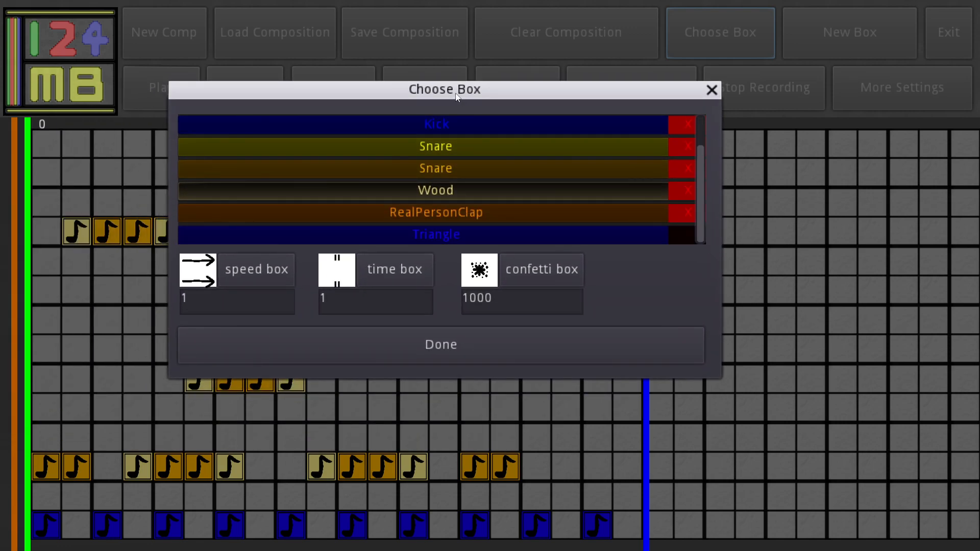
{"action": "left_click_drag", "start_coordinate": [456, 96], "coordinate": [575, 98]}
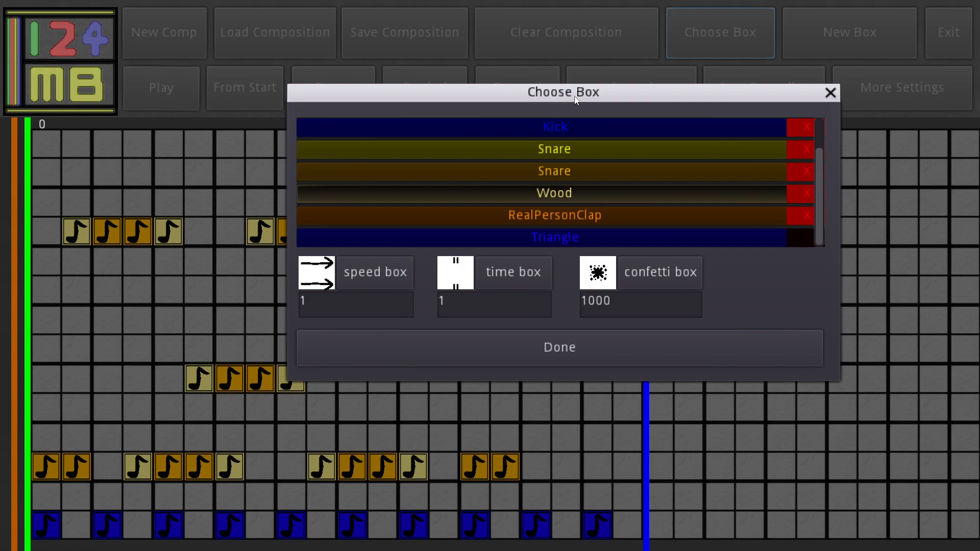
{"action": "left_click_drag", "start_coordinate": [528, 93], "coordinate": [381, 159]}
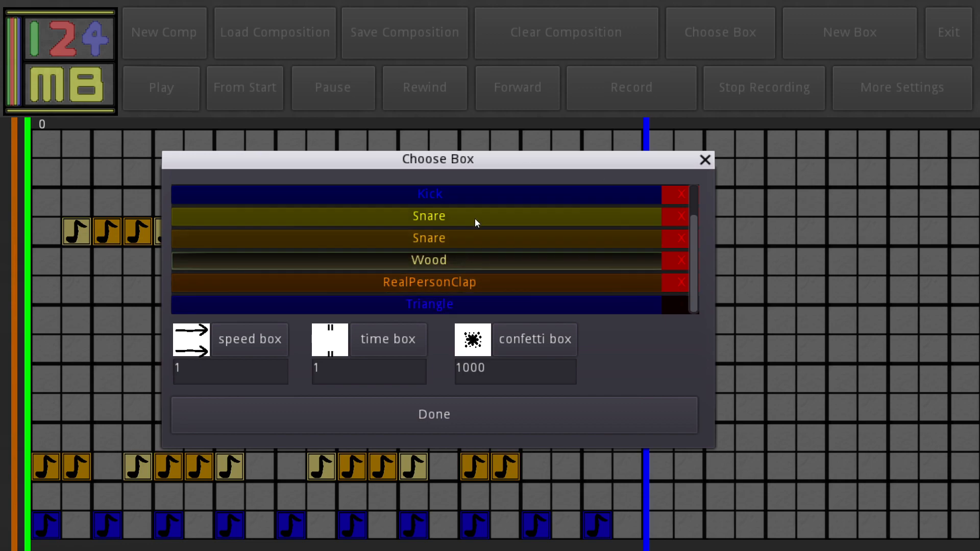
{"action": "left_click_drag", "start_coordinate": [448, 165], "coordinate": [601, 211]}
{"action": "left_click", "coordinate": [489, 221]}
{"action": "left_click", "coordinate": [478, 352]}
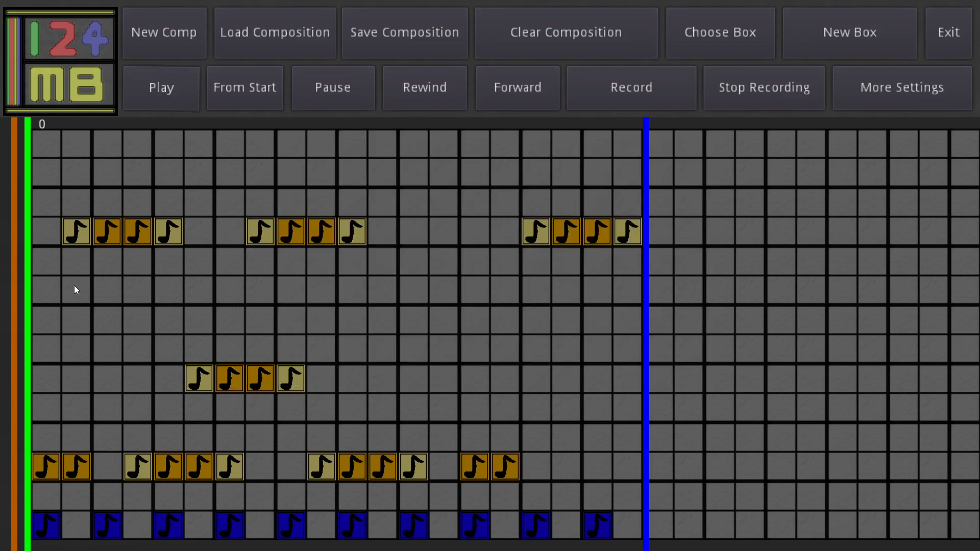
Step: Place RealPersonClap note pairs in row 2 at columns 1–2, 5–6, 9–10, 13–14, 16–17 and 19–20, playing the composition along the way
{"action": "left_click", "coordinate": [194, 173]}
{"action": "left_click", "coordinate": [189, 98]}
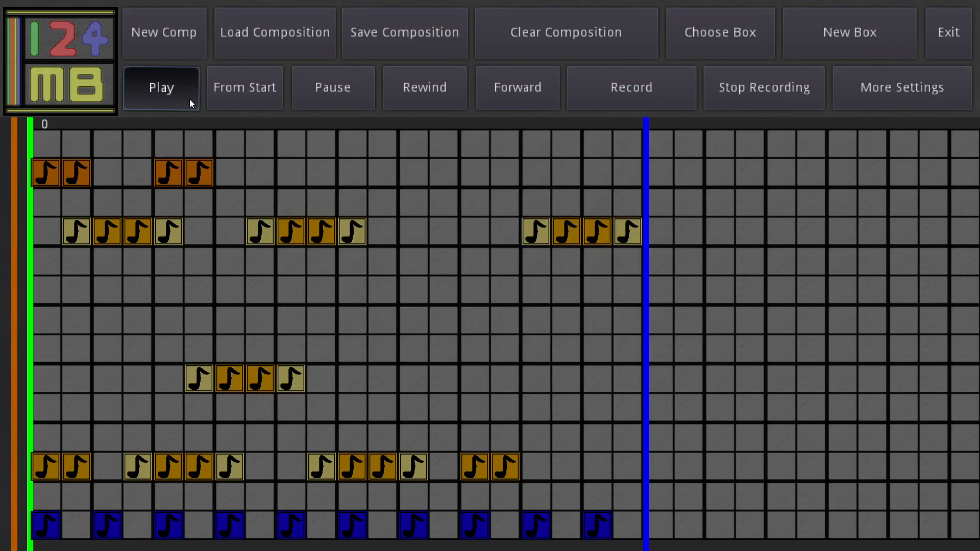
{"action": "left_click", "coordinate": [290, 173]}
{"action": "left_click", "coordinate": [321, 173]}
{"action": "left_click", "coordinate": [411, 174]}
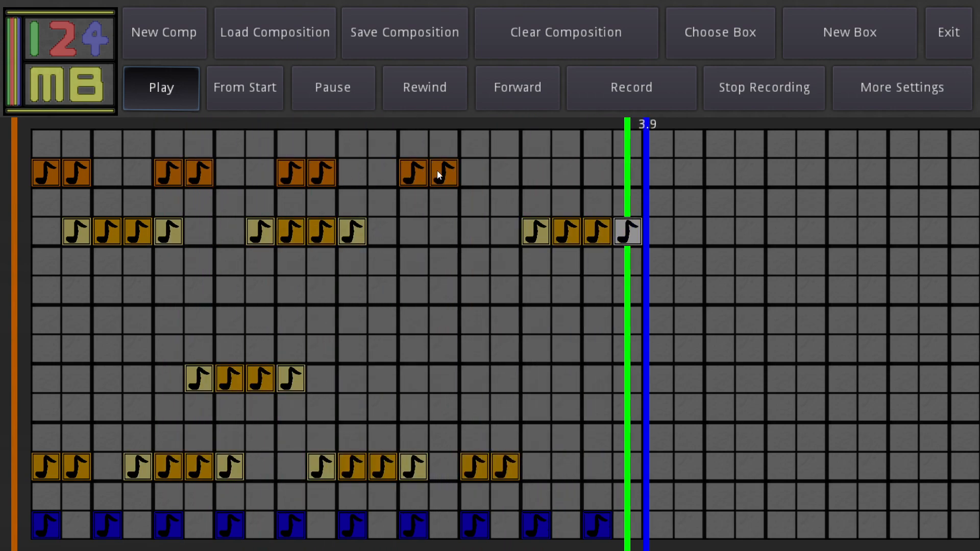
{"action": "left_click", "coordinate": [438, 172]}
{"action": "left_click", "coordinate": [505, 173]}
{"action": "left_click", "coordinate": [597, 174]}
{"action": "left_click", "coordinate": [627, 173]}
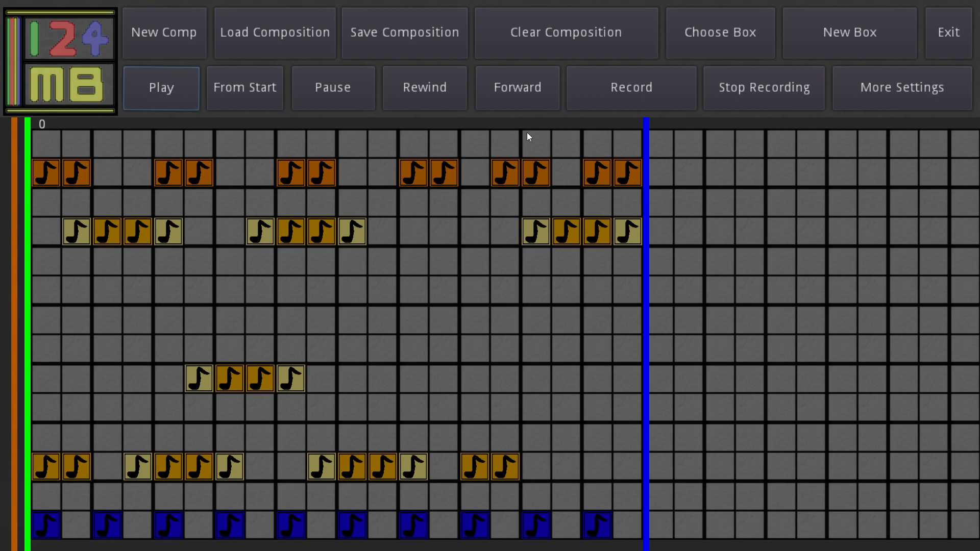
Step: Remove the row 2 note at column 19, play the composition, and shift the clap pair from columns 16–17 to 17–18
{"action": "left_click", "coordinate": [133, 89]}
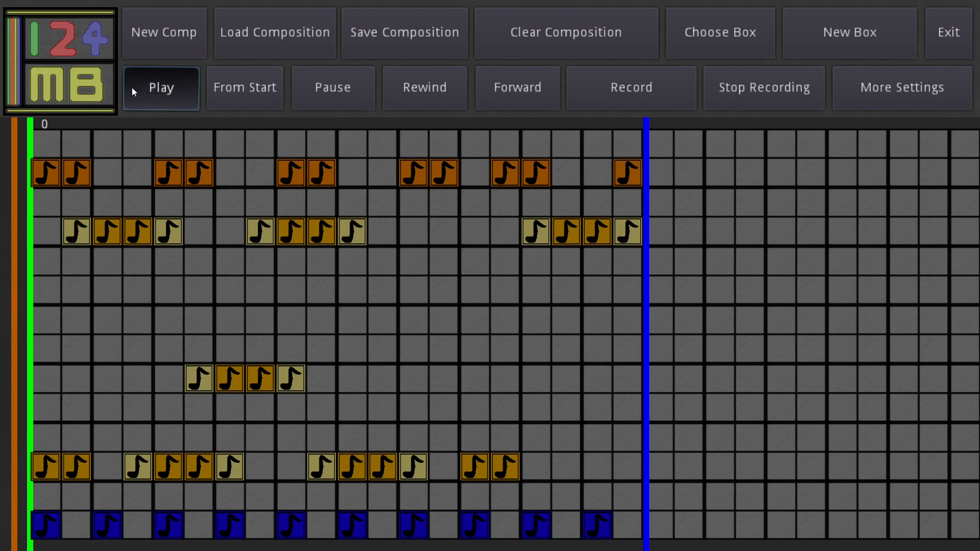
{"action": "left_click", "coordinate": [531, 176]}
{"action": "left_click", "coordinate": [513, 176]}
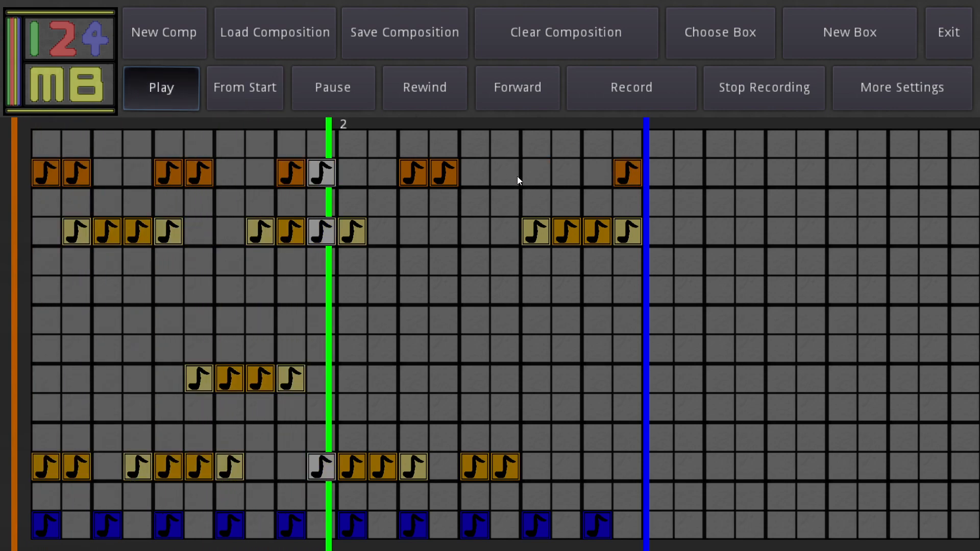
{"action": "left_click", "coordinate": [536, 173]}
{"action": "left_click", "coordinate": [566, 173]}
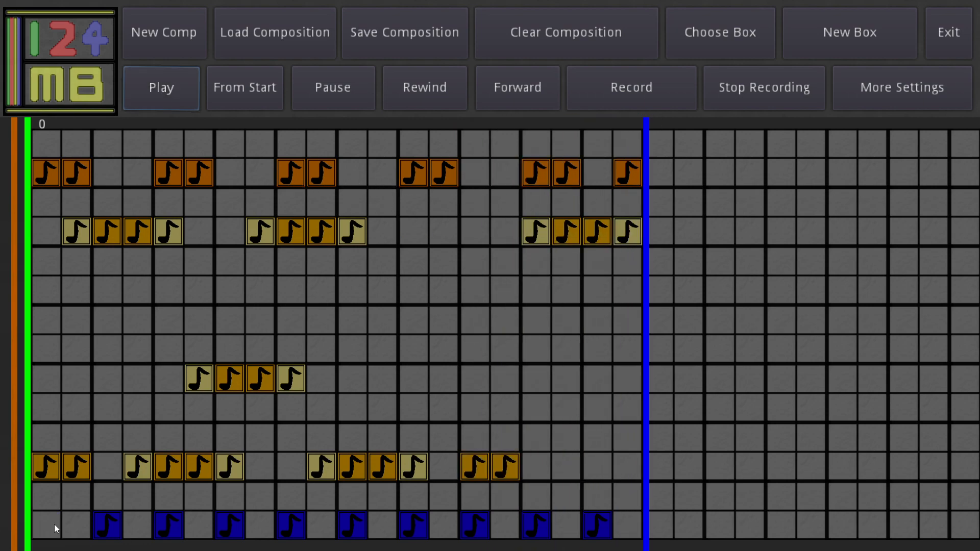
Step: Clear all Triangle notes from row 14 and play the composition
{"action": "left_click_drag", "start_coordinate": [51, 525], "coordinate": [527, 528]}
{"action": "left_click", "coordinate": [177, 100]}
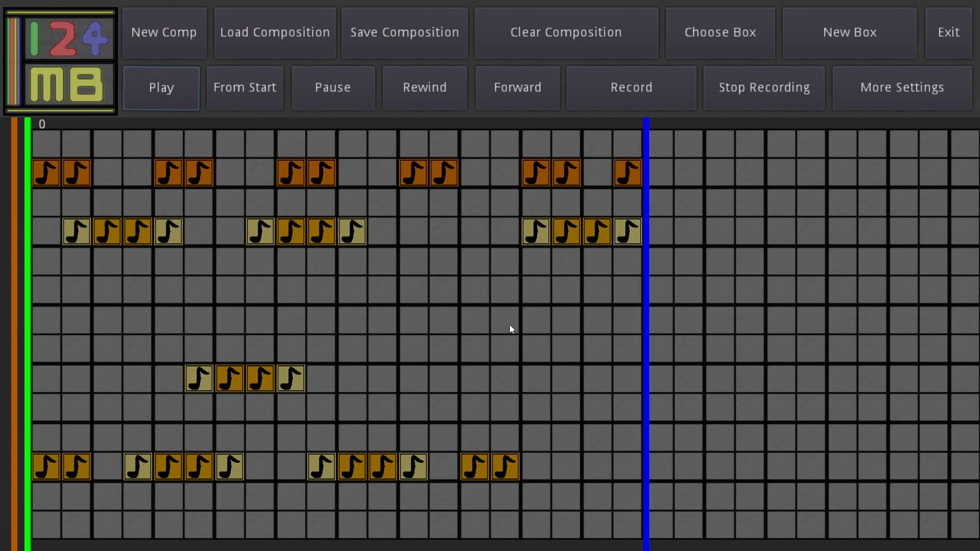
Step: Start a new box named Sleighbell and set its colour to light purple, 948bff
{"action": "left_click", "coordinate": [840, 11]}
{"action": "key", "text": "ctrl+a"}
{"action": "type", "text": "S"}
{"action": "type", "text": "leighbel"}
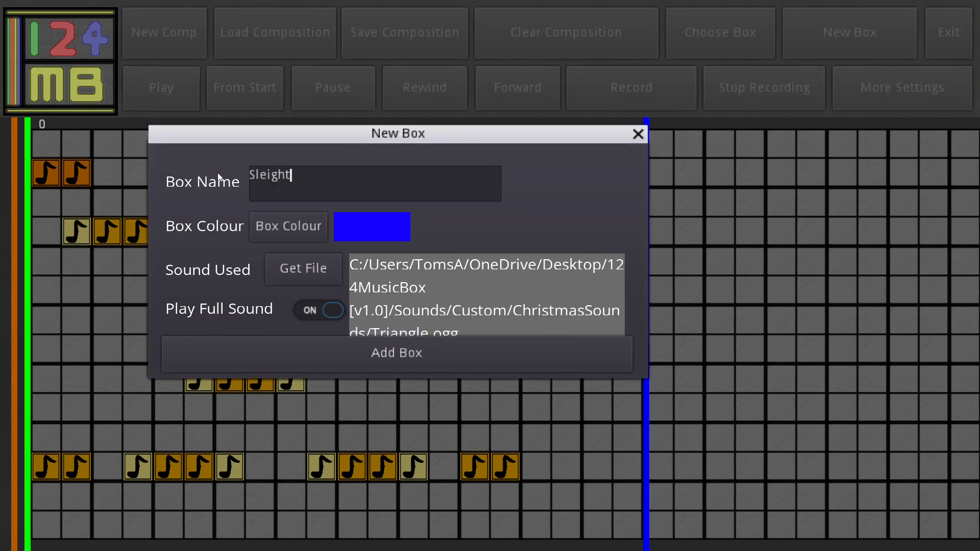
{"action": "type", "text": "l"}
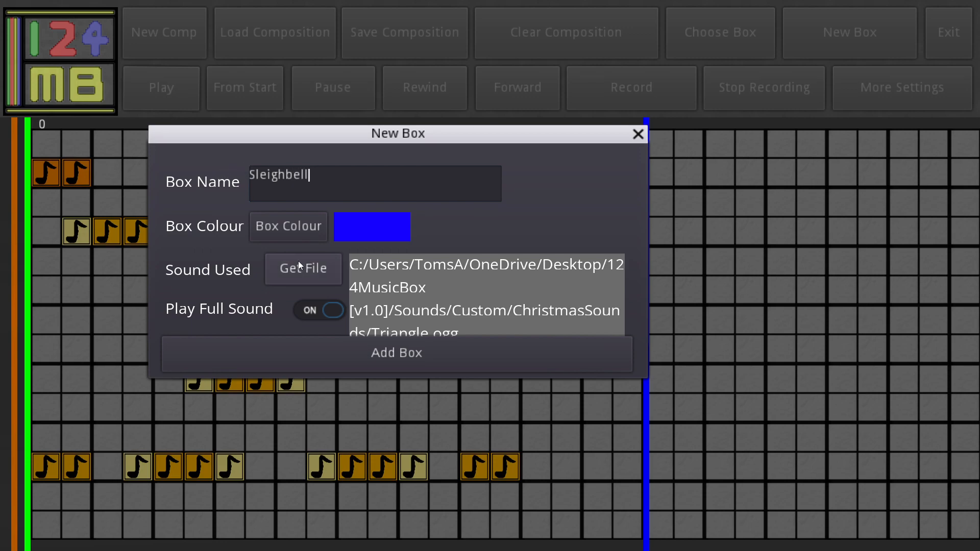
{"action": "left_click", "coordinate": [289, 226]}
{"action": "left_click_drag", "start_coordinate": [413, 162], "coordinate": [394, 92]}
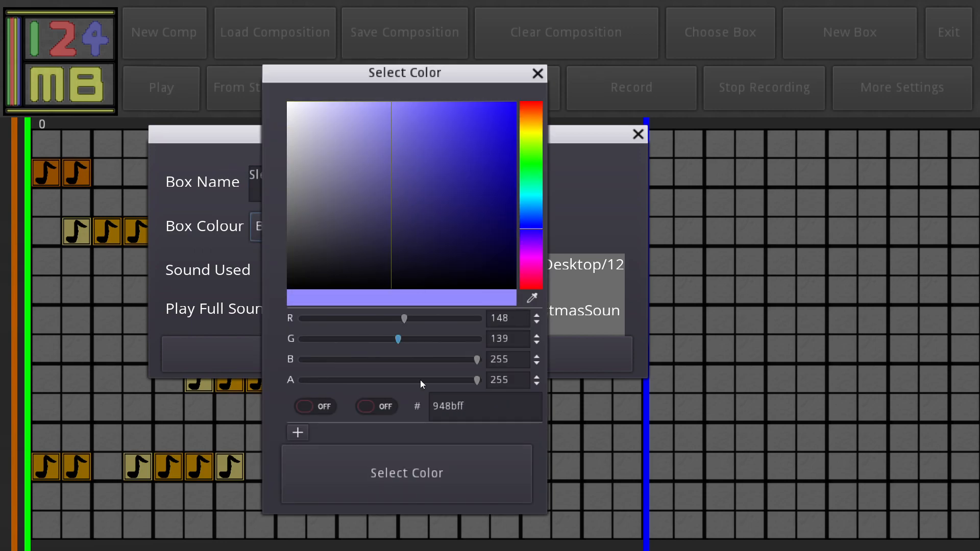
{"action": "left_click", "coordinate": [405, 473]}
Step: Assign SleighBell.ogg from the ChristmasSounds files as the new box's sound and add the box
{"action": "left_click", "coordinate": [305, 266]}
{"action": "scroll", "coordinate": [290, 210], "scroll_direction": "down", "scroll_amount": 3}
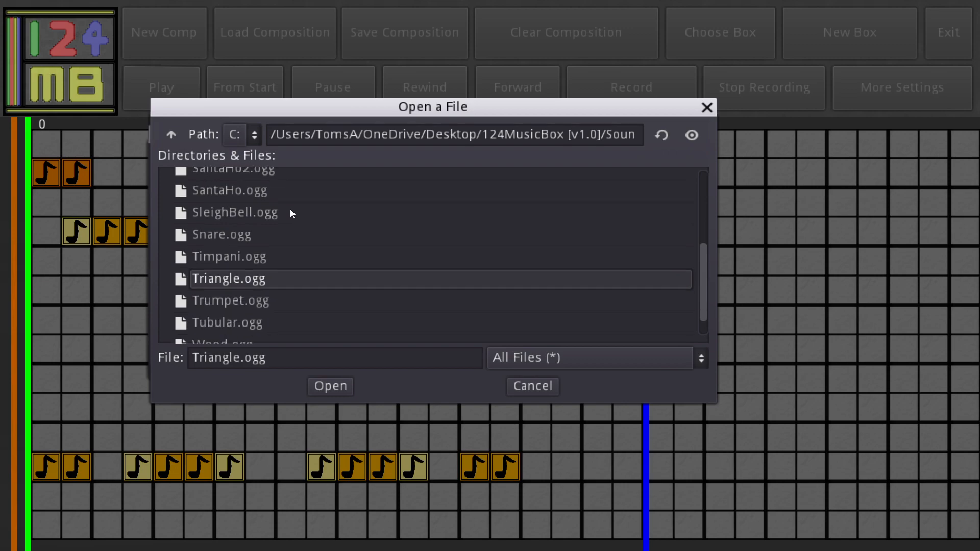
{"action": "left_click_drag", "start_coordinate": [244, 104], "coordinate": [401, 46]}
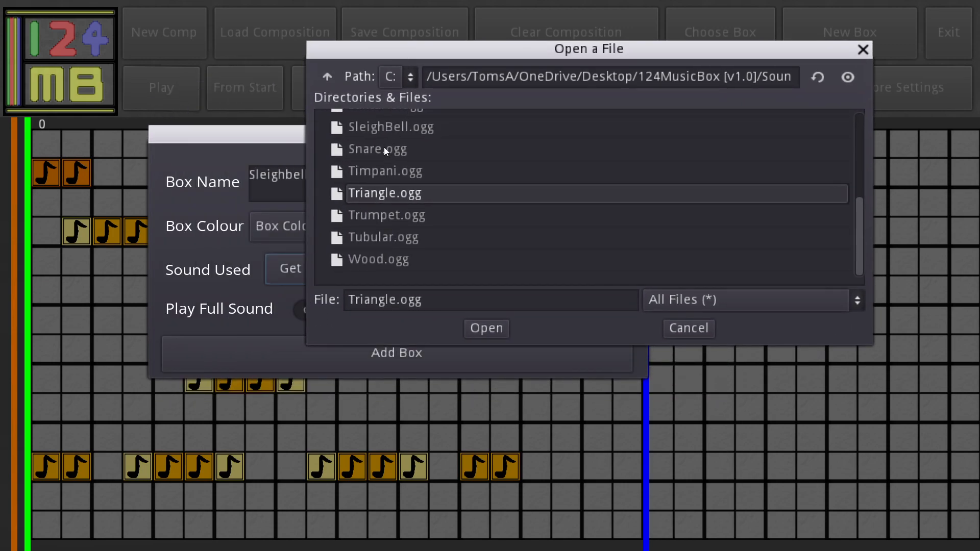
{"action": "scroll", "coordinate": [406, 170], "scroll_direction": "up", "scroll_amount": 5}
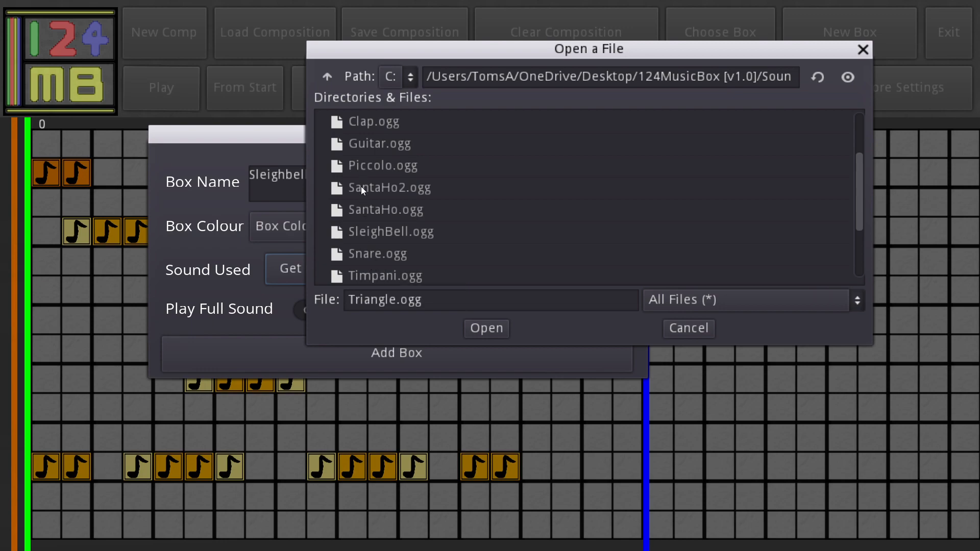
{"action": "scroll", "coordinate": [378, 153], "scroll_direction": "up", "scroll_amount": 2}
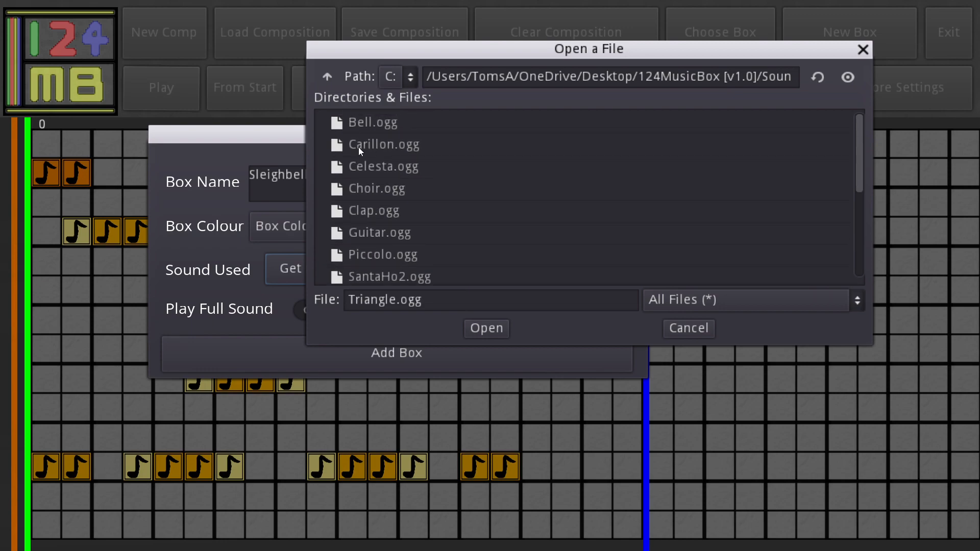
{"action": "scroll", "coordinate": [372, 124], "scroll_direction": "down", "scroll_amount": 1}
{"action": "scroll", "coordinate": [419, 192], "scroll_direction": "up", "scroll_amount": 1}
{"action": "scroll", "coordinate": [388, 206], "scroll_direction": "down", "scroll_amount": 2}
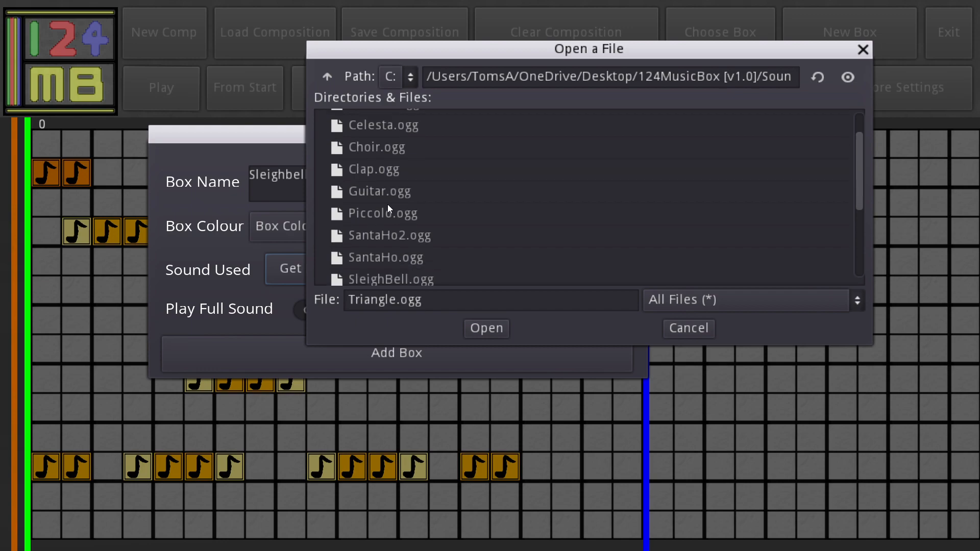
{"action": "scroll", "coordinate": [414, 224], "scroll_direction": "down", "scroll_amount": 3}
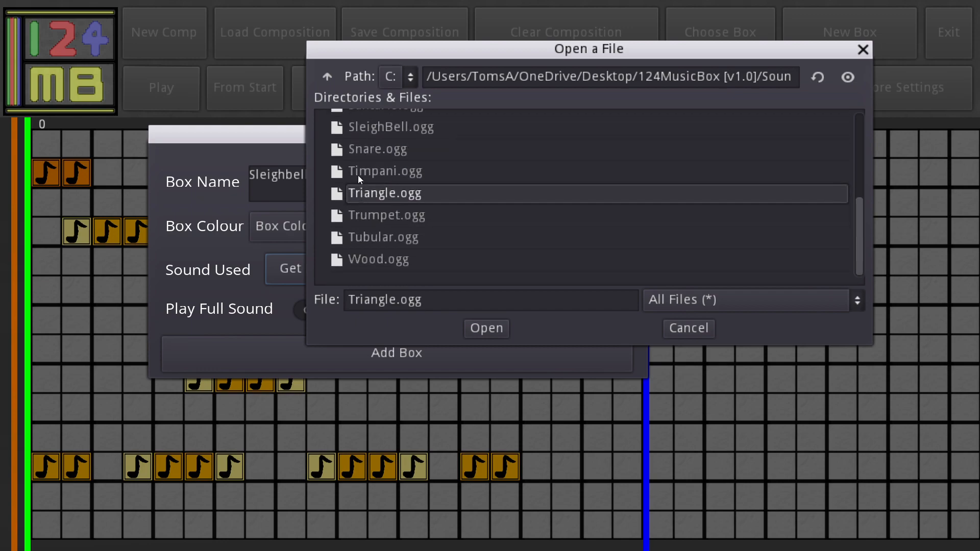
{"action": "double_click", "coordinate": [400, 127]}
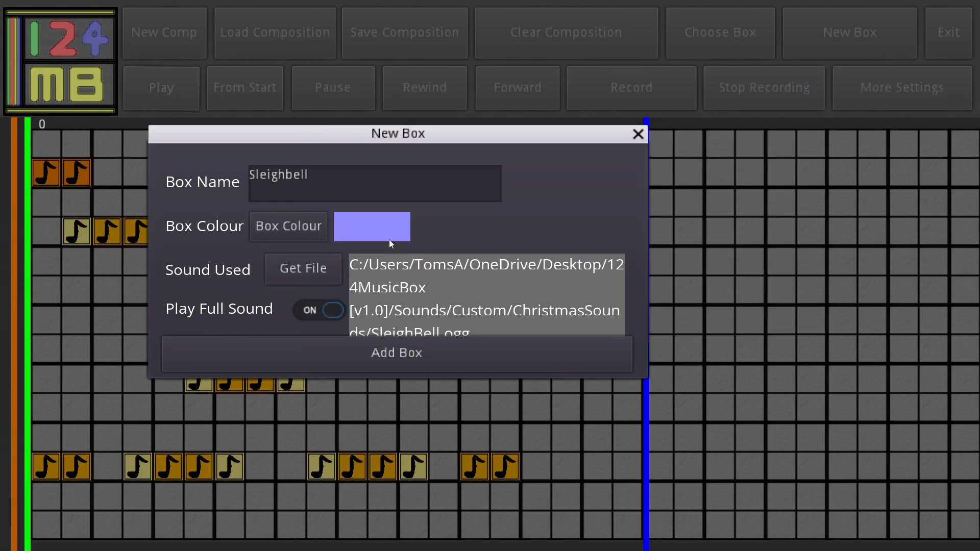
{"action": "left_click", "coordinate": [305, 351]}
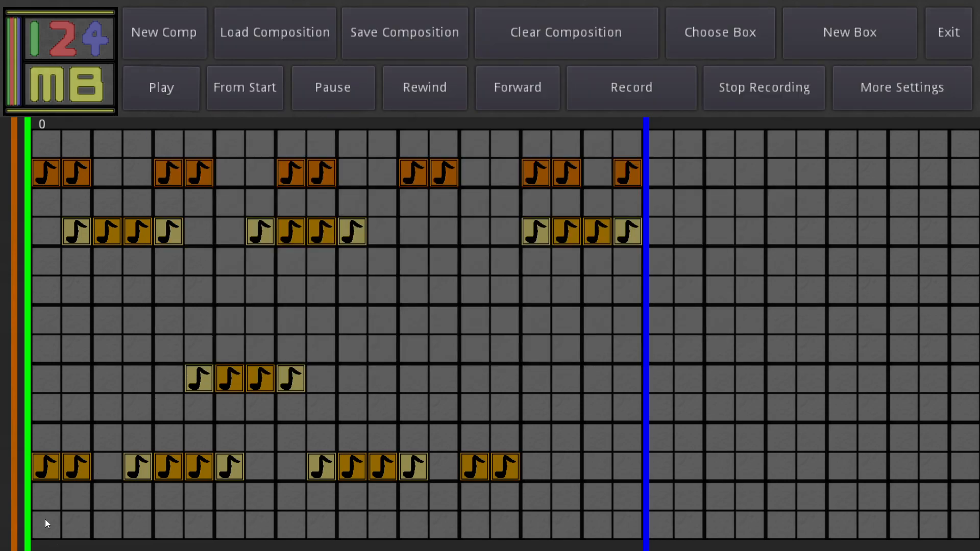
Step: Try Sleighbell notes in row 14, clear them, place notes in row 7 at columns 1 and 3 instead, and play
{"action": "left_click_drag", "start_coordinate": [77, 526], "coordinate": [37, 533]}
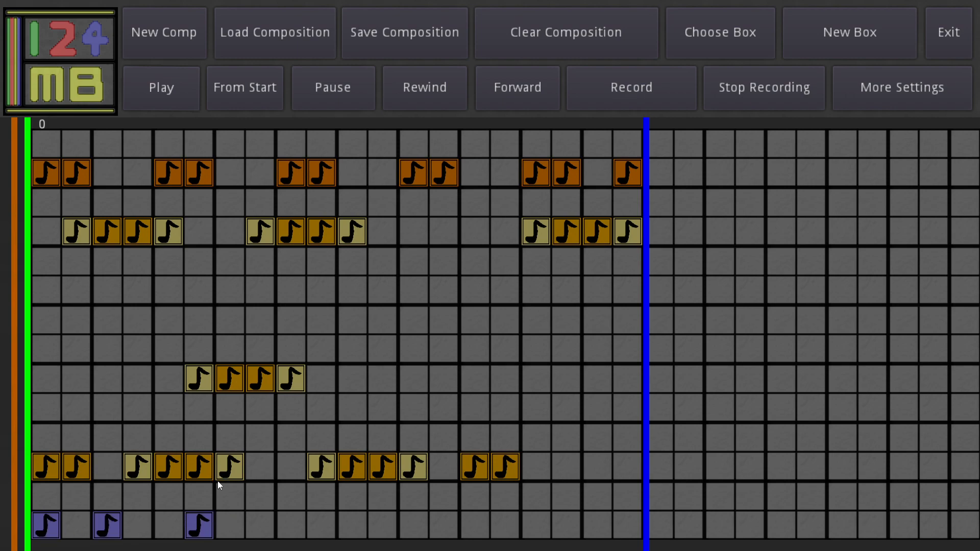
{"action": "left_click_drag", "start_coordinate": [161, 531], "coordinate": [45, 529]}
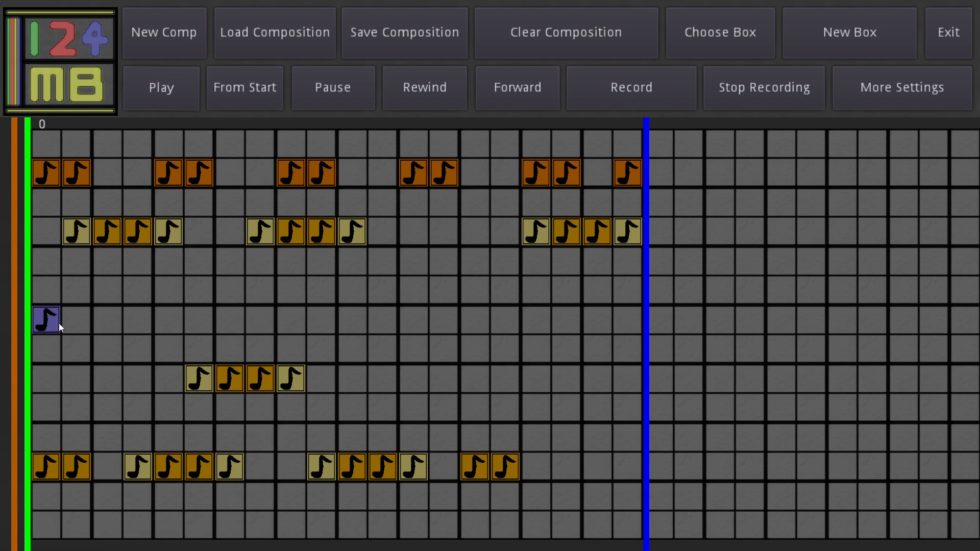
{"action": "left_click", "coordinate": [163, 88]}
{"action": "left_click", "coordinate": [128, 327]}
{"action": "left_click", "coordinate": [106, 319]}
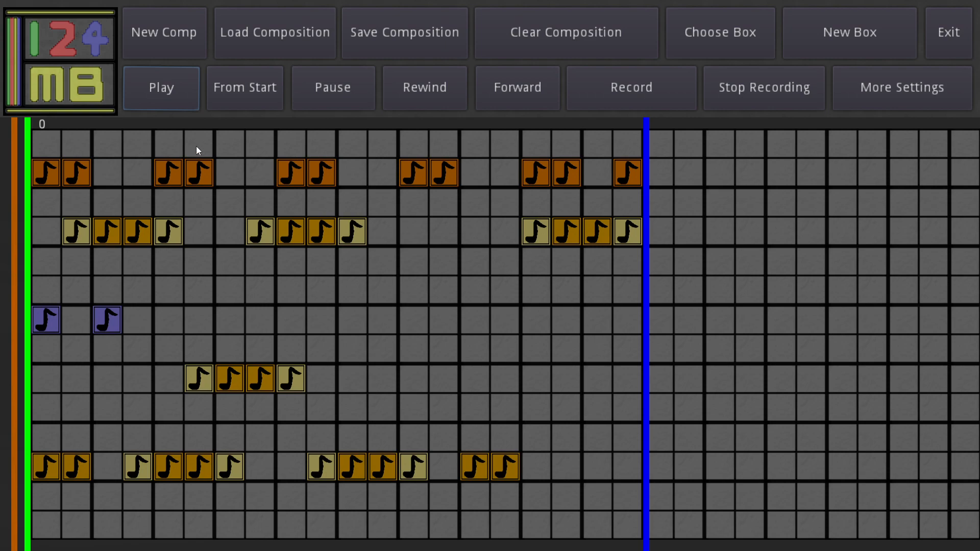
{"action": "left_click", "coordinate": [182, 106]}
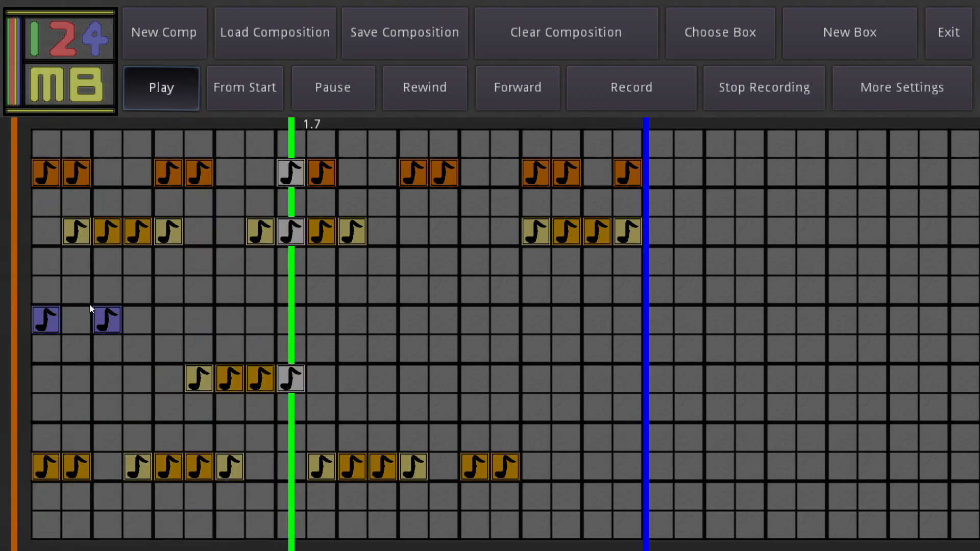
Step: Extend the Sleighbell notes in row 7 to every second column from 5 to 19, and play the composition
{"action": "left_click", "coordinate": [170, 321]}
{"action": "left_click", "coordinate": [228, 319]}
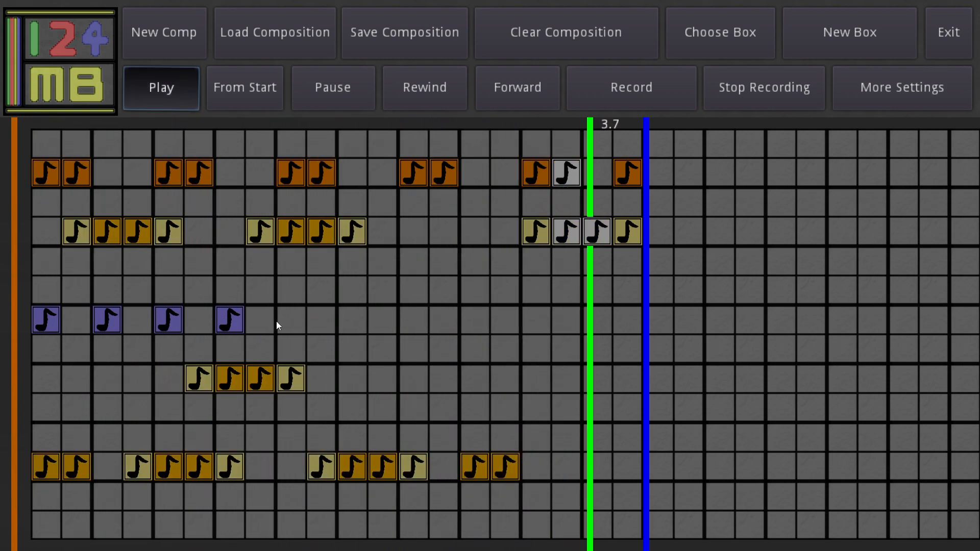
{"action": "left_click", "coordinate": [291, 320]}
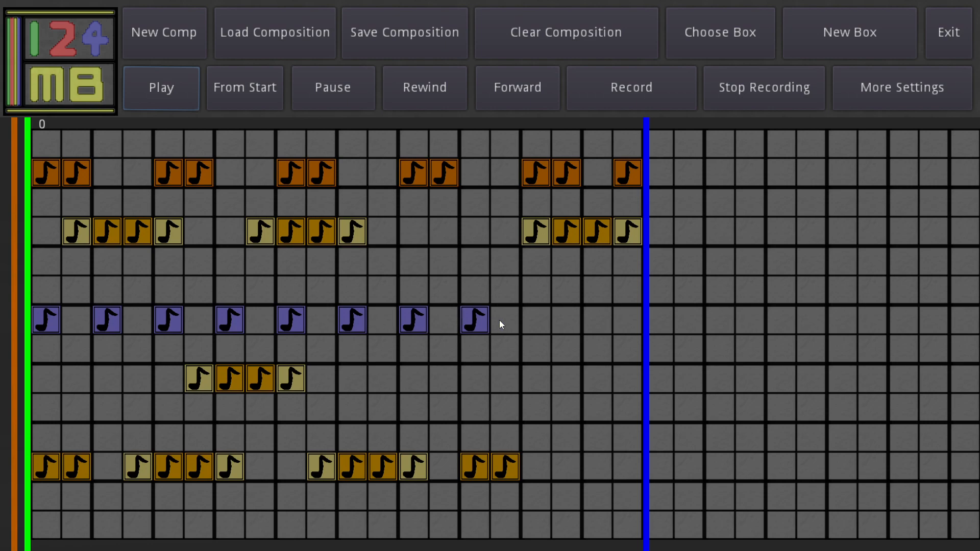
{"action": "left_click_drag", "start_coordinate": [590, 320], "coordinate": [593, 320]}
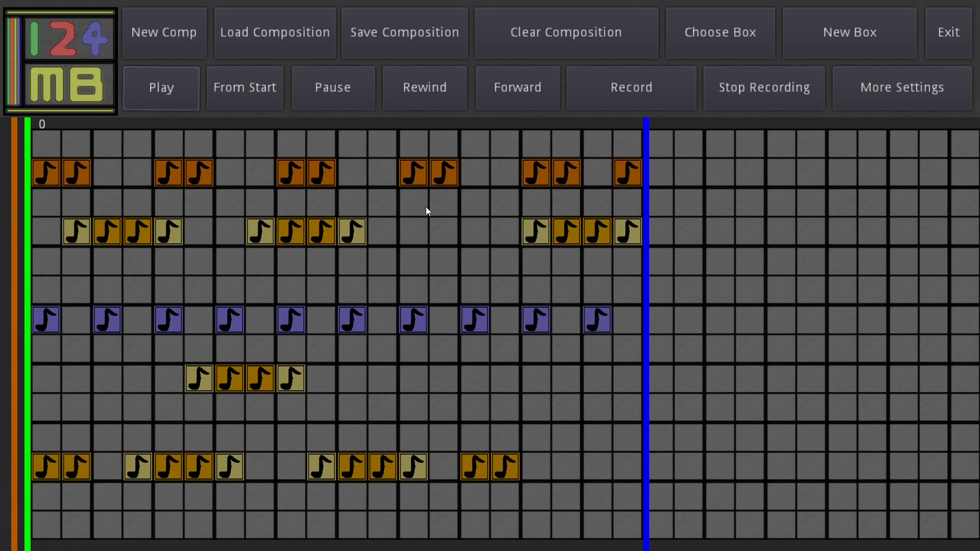
{"action": "left_click", "coordinate": [153, 99]}
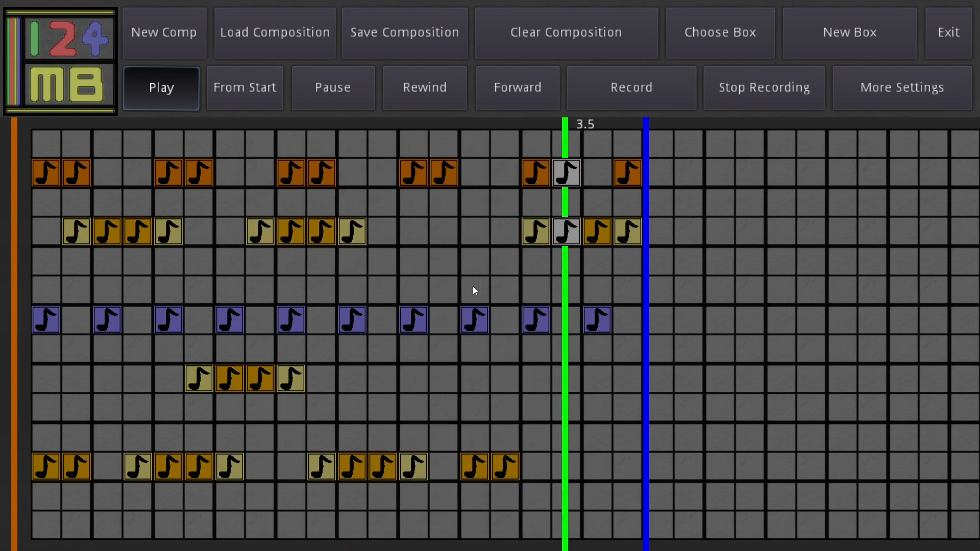
Step: Set the composition's playback speed to 4 in the additional settings and play it
{"action": "left_click", "coordinate": [888, 94]}
{"action": "left_click", "coordinate": [564, 148]}
{"action": "key", "text": "BackSpace"}
{"action": "type", "text": "4"}
{"action": "left_click", "coordinate": [540, 365]}
{"action": "left_click", "coordinate": [168, 105]}
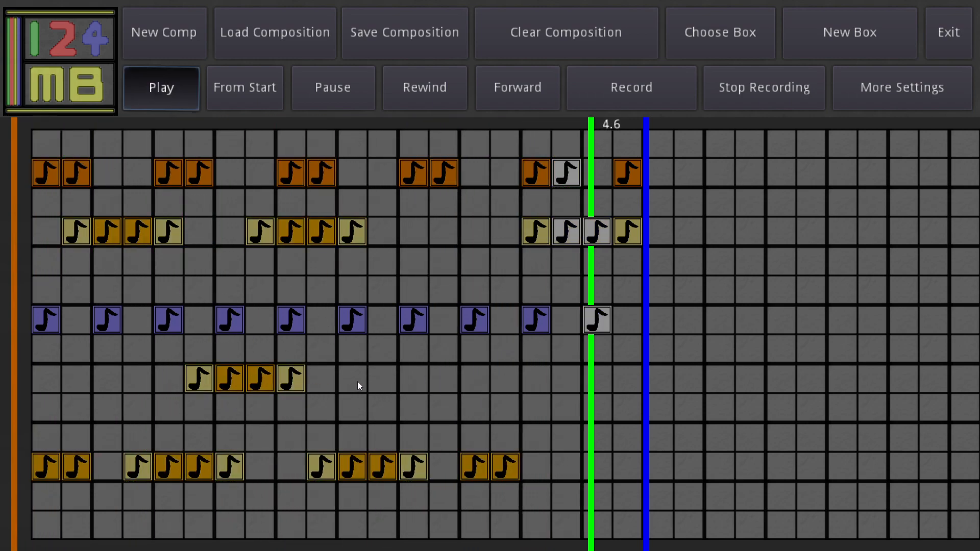
Step: Rearrange the Sleighbell notes in row 7 into runs at columns 1–4 and 8–11, and play the composition
{"action": "left_click_drag", "start_coordinate": [31, 326], "coordinate": [552, 323]}
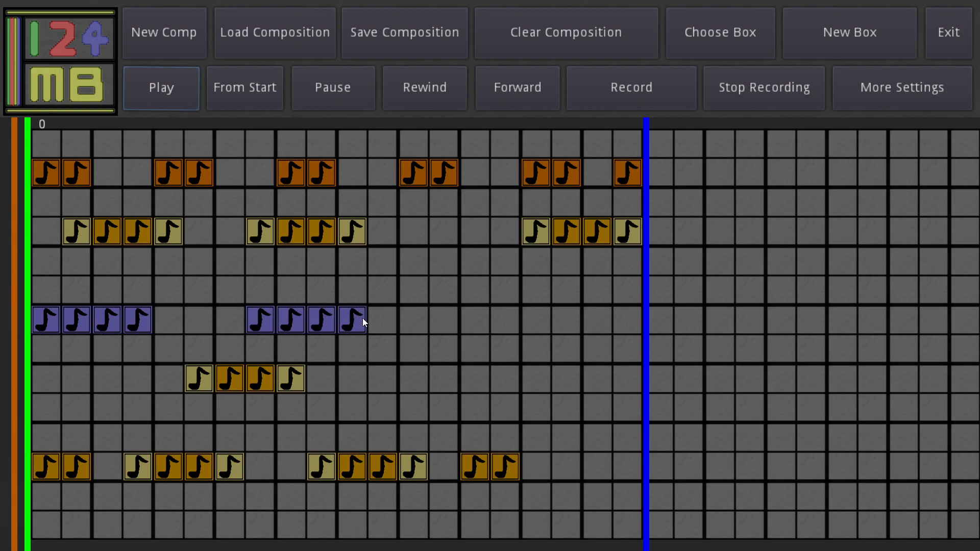
{"action": "left_click", "coordinate": [172, 104]}
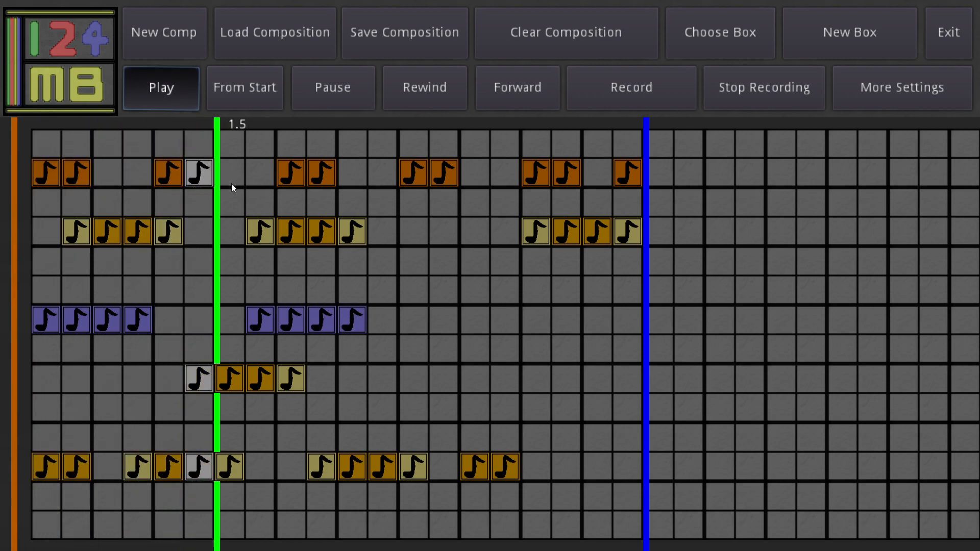
Step: Try Sleighbell notes in row 7 at columns 2–5, 8–11 and 17–20 and in row 10 at columns 6–9, and play the composition
{"action": "left_click_drag", "start_coordinate": [41, 319], "coordinate": [168, 316]}
{"action": "left_click_drag", "start_coordinate": [201, 421], "coordinate": [304, 409]}
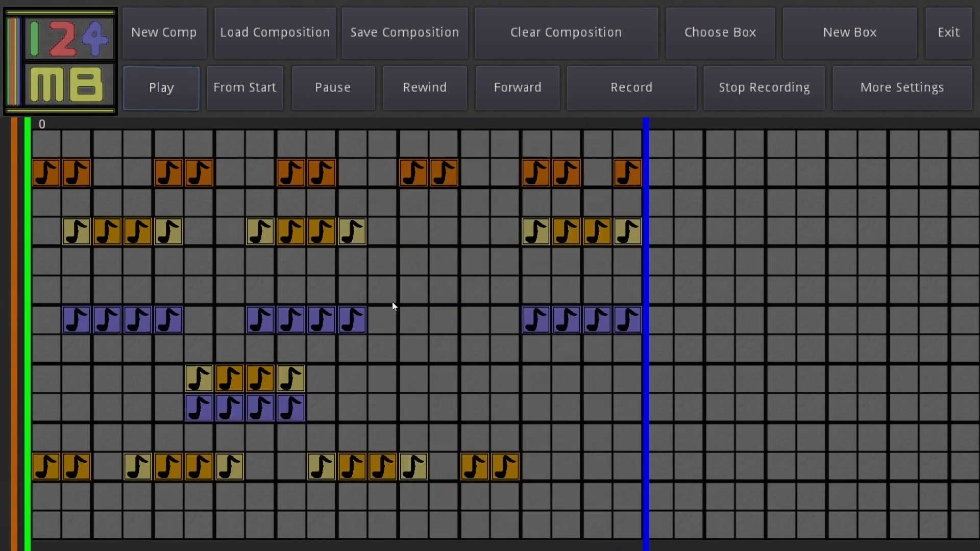
{"action": "key", "text": "space"}
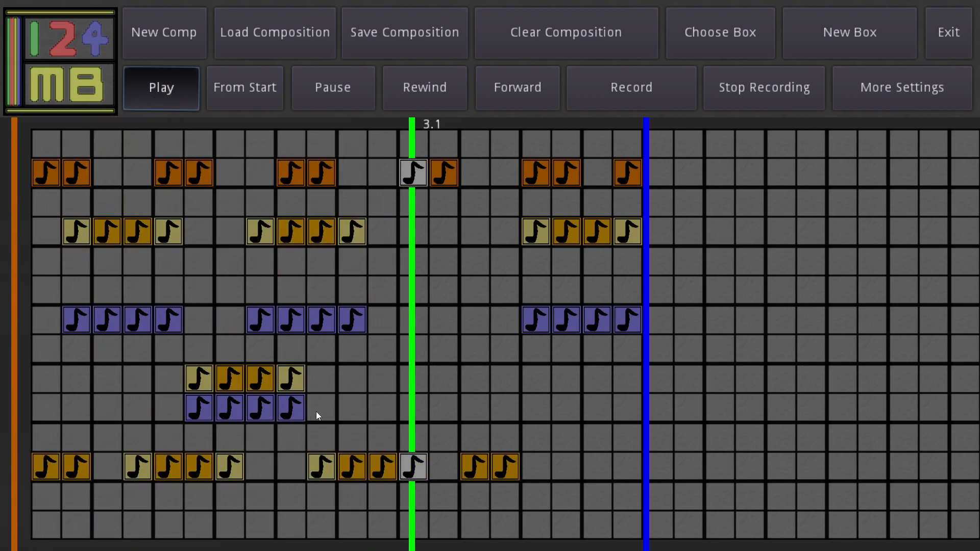
Step: Clear all Sleighbell notes from rows 7 and 10
{"action": "left_click_drag", "start_coordinate": [316, 411], "coordinate": [190, 408]}
{"action": "left_click_drag", "start_coordinate": [255, 330], "coordinate": [402, 314]}
{"action": "left_click_drag", "start_coordinate": [524, 316], "coordinate": [617, 323]}
{"action": "left_click_drag", "start_coordinate": [149, 315], "coordinate": [112, 320]}
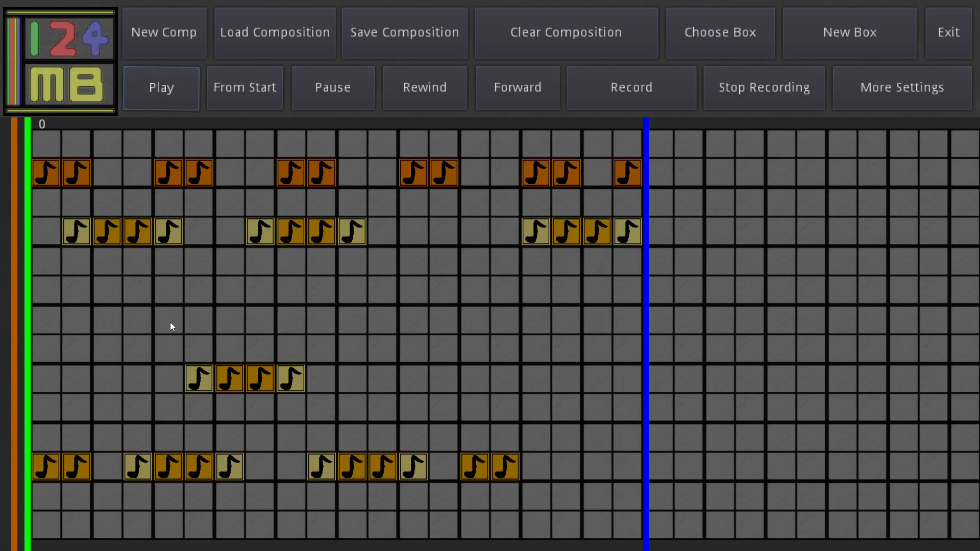
Step: Try Sleighbell notes in row 7 at columns 1–3, 5, 6 and 8, play the composition, and clear them
{"action": "mouse_move", "coordinate": [72, 263]}
{"action": "left_mouse_down"}
{"action": "mouse_move", "coordinate": [134, 261]}
{"action": "mouse_move", "coordinate": [71, 262]}
{"action": "left_mouse_up"}
{"action": "left_click_drag", "start_coordinate": [81, 437], "coordinate": [40, 436]}
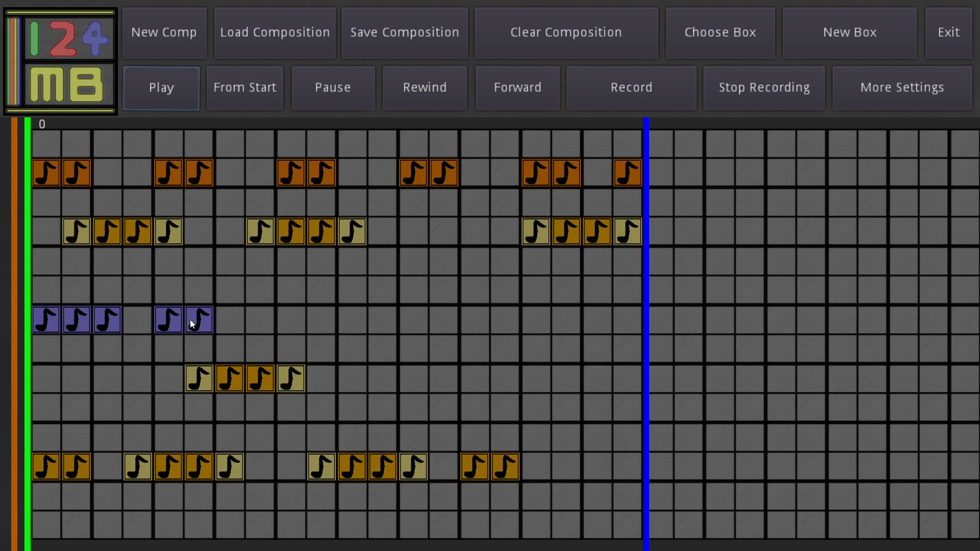
{"action": "left_click", "coordinate": [166, 106]}
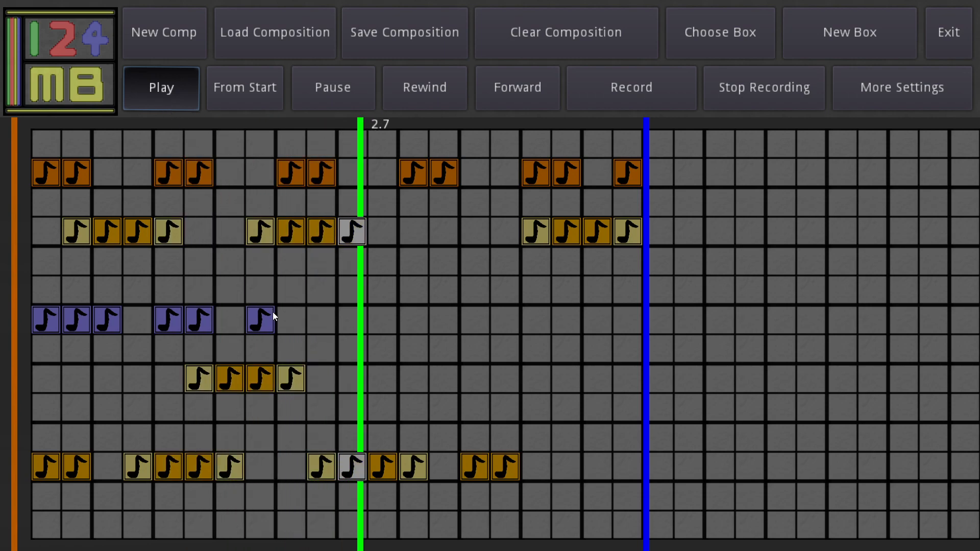
{"action": "left_click_drag", "start_coordinate": [262, 320], "coordinate": [31, 316]}
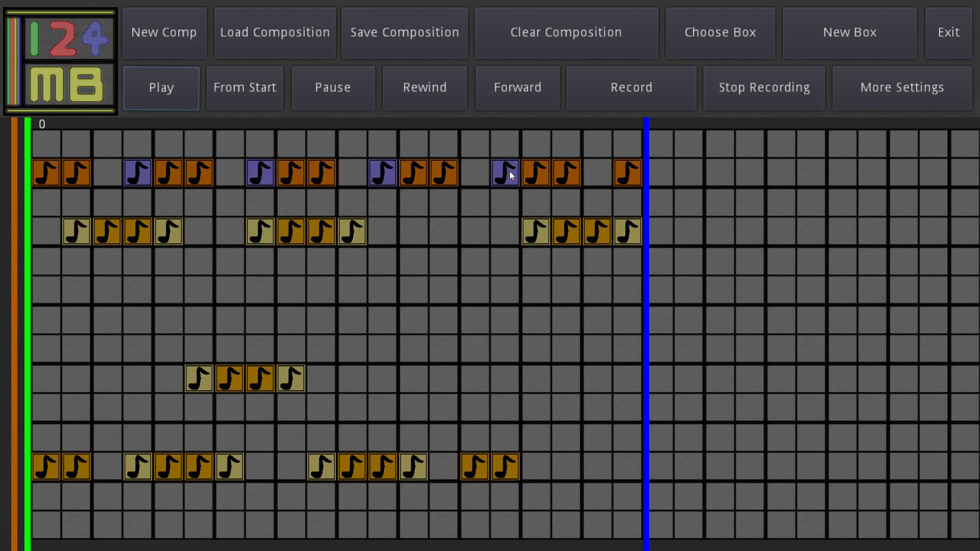
Step: Try Sleighbell notes in row 2 at columns 4, 8, 12 and 16, play the composition, and remove them
{"action": "left_click", "coordinate": [194, 92]}
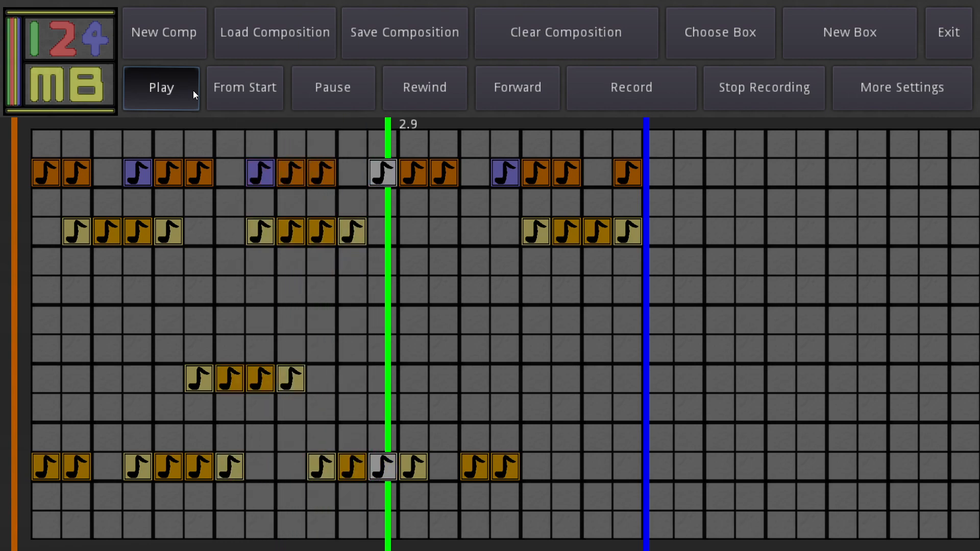
{"action": "left_click", "coordinate": [133, 169]}
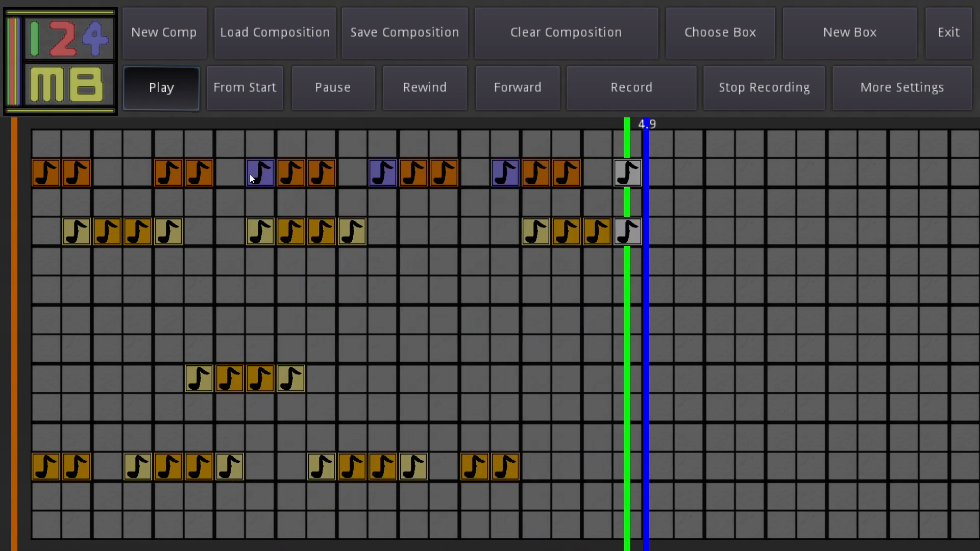
{"action": "left_click", "coordinate": [251, 174]}
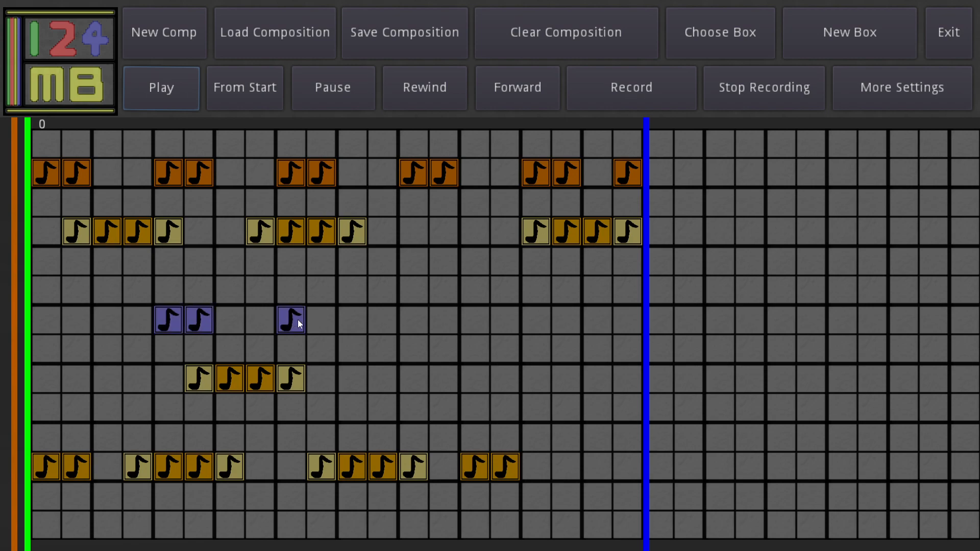
Step: Place Sleighbell pairs in row 7 at columns 5–6, 9–10 and 13–14, add rising runs from row 7 to 5 at columns 1–3 and 17–19, and play
{"action": "left_click", "coordinate": [176, 88]}
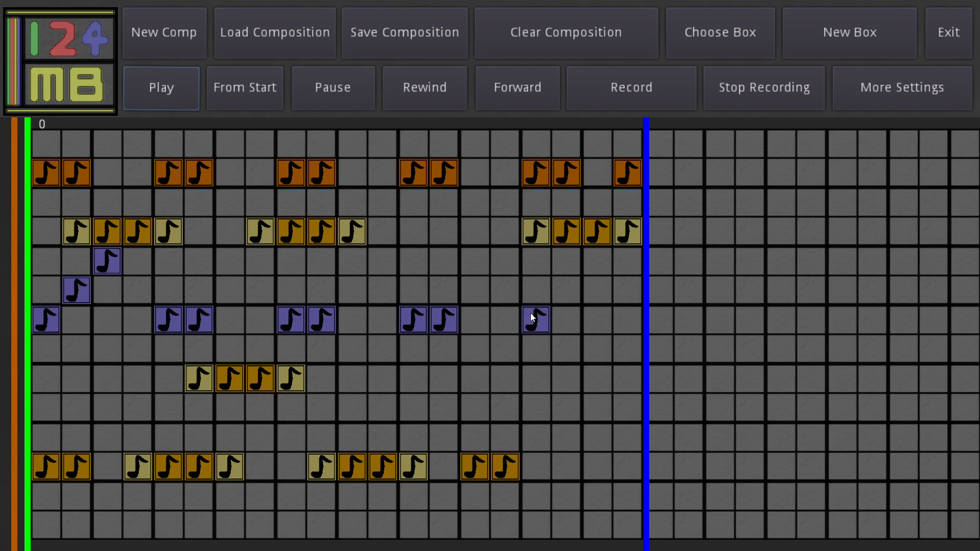
{"action": "left_click", "coordinate": [174, 102]}
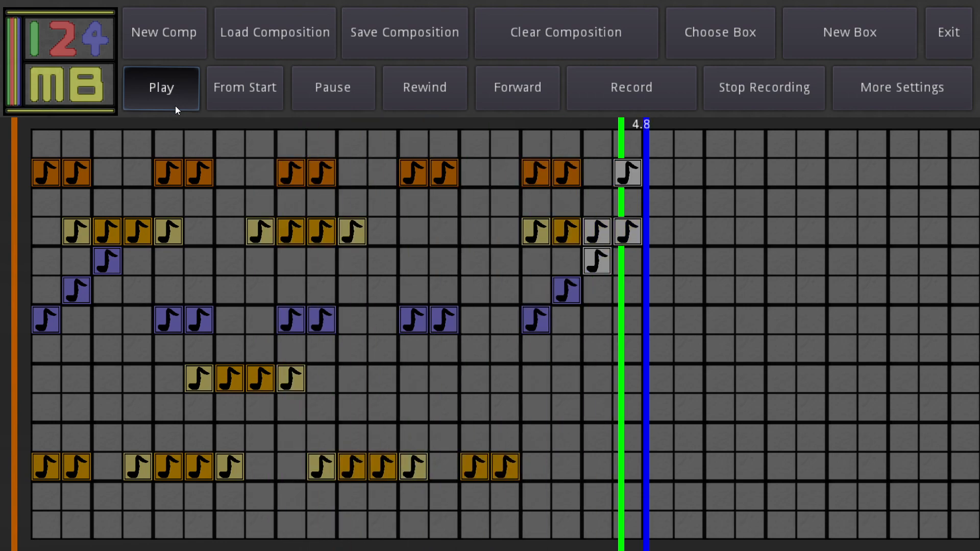
Step: Turn on composition looping in the additional settings and play the composition
{"action": "left_click", "coordinate": [910, 94]}
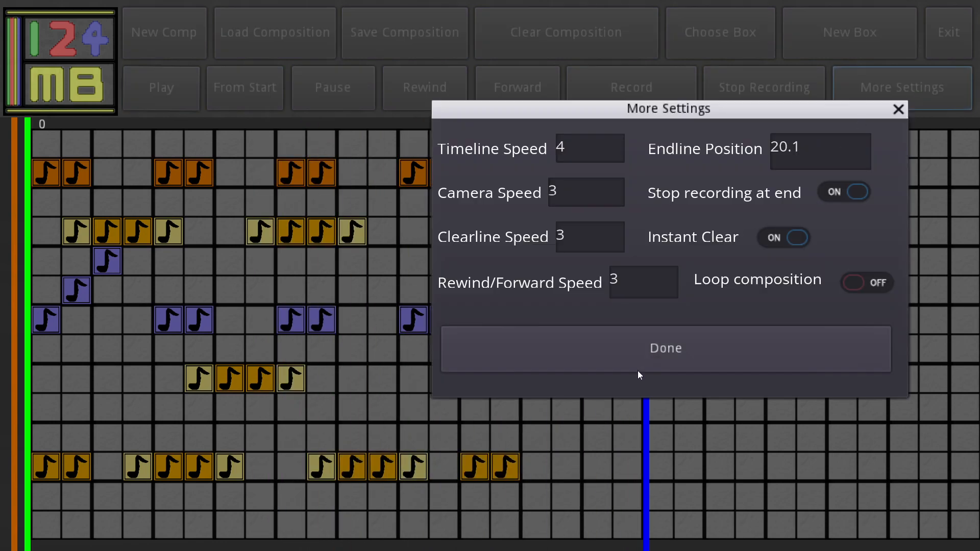
{"action": "left_click", "coordinate": [820, 343]}
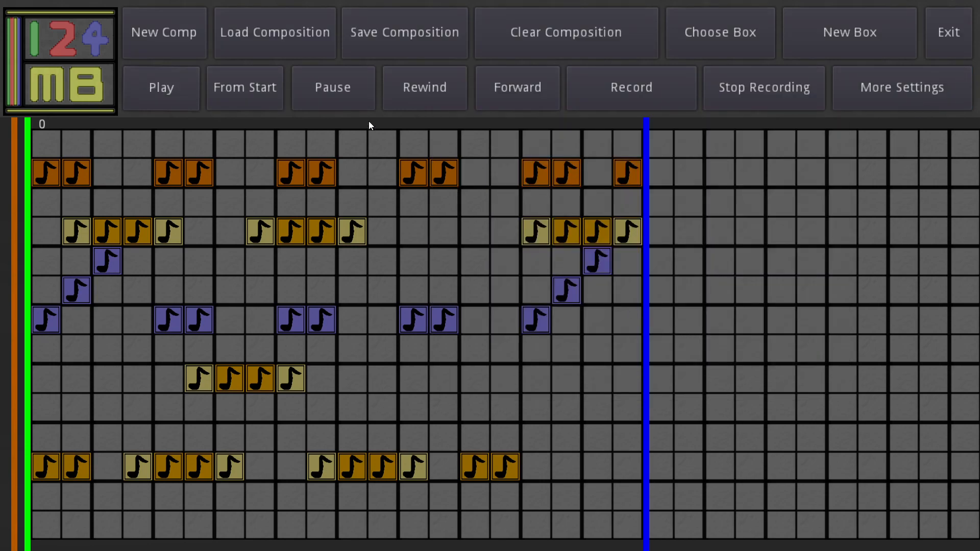
{"action": "left_click", "coordinate": [170, 103]}
Step: Start a new box with Guitar.ogg as its sound and guir as its name
{"action": "left_click", "coordinate": [827, 32]}
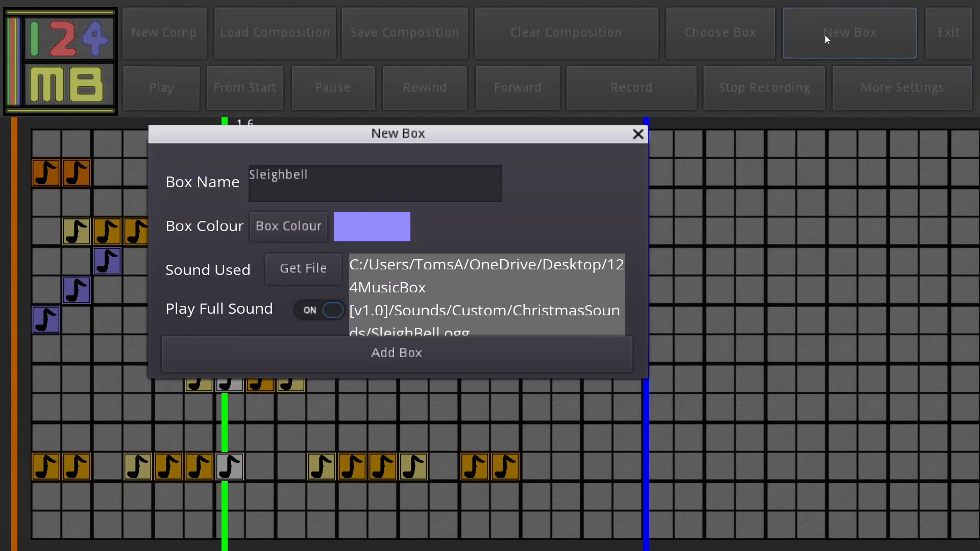
{"action": "left_click", "coordinate": [284, 266]}
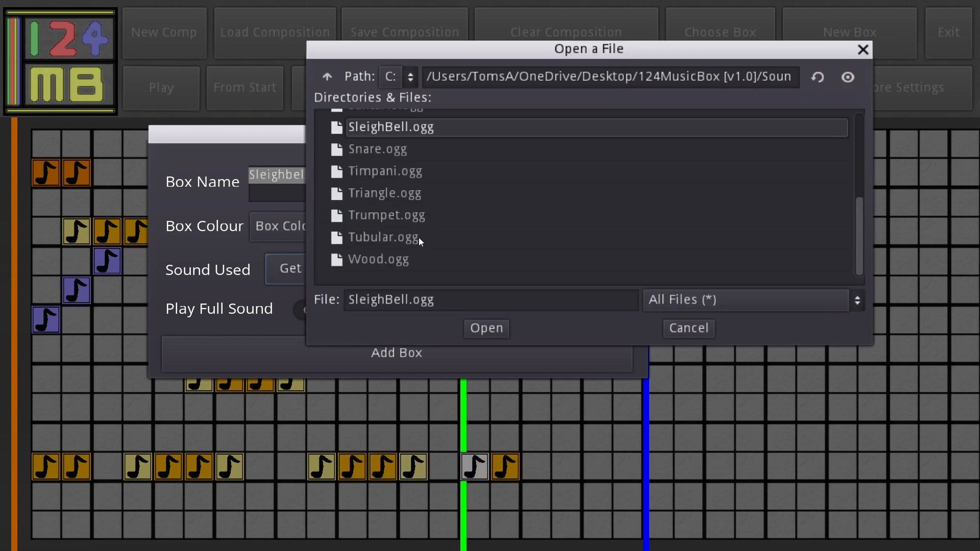
{"action": "scroll", "coordinate": [417, 237], "scroll_direction": "up", "scroll_amount": 3}
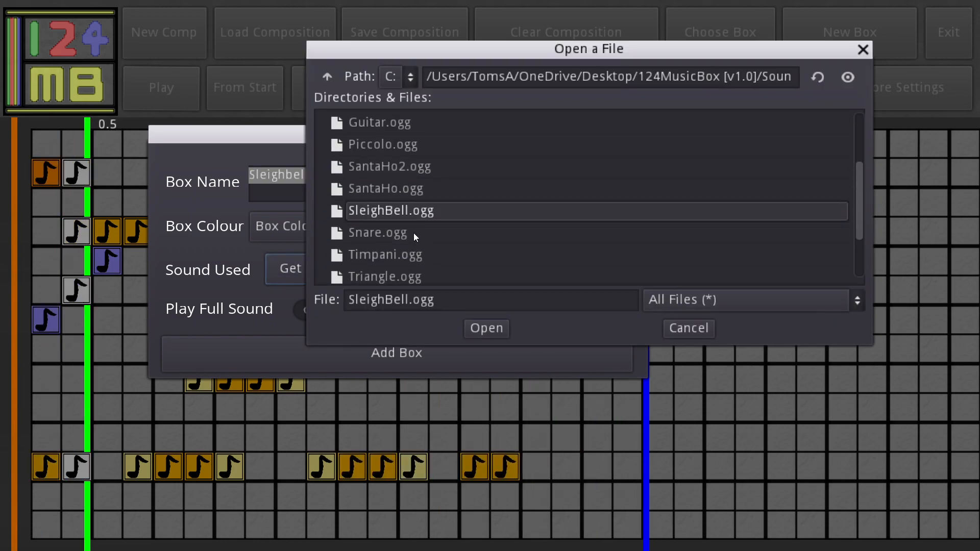
{"action": "double_click", "coordinate": [371, 133]}
{"action": "left_click", "coordinate": [306, 176]}
{"action": "key", "text": "ctrl+a"}
{"action": "type", "text": "guir"}
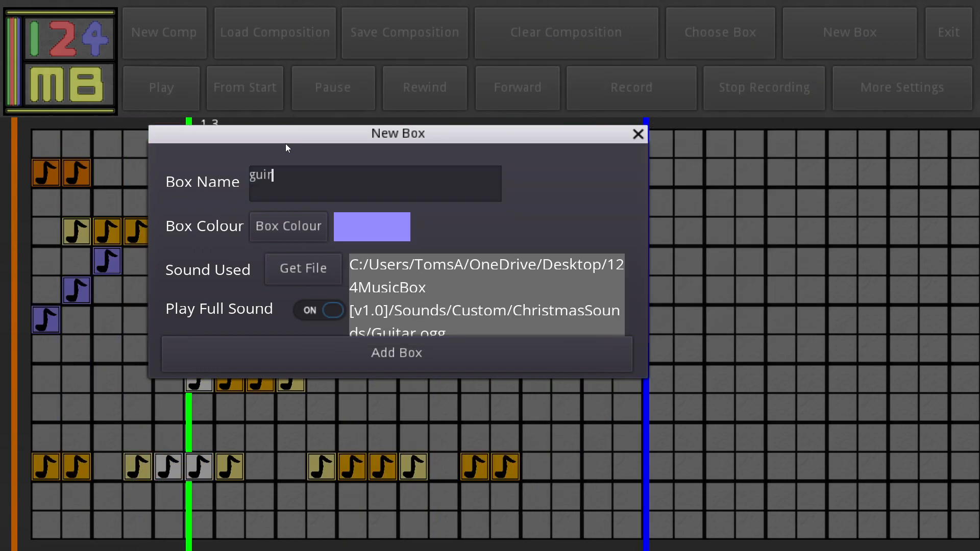
Step: Pause the playback, correct the new box's name to guitar, and choose Guitar.ogg again as its sound
{"action": "left_click", "coordinate": [638, 135]}
{"action": "key", "text": "space"}
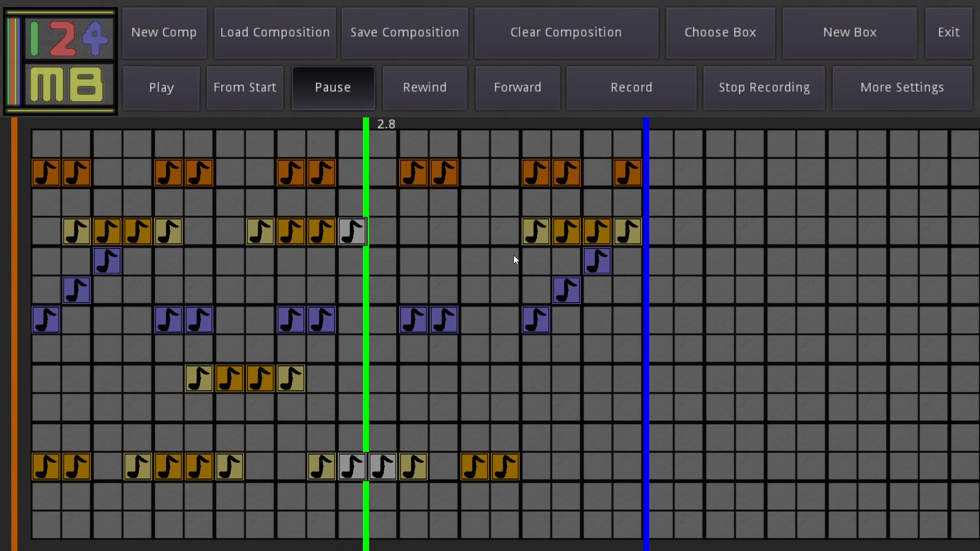
{"action": "left_click", "coordinate": [856, 81]}
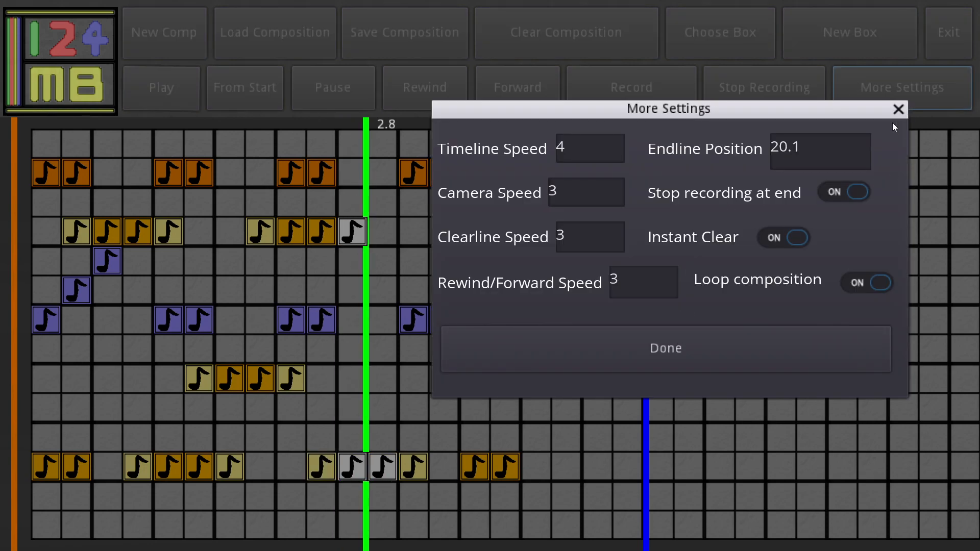
{"action": "left_click", "coordinate": [898, 110]}
{"action": "left_click", "coordinate": [834, 39]}
{"action": "left_click", "coordinate": [297, 174]}
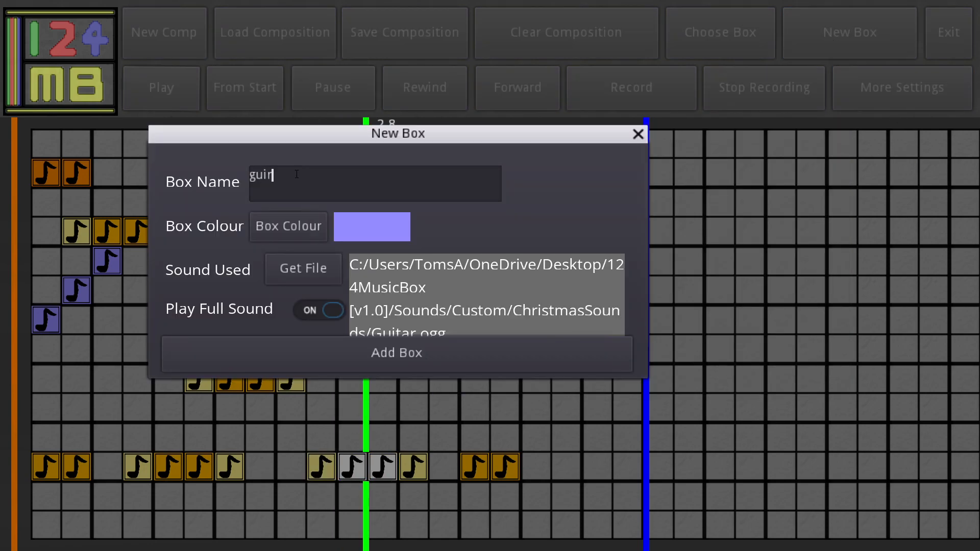
{"action": "key", "text": "BackSpace"}
{"action": "type", "text": "tar"}
{"action": "left_click", "coordinate": [301, 260]}
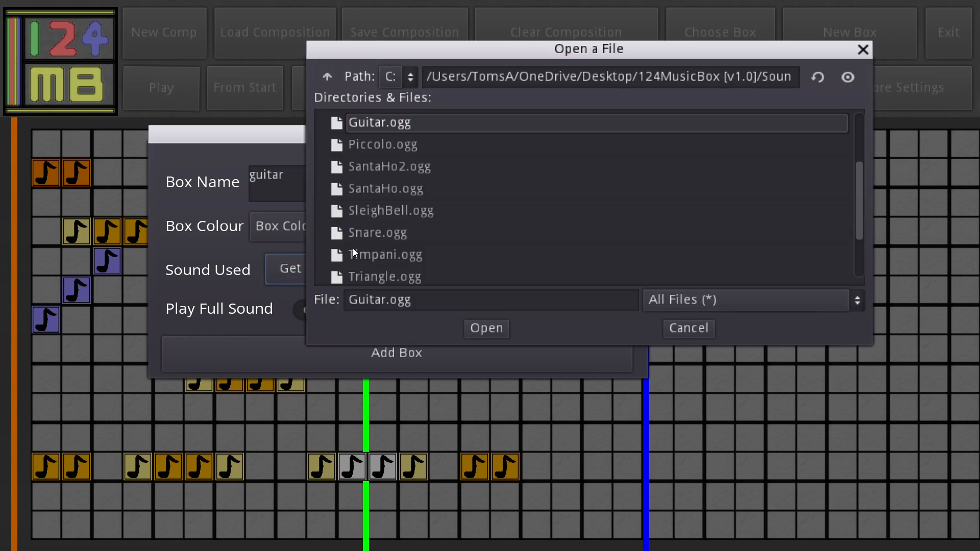
{"action": "left_click", "coordinate": [486, 329]}
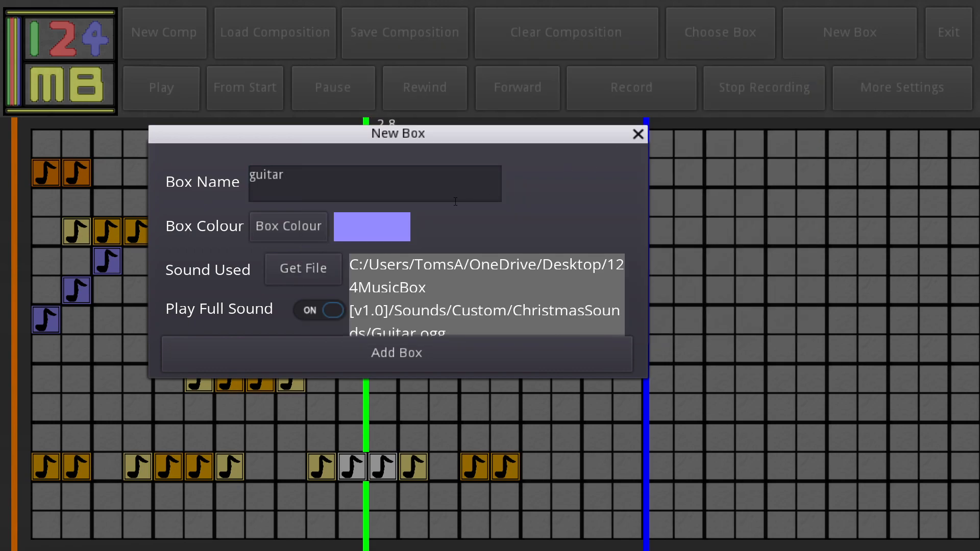
Step: Set the guitar box's colour to a saturated magenta-purple and add the box
{"action": "left_click", "coordinate": [286, 227]}
{"action": "left_click_drag", "start_coordinate": [528, 258], "coordinate": [526, 253]}
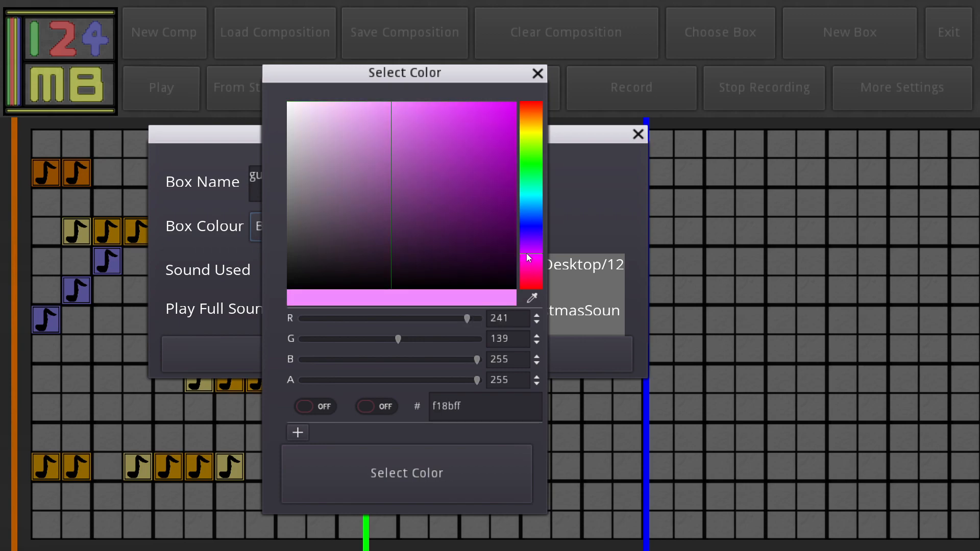
{"action": "left_click_drag", "start_coordinate": [510, 113], "coordinate": [545, 47]}
{"action": "left_click", "coordinate": [421, 472]}
{"action": "left_click_drag", "start_coordinate": [337, 128], "coordinate": [584, 86]}
{"action": "left_click", "coordinate": [664, 314]}
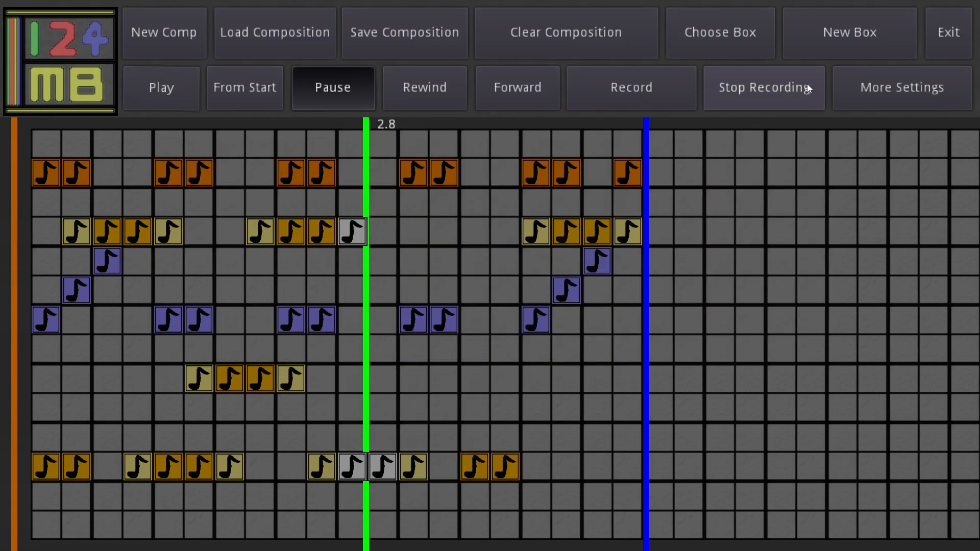
Step: Choose the guitar box, place a guitar note in row 9 at column 4, and play the composition from the start
{"action": "left_click", "coordinate": [736, 34]}
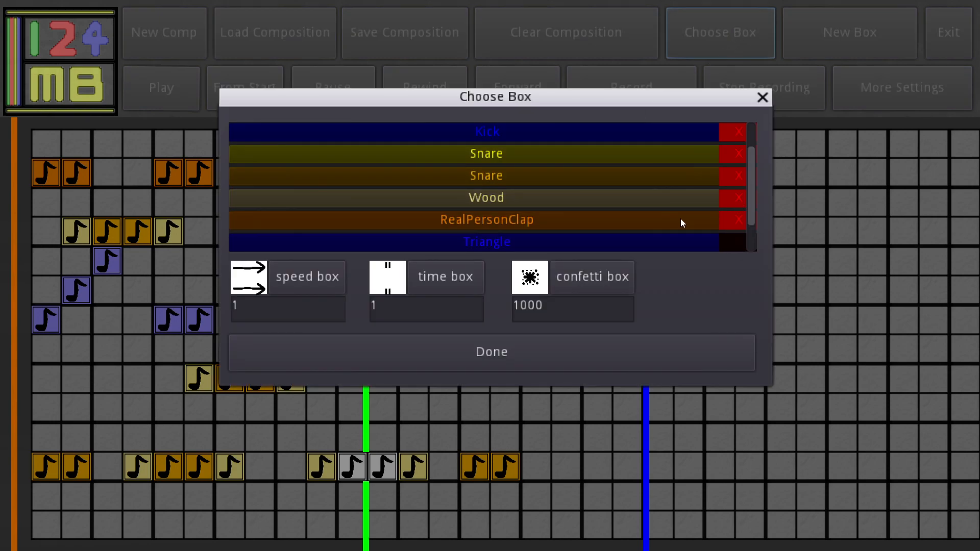
{"action": "scroll", "coordinate": [748, 209], "scroll_direction": "down", "scroll_amount": 2}
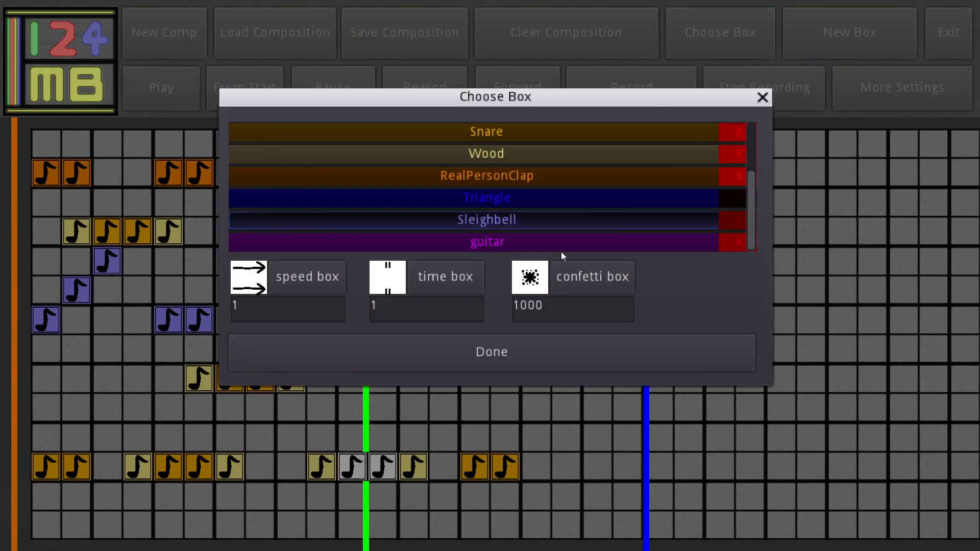
{"action": "left_click", "coordinate": [468, 341]}
{"action": "left_click", "coordinate": [128, 390]}
{"action": "left_click", "coordinate": [153, 99]}
{"action": "left_click", "coordinate": [218, 87]}
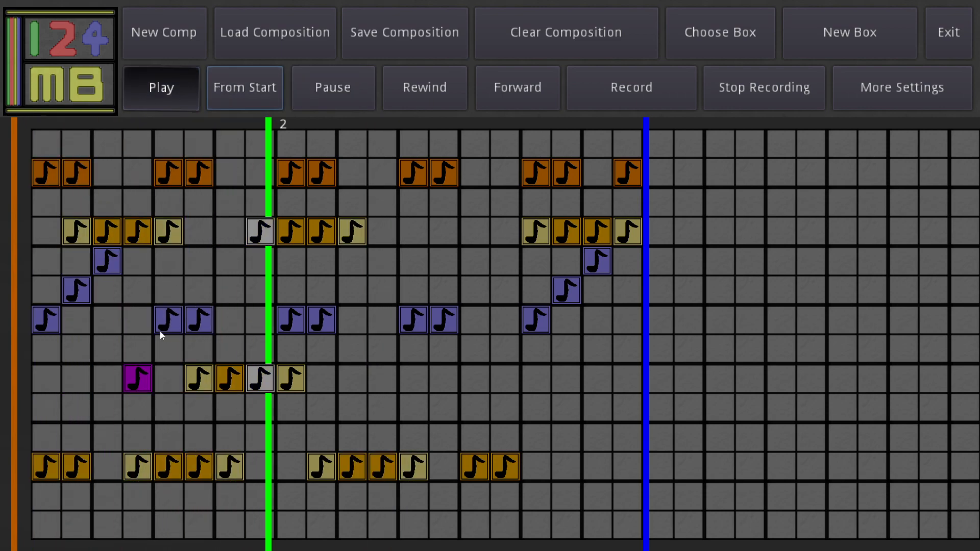
Step: Replace the guitar note with guitar notes in row 13 at columns 1–3 and row 14 at column 4, and play the composition
{"action": "left_click", "coordinate": [136, 376]}
{"action": "left_click", "coordinate": [329, 84]}
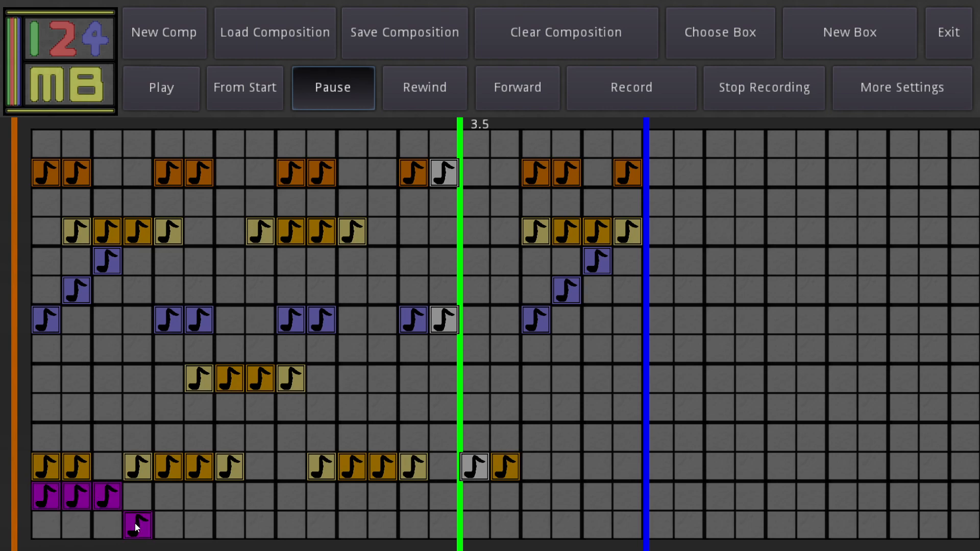
{"action": "left_click", "coordinate": [182, 92]}
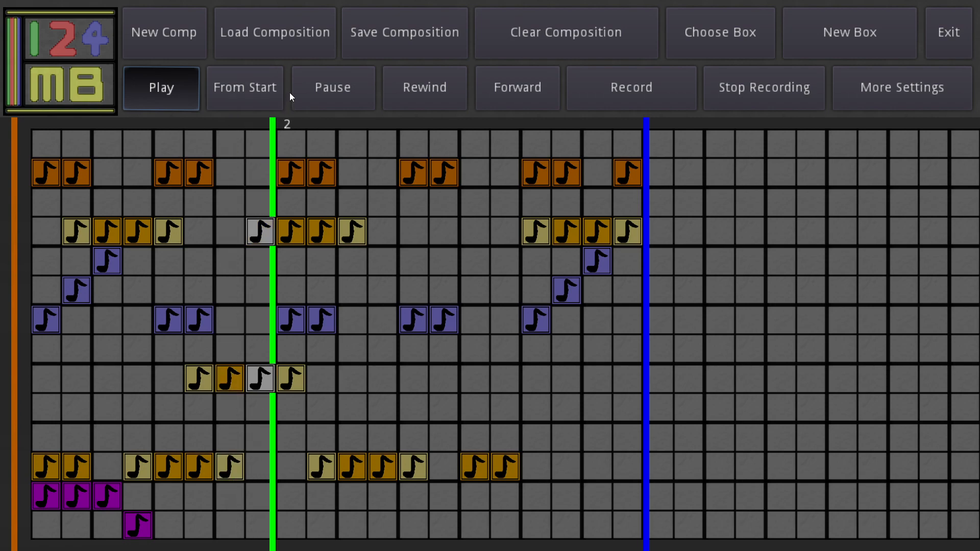
{"action": "left_click", "coordinate": [329, 89]}
Step: Move the guitar notes up to row 9 at columns 1–3 and row 10 at column 4, and play the composition
{"action": "left_click_drag", "start_coordinate": [121, 495], "coordinate": [121, 379]}
{"action": "left_click", "coordinate": [163, 88]}
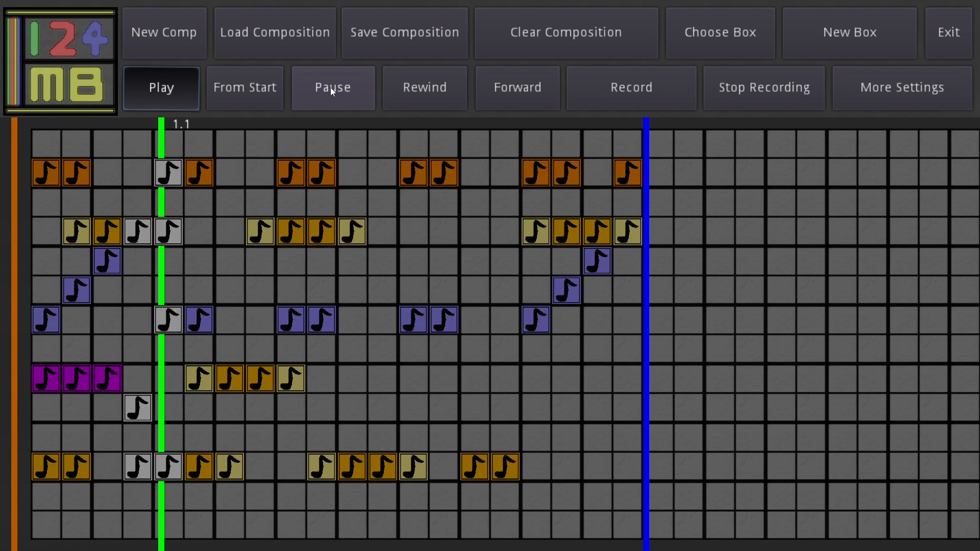
Step: Try rising guitar notes at row 9 column 10, row 8 column 11 and row 7 column 12, and clear them
{"action": "left_click", "coordinate": [323, 372]}
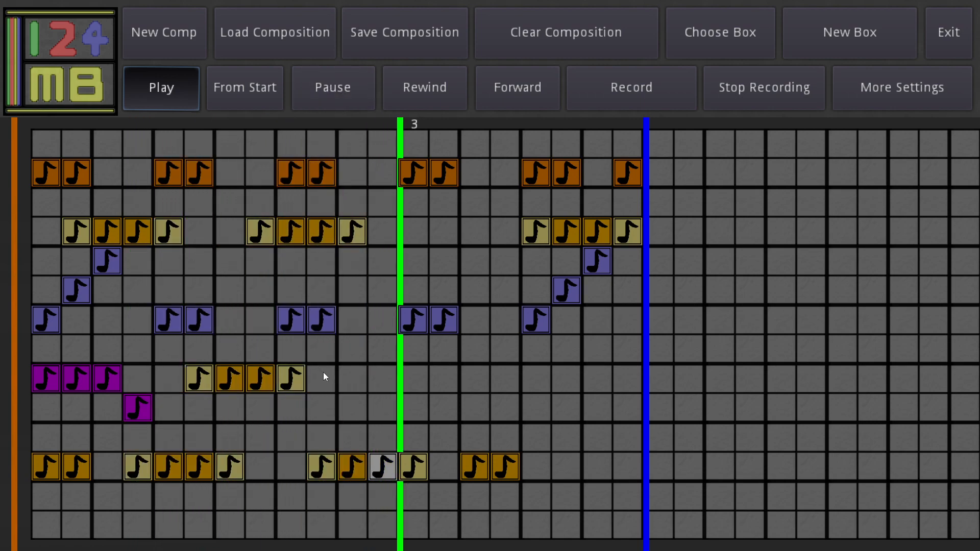
{"action": "left_click", "coordinate": [341, 352]}
{"action": "left_click", "coordinate": [376, 329]}
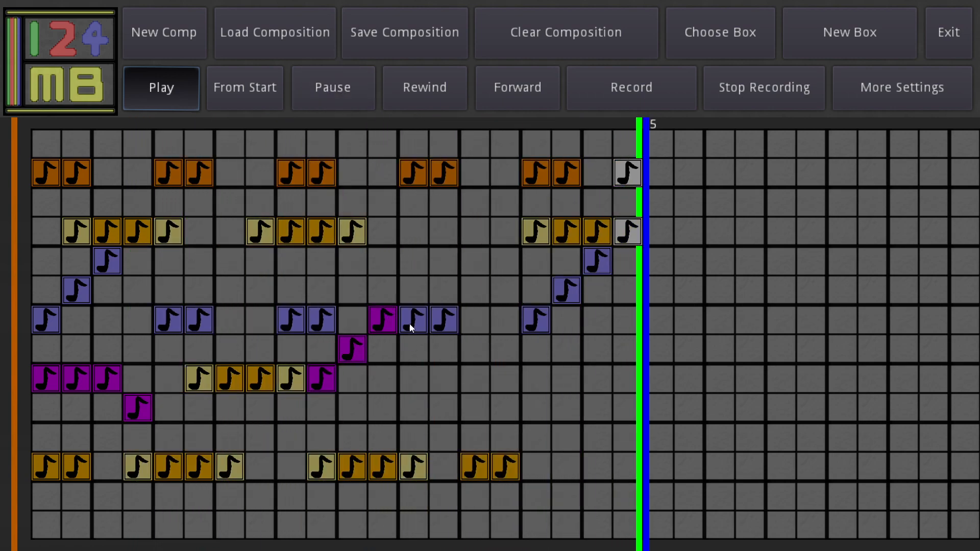
{"action": "left_click_drag", "start_coordinate": [335, 367], "coordinate": [399, 305]}
Step: Try guitar notes in row 9 at columns 11 and 12 and row 8 at column 13, and remove them
{"action": "left_click", "coordinate": [352, 377]}
{"action": "left_click", "coordinate": [390, 369]}
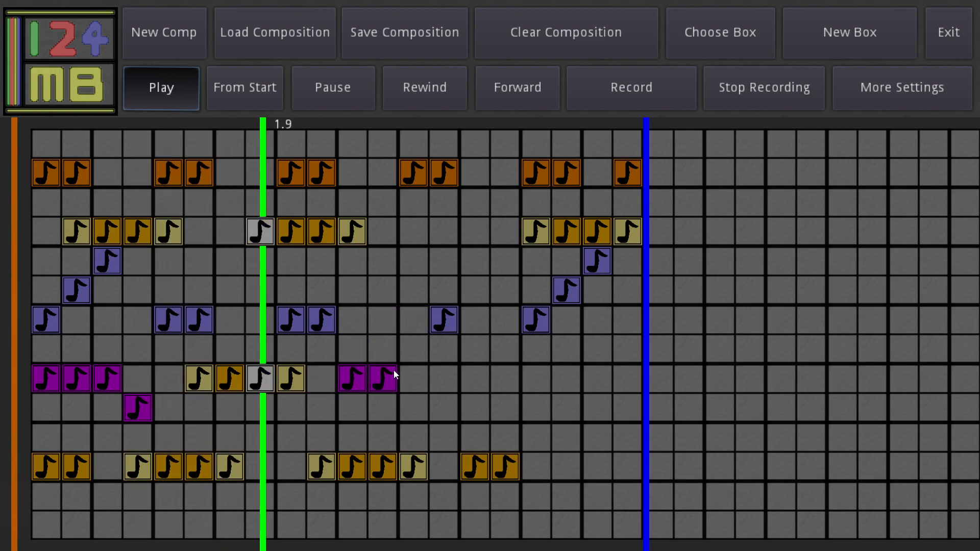
{"action": "left_click", "coordinate": [413, 352]}
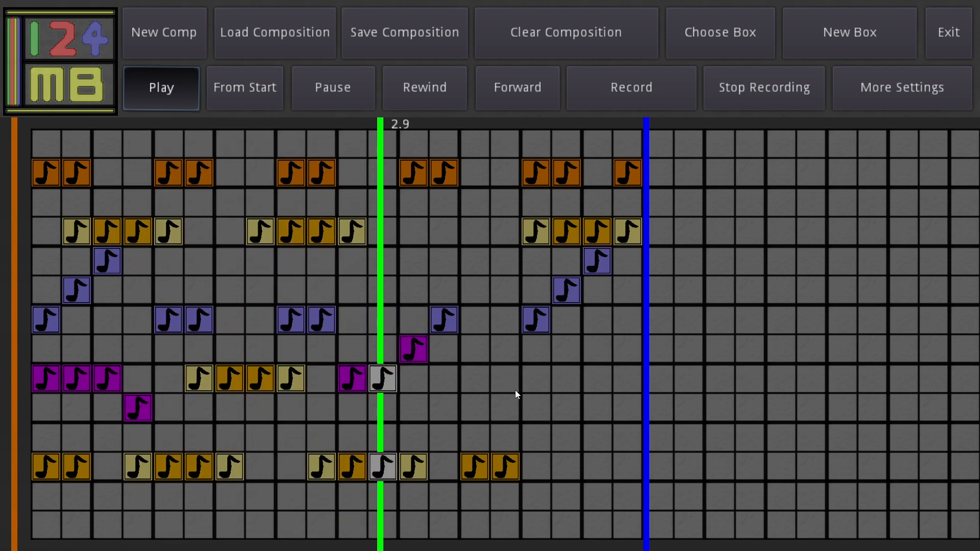
{"action": "left_click", "coordinate": [414, 347]}
{"action": "left_click", "coordinate": [382, 377]}
{"action": "left_click", "coordinate": [342, 377]}
Step: Place guitar notes in row 9 at columns 11–13
{"action": "left_click", "coordinate": [352, 377]}
{"action": "left_click", "coordinate": [382, 378]}
{"action": "left_click", "coordinate": [414, 377]}
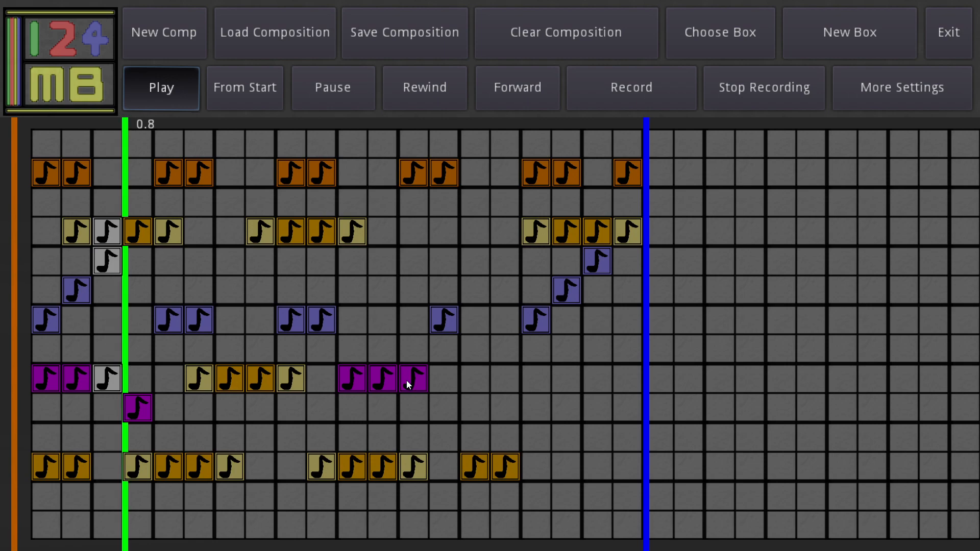
Step: Try descending guitar notes at row 10 column 14, row 11 column 15 and row 13 column 17, and remove them
{"action": "left_click", "coordinate": [444, 406]}
{"action": "left_click", "coordinate": [475, 436]}
{"action": "left_click", "coordinate": [534, 492]}
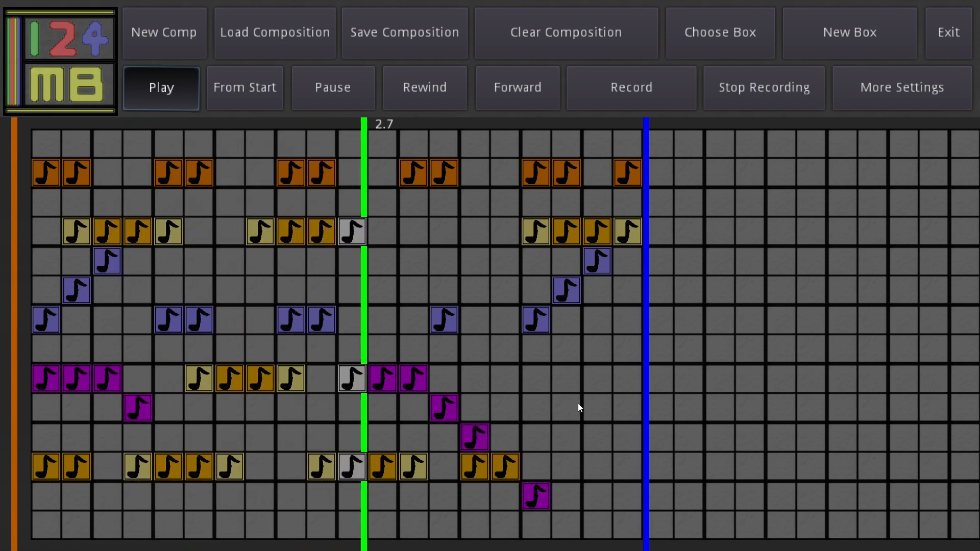
{"action": "left_click", "coordinate": [535, 494]}
{"action": "left_click", "coordinate": [473, 436]}
{"action": "left_click", "coordinate": [443, 406]}
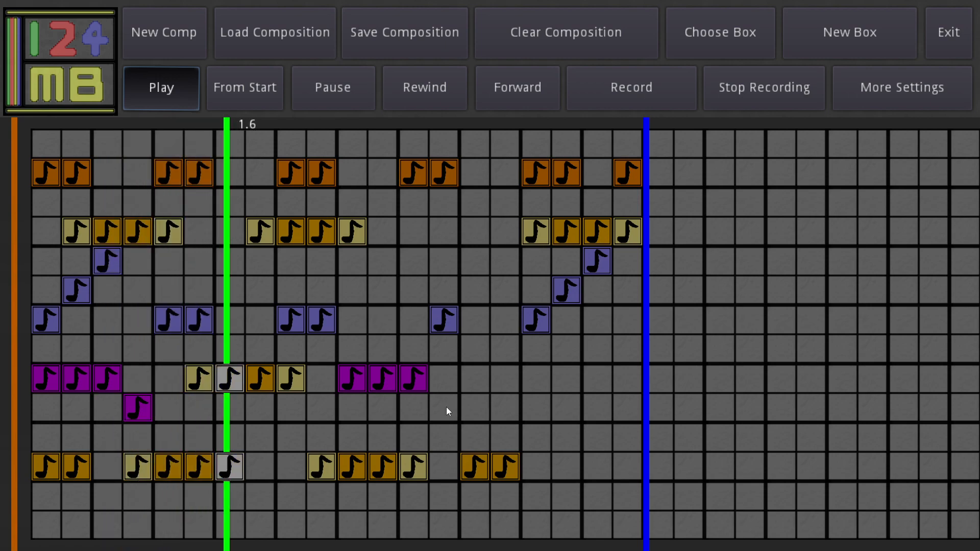
Step: Place guitar notes in rows 11 and 13 at columns 15–17
{"action": "left_click", "coordinate": [465, 431]}
{"action": "left_click", "coordinate": [505, 434]}
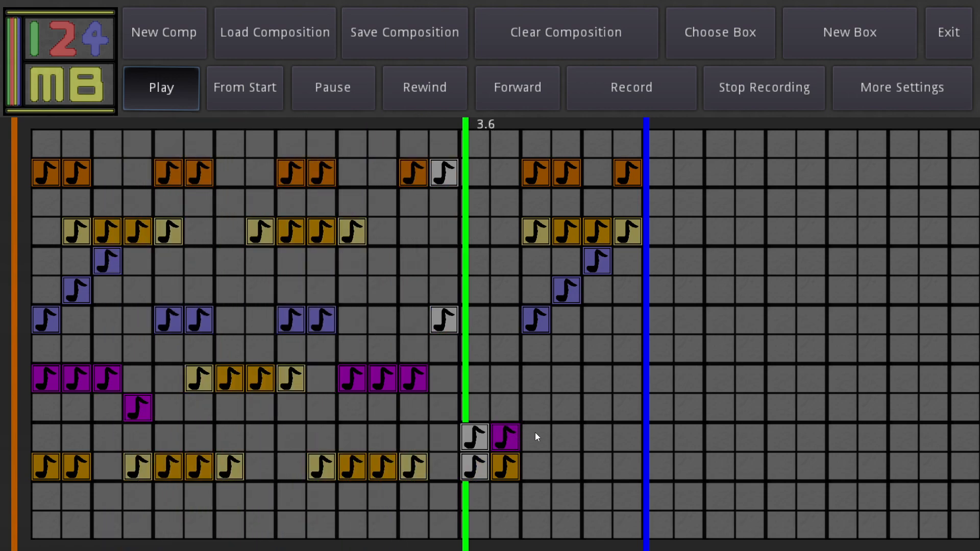
{"action": "left_click", "coordinate": [475, 495]}
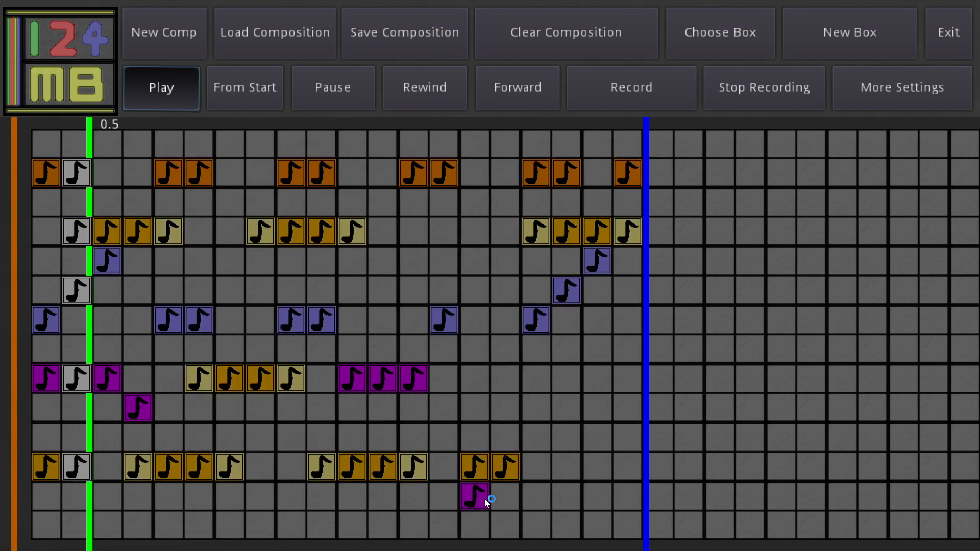
{"action": "left_click", "coordinate": [505, 495]}
{"action": "left_click", "coordinate": [535, 494]}
{"action": "left_click", "coordinate": [537, 437]}
Step: Place guitar notes in row 11 at columns 11–13
{"action": "left_click", "coordinate": [352, 437]}
{"action": "left_click", "coordinate": [383, 438]}
{"action": "left_click", "coordinate": [413, 438]}
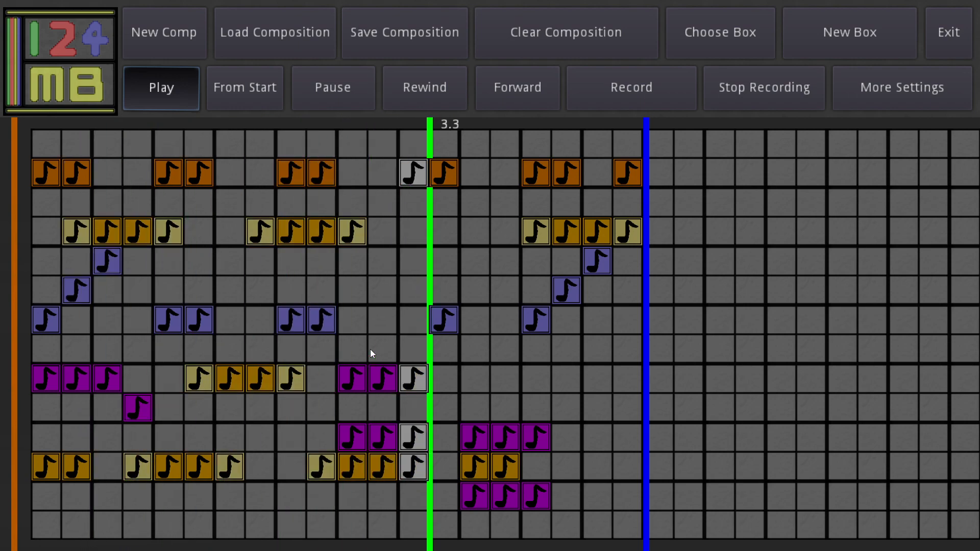
Step: Start a new box and choose Piccolo.ogg from the Christmas sounds as its sound
{"action": "left_click", "coordinate": [830, 32]}
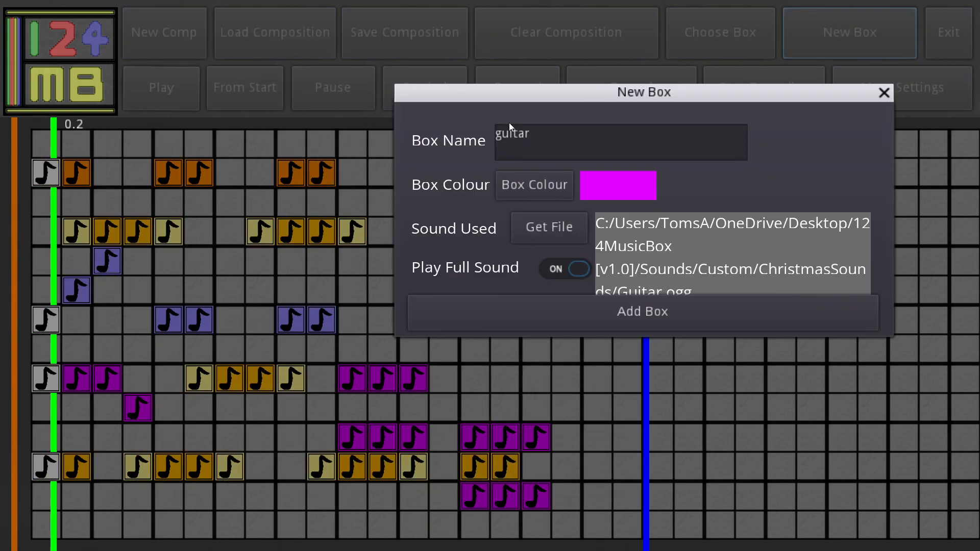
{"action": "left_click", "coordinate": [544, 226]}
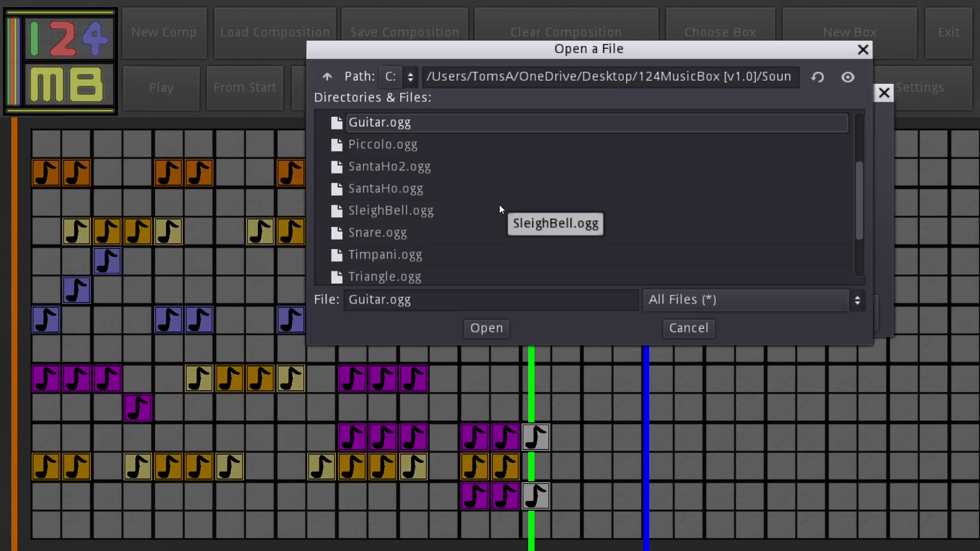
{"action": "scroll", "coordinate": [476, 197], "scroll_direction": "down", "scroll_amount": 2}
{"action": "scroll", "coordinate": [374, 177], "scroll_direction": "up", "scroll_amount": 3}
{"action": "double_click", "coordinate": [374, 168]}
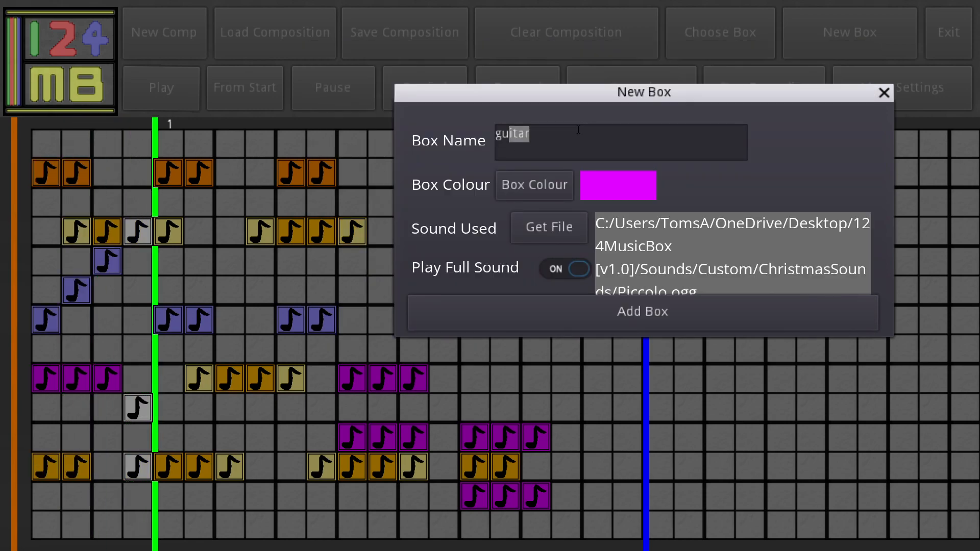
Step: Name the new box piccolo
{"action": "key", "text": "BackSpace"}
{"action": "key", "text": "BackSpace"}
{"action": "key", "text": "BackSpace"}
{"action": "key", "text": "BackSpace"}
{"action": "key", "text": "BackSpace"}
{"action": "key", "text": "BackSpace"}
{"action": "type", "text": "pico"}
{"action": "key", "text": "BackSpace"}
{"action": "type", "text": "colo"}
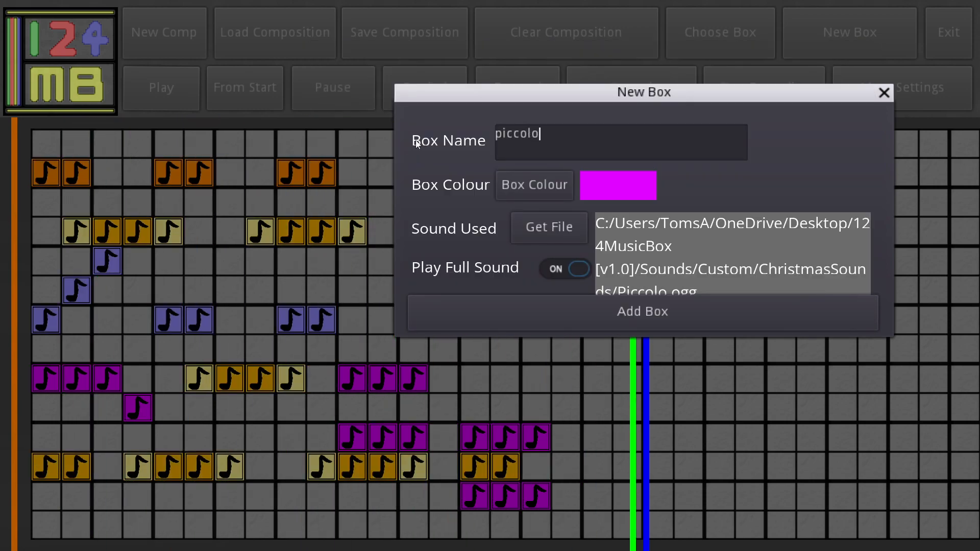
Step: Set the piccolo box's colour to bright green 1aff00 and add the box
{"action": "left_click", "coordinate": [531, 184]}
{"action": "left_click", "coordinate": [528, 161]}
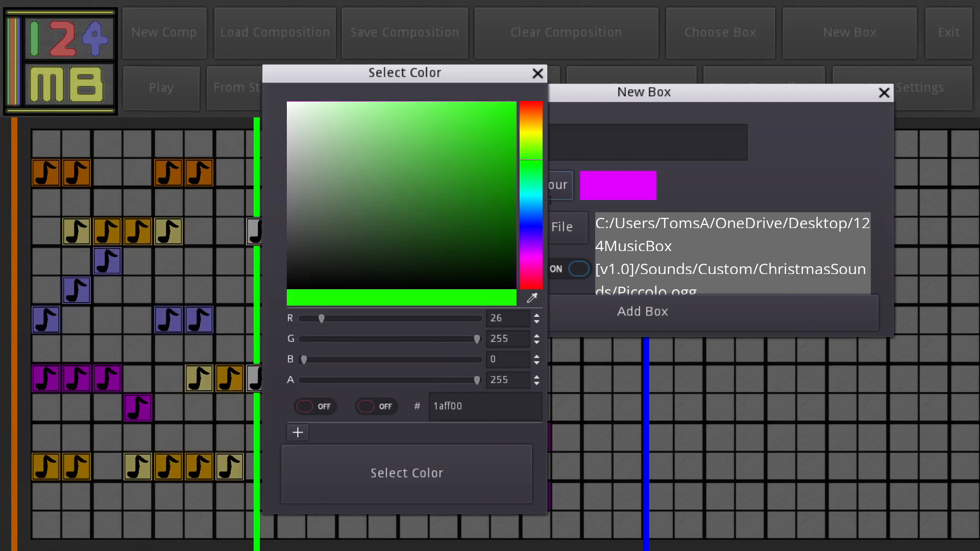
{"action": "left_click", "coordinate": [423, 460]}
{"action": "left_click", "coordinate": [455, 310]}
Step: Try piccolo notes across row 1 at columns 1–20, and clear them
{"action": "left_click_drag", "start_coordinate": [49, 142], "coordinate": [626, 139]}
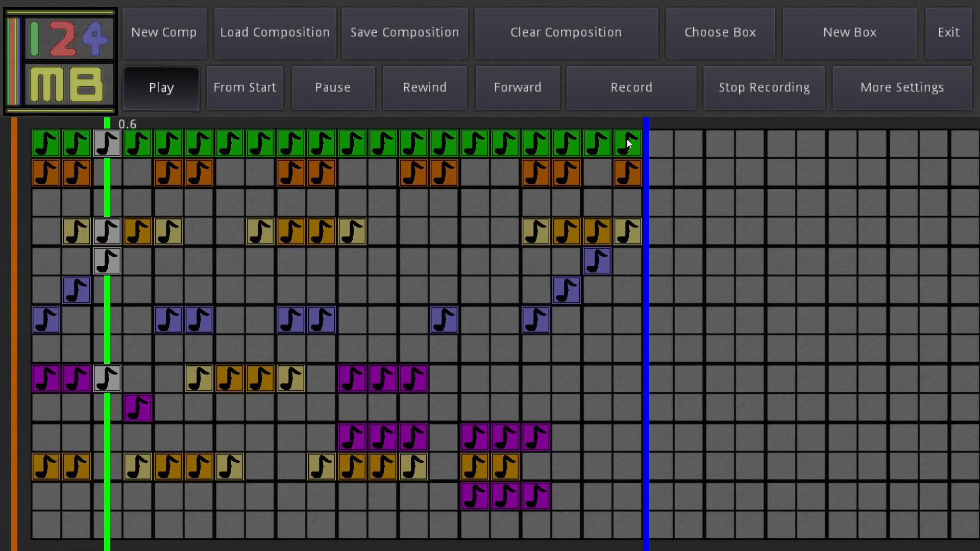
{"action": "left_click_drag", "start_coordinate": [605, 135], "coordinate": [51, 145]}
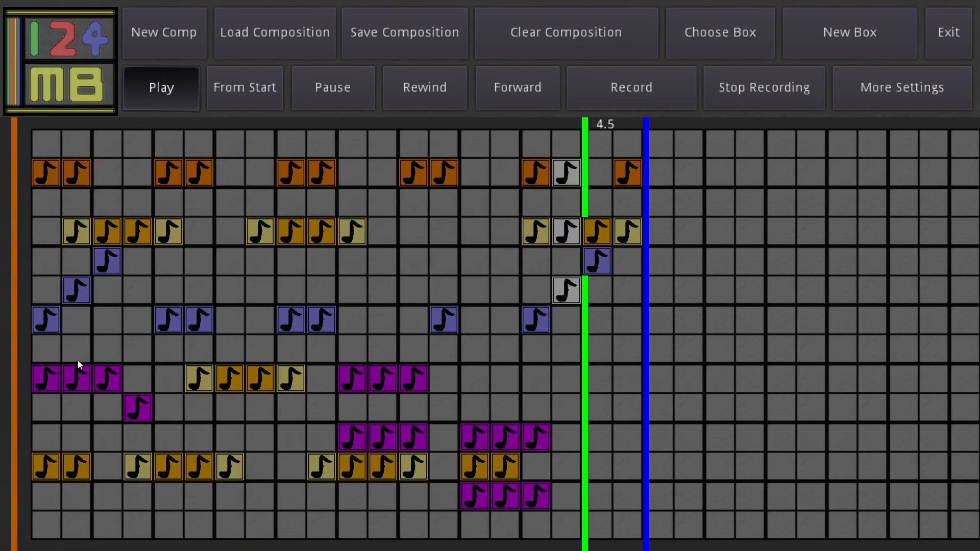
Step: Try piccolo notes alternating between rows 14 and 13 from column 1 to column 7, and clear them
{"action": "mouse_move", "coordinate": [53, 524]}
{"action": "left_mouse_down"}
{"action": "mouse_move", "coordinate": [76, 525]}
{"action": "mouse_move", "coordinate": [32, 522]}
{"action": "left_mouse_up"}
{"action": "left_click", "coordinate": [45, 525]}
{"action": "left_click", "coordinate": [71, 498]}
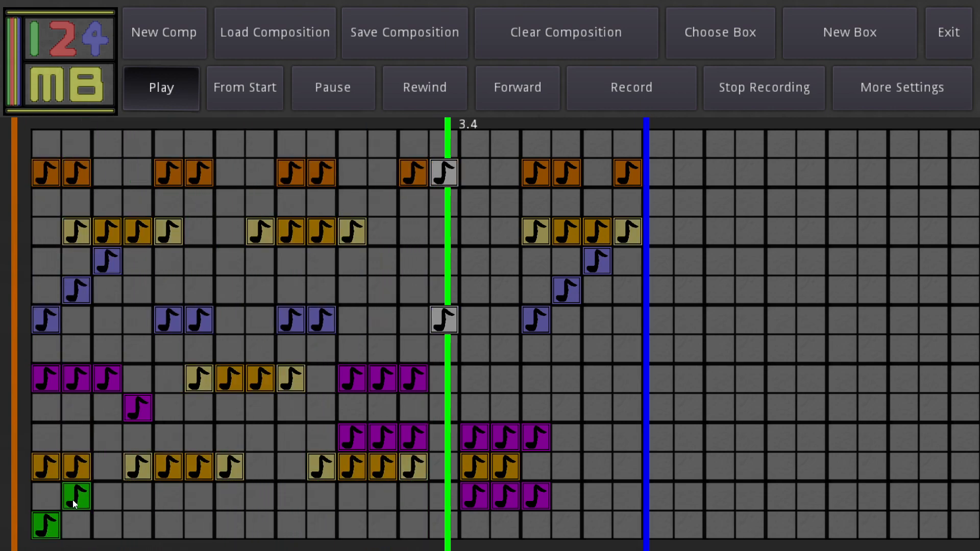
{"action": "left_click", "coordinate": [107, 524]}
{"action": "left_click", "coordinate": [138, 496]}
{"action": "left_click", "coordinate": [169, 524]}
{"action": "left_click", "coordinate": [196, 498]}
{"action": "left_click", "coordinate": [230, 524]}
{"action": "left_click", "coordinate": [255, 500]}
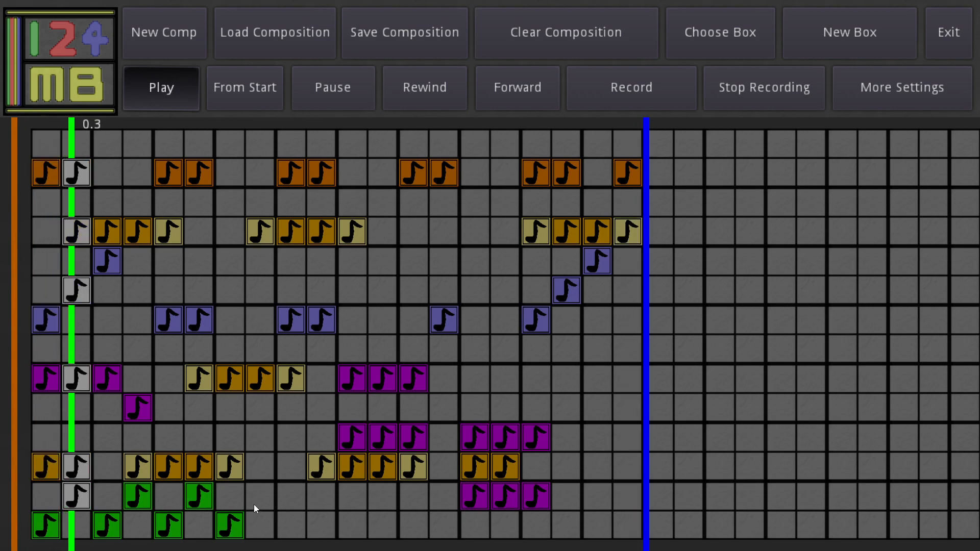
{"action": "mouse_move", "coordinate": [260, 496]}
{"action": "left_mouse_down"}
{"action": "mouse_move", "coordinate": [112, 497]}
{"action": "mouse_move", "coordinate": [59, 521]}
{"action": "left_mouse_up"}
Step: Place pairs of piccolo notes in row 14 at columns 1–2, 4–5, 11–12 and 15–16
{"action": "left_click", "coordinate": [45, 524]}
{"action": "left_click", "coordinate": [77, 525]}
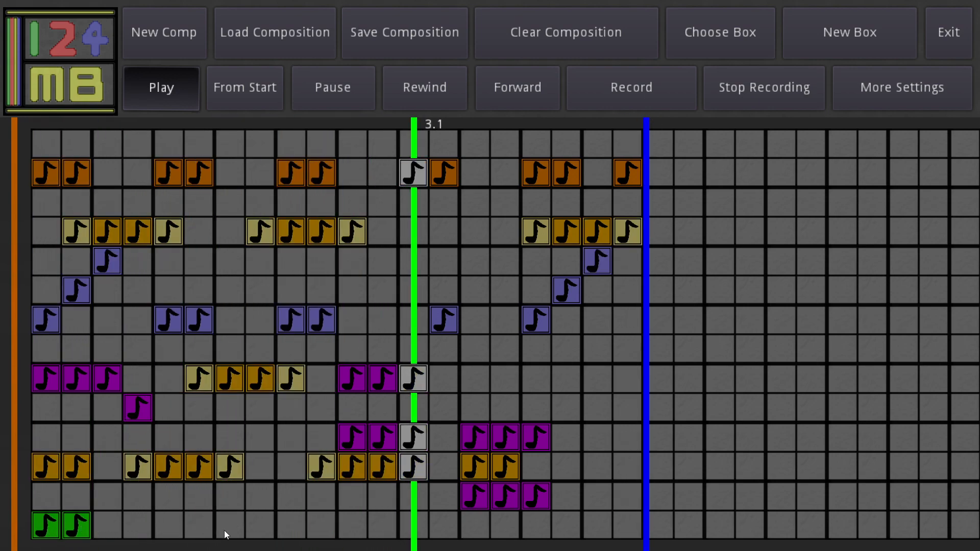
{"action": "left_click", "coordinate": [354, 525]}
{"action": "left_click", "coordinate": [380, 525]}
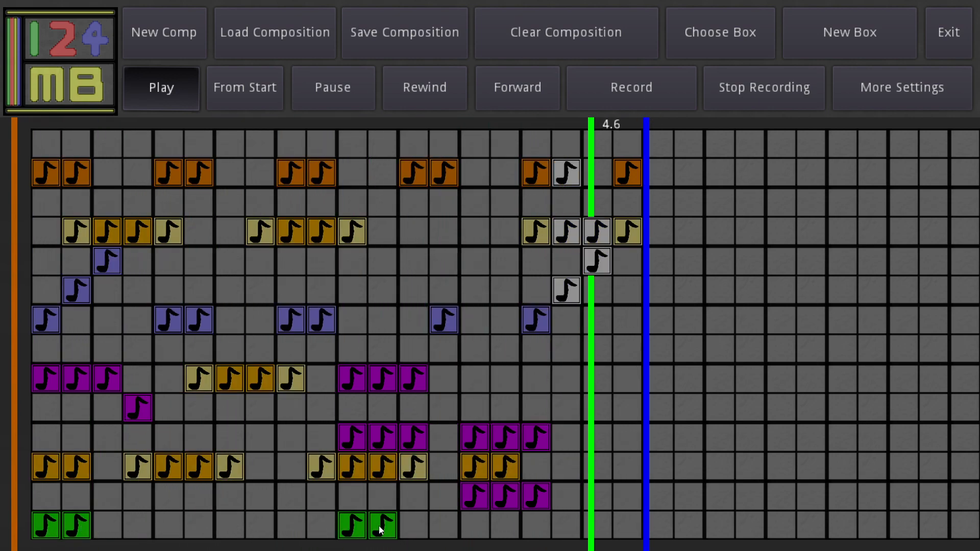
{"action": "left_click", "coordinate": [474, 525]}
{"action": "left_click", "coordinate": [504, 526]}
{"action": "left_click", "coordinate": [139, 531]}
{"action": "left_click", "coordinate": [167, 530]}
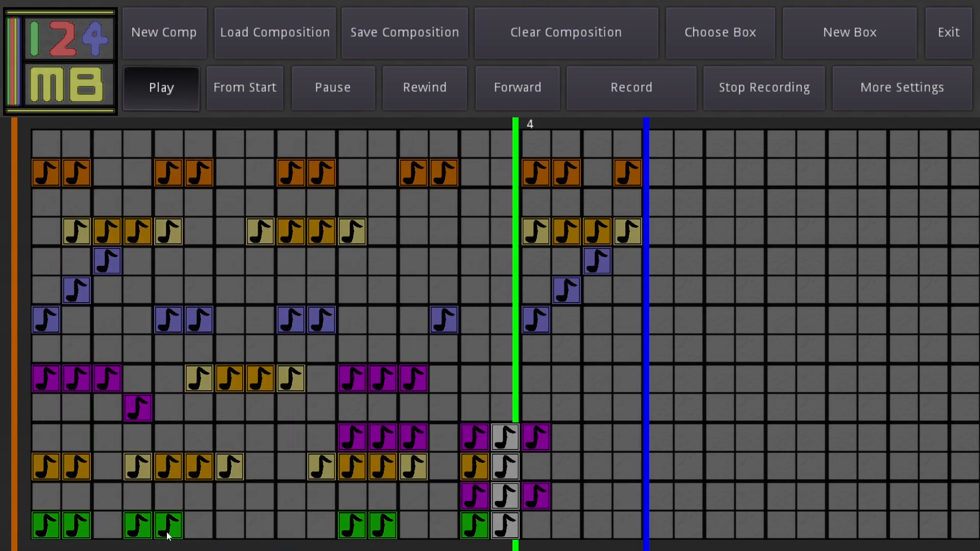
Step: Remove the row 14 piccolo pairs at columns 4–5, 11–12 and 15–16
{"action": "left_click", "coordinate": [169, 525]}
{"action": "left_click", "coordinate": [138, 525]}
{"action": "left_click", "coordinate": [352, 526]}
{"action": "left_click", "coordinate": [383, 526]}
{"action": "left_click", "coordinate": [474, 526]}
{"action": "left_click", "coordinate": [505, 526]}
Step: Place piccolo pairs in row 14 at columns 4–5, 7–8, 10–11 and 13–14
{"action": "left_click", "coordinate": [137, 525]}
{"action": "left_click", "coordinate": [169, 526]}
{"action": "left_click", "coordinate": [261, 526]}
{"action": "left_click", "coordinate": [230, 525]}
{"action": "left_click", "coordinate": [321, 525]}
{"action": "left_click", "coordinate": [352, 525]}
{"action": "left_click", "coordinate": [414, 526]}
{"action": "left_click", "coordinate": [444, 525]}
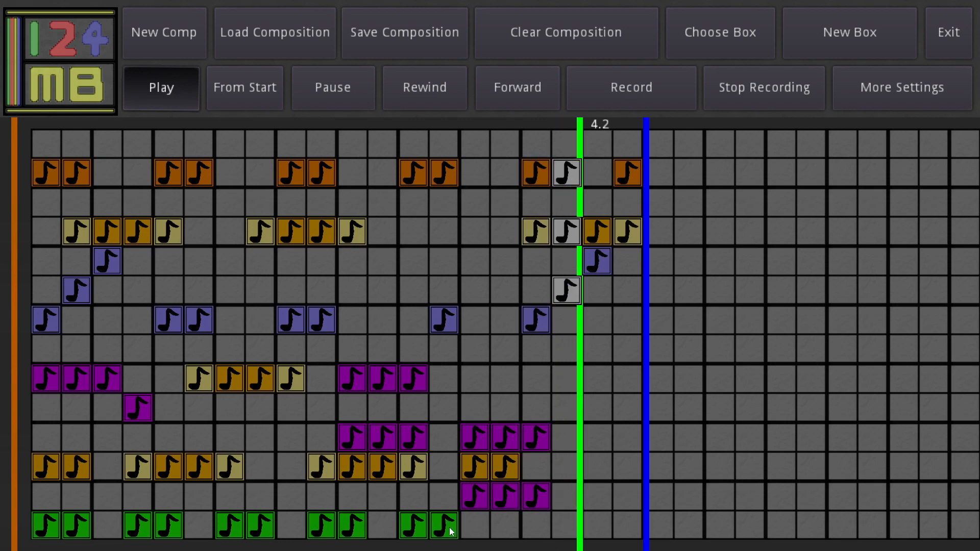
Step: Try extending the row 14 piccolo notes to columns 16–17, and clear every note beyond column 2
{"action": "left_click", "coordinate": [505, 525]}
{"action": "left_click", "coordinate": [535, 525]}
{"action": "left_click", "coordinate": [625, 525]}
{"action": "left_click", "coordinate": [618, 525]}
{"action": "left_click", "coordinate": [536, 526]}
{"action": "left_click_drag", "start_coordinate": [502, 526], "coordinate": [124, 525]}
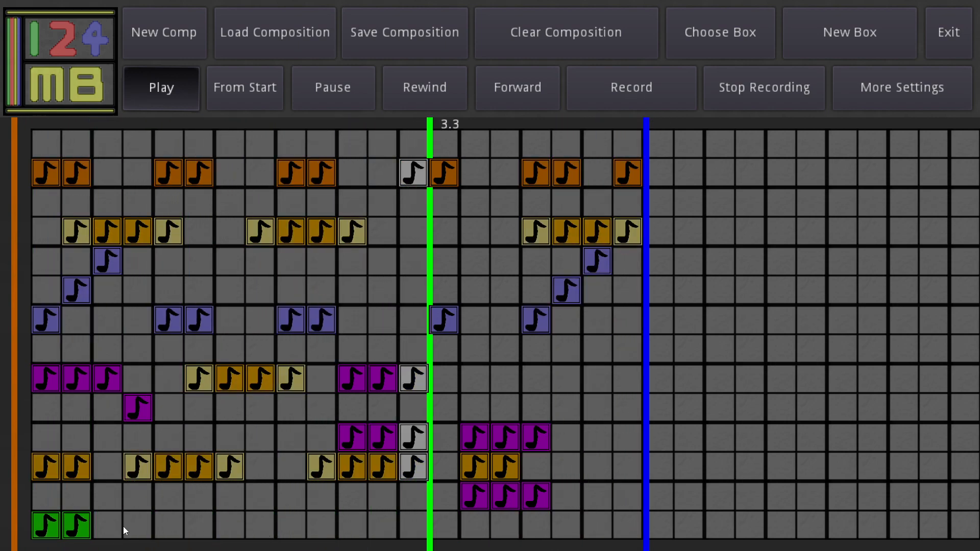
Step: Try piccolo pairs in row 14 at columns 5–6 and 7–8, and clear the whole row
{"action": "mouse_move", "coordinate": [201, 524]}
{"action": "left_mouse_down"}
{"action": "mouse_move", "coordinate": [230, 526]}
{"action": "mouse_move", "coordinate": [173, 525]}
{"action": "left_mouse_up"}
{"action": "left_click", "coordinate": [202, 526]}
{"action": "left_click", "coordinate": [199, 525]}
{"action": "left_click", "coordinate": [168, 525]}
{"action": "left_click", "coordinate": [199, 525]}
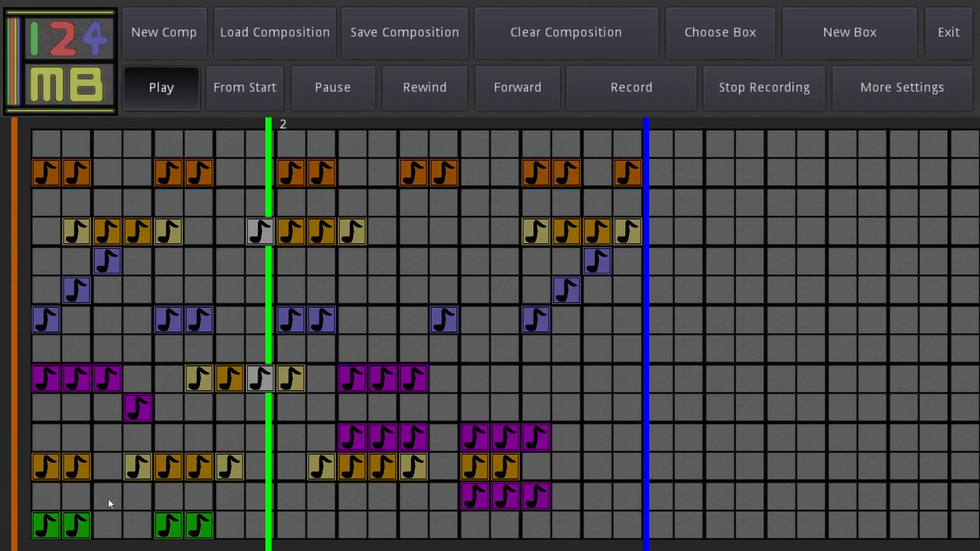
{"action": "left_click_drag", "start_coordinate": [41, 524], "coordinate": [261, 524]}
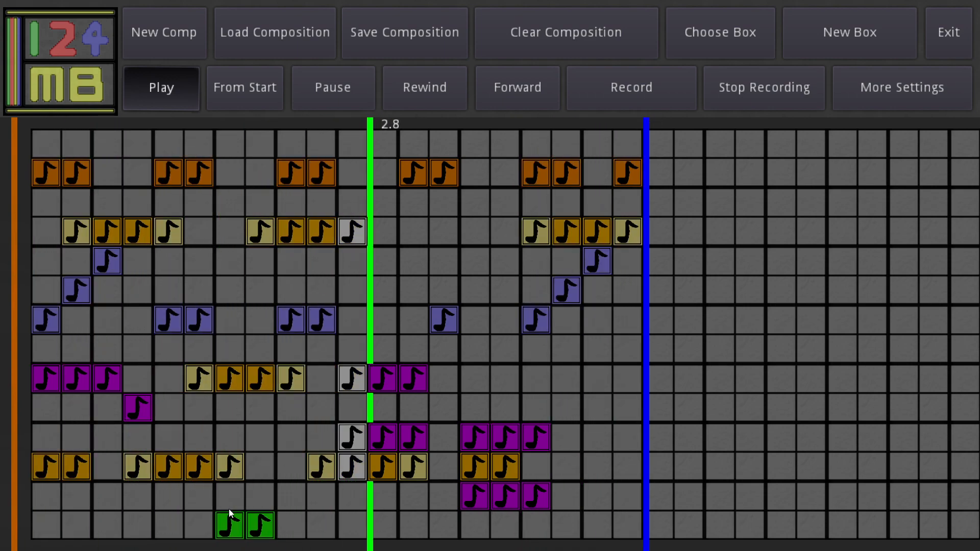
{"action": "left_click_drag", "start_coordinate": [230, 522], "coordinate": [250, 522]}
Step: Place piccolo notes in row 2 at columns 3, 7, 11, 15 and 19
{"action": "left_click", "coordinate": [107, 172]}
{"action": "left_click", "coordinate": [220, 174]}
{"action": "left_click", "coordinate": [342, 173]}
{"action": "left_click", "coordinate": [477, 171]}
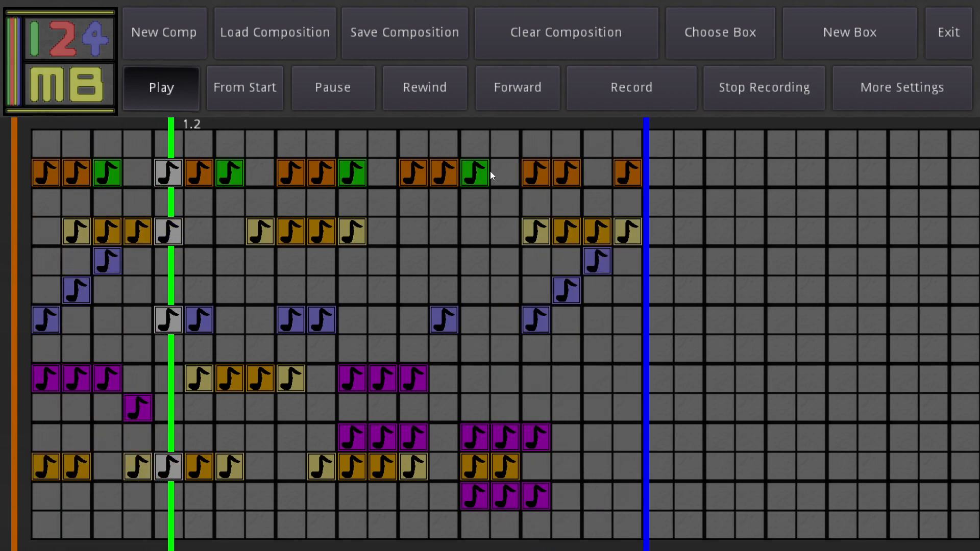
{"action": "left_click", "coordinate": [602, 172]}
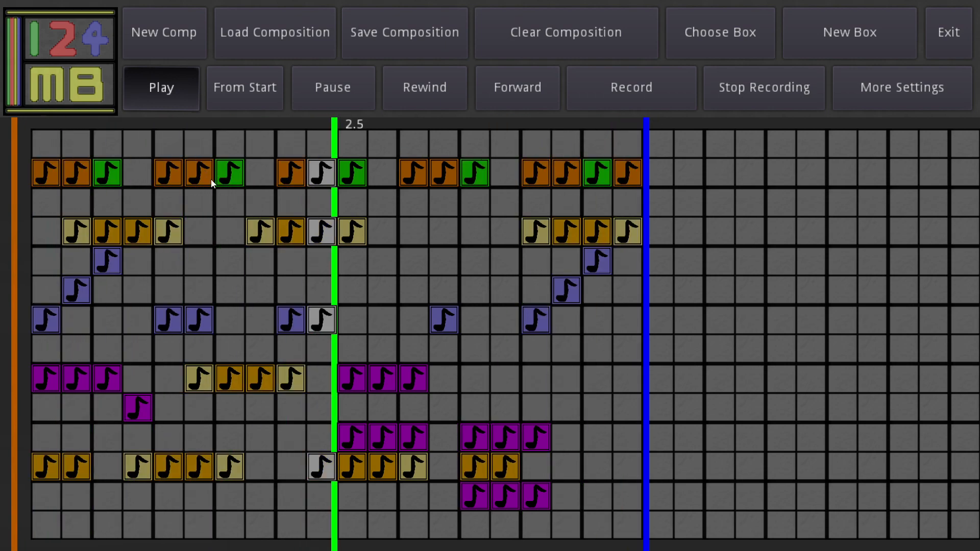
Step: Start a new box named santamode and set its colour to red
{"action": "left_click", "coordinate": [831, 30]}
{"action": "key", "text": "ctrl+a"}
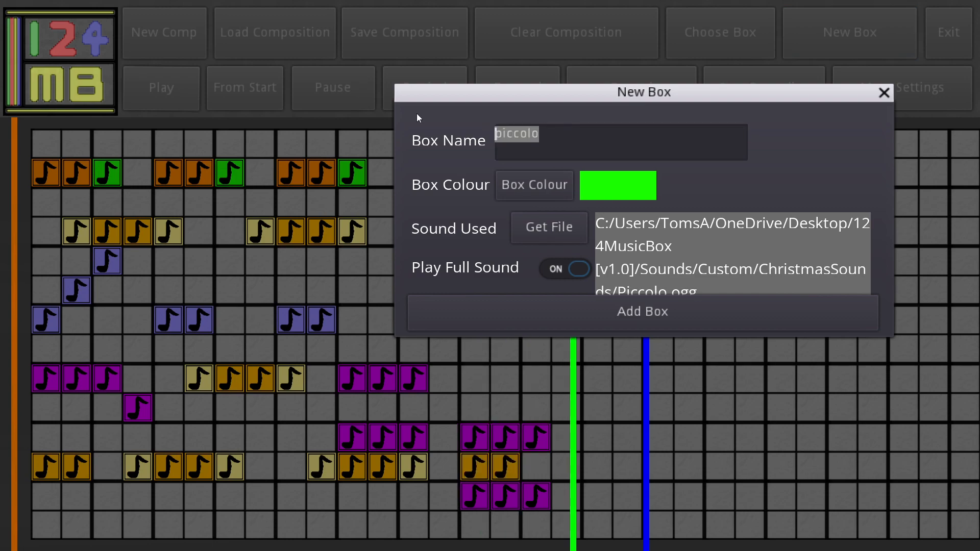
{"action": "type", "text": "satn"}
{"action": "key", "text": "BackSpace"}
{"action": "key", "text": "BackSpace"}
{"action": "type", "text": "ntamode"}
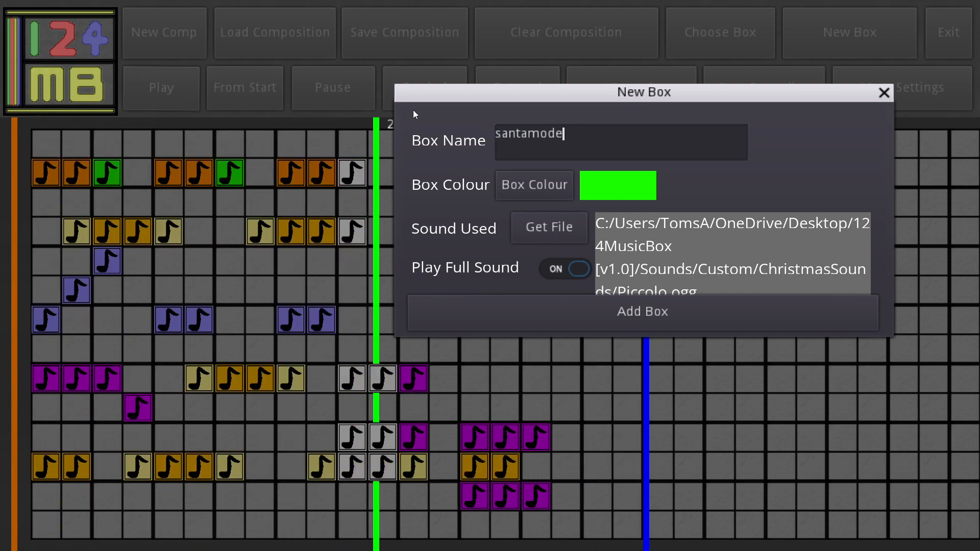
{"action": "left_click", "coordinate": [551, 183]}
{"action": "left_click", "coordinate": [531, 287]}
{"action": "left_click", "coordinate": [438, 479]}
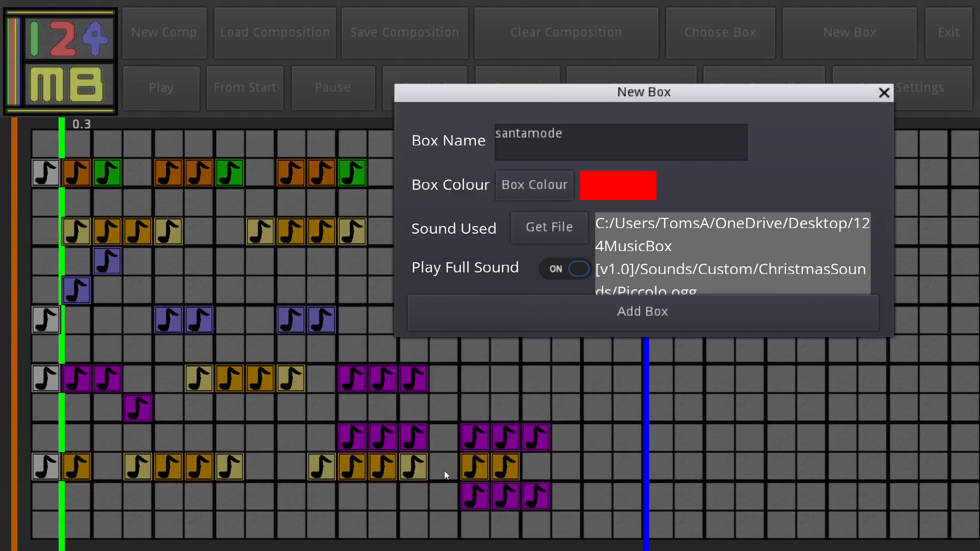
Step: Choose SantaHo.ogg as the santamode box's sound and add the box
{"action": "left_click", "coordinate": [528, 230]}
{"action": "double_click", "coordinate": [394, 217]}
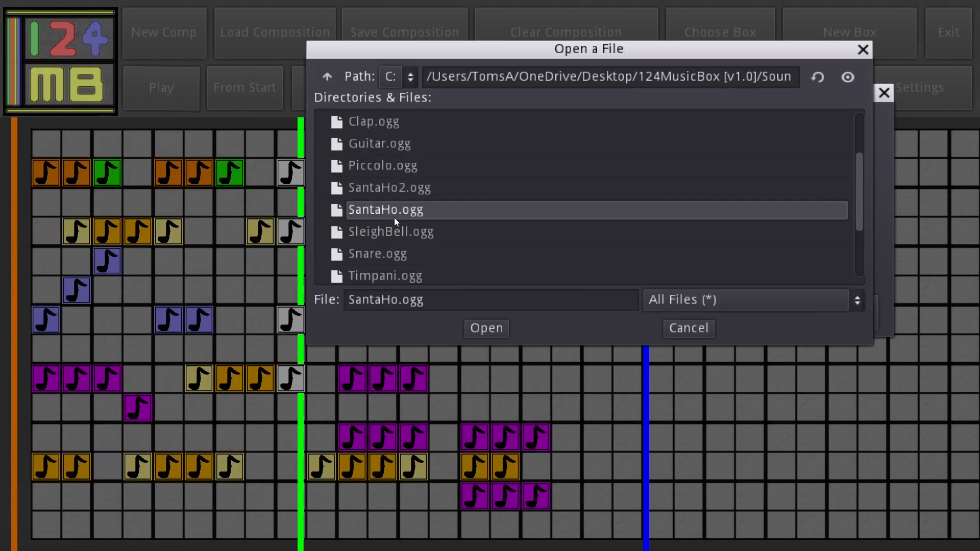
{"action": "left_click", "coordinate": [585, 313]}
Step: Try santamode notes at row 8 column 3 and in row 3 at columns 2 and 6, and clear them
{"action": "left_click", "coordinate": [97, 347]}
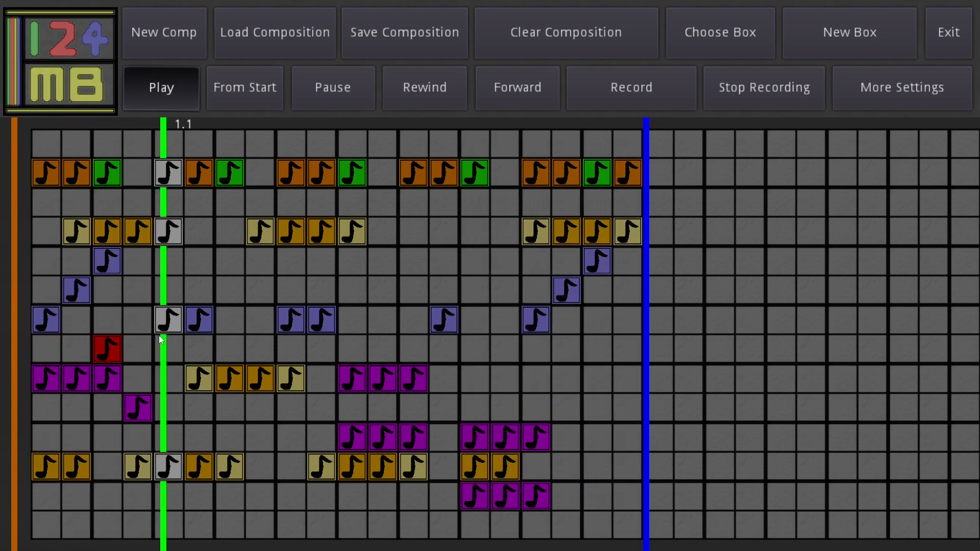
{"action": "left_click", "coordinate": [106, 344]}
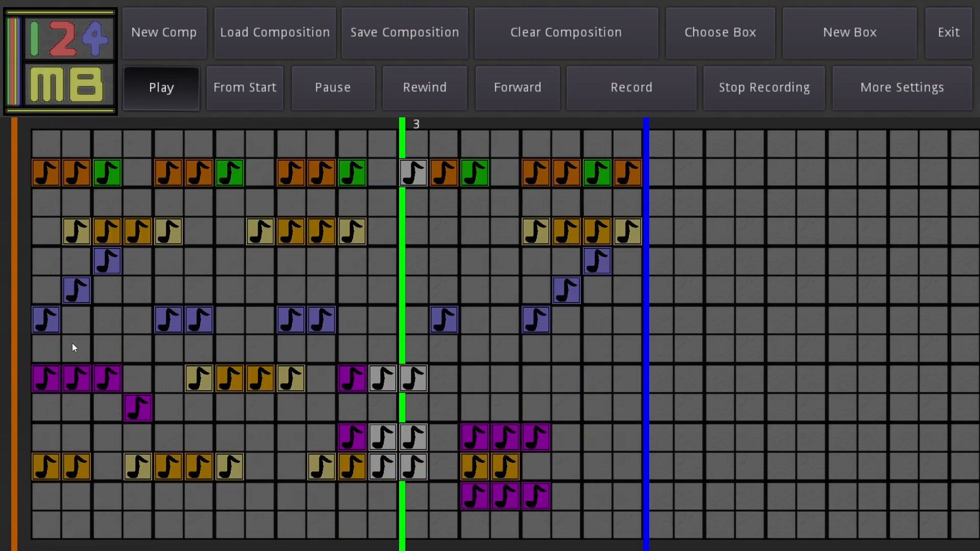
{"action": "left_click", "coordinate": [89, 204]}
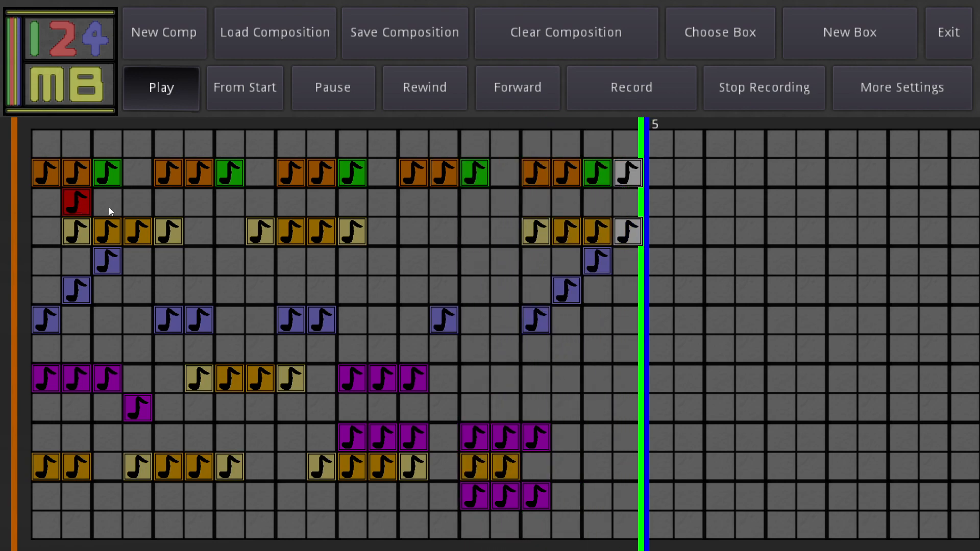
{"action": "left_click", "coordinate": [80, 206]}
{"action": "left_click", "coordinate": [79, 206]}
{"action": "left_click", "coordinate": [196, 207]}
{"action": "left_click_drag", "start_coordinate": [206, 216], "coordinate": [58, 200]}
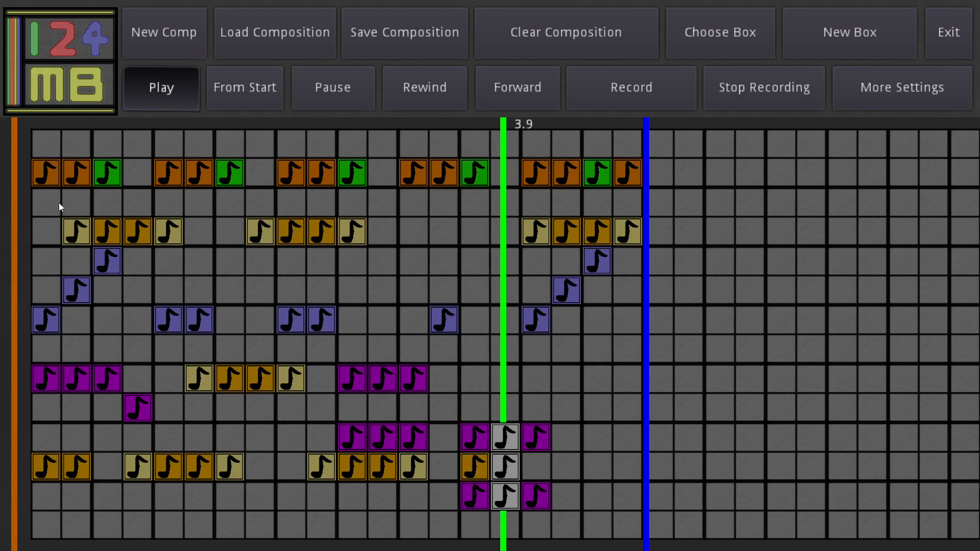
Step: Try santamode notes at several spots along row 8, and clear them
{"action": "mouse_move", "coordinate": [84, 316]}
{"action": "left_mouse_down"}
{"action": "mouse_move", "coordinate": [566, 320]}
{"action": "mouse_move", "coordinate": [137, 315]}
{"action": "mouse_move", "coordinate": [66, 323]}
{"action": "mouse_move", "coordinate": [47, 348]}
{"action": "mouse_move", "coordinate": [76, 351]}
{"action": "left_mouse_up"}
{"action": "left_click_drag", "start_coordinate": [158, 349], "coordinate": [207, 349]}
{"action": "left_click_drag", "start_coordinate": [281, 349], "coordinate": [425, 347]}
{"action": "left_click_drag", "start_coordinate": [329, 348], "coordinate": [46, 350]}
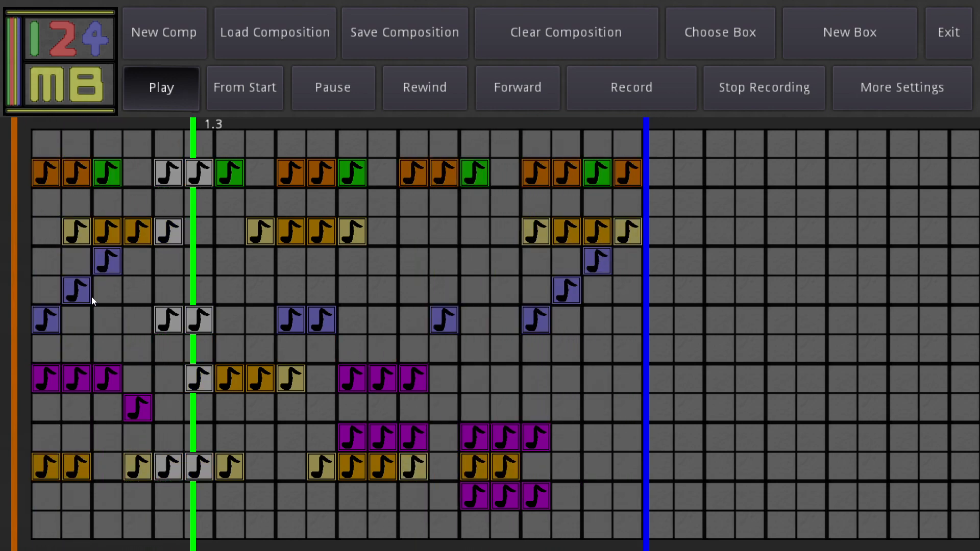
Step: Place santamode notes in row 6 at columns 4 and 5
{"action": "left_click", "coordinate": [143, 291]}
{"action": "left_click", "coordinate": [168, 290]}
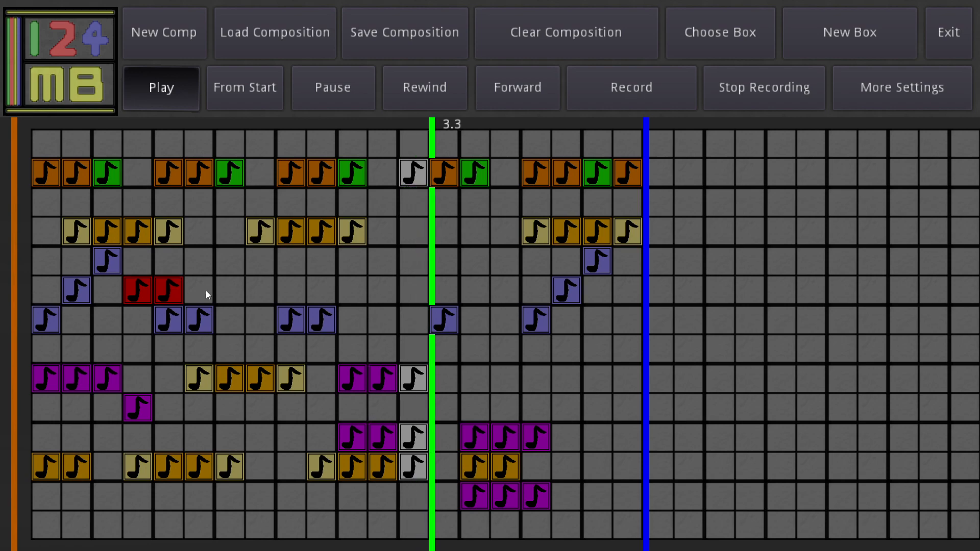
Step: Try santamode notes in row 6 at columns 8 and 10, and remove them
{"action": "left_click", "coordinate": [263, 289]}
{"action": "left_click", "coordinate": [321, 294]}
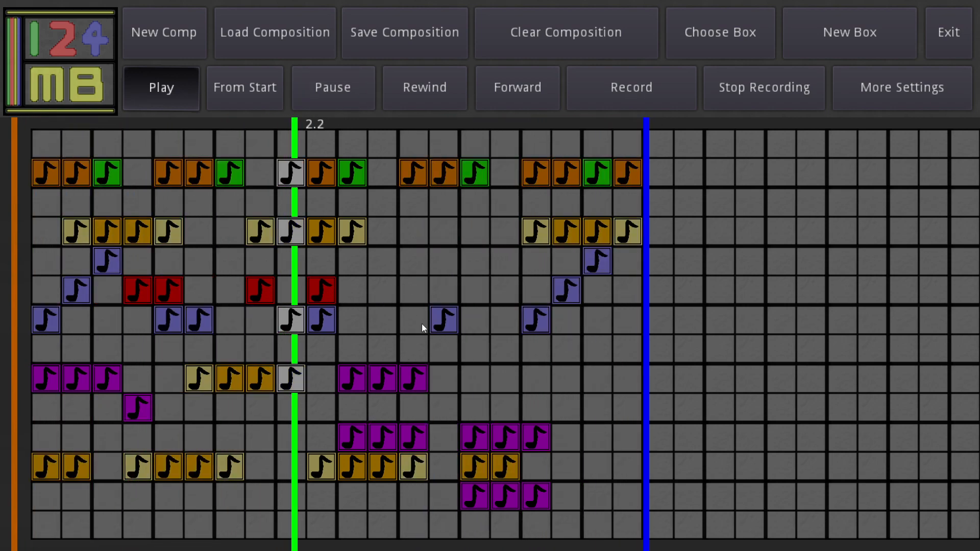
{"action": "left_click", "coordinate": [320, 289]}
{"action": "left_click", "coordinate": [262, 291]}
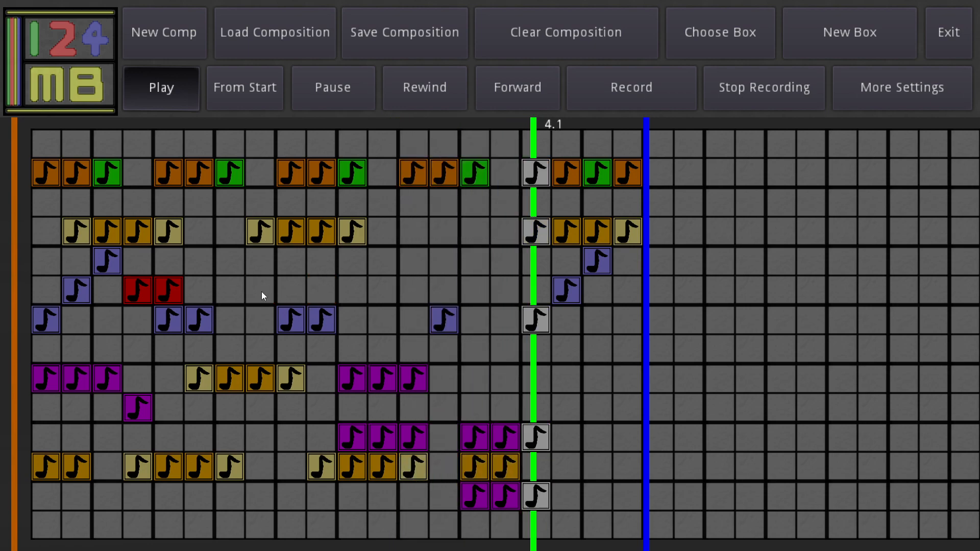
Step: Remove the santamode notes from row 6 at columns 4 and 5
{"action": "left_click", "coordinate": [169, 291]}
{"action": "left_click", "coordinate": [140, 290]}
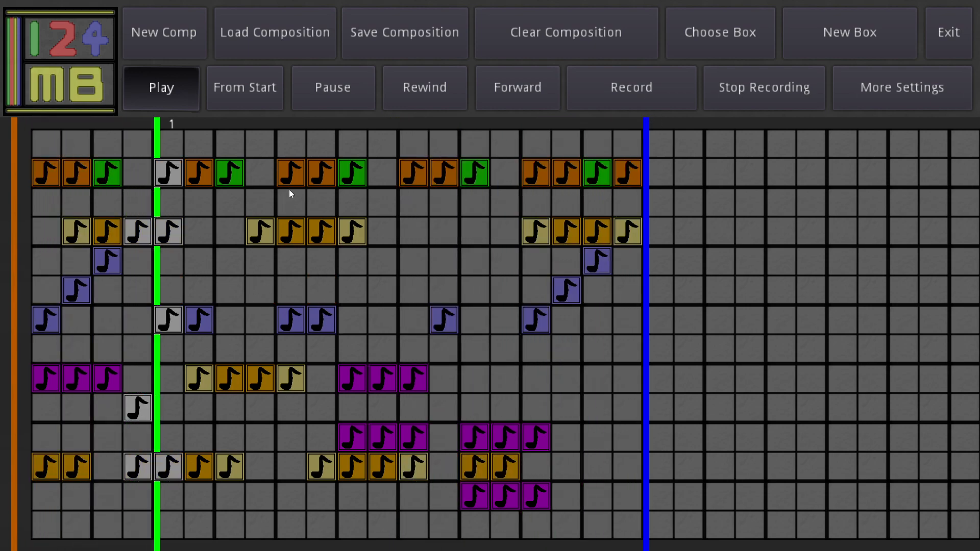
Step: Try santamode notes in row 6 at columns 5, 6, 14 and 19, and in row 8 at columns 9, 10 and 17
{"action": "left_click", "coordinate": [177, 296]}
{"action": "left_click", "coordinate": [198, 291]}
{"action": "left_click", "coordinate": [290, 347]}
{"action": "left_click", "coordinate": [319, 342]}
{"action": "left_click", "coordinate": [443, 289]}
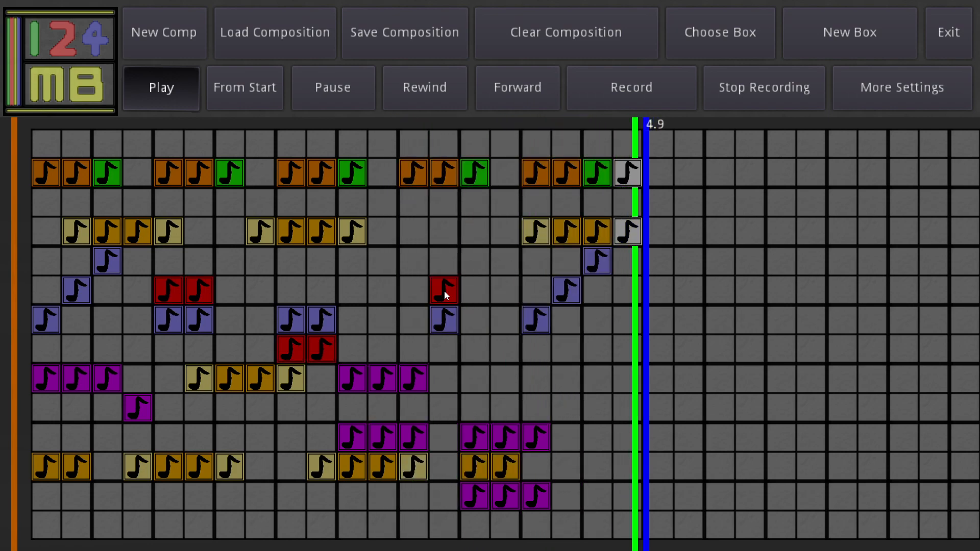
{"action": "left_click", "coordinate": [527, 345]}
{"action": "left_click", "coordinate": [595, 291]}
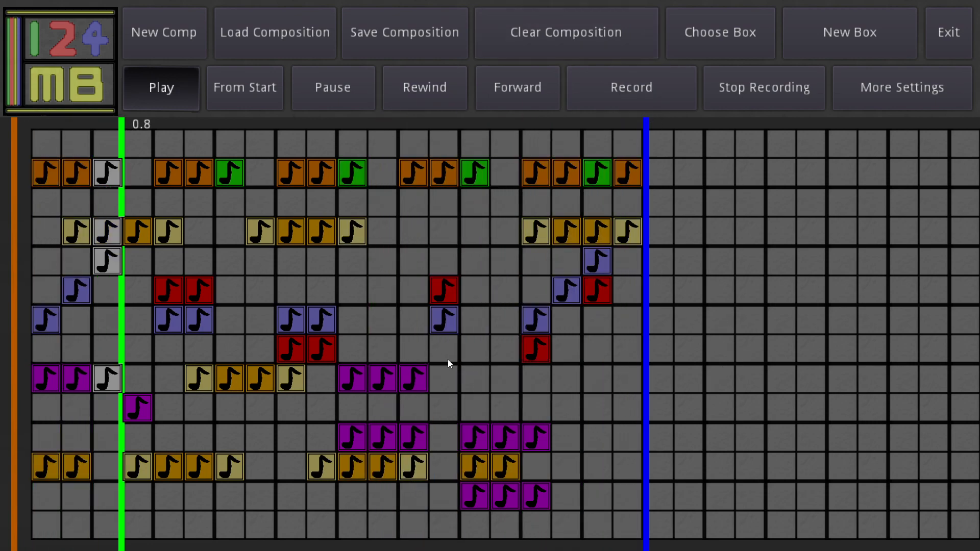
Step: Try a rising santamode run from row 8 column 1 to row 6 column 3, plus a note in row 6 at column 8
{"action": "left_click", "coordinate": [55, 345]}
{"action": "left_click", "coordinate": [74, 317]}
{"action": "left_click", "coordinate": [107, 290]}
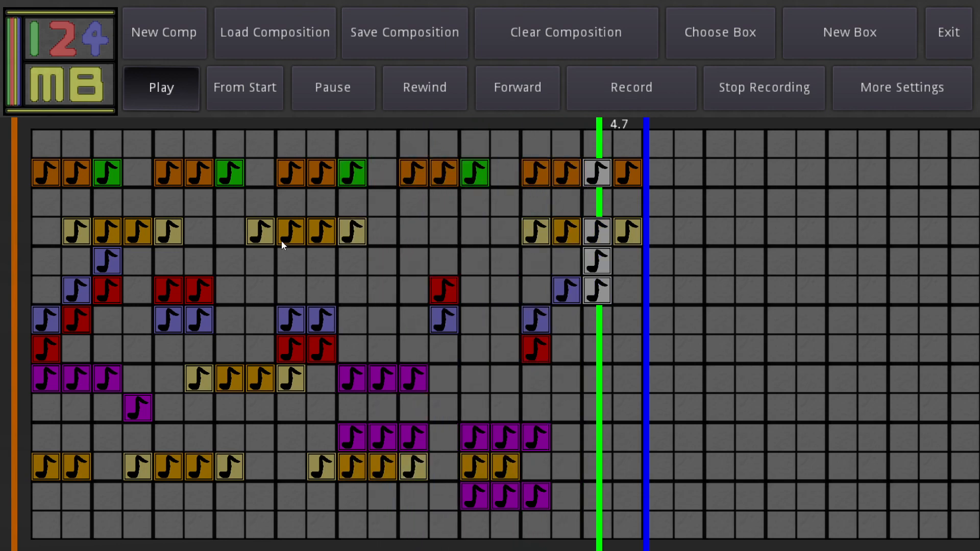
{"action": "left_click", "coordinate": [291, 290]}
{"action": "left_click_drag", "start_coordinate": [289, 290], "coordinate": [262, 289]}
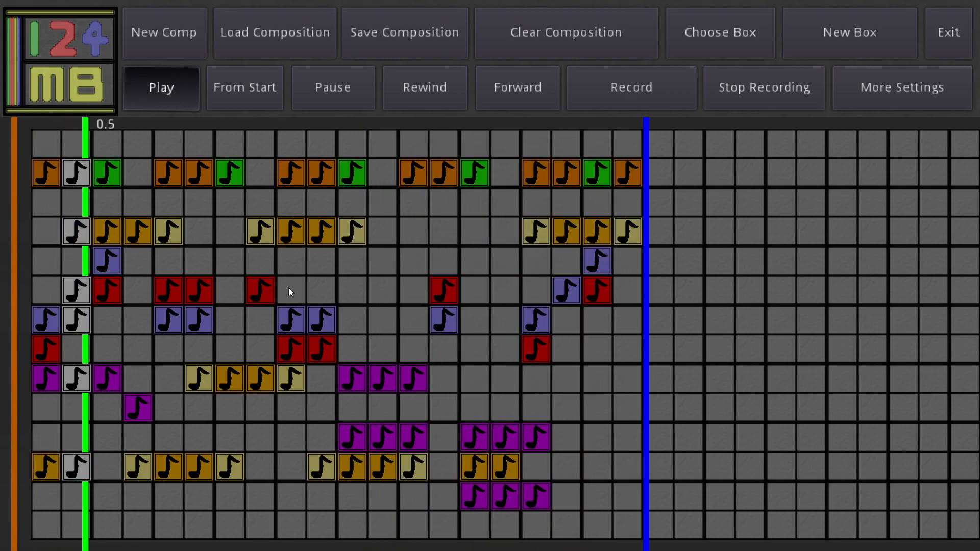
Step: Try a row 6 note at column 10 instead of the row 8 pair, restore the pair, and add a note at row 7 column 7
{"action": "left_click", "coordinate": [283, 351]}
{"action": "left_click_drag", "start_coordinate": [322, 349], "coordinate": [312, 286]}
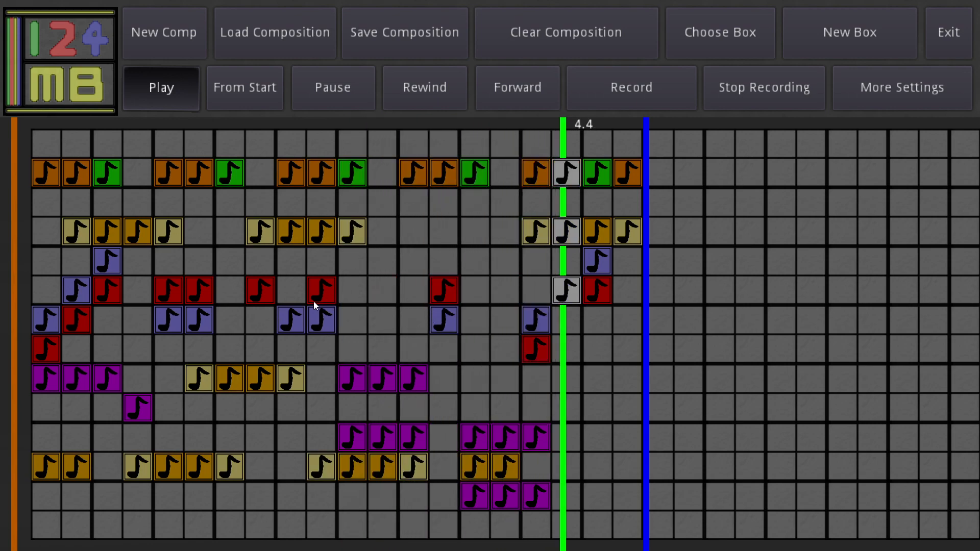
{"action": "left_click_drag", "start_coordinate": [321, 288], "coordinate": [307, 348]}
{"action": "left_click", "coordinate": [290, 349]}
{"action": "left_click", "coordinate": [226, 308]}
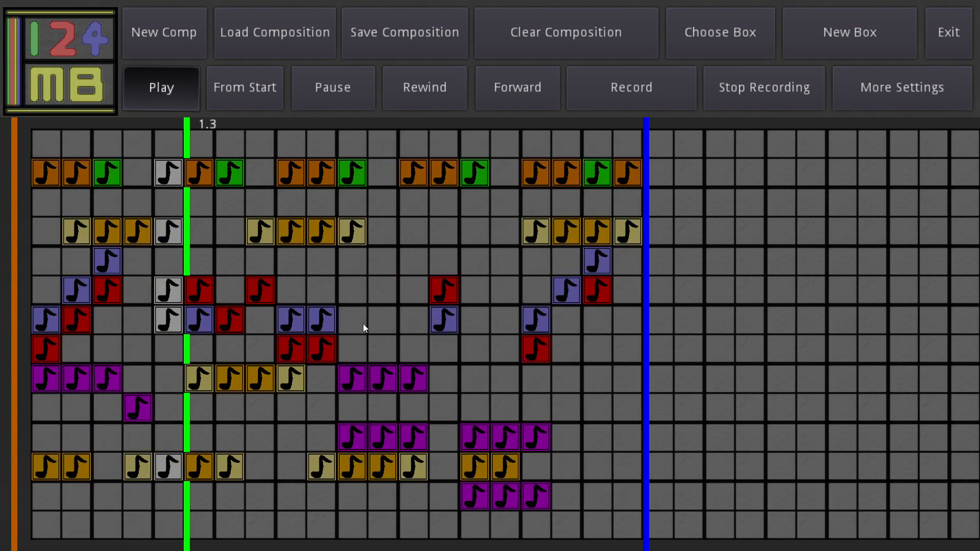
Step: Try santamode notes in row 7 at columns 11 to 13, clear them, and remove the row 6 note at column 14
{"action": "left_click", "coordinate": [363, 322]}
{"action": "left_click", "coordinate": [384, 320]}
{"action": "left_click", "coordinate": [409, 320]}
{"action": "left_click", "coordinate": [357, 319]}
{"action": "left_click", "coordinate": [384, 320]}
{"action": "left_click", "coordinate": [403, 318]}
{"action": "left_click", "coordinate": [431, 291]}
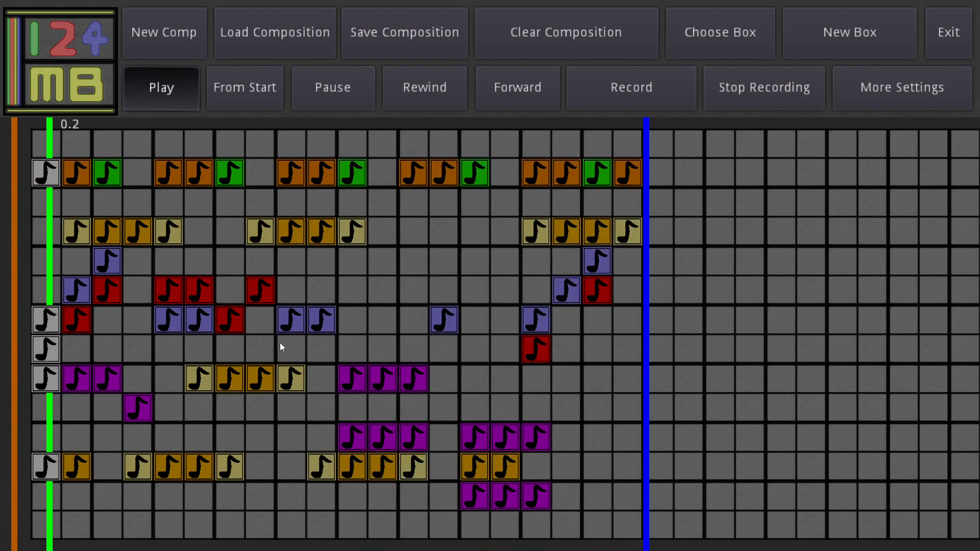
Step: Clear the remaining santamode notes from rows 6, 7 and 8
{"action": "left_click", "coordinate": [256, 292]}
{"action": "left_click", "coordinate": [198, 290]}
{"action": "left_click", "coordinate": [168, 290]}
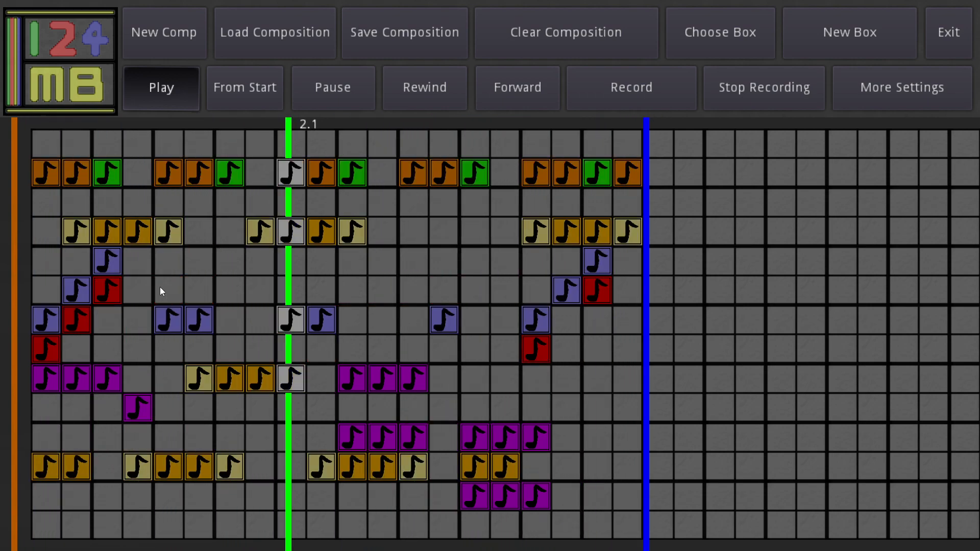
{"action": "left_click", "coordinate": [107, 291]}
{"action": "left_click", "coordinate": [76, 319]}
{"action": "left_click", "coordinate": [47, 347]}
{"action": "left_click", "coordinate": [542, 346]}
{"action": "left_click", "coordinate": [600, 297]}
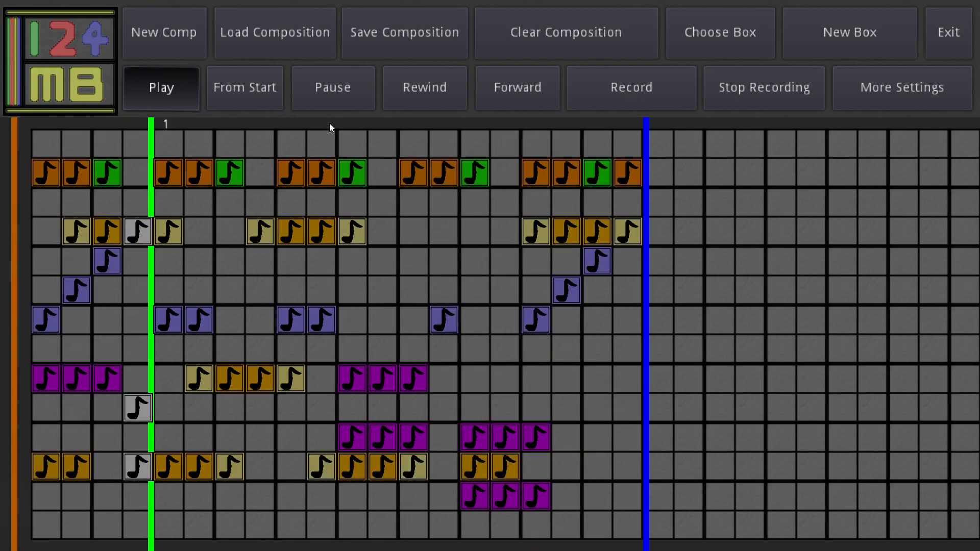
Step: Try santamode notes in row 1 at columns 1, 2, 5 and 6 with playback from the start, and clear them
{"action": "left_click", "coordinate": [306, 102]}
{"action": "left_click", "coordinate": [275, 94]}
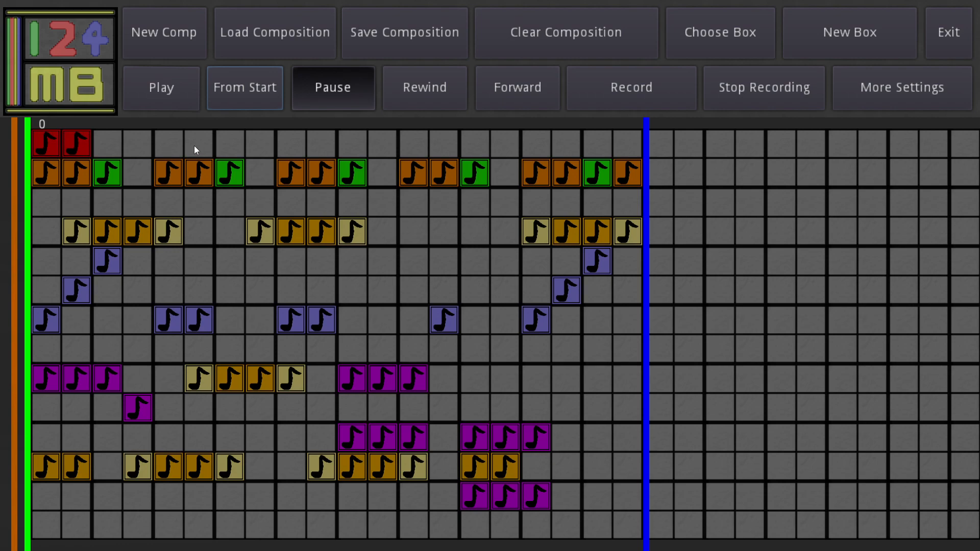
{"action": "left_click", "coordinate": [176, 96]}
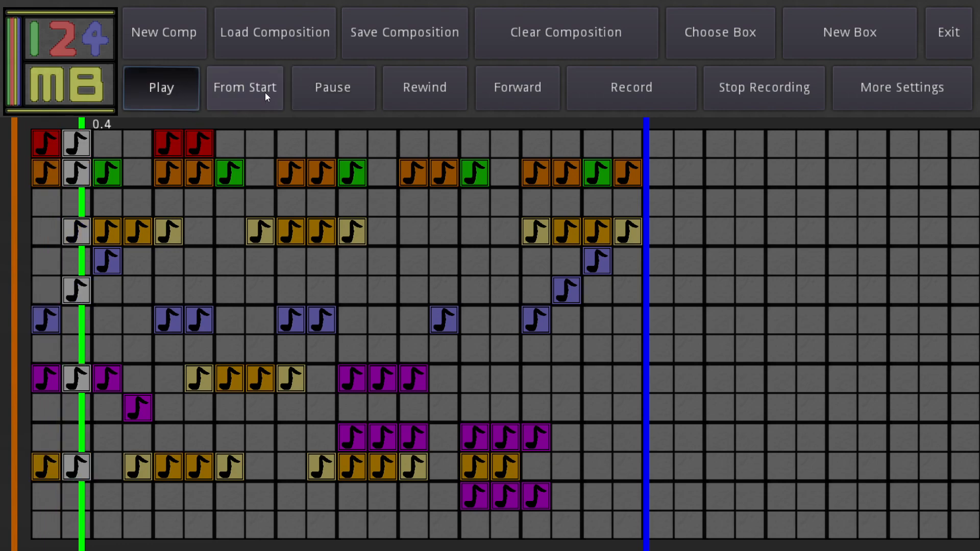
{"action": "left_click", "coordinate": [306, 88]}
{"action": "left_click", "coordinate": [237, 99]}
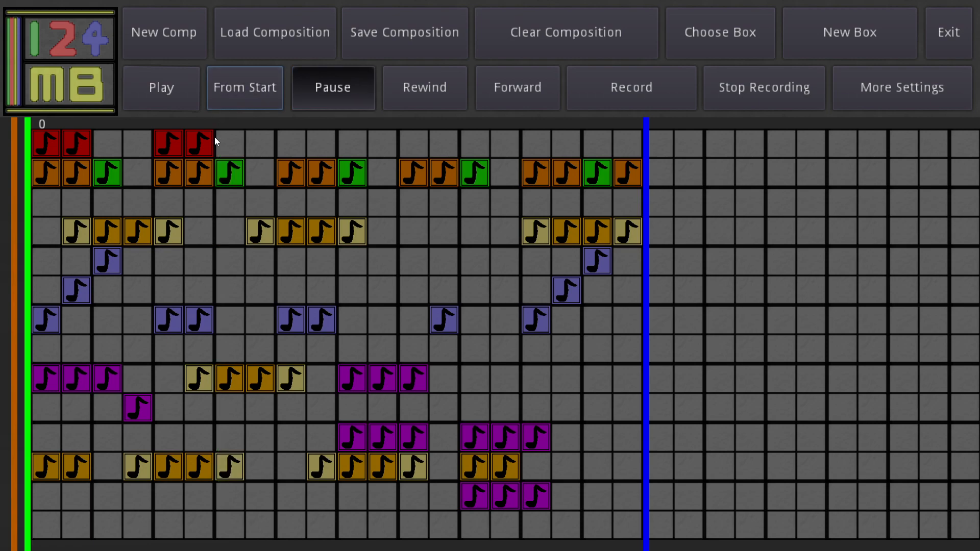
{"action": "left_click_drag", "start_coordinate": [214, 137], "coordinate": [74, 143]}
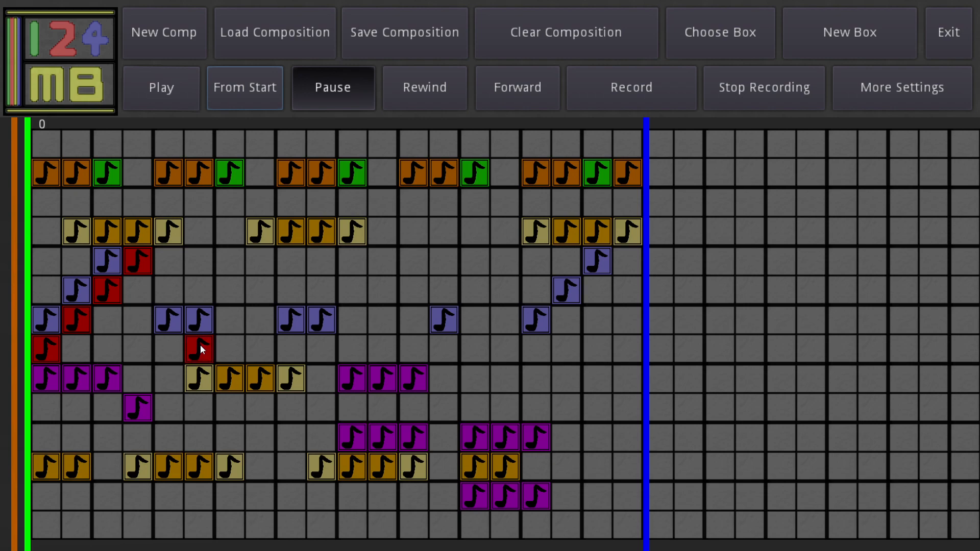
Step: Try rising santamode runs from row 8 to row 5 at columns 1–4 and 6–9 with playback, and return to the start
{"action": "left_click", "coordinate": [258, 290]}
{"action": "left_click", "coordinate": [290, 262]}
{"action": "key", "text": "space"}
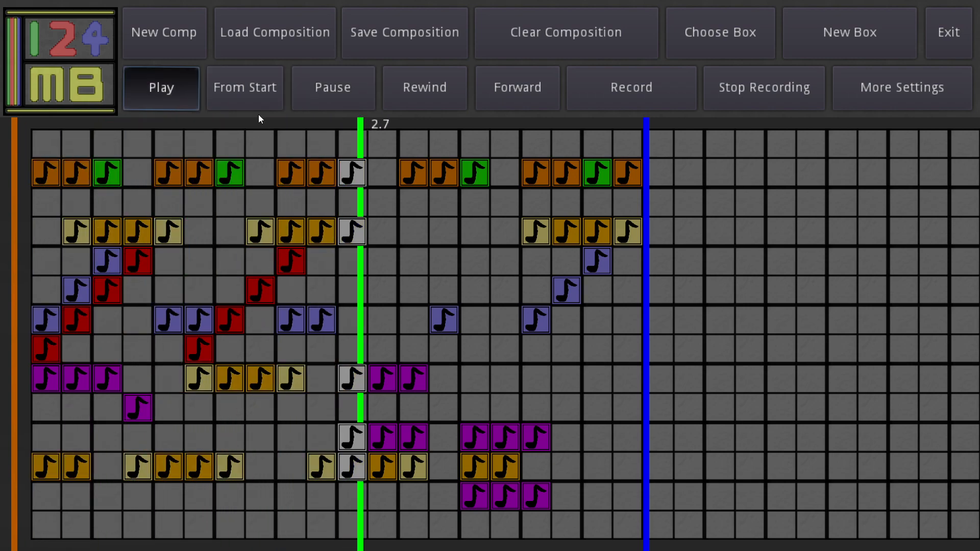
{"action": "left_click", "coordinate": [321, 88]}
{"action": "left_click", "coordinate": [245, 87]}
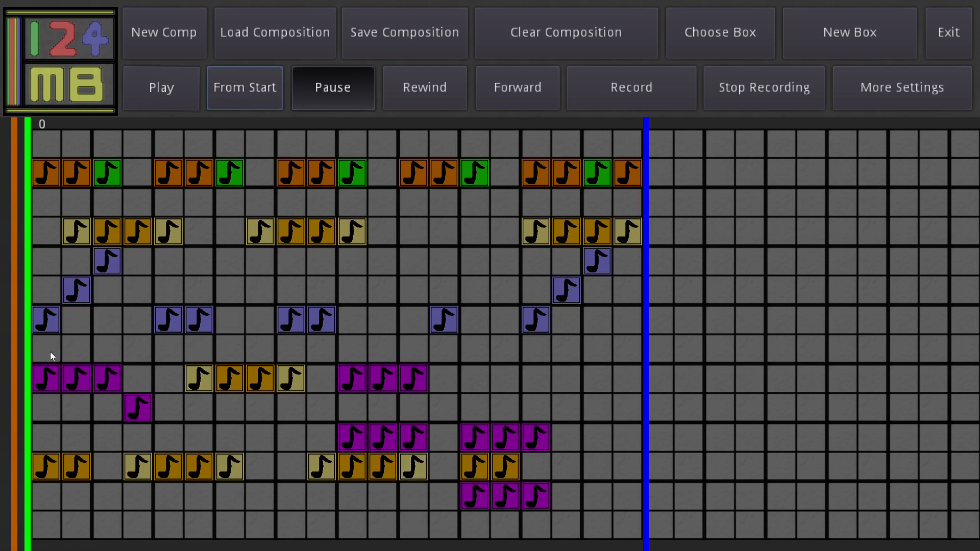
Step: Try santamode triplets in row 8 at columns 1–3, 5–7 and 9–11 with linking notes at columns 4 and 8, and play the tune
{"action": "left_click", "coordinate": [47, 345]}
{"action": "left_click", "coordinate": [77, 349]}
{"action": "left_click", "coordinate": [108, 349]}
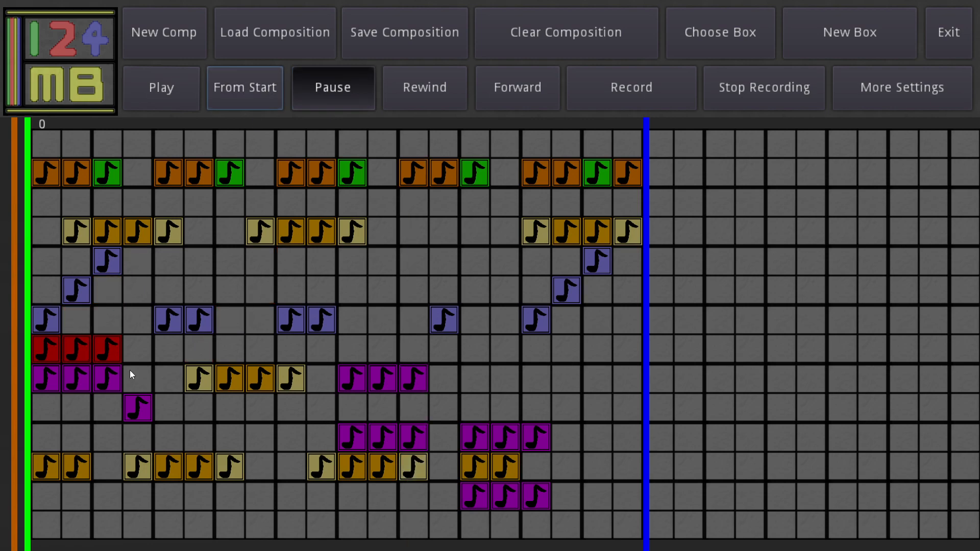
{"action": "left_click", "coordinate": [168, 344]}
{"action": "left_click", "coordinate": [199, 348]}
{"action": "left_click", "coordinate": [225, 349]}
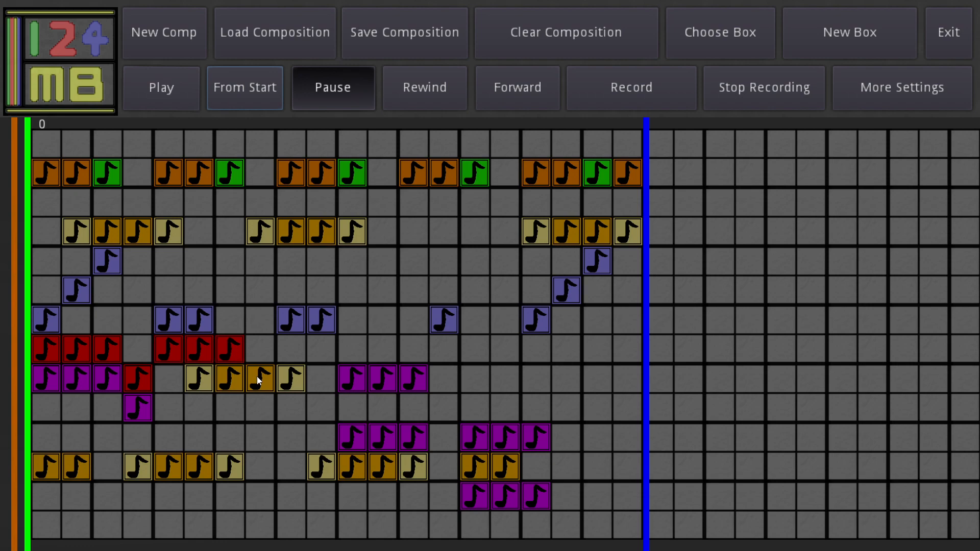
{"action": "left_click_drag", "start_coordinate": [168, 352], "coordinate": [227, 351]}
{"action": "left_click_drag", "start_coordinate": [306, 354], "coordinate": [349, 348]}
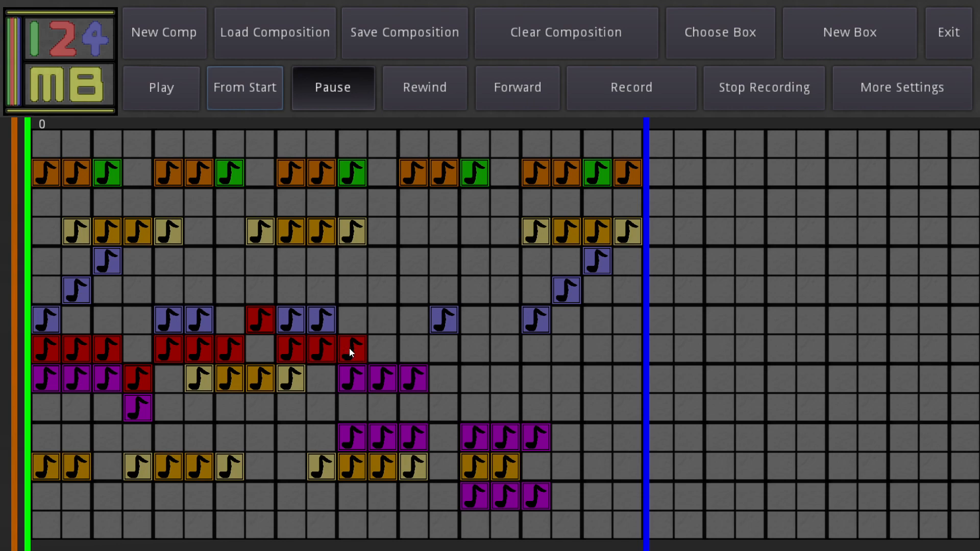
{"action": "left_click", "coordinate": [133, 90]}
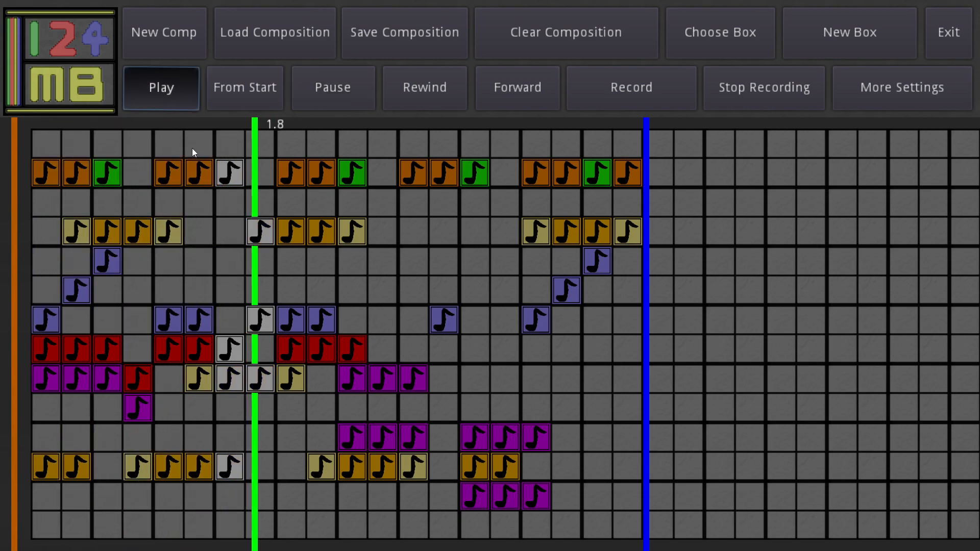
Step: Try extending the santamode pattern through rows 7 to 9 from column 12 to column 20, and clear the whole pattern
{"action": "left_click", "coordinate": [375, 328]}
{"action": "mouse_move", "coordinate": [408, 350]}
{"action": "left_mouse_down"}
{"action": "mouse_move", "coordinate": [458, 352]}
{"action": "mouse_move", "coordinate": [499, 370]}
{"action": "mouse_move", "coordinate": [593, 350]}
{"action": "left_mouse_up"}
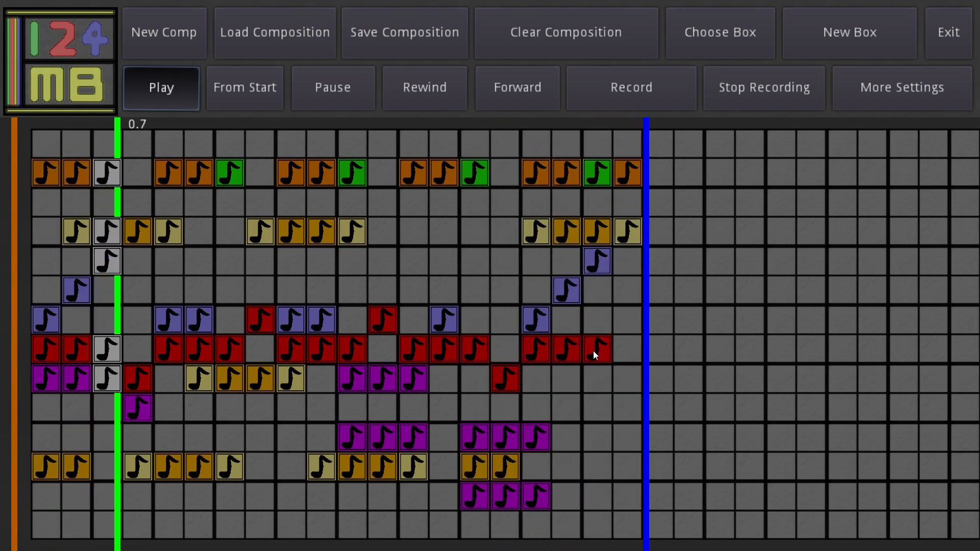
{"action": "left_click", "coordinate": [620, 329]}
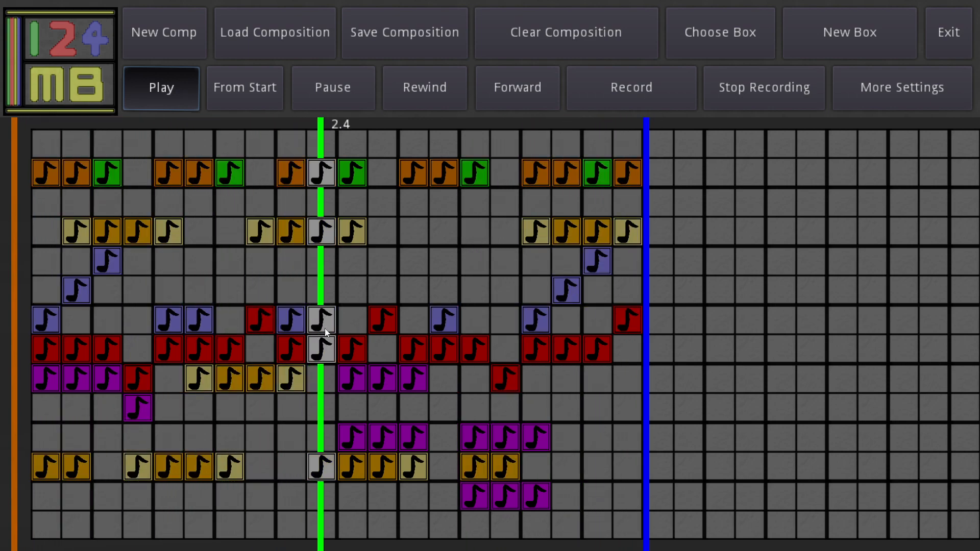
{"action": "left_click", "coordinate": [265, 320]}
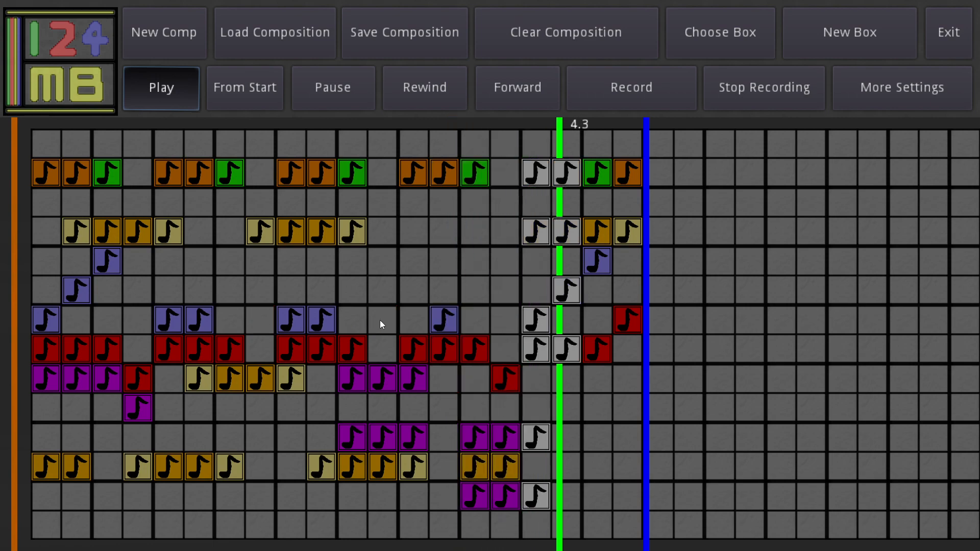
{"action": "mouse_move", "coordinate": [143, 373]}
{"action": "left_mouse_down"}
{"action": "mouse_move", "coordinate": [39, 347]}
{"action": "mouse_move", "coordinate": [215, 357]}
{"action": "mouse_move", "coordinate": [504, 355]}
{"action": "mouse_move", "coordinate": [601, 338]}
{"action": "mouse_move", "coordinate": [593, 345]}
{"action": "left_mouse_up"}
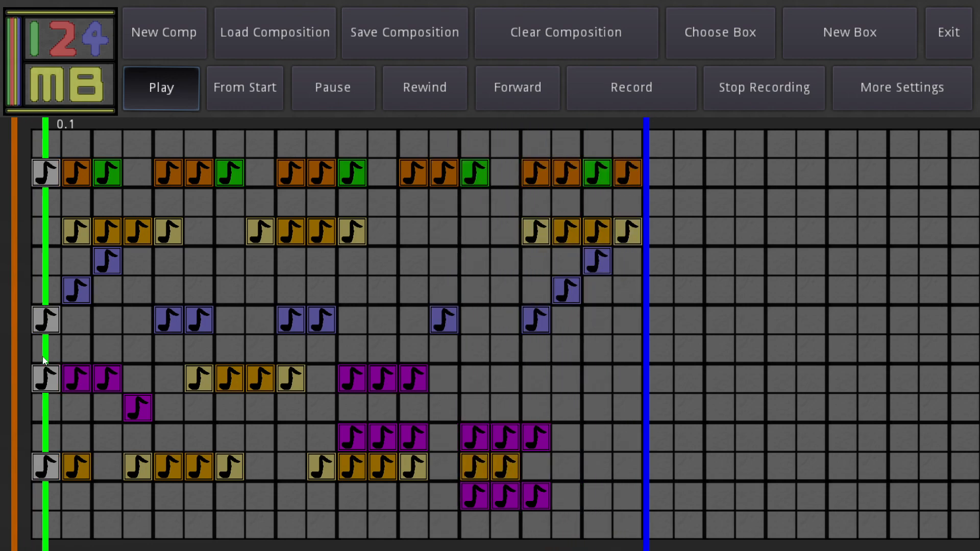
Step: Place santamode pairs in row 8 at columns 1–2, 7–8, 13–14 and 19–20, and play the tune from the start
{"action": "left_click", "coordinate": [332, 88]}
{"action": "left_click", "coordinate": [258, 87]}
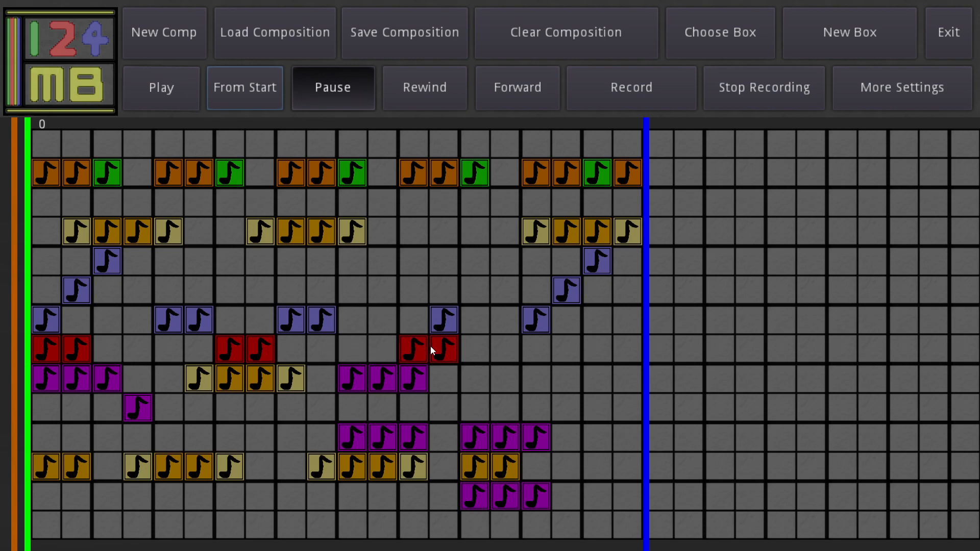
{"action": "left_click", "coordinate": [127, 97]}
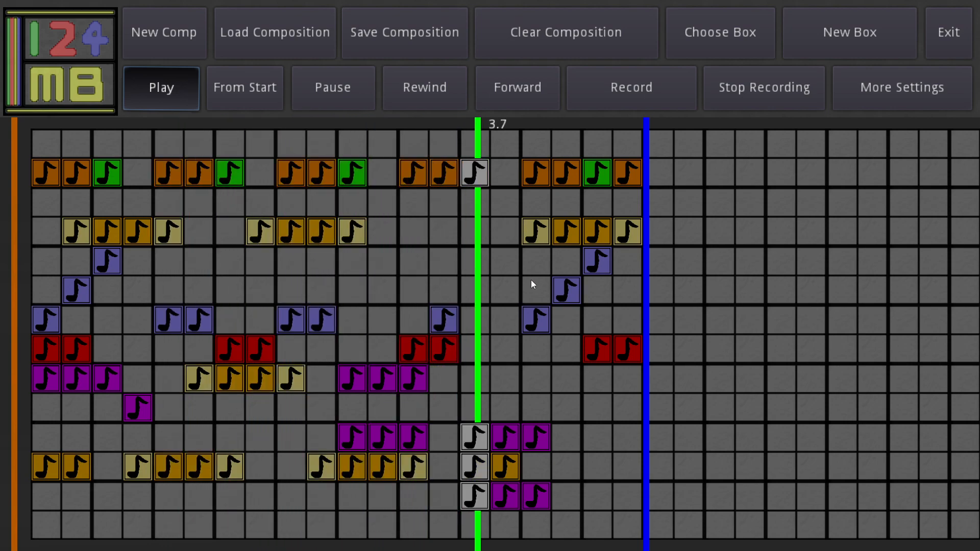
Step: Try the santamode pair of columns 13–14 in row 3, restore it to row 8, and try a note at row 6 column 8
{"action": "left_click_drag", "start_coordinate": [452, 351], "coordinate": [416, 200]}
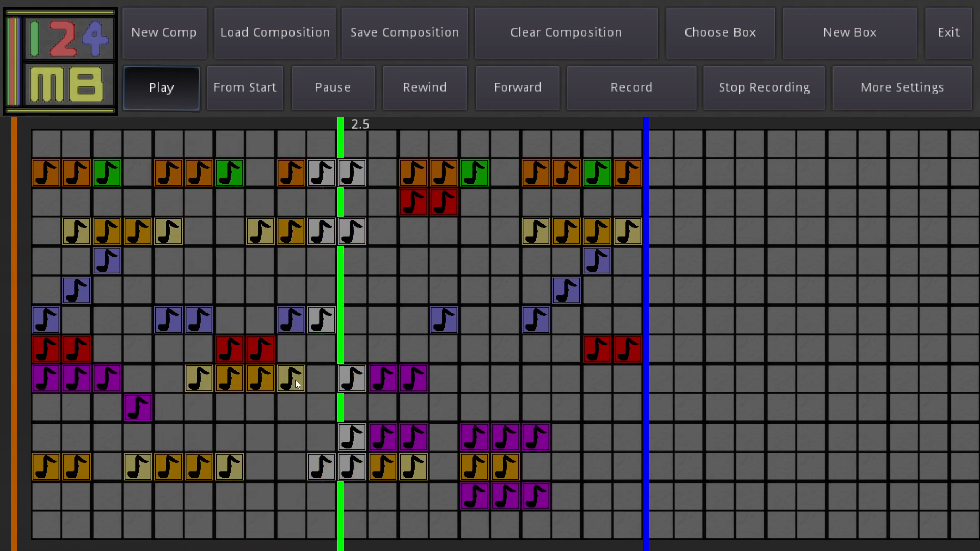
{"action": "left_click", "coordinate": [418, 206]}
{"action": "mouse_move", "coordinate": [419, 206]}
{"action": "left_mouse_down"}
{"action": "mouse_move", "coordinate": [440, 370]}
{"action": "mouse_move", "coordinate": [432, 348]}
{"action": "left_mouse_up"}
{"action": "left_click", "coordinate": [273, 284]}
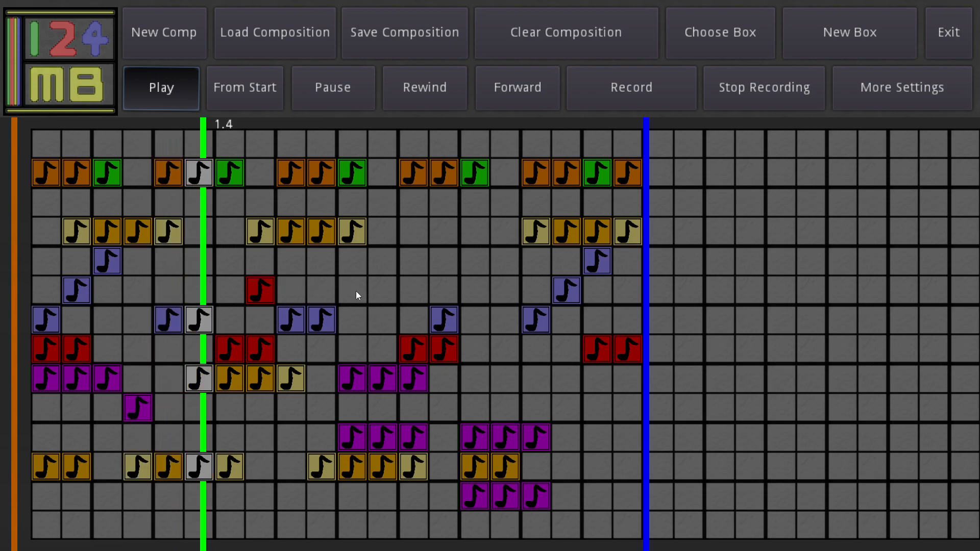
{"action": "left_click", "coordinate": [263, 293]}
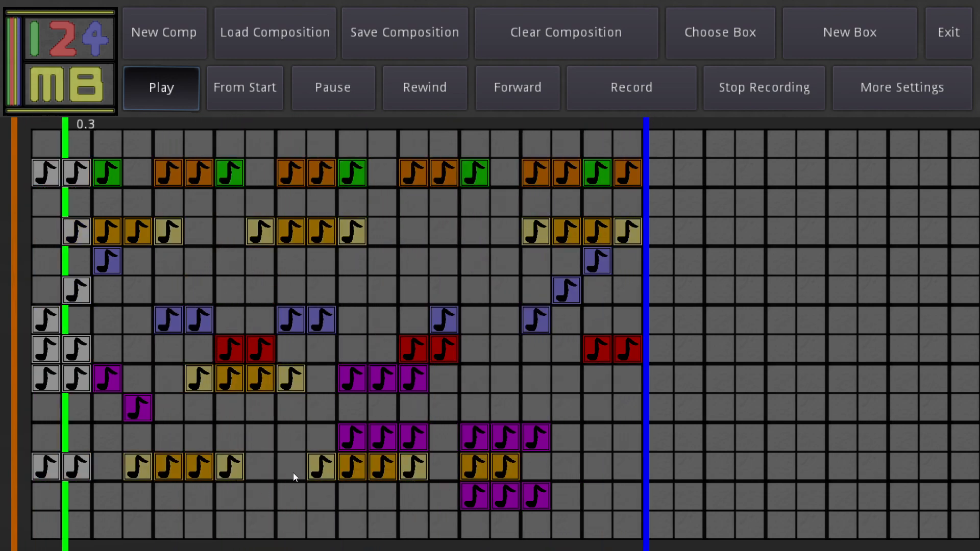
Step: Place santamode notes in row 11 at columns 3 and 9, row 13 at column 11 and row 8 at column 5
{"action": "left_click", "coordinate": [290, 442]}
{"action": "left_click", "coordinate": [352, 496]}
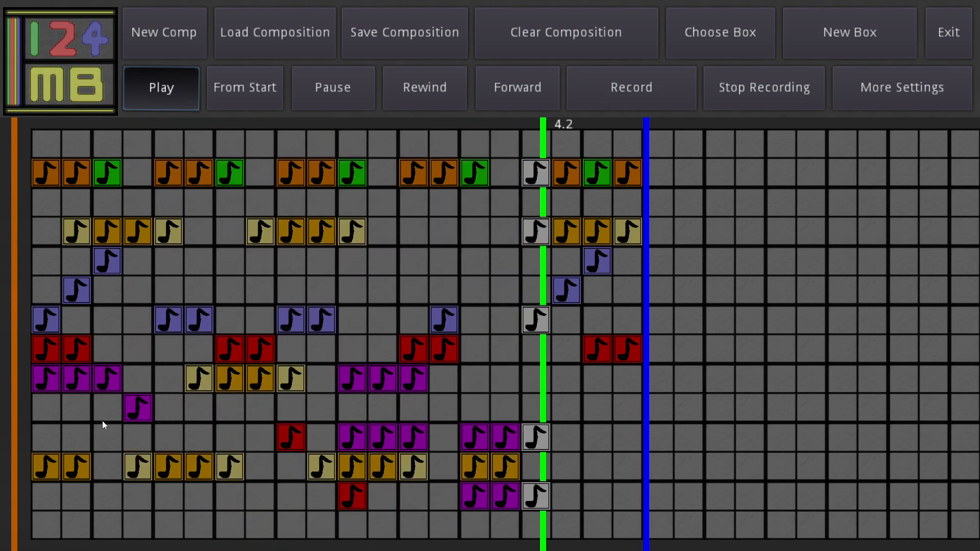
{"action": "left_click", "coordinate": [107, 437]}
{"action": "left_click", "coordinate": [168, 349]}
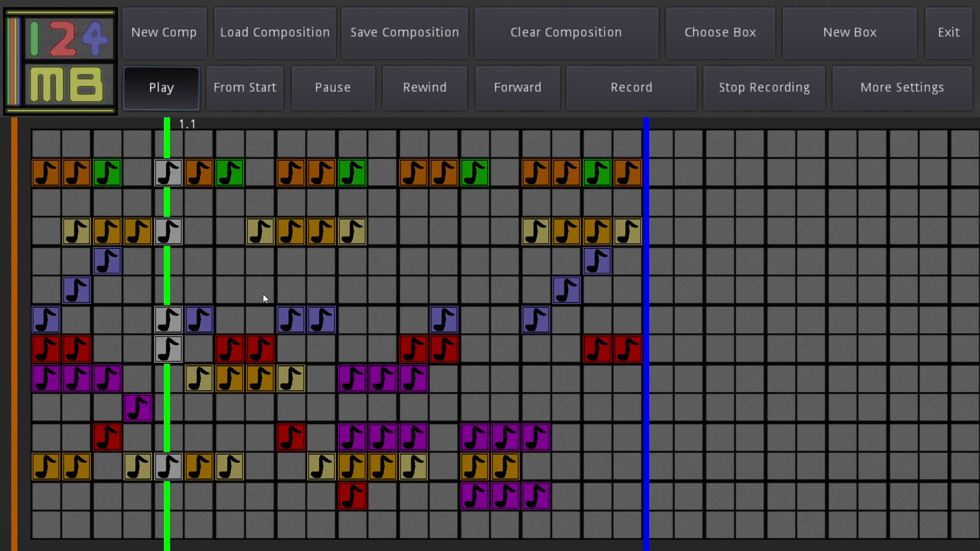
Step: Add santamode notes in column 16 at rows 3, 5 and 7
{"action": "left_click", "coordinate": [505, 261]}
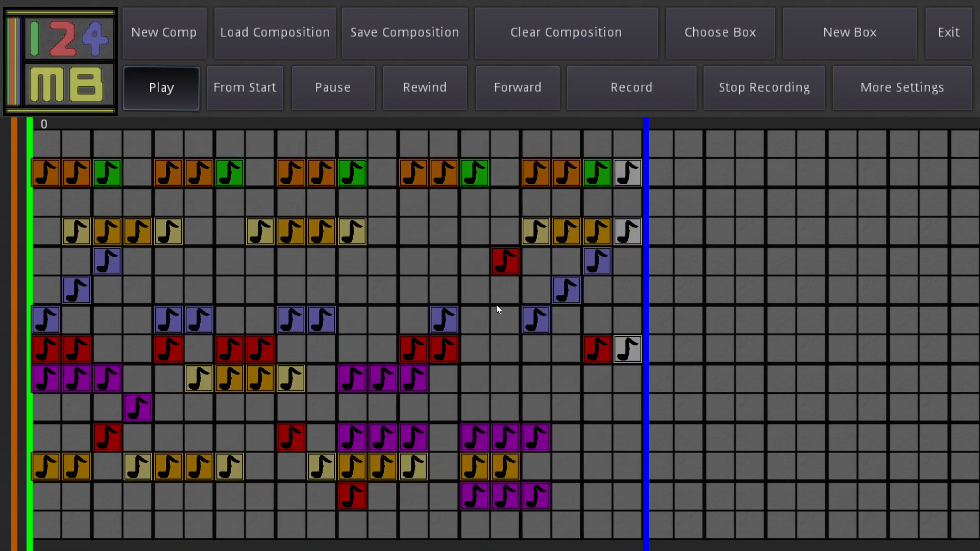
{"action": "left_click", "coordinate": [505, 320]}
{"action": "left_click", "coordinate": [505, 203]}
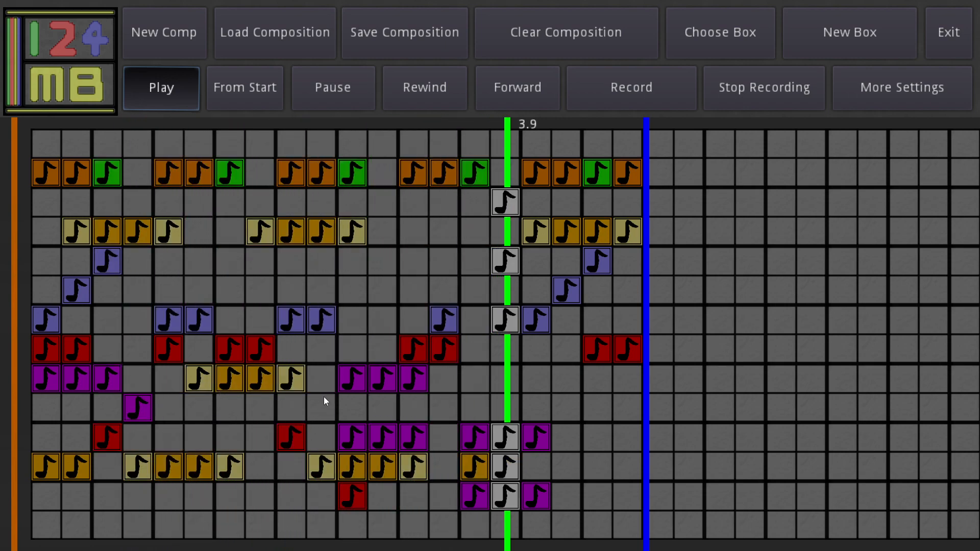
Step: Move the column 2 santamode note up to row 7, add one at row 6 column 3, and remove the row 3 note at column 16
{"action": "left_click", "coordinate": [77, 343]}
{"action": "left_click", "coordinate": [77, 320]}
{"action": "left_click", "coordinate": [120, 285]}
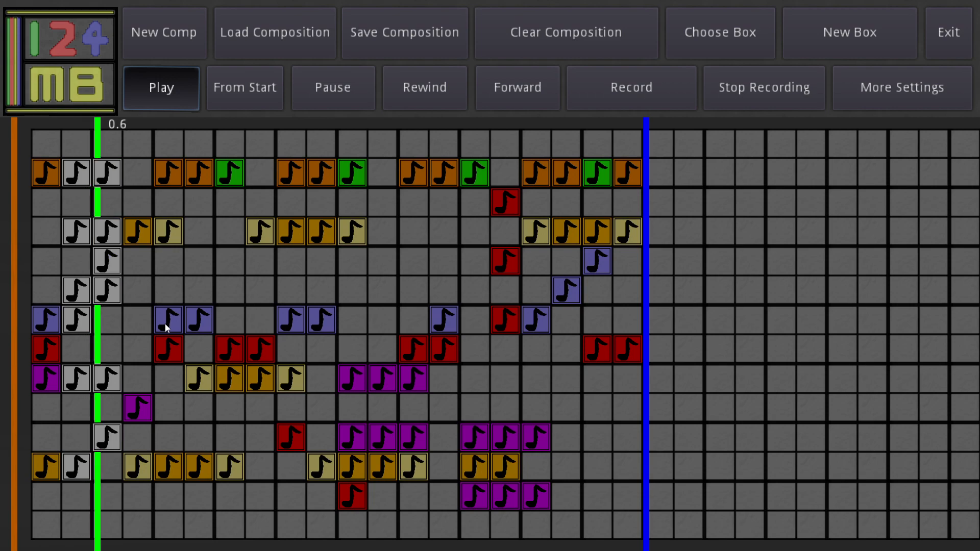
{"action": "left_click", "coordinate": [506, 199]}
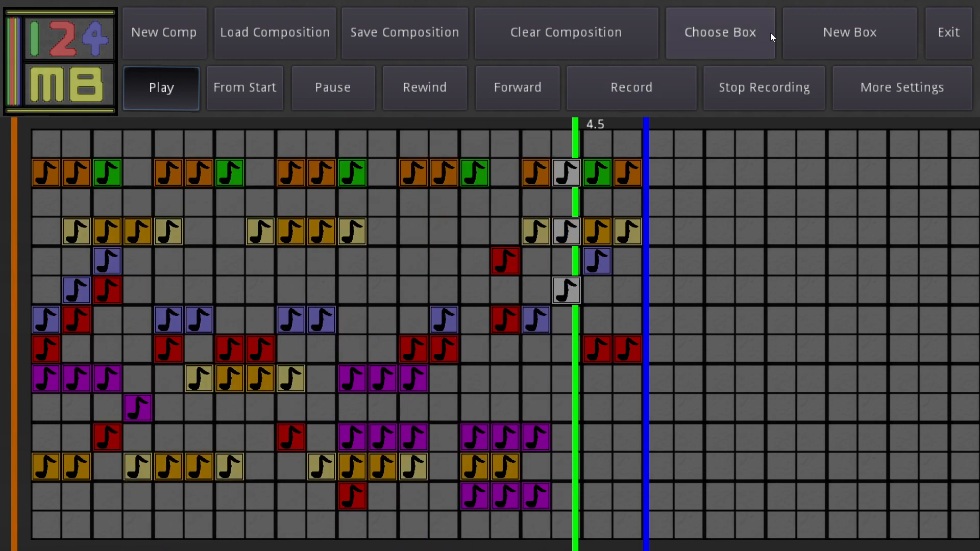
Step: Create a box named santamode2 with the dark red colour 710000 and the SantaHo2.ogg sound
{"action": "left_click", "coordinate": [740, 40]}
{"action": "left_click", "coordinate": [761, 96]}
{"action": "left_click", "coordinate": [791, 49]}
{"action": "type", "text": "2"}
{"action": "left_click", "coordinate": [541, 184]}
{"action": "left_click", "coordinate": [505, 203]}
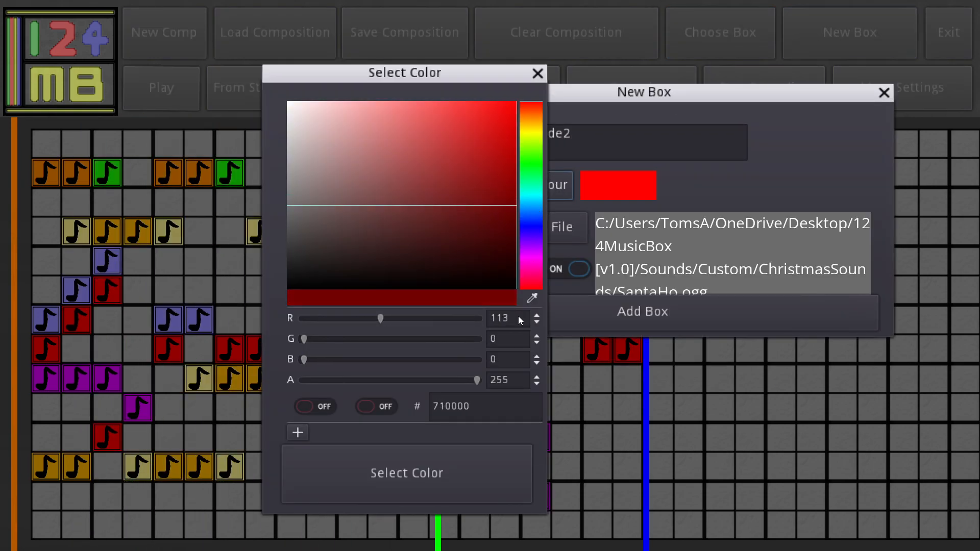
{"action": "left_click", "coordinate": [557, 234]}
{"action": "left_click", "coordinate": [557, 234]}
{"action": "left_click", "coordinate": [416, 188]}
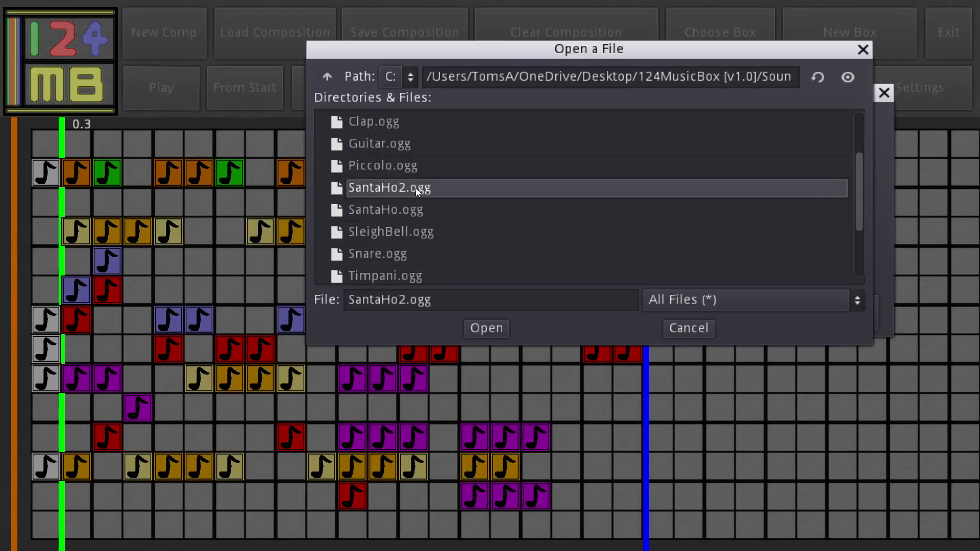
{"action": "left_click", "coordinate": [479, 328]}
{"action": "left_click", "coordinate": [445, 323]}
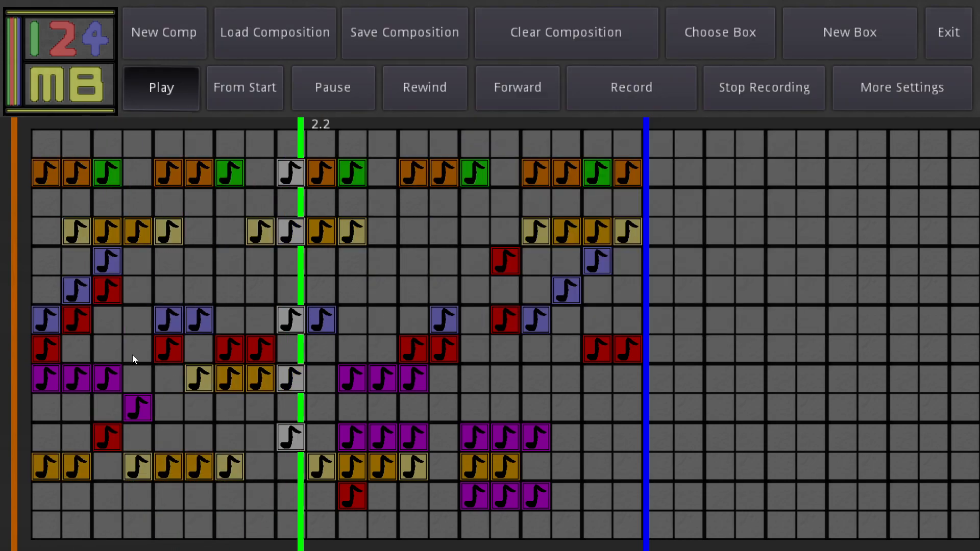
Step: Place santamode2 notes in row 6 at column 4 and row 8 at columns 6 and 9
{"action": "left_click", "coordinate": [107, 467]}
{"action": "left_click", "coordinate": [170, 375]}
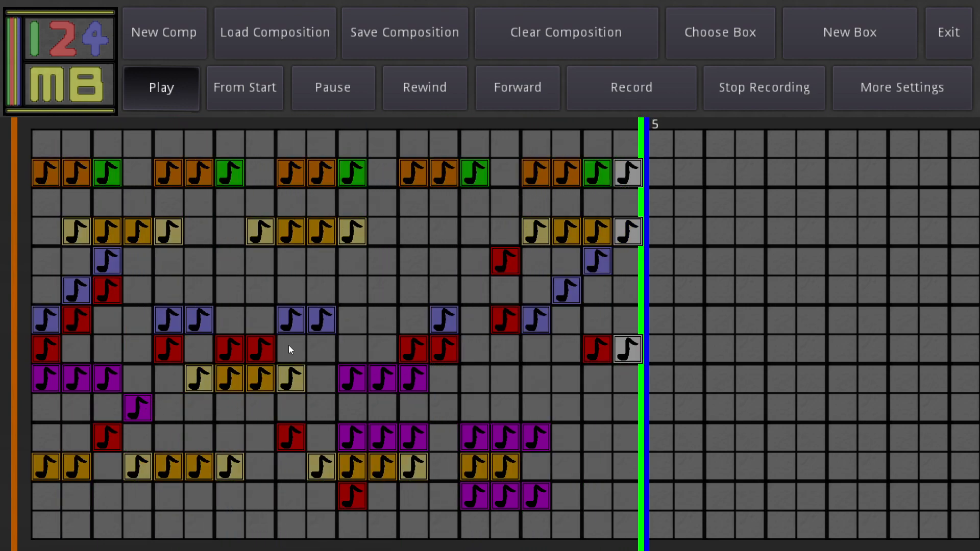
{"action": "left_click_drag", "start_coordinate": [289, 345], "coordinate": [316, 346]}
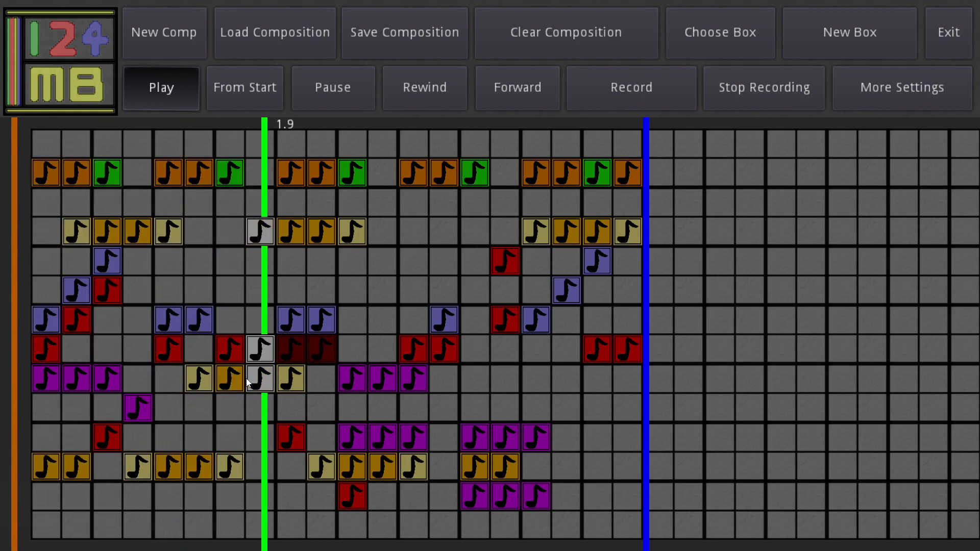
{"action": "left_click", "coordinate": [139, 291]}
{"action": "left_click", "coordinate": [194, 347]}
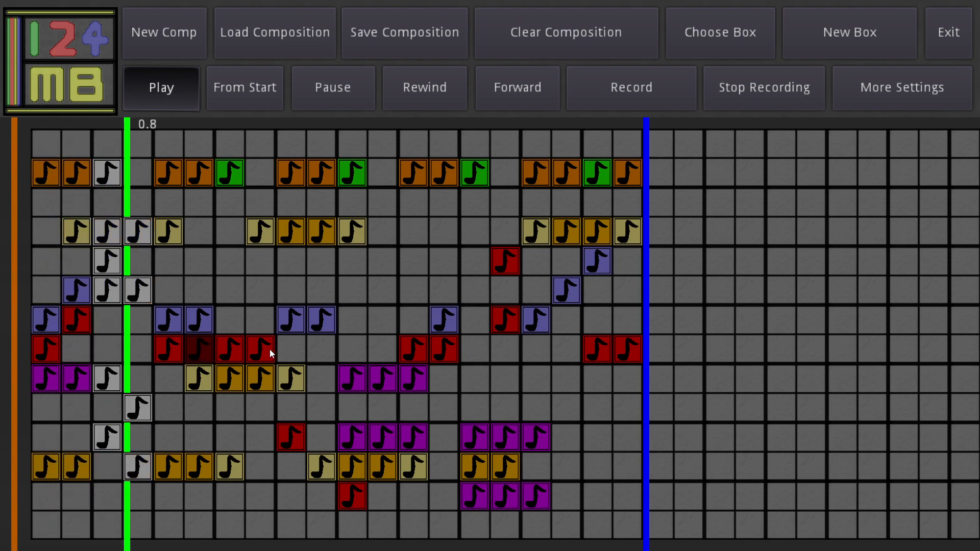
{"action": "left_click", "coordinate": [291, 350]}
Step: Try santamode2 notes in column 17 at rows 5 and 9, and change the row 8 notes at columns 13–14 to santamode2
{"action": "left_click", "coordinate": [533, 261]}
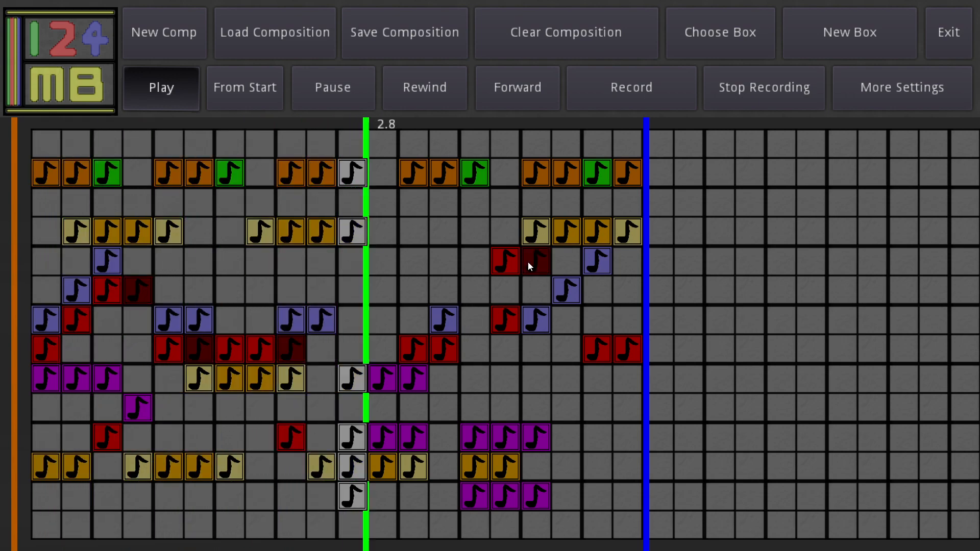
{"action": "left_click", "coordinate": [537, 261]}
{"action": "left_click", "coordinate": [534, 377]}
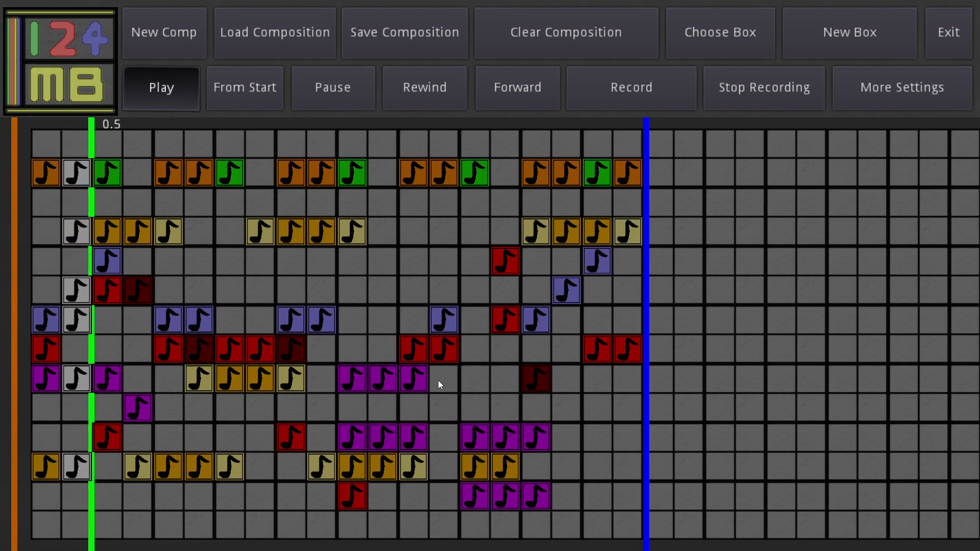
{"action": "left_click", "coordinate": [421, 346]}
{"action": "left_click", "coordinate": [437, 349]}
{"action": "left_click", "coordinate": [527, 380]}
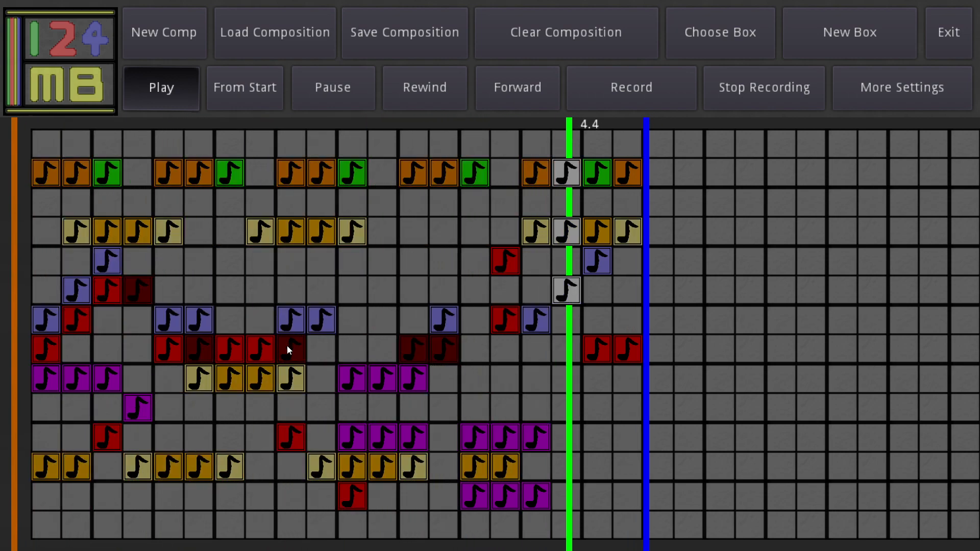
Step: Shift the row 6 santamode2 note to column 3 and change the row 8 notes at columns 6 and 9 to santamode
{"action": "double_click", "coordinate": [109, 290]}
{"action": "left_click_drag", "start_coordinate": [133, 295], "coordinate": [112, 292]}
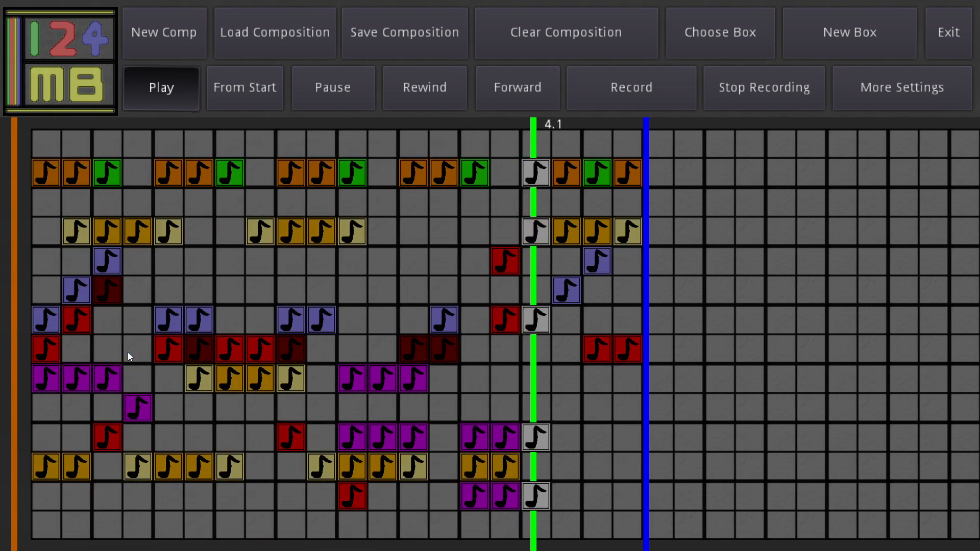
{"action": "left_click", "coordinate": [720, 32]}
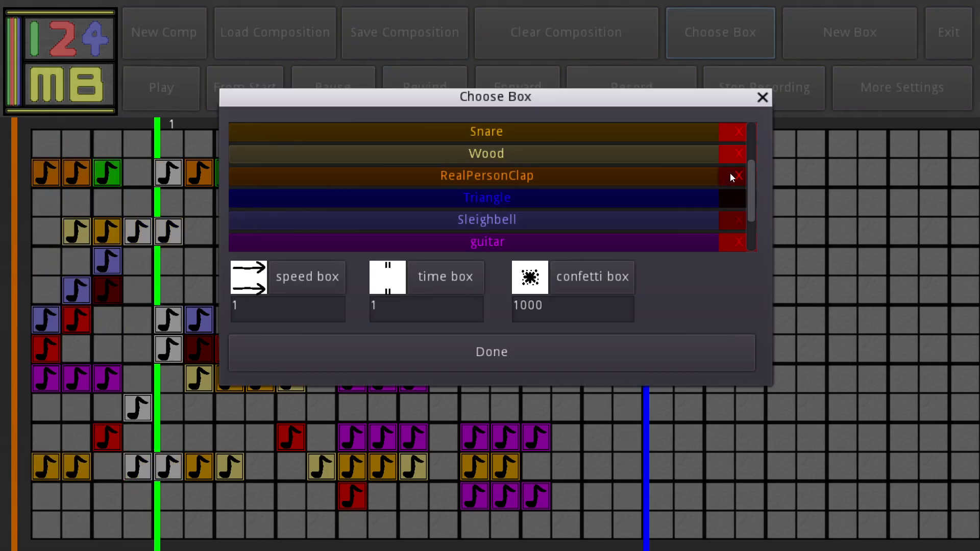
{"action": "left_click_drag", "start_coordinate": [751, 189], "coordinate": [740, 238]}
{"action": "left_click", "coordinate": [437, 348]}
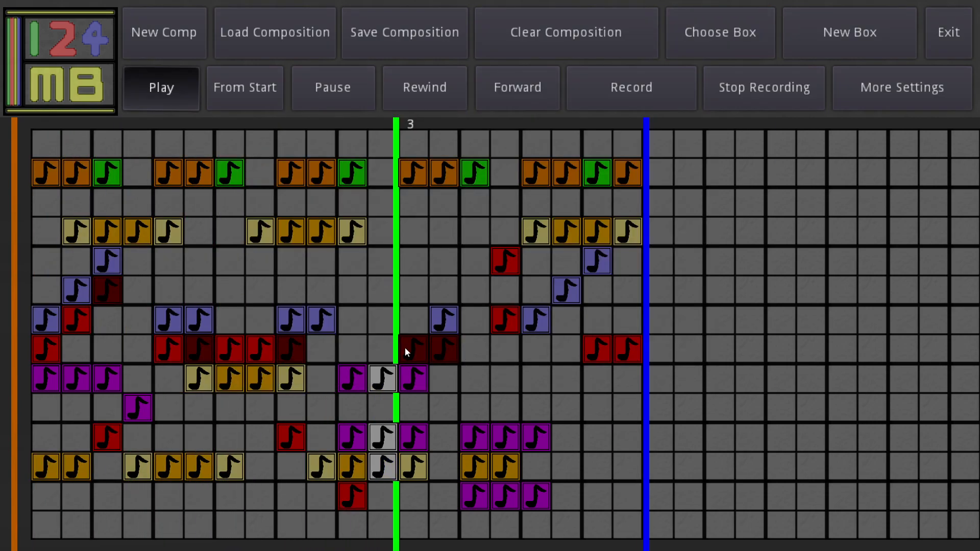
{"action": "left_click", "coordinate": [286, 350]}
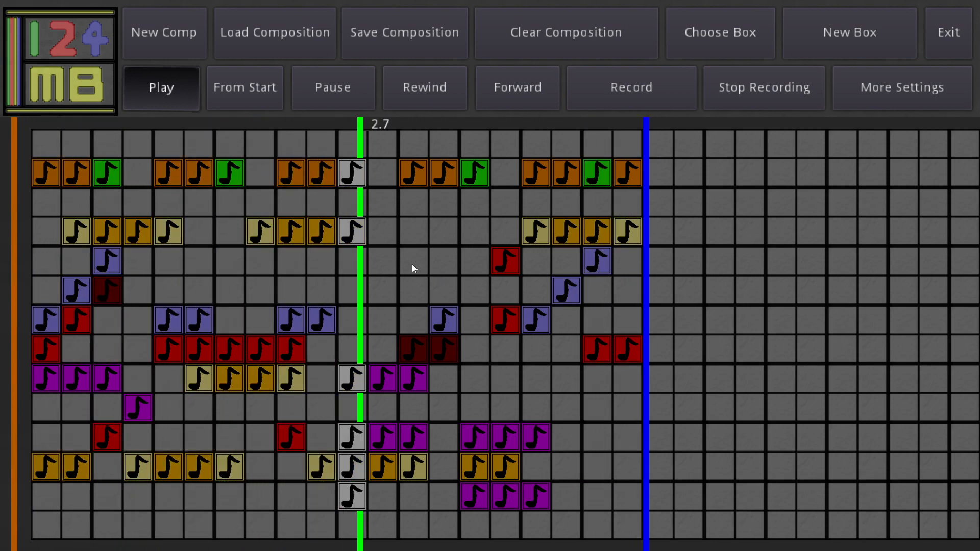
Step: Try Triangle notes in row 13 at columns 1, 4, 7, 10, 13 and 19 and row 14 at column 16, playing from the start
{"action": "left_click", "coordinate": [299, 103]}
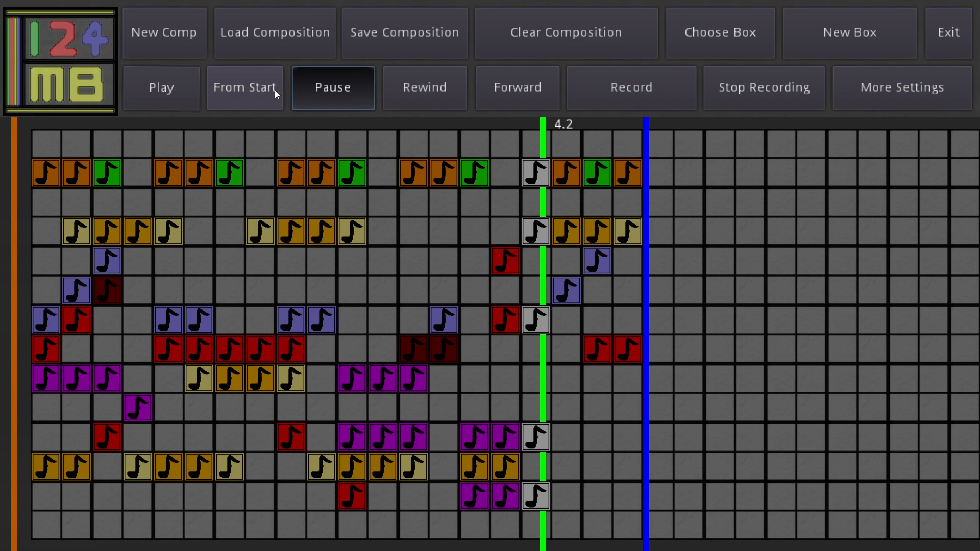
{"action": "left_click", "coordinate": [258, 88]}
{"action": "left_click", "coordinate": [706, 39]}
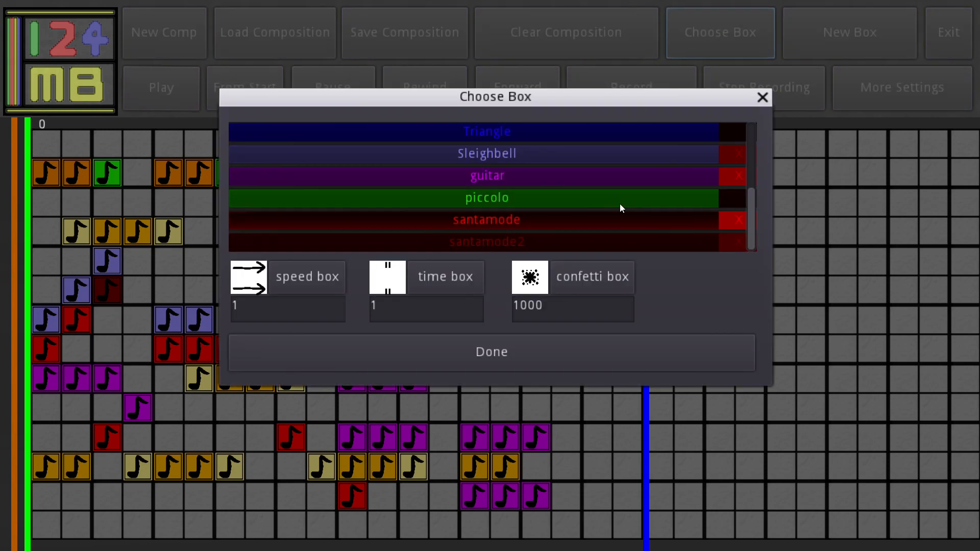
{"action": "left_click_drag", "start_coordinate": [752, 203], "coordinate": [613, 180]}
{"action": "left_click", "coordinate": [540, 355]}
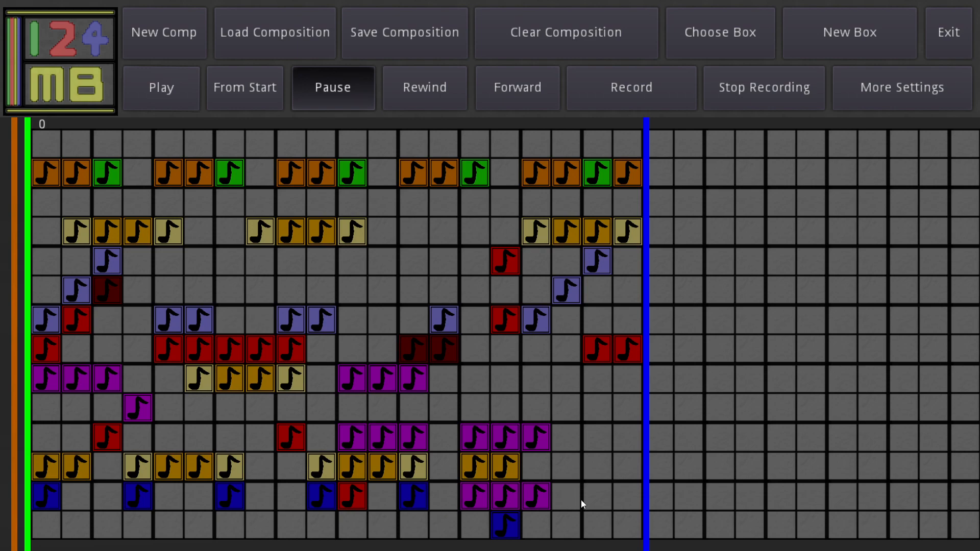
{"action": "left_click", "coordinate": [183, 85]}
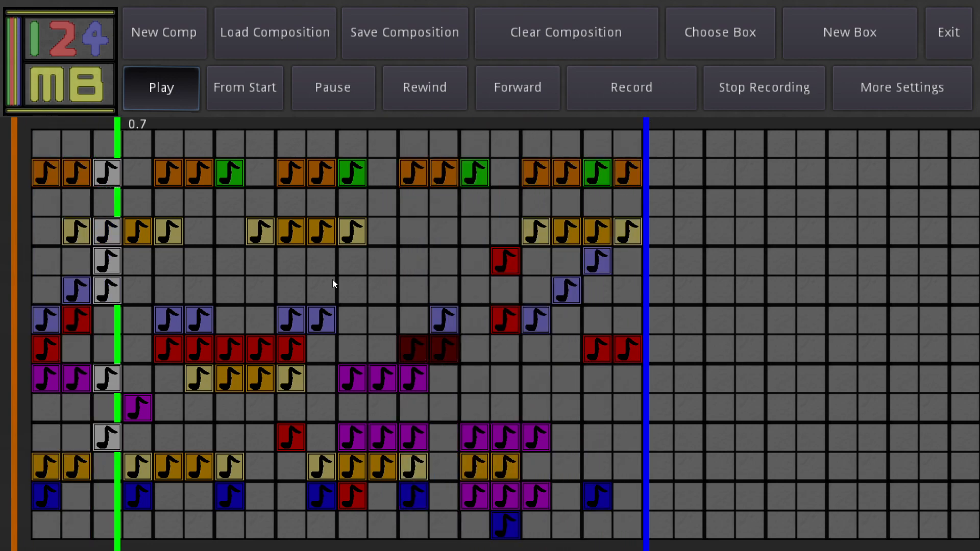
Step: Stop playback, return to the start and remove all Triangle notes from rows 13 and 14
{"action": "left_click", "coordinate": [338, 90]}
{"action": "left_click", "coordinate": [251, 102]}
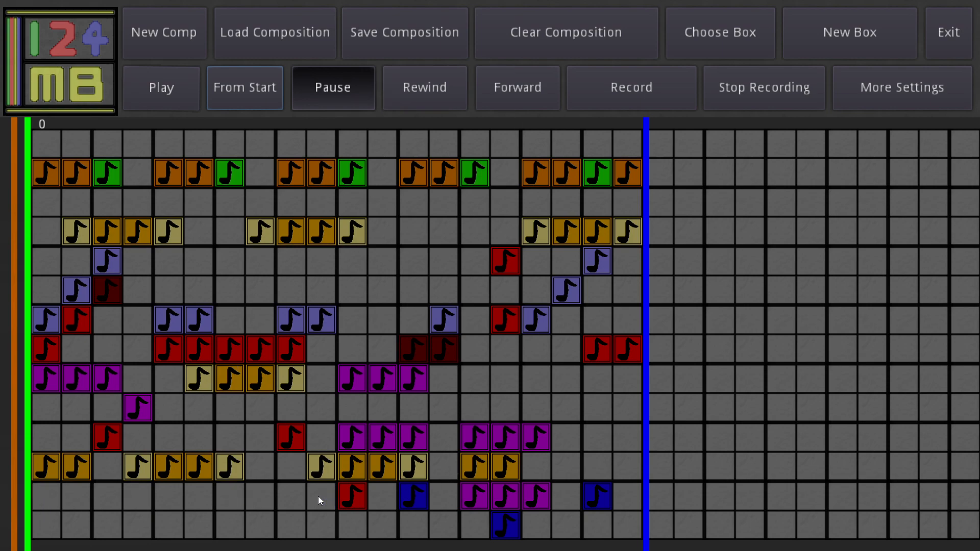
{"action": "left_click", "coordinate": [413, 498]}
Step: Save the composition as Christmas2021.txt in the Songs folder
{"action": "left_click", "coordinate": [414, 35]}
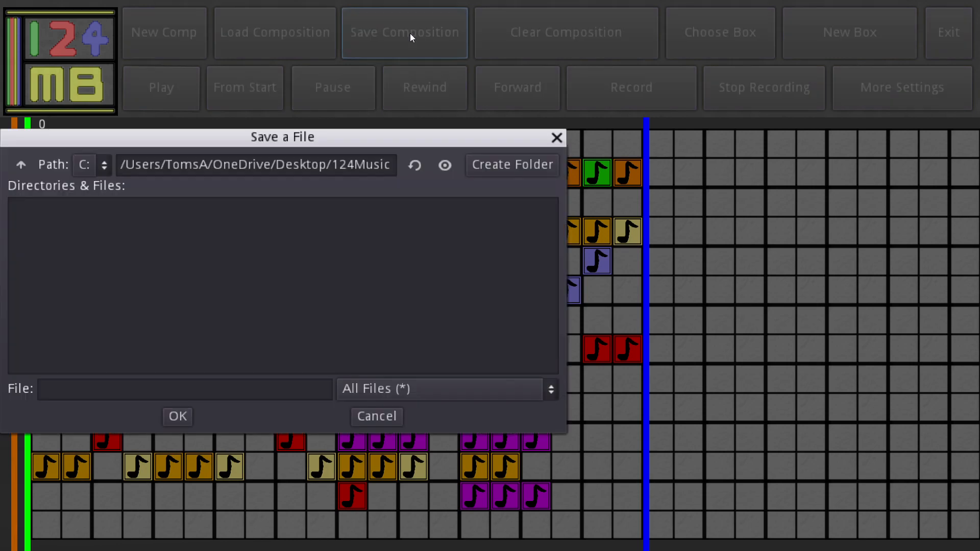
{"action": "double_click", "coordinate": [94, 232]}
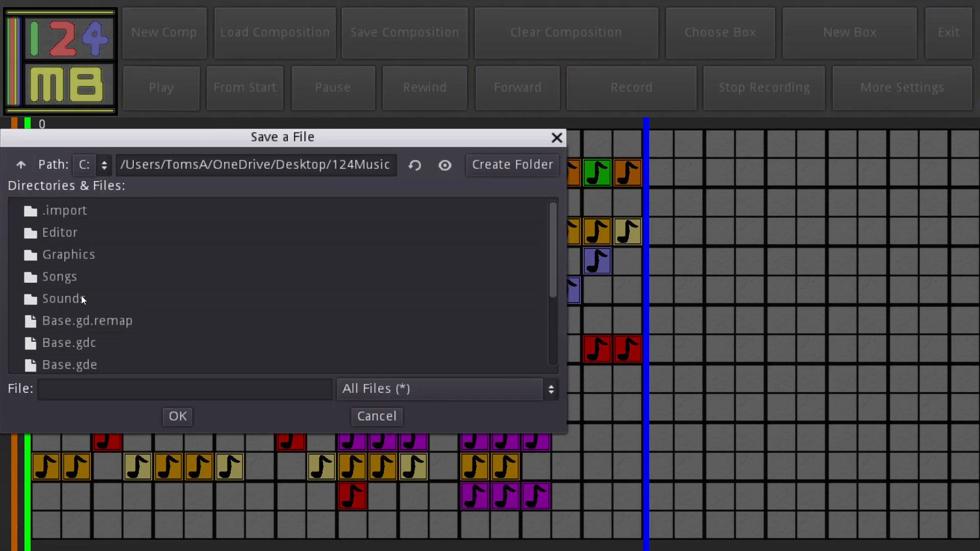
{"action": "double_click", "coordinate": [69, 278]}
{"action": "left_click_drag", "start_coordinate": [194, 108], "coordinate": [441, 85]}
{"action": "left_click", "coordinate": [496, 331]}
{"action": "type", "text": "Christmas2021.t"}
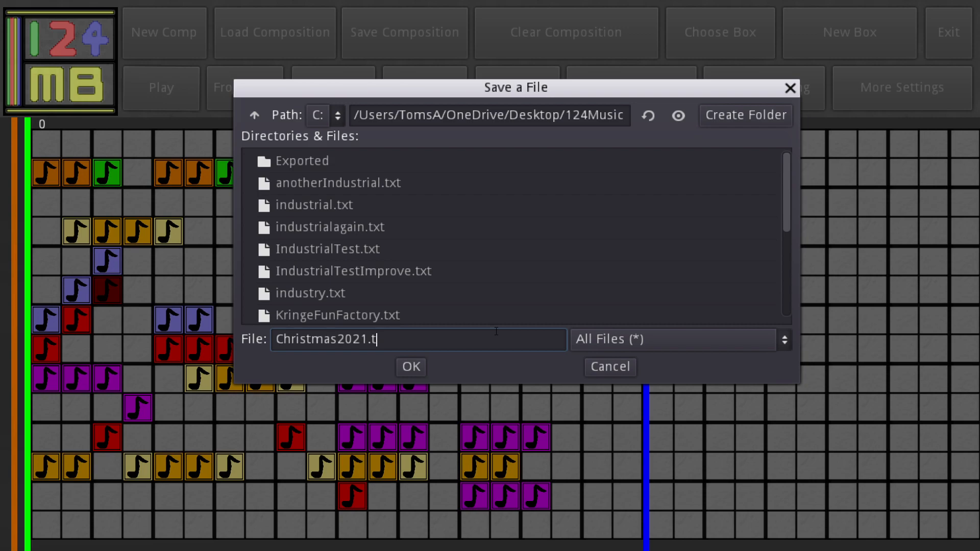
{"action": "scroll", "coordinate": [410, 274], "scroll_direction": "down", "scroll_amount": 1}
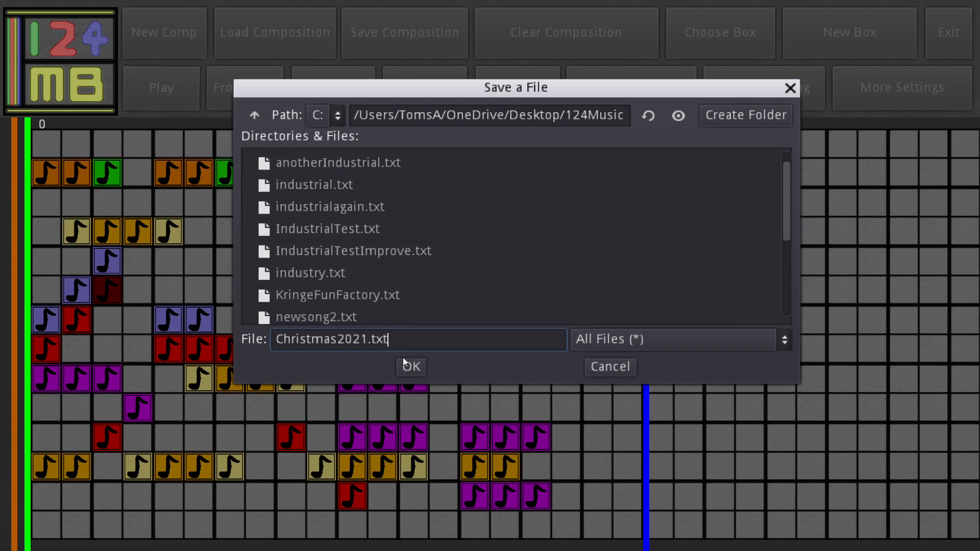
{"action": "left_click", "coordinate": [411, 366]}
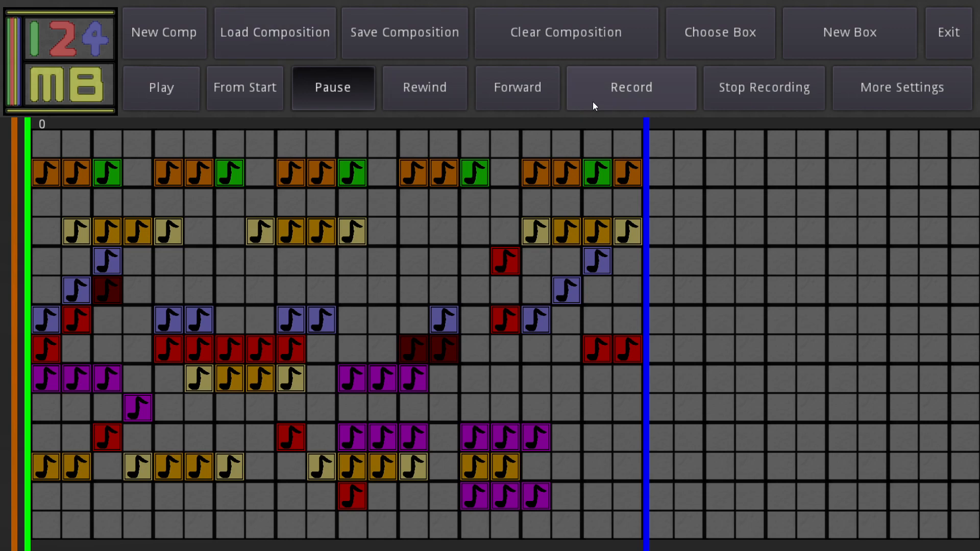
Step: Check the recording settings, record the composition, and return the paused timeline to the start
{"action": "left_click", "coordinate": [877, 88]}
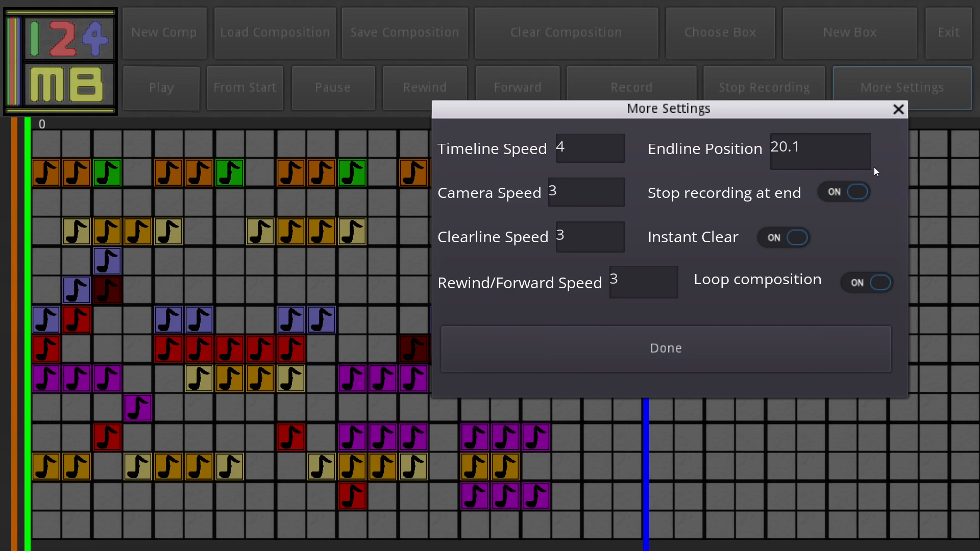
{"action": "left_click", "coordinate": [898, 109]}
{"action": "left_click", "coordinate": [617, 93]}
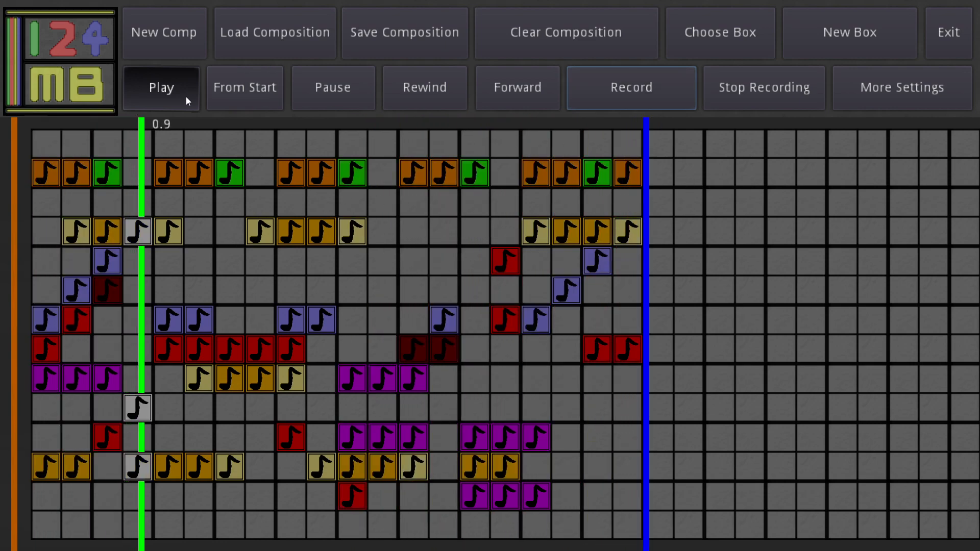
{"action": "left_click", "coordinate": [296, 99]}
{"action": "left_click", "coordinate": [244, 89]}
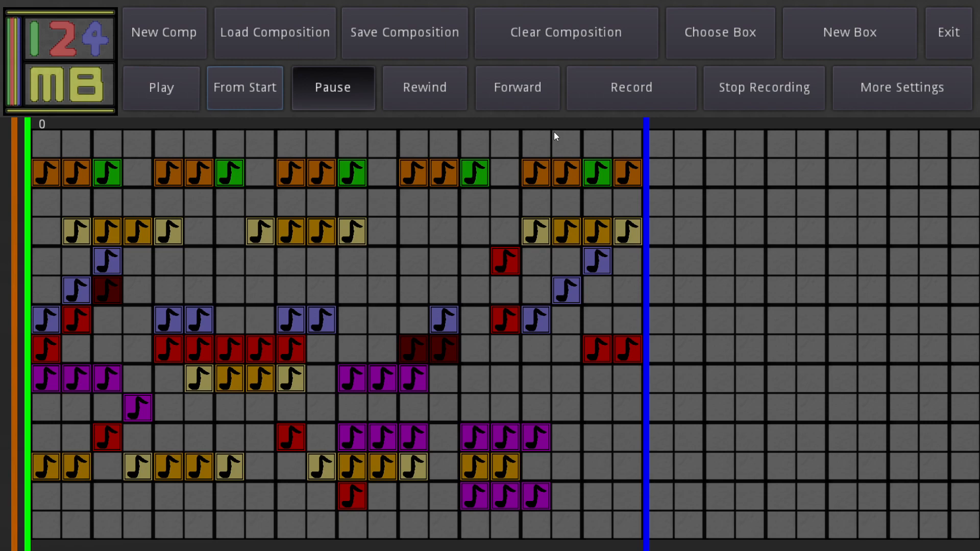
Step: Look through the list of available sound boxes
{"action": "left_click", "coordinate": [741, 54]}
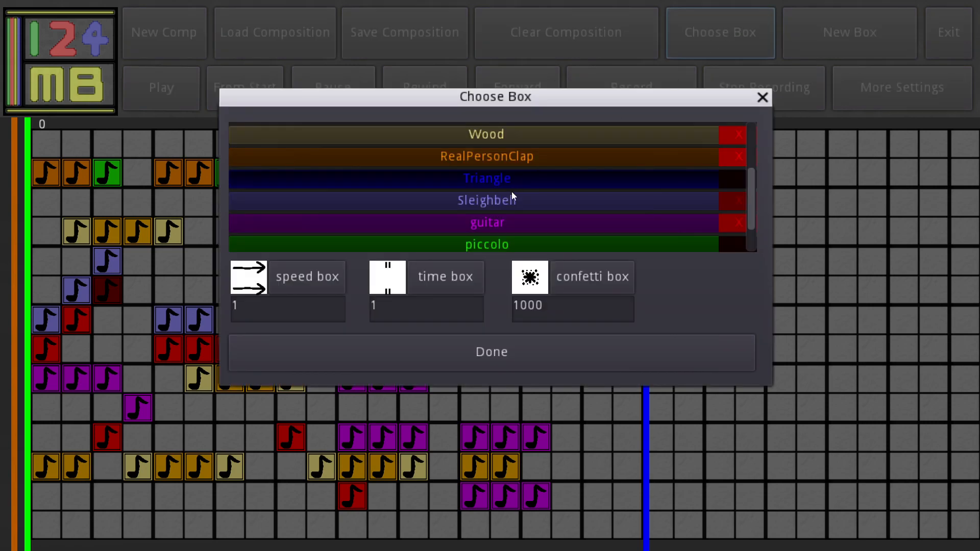
{"action": "scroll", "coordinate": [750, 204], "scroll_direction": "down", "scroll_amount": 2}
{"action": "scroll", "coordinate": [760, 214], "scroll_direction": "up", "scroll_amount": 7}
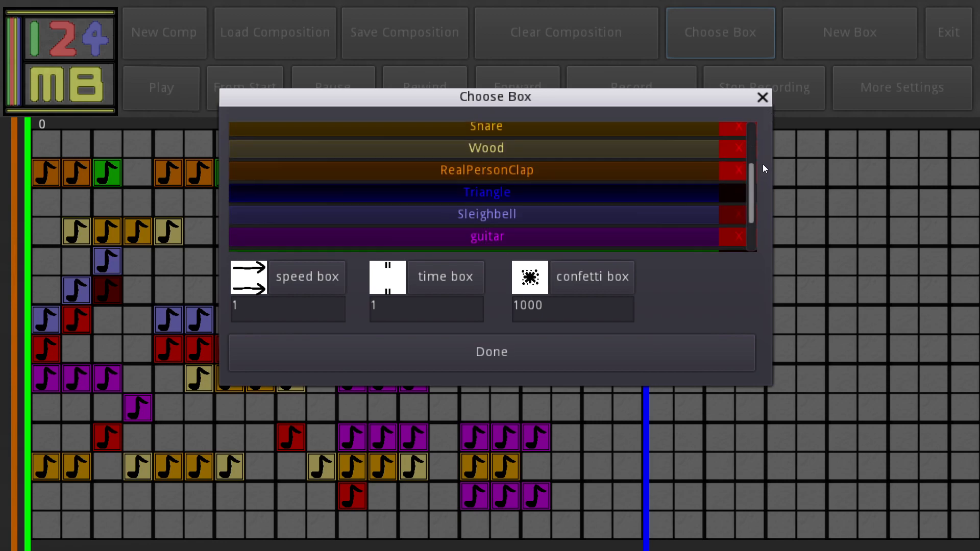
{"action": "left_click_drag", "start_coordinate": [616, 92], "coordinate": [433, 78]}
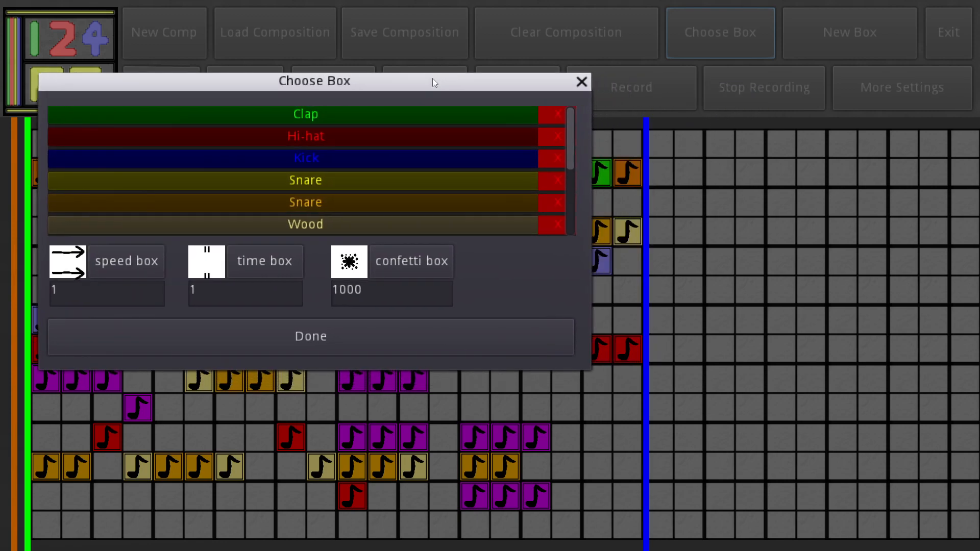
{"action": "left_click", "coordinate": [580, 82]}
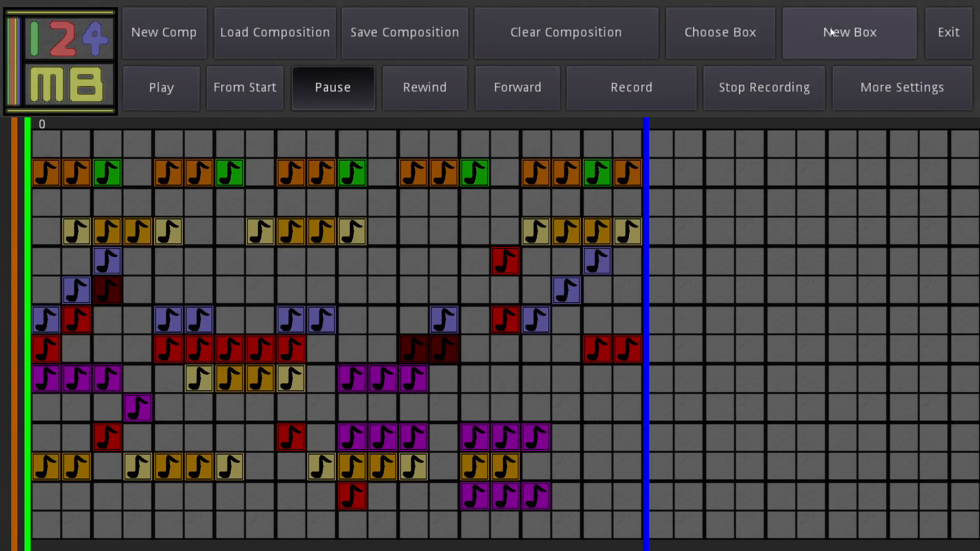
{"action": "left_click", "coordinate": [736, 44]}
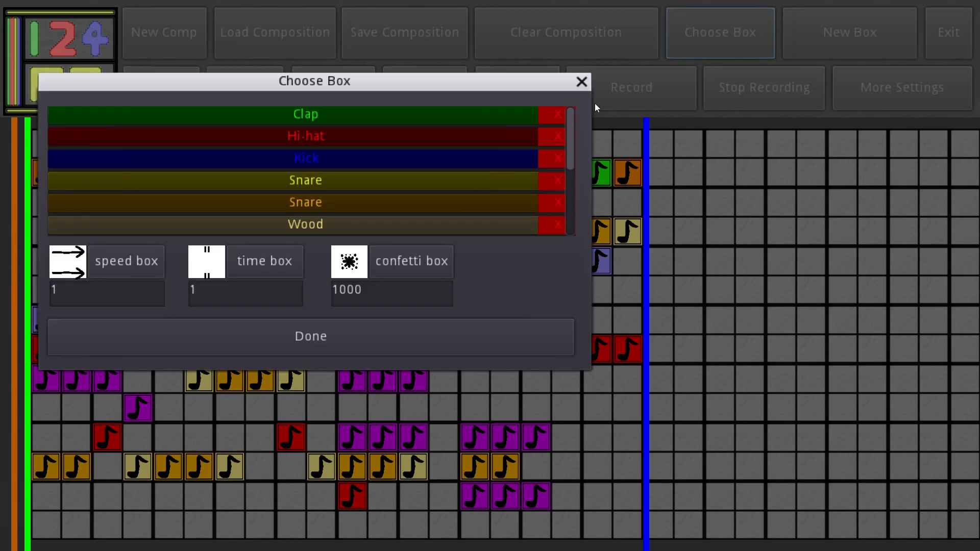
{"action": "left_click", "coordinate": [578, 84]}
Step: Set the timeline speed to 10, test playback at that speed and return to the start
{"action": "left_click", "coordinate": [877, 87]}
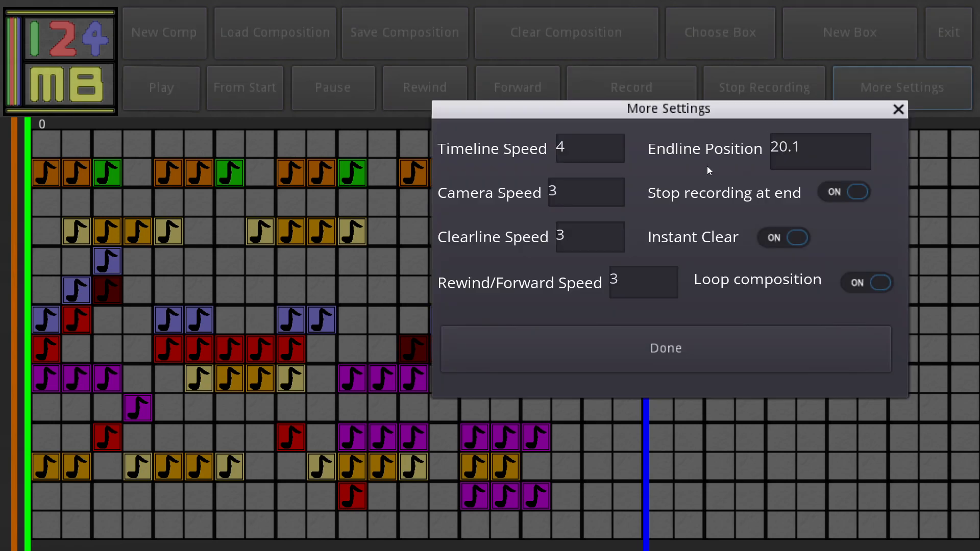
{"action": "left_click", "coordinate": [592, 147]}
{"action": "type", "text": "10"}
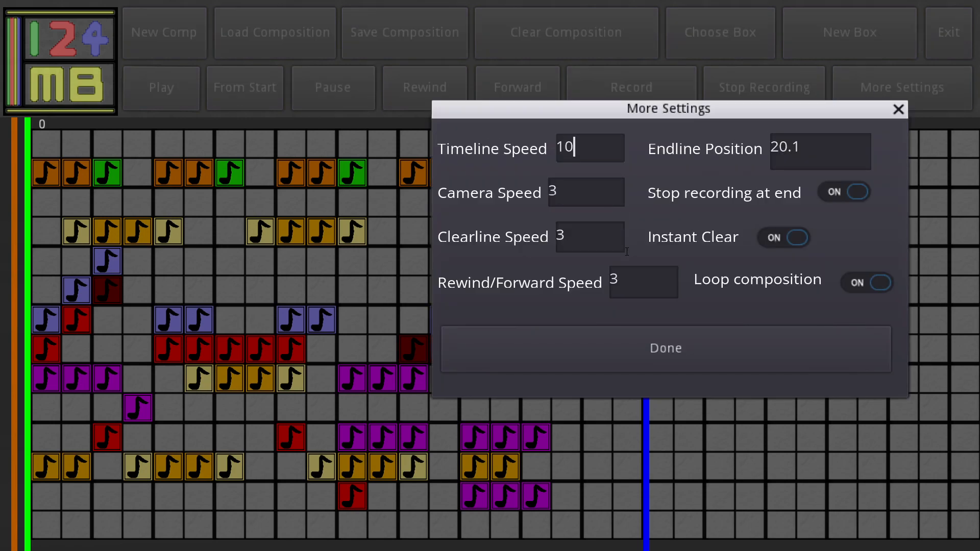
{"action": "left_click", "coordinate": [620, 357]}
{"action": "left_click", "coordinate": [181, 74]}
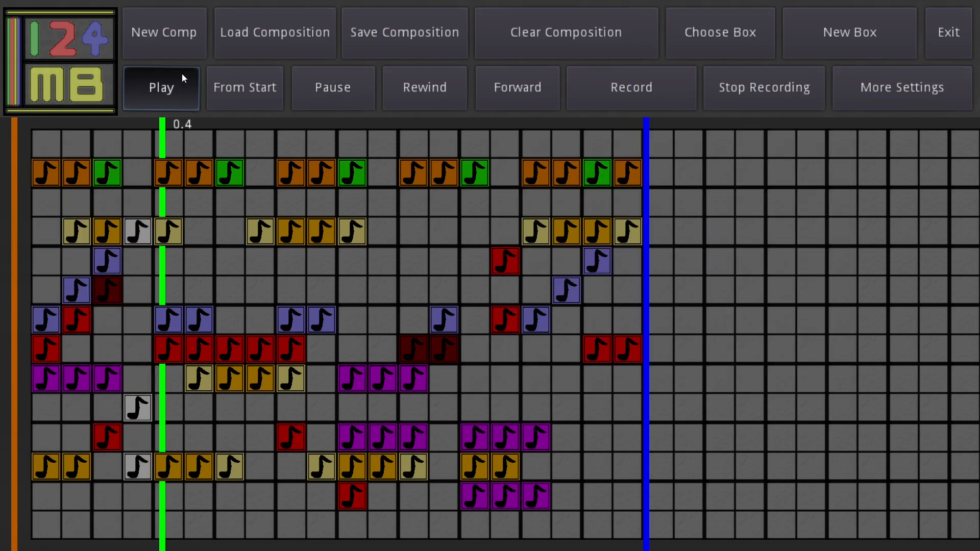
{"action": "left_click", "coordinate": [357, 85]}
{"action": "left_click", "coordinate": [269, 87]}
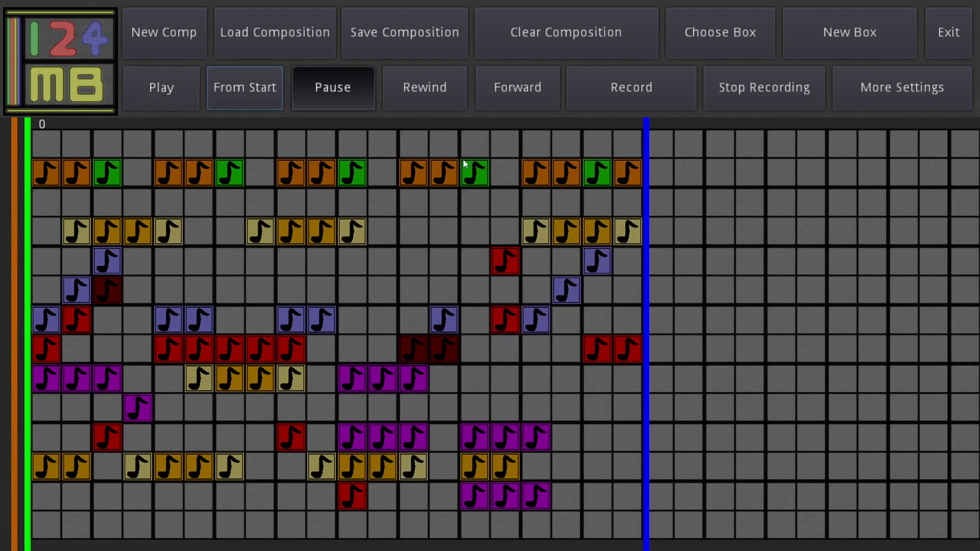
Step: Review the additional settings and exit the composition to the main menu
{"action": "left_click", "coordinate": [922, 88]}
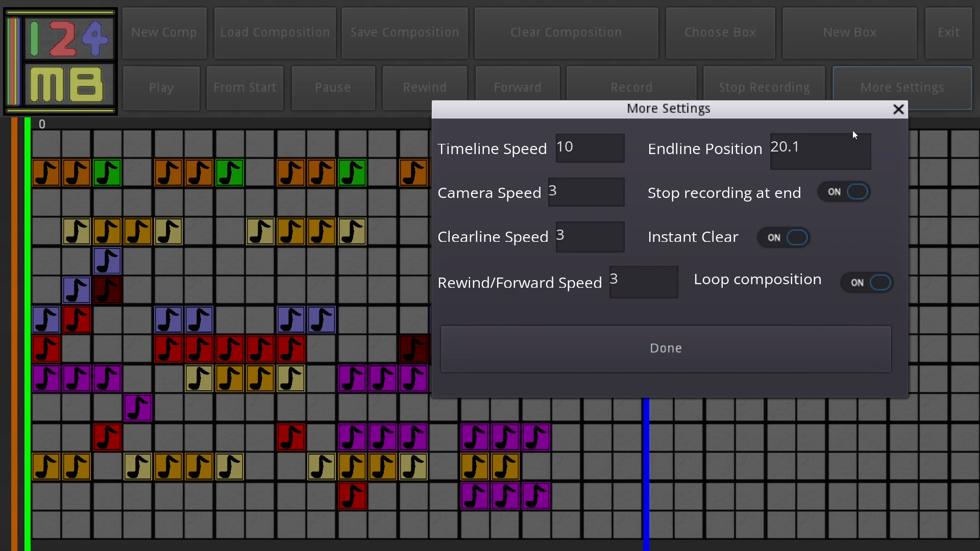
{"action": "left_click", "coordinate": [897, 111]}
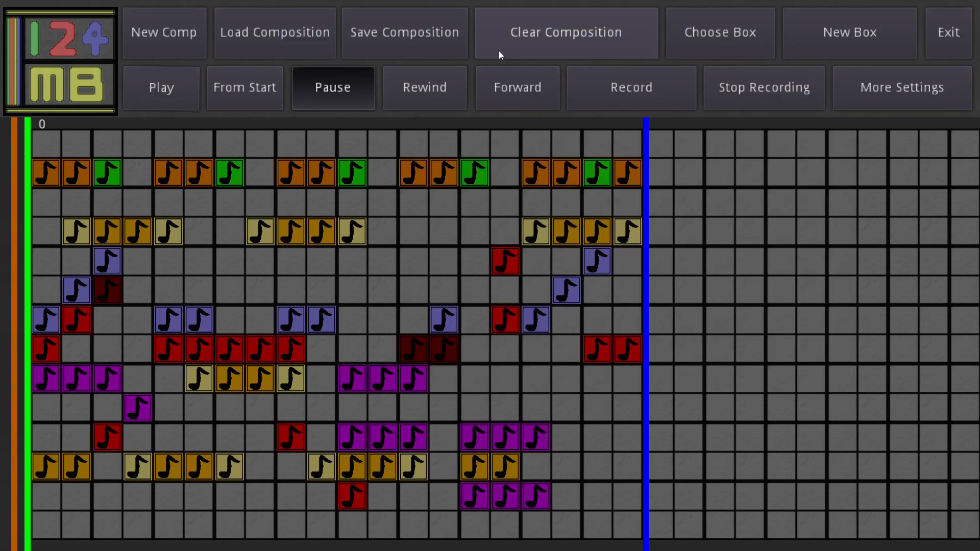
{"action": "left_click", "coordinate": [952, 44]}
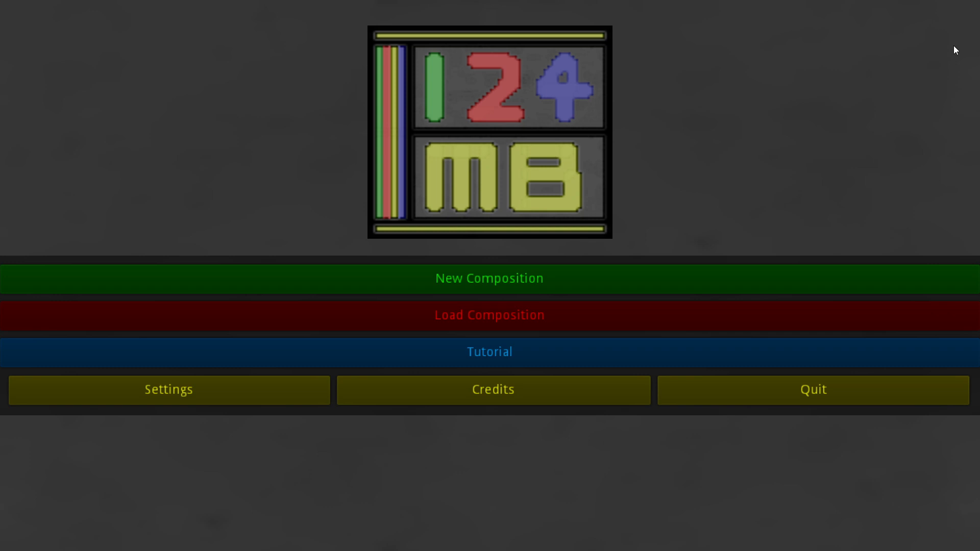